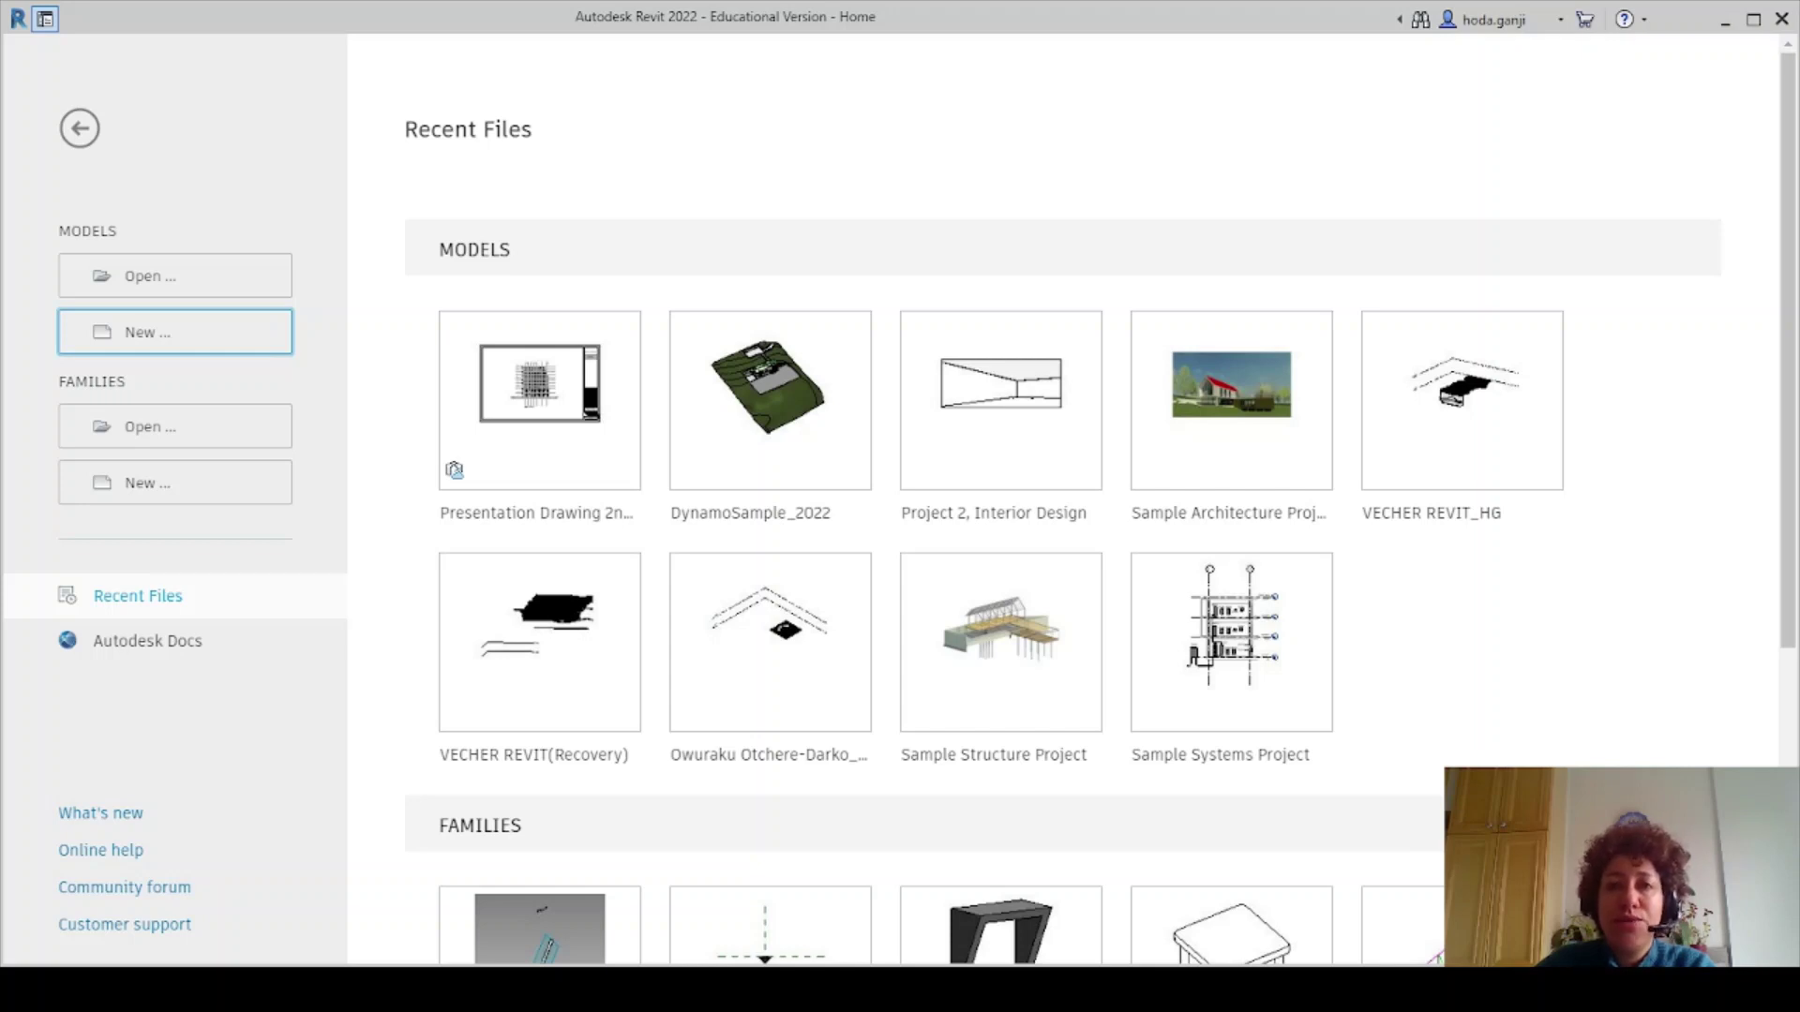
Create a new project from the Metric-Architectural Template
left_click(140, 337)
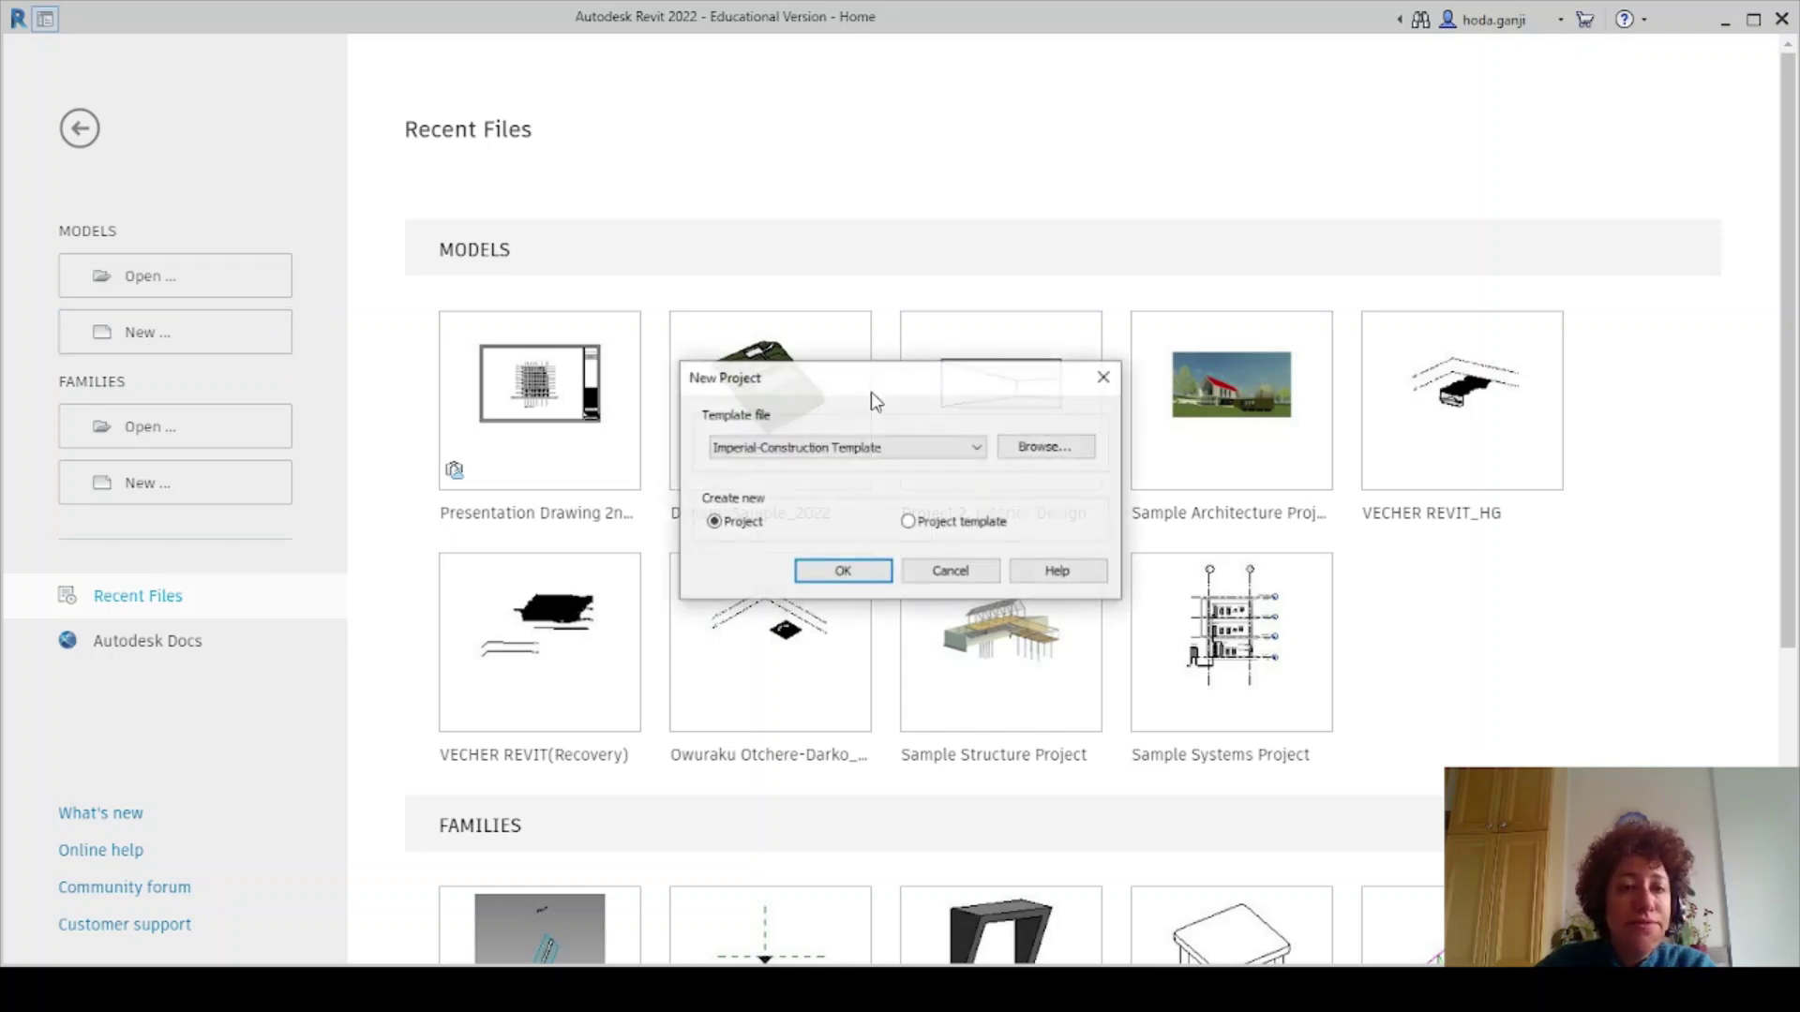
left_click(882, 457)
left_click(914, 552)
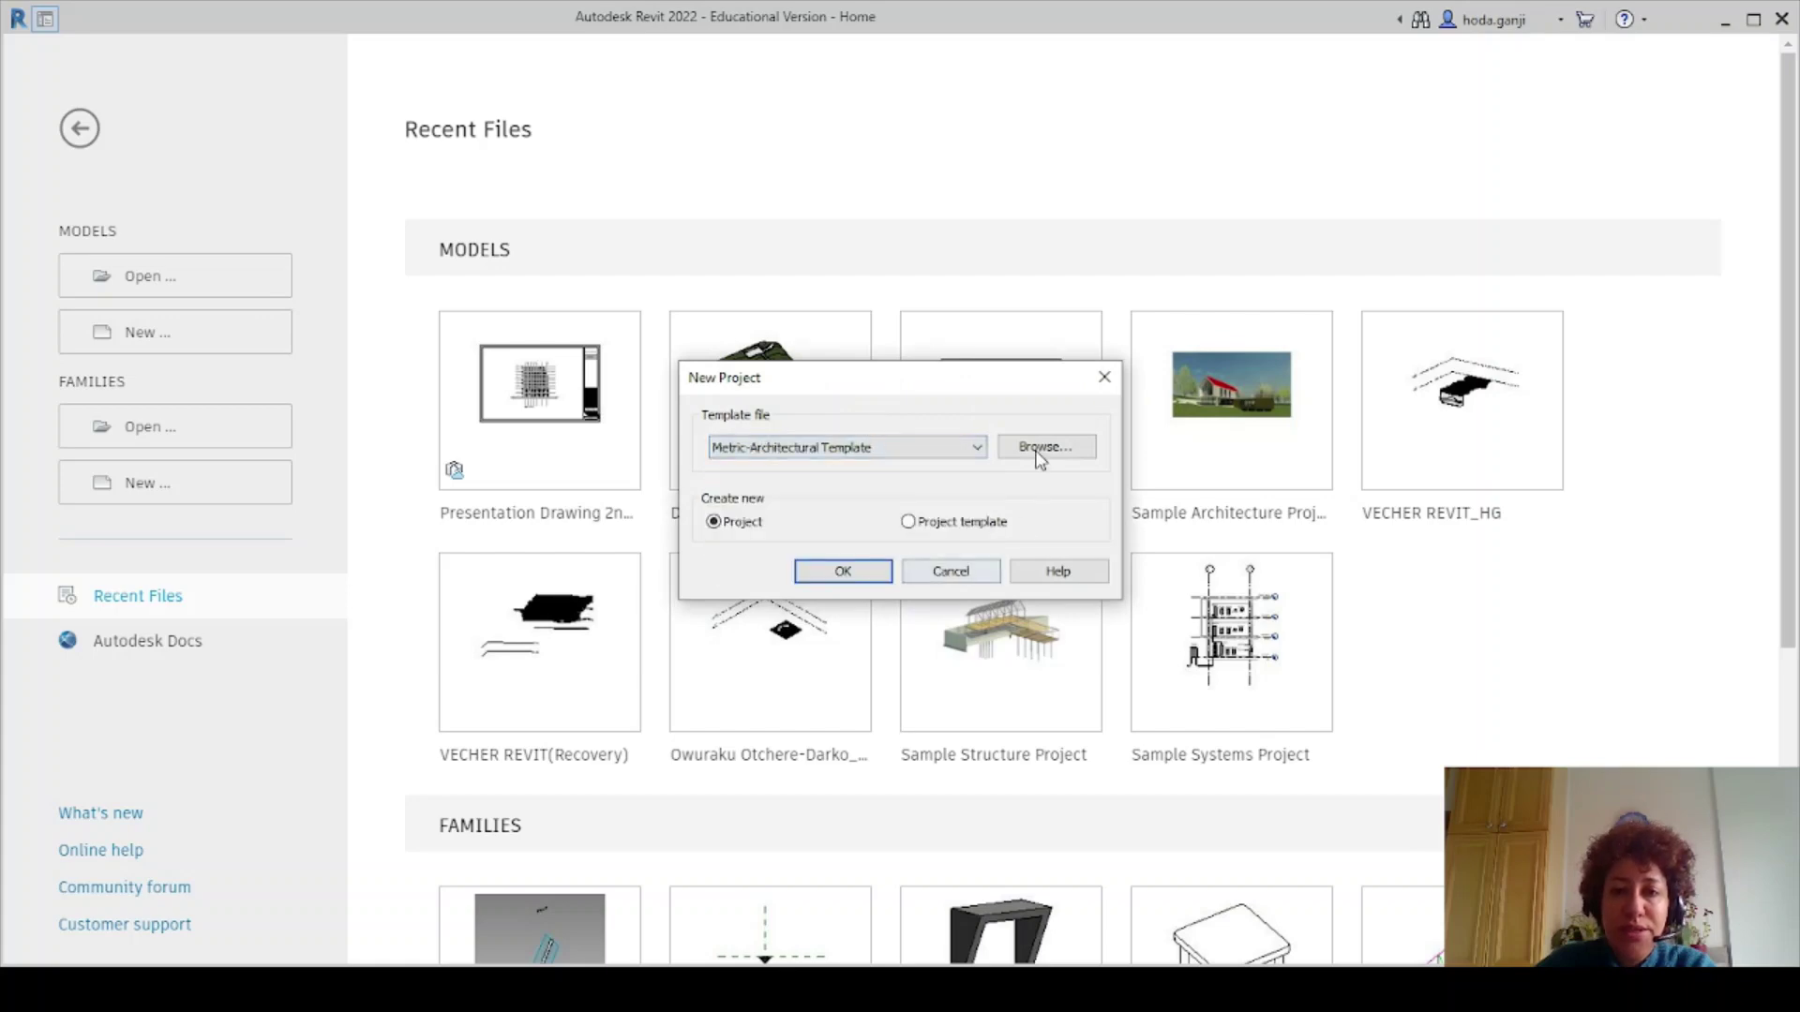
left_click(870, 566)
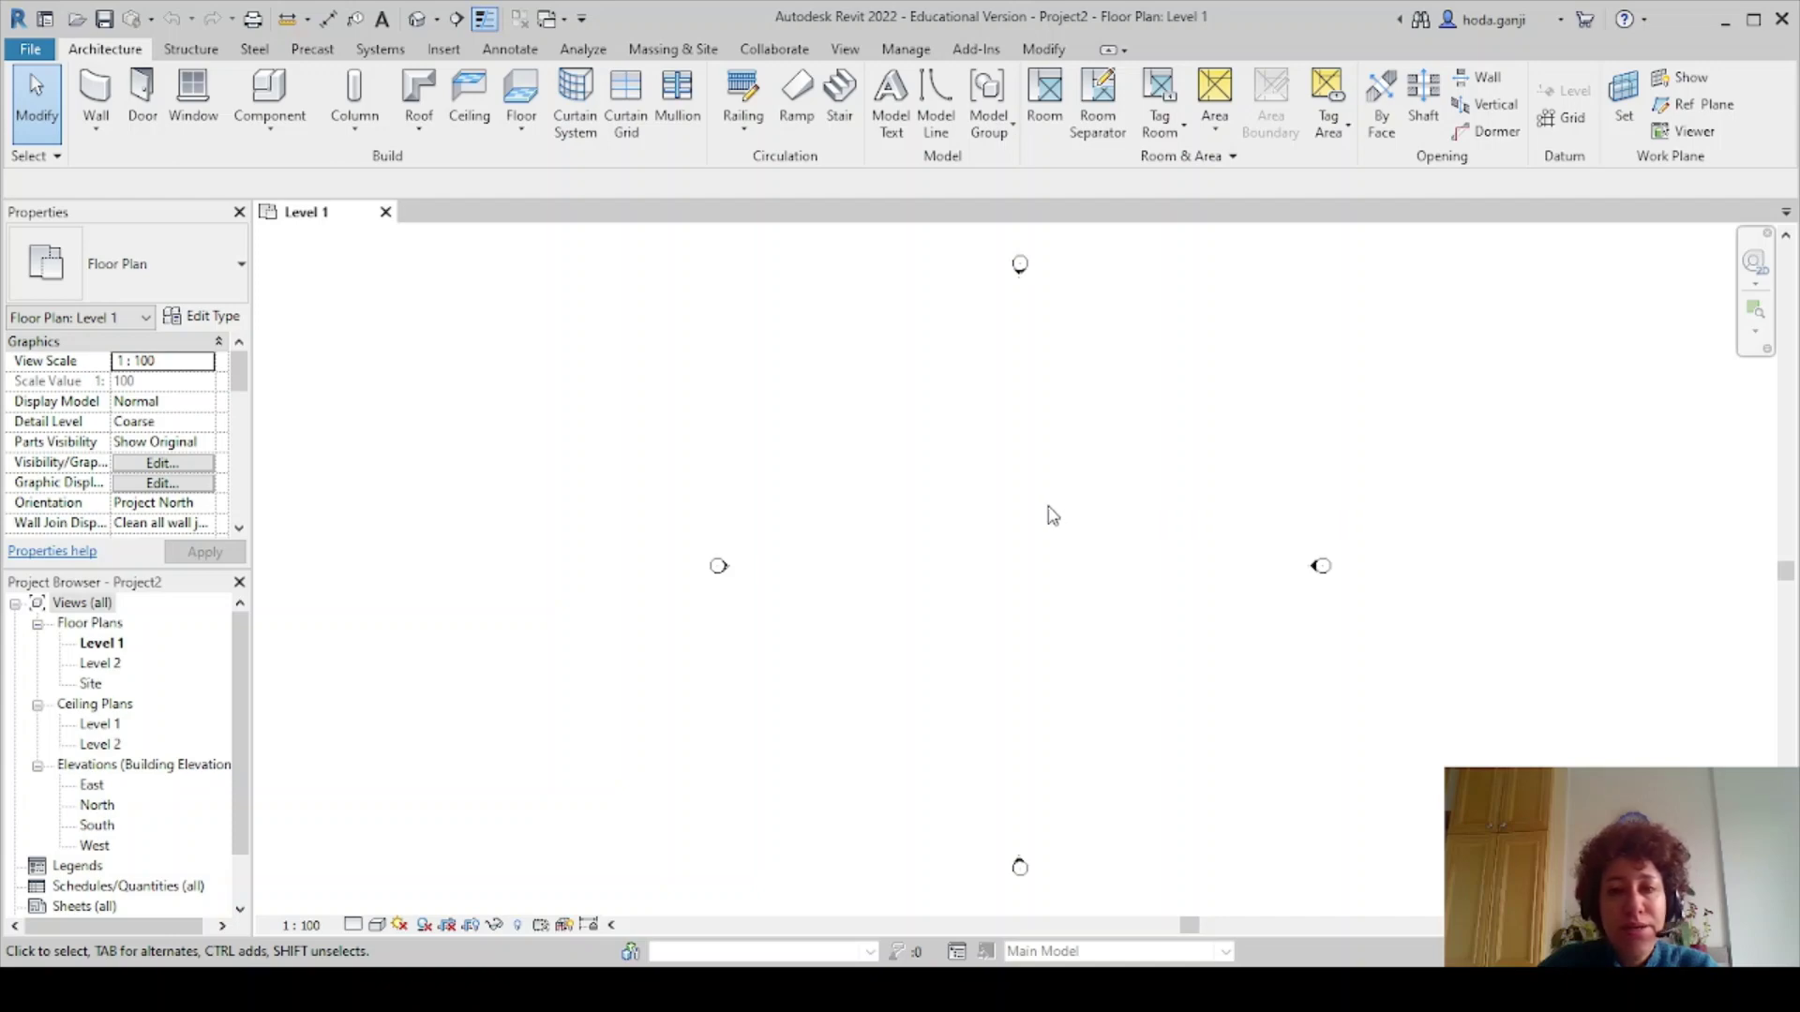
Set the project's length units to Meters and choose a decimal-place rounding for them
key("u")
key("n")
left_click(917, 410)
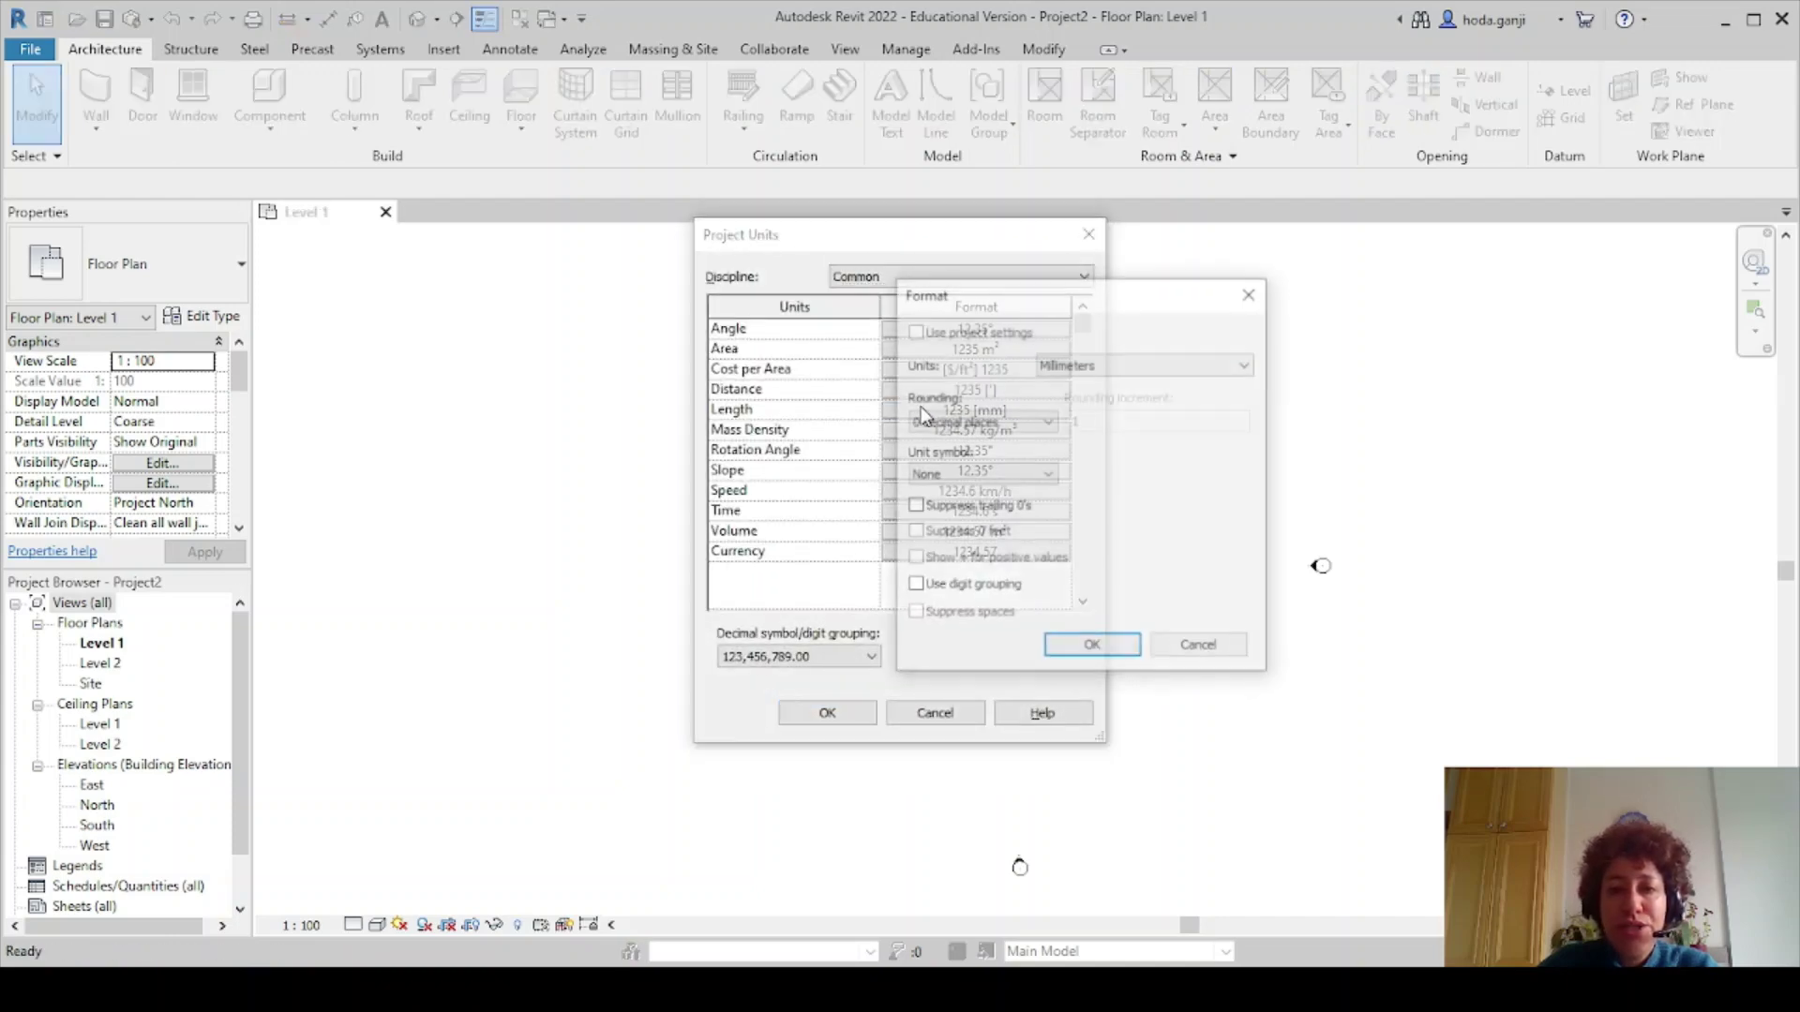
left_click(1067, 367)
left_click(1109, 444)
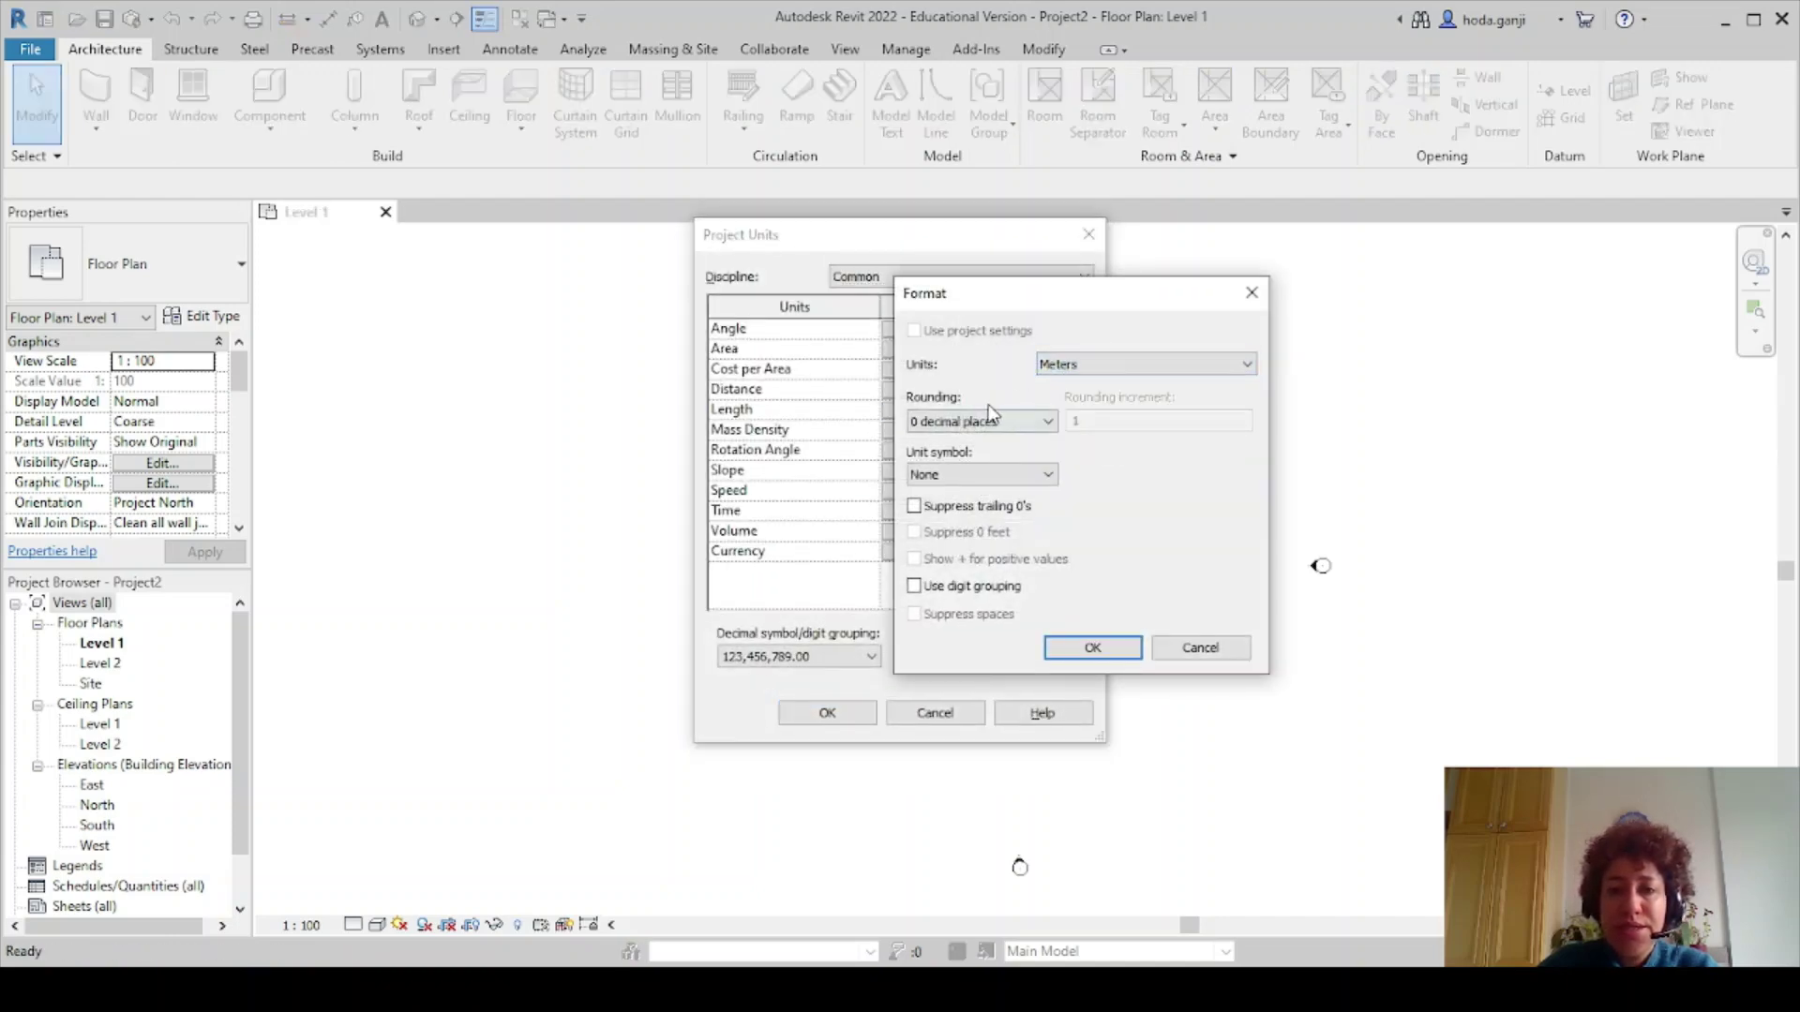
left_click(979, 421)
left_click(984, 534)
left_click(1092, 646)
left_click(827, 712)
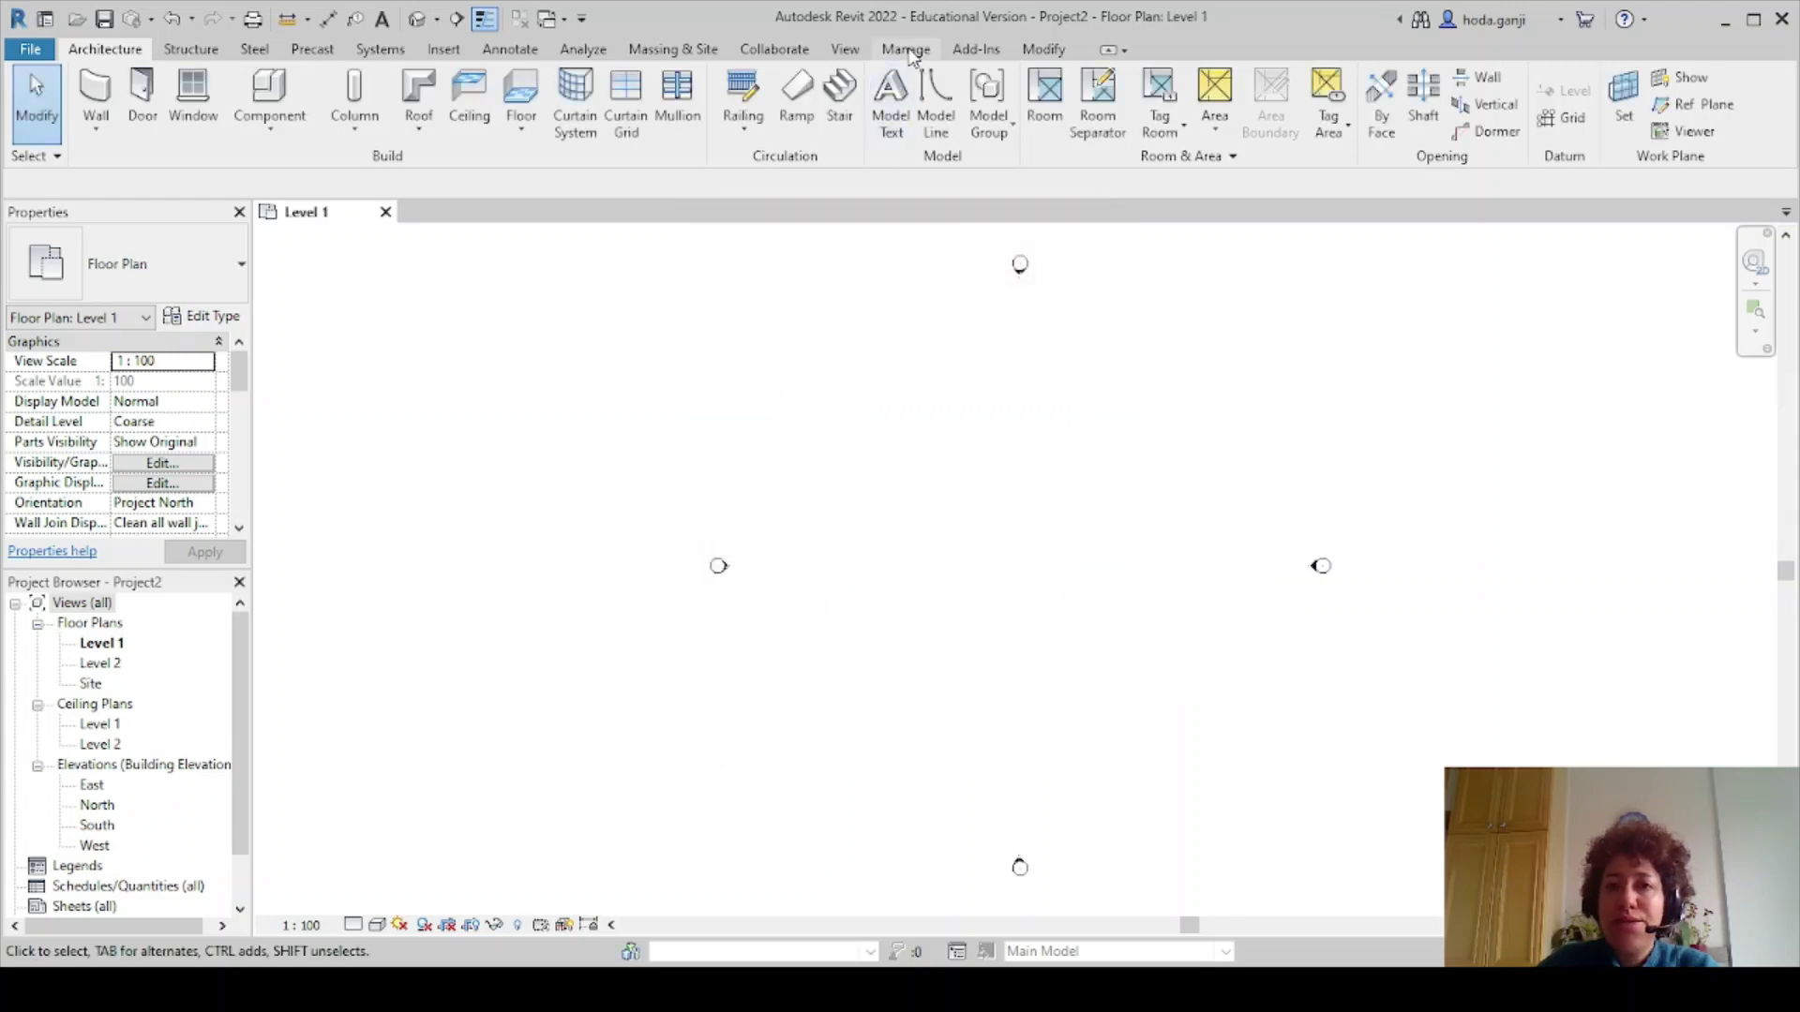
Switch to Dynamo, start a new graph, and place a Point.ByCoordinates node with x, y and z inputs
left_click(905, 49)
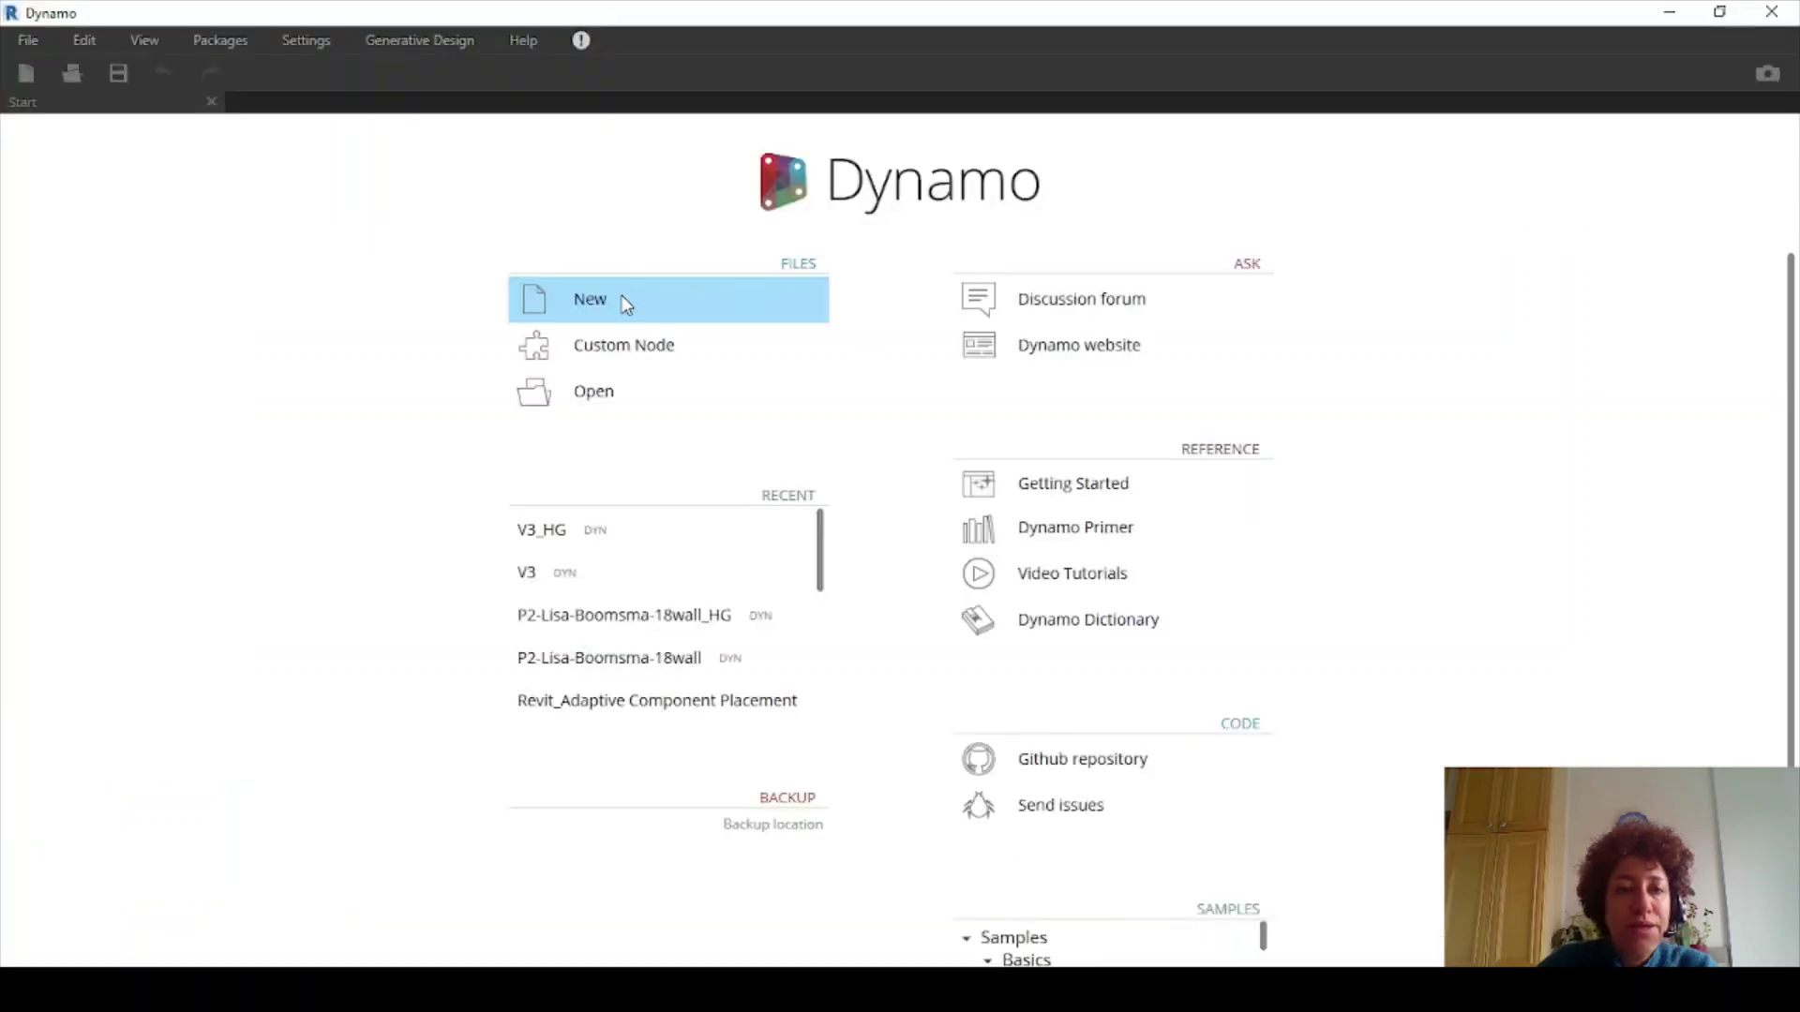
left_click(625, 305)
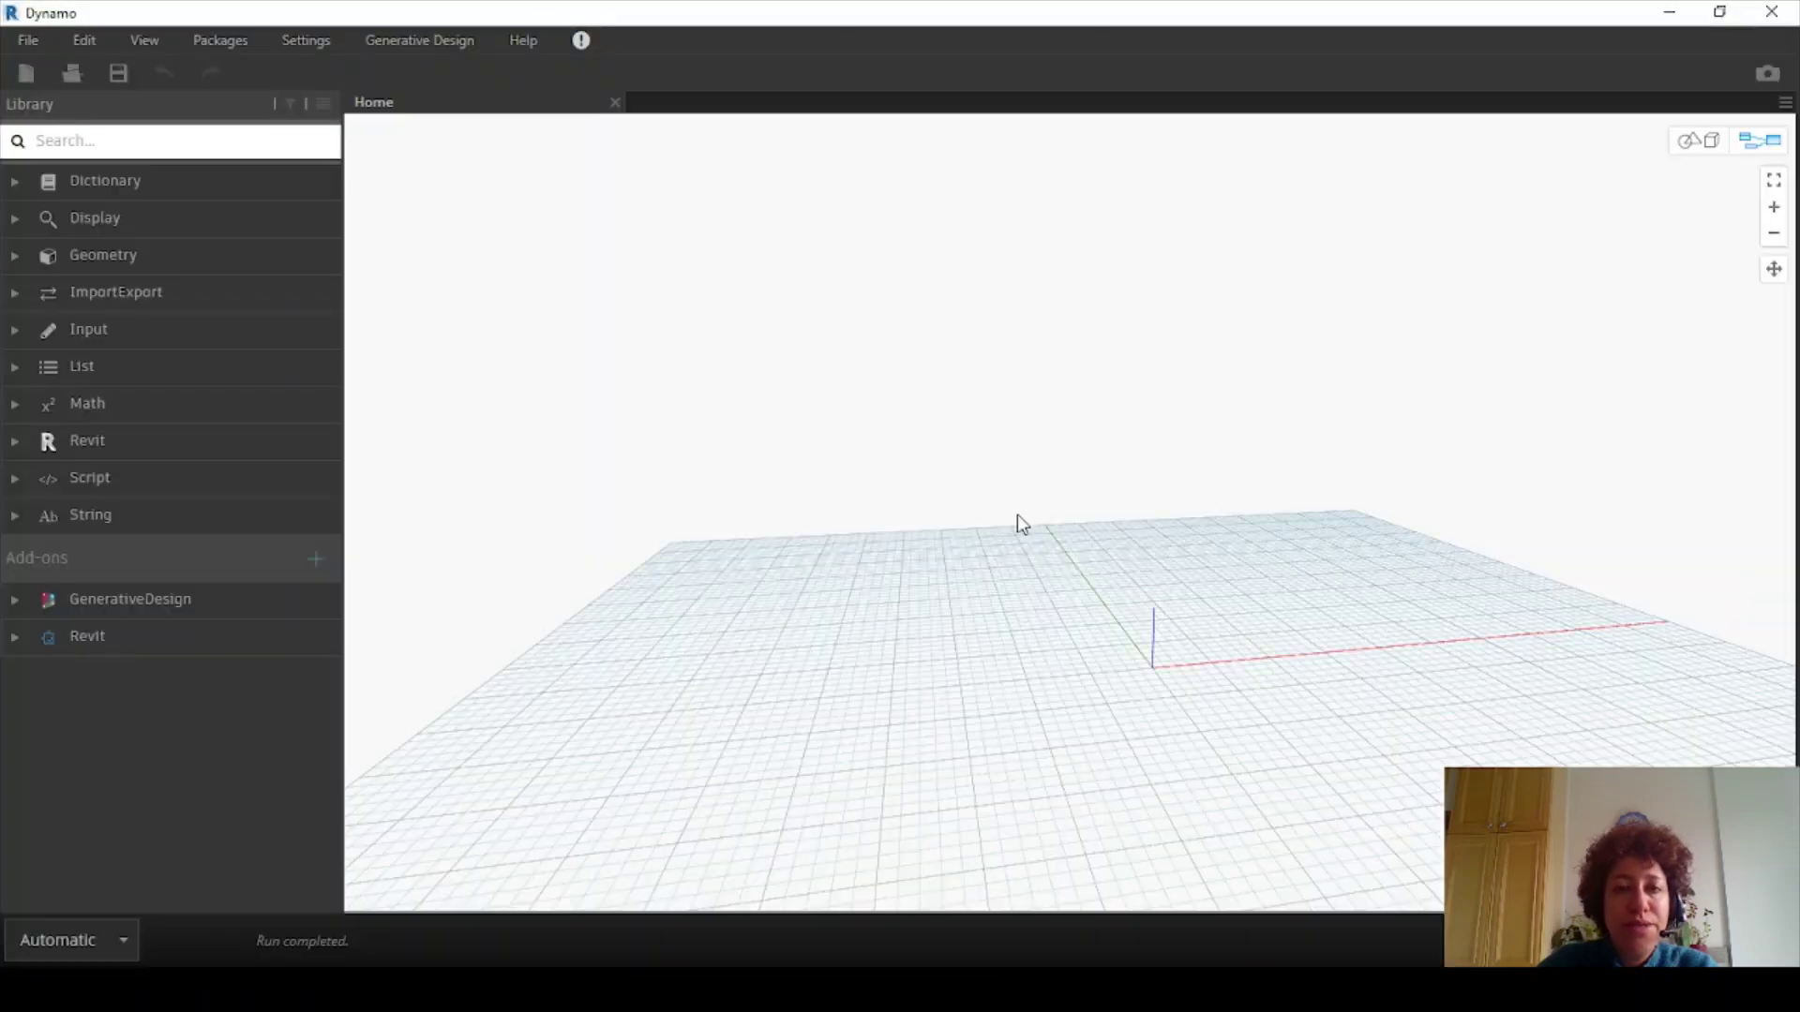
left_click(158, 255)
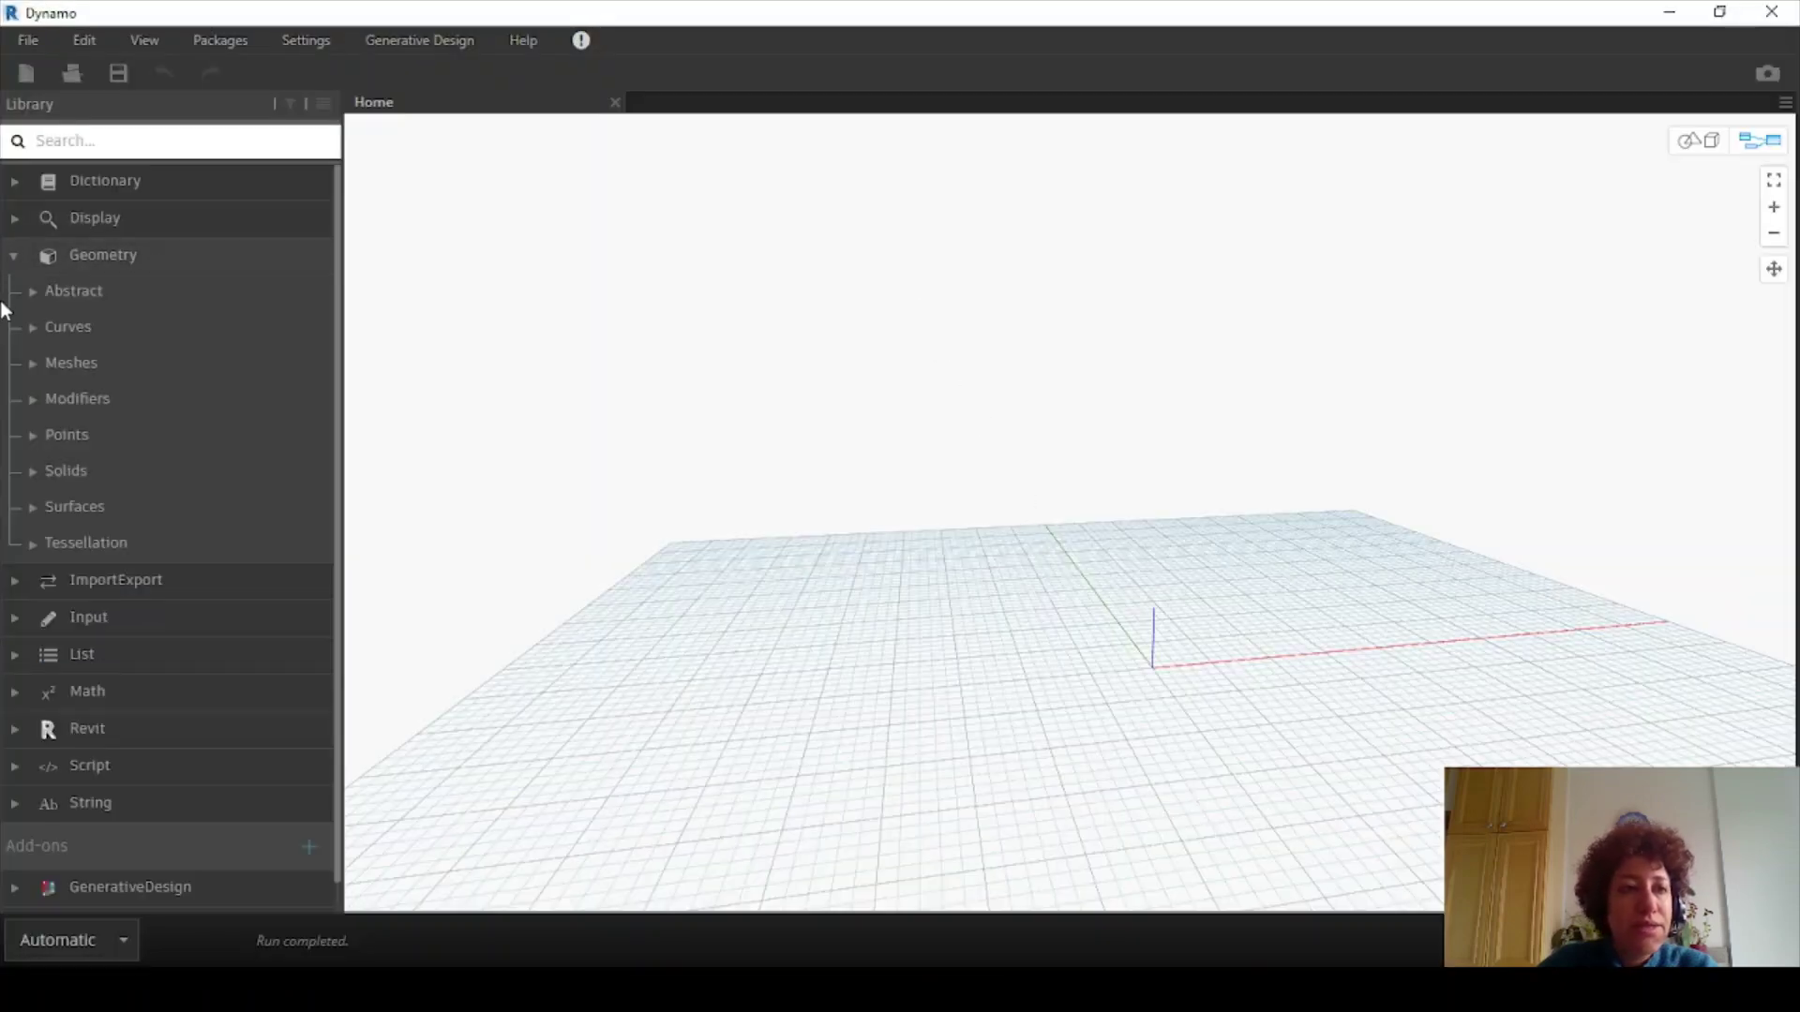
left_click(30, 435)
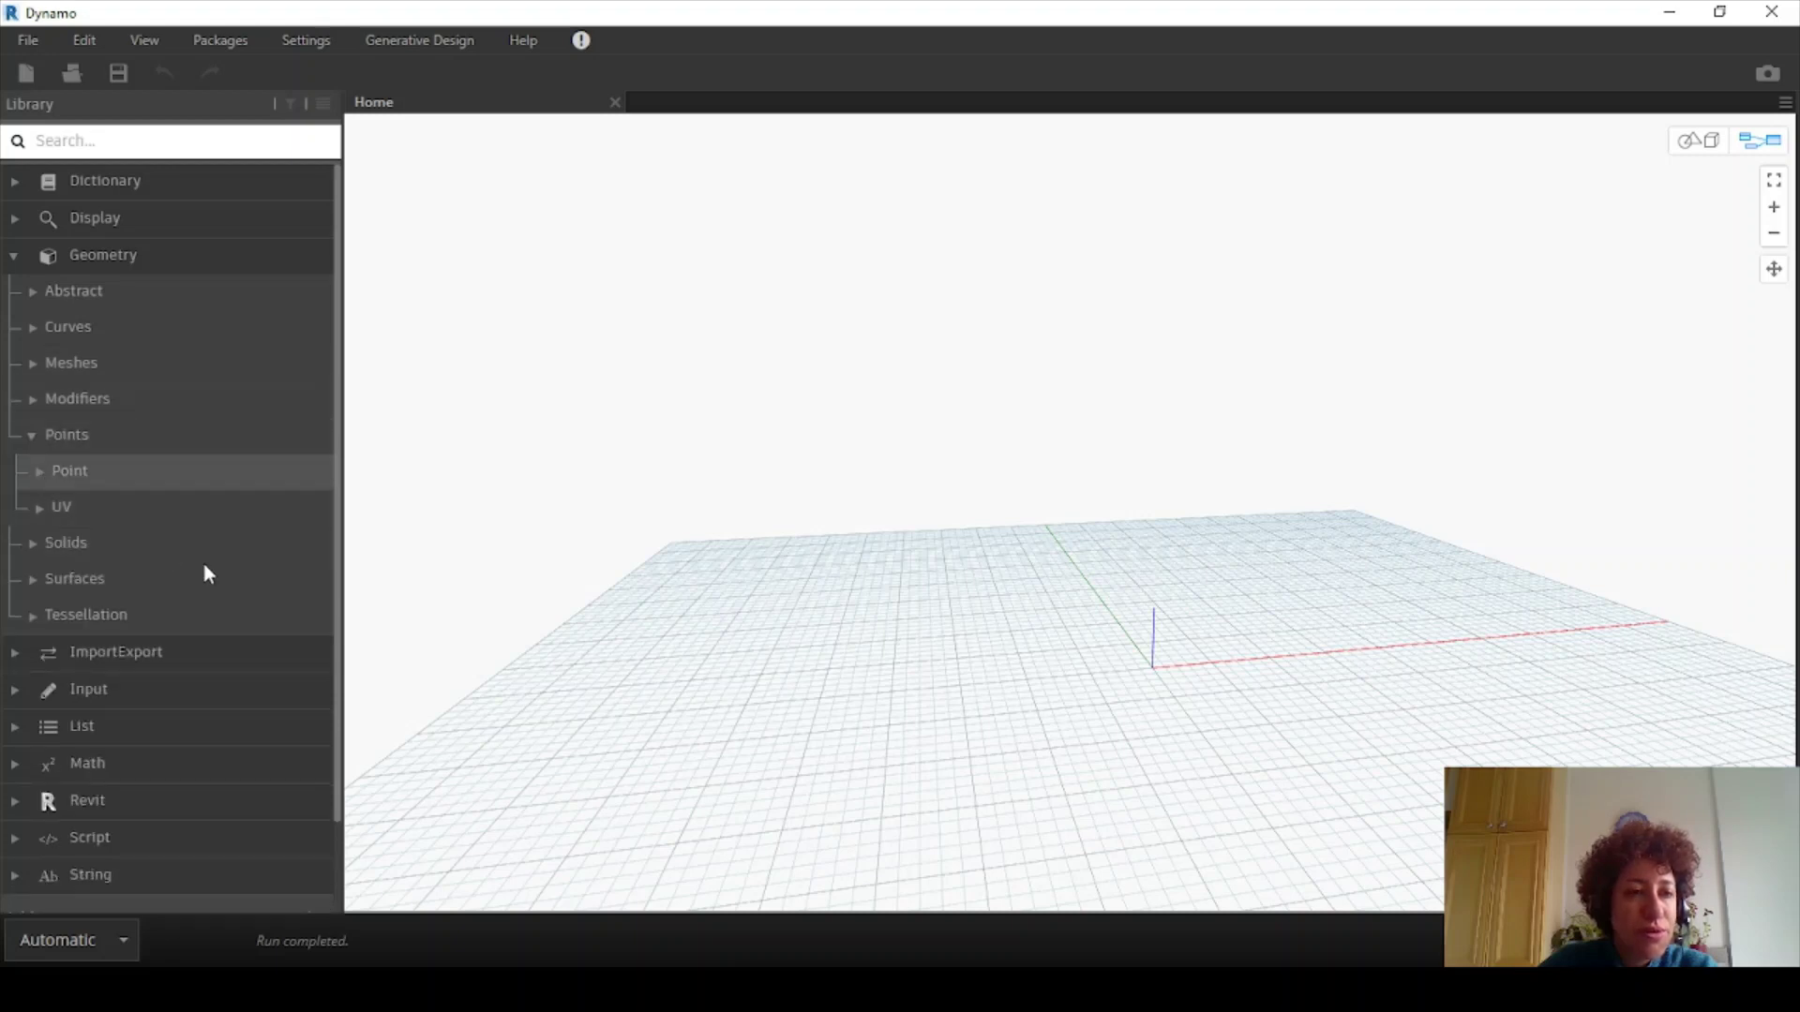
left_click(33, 468)
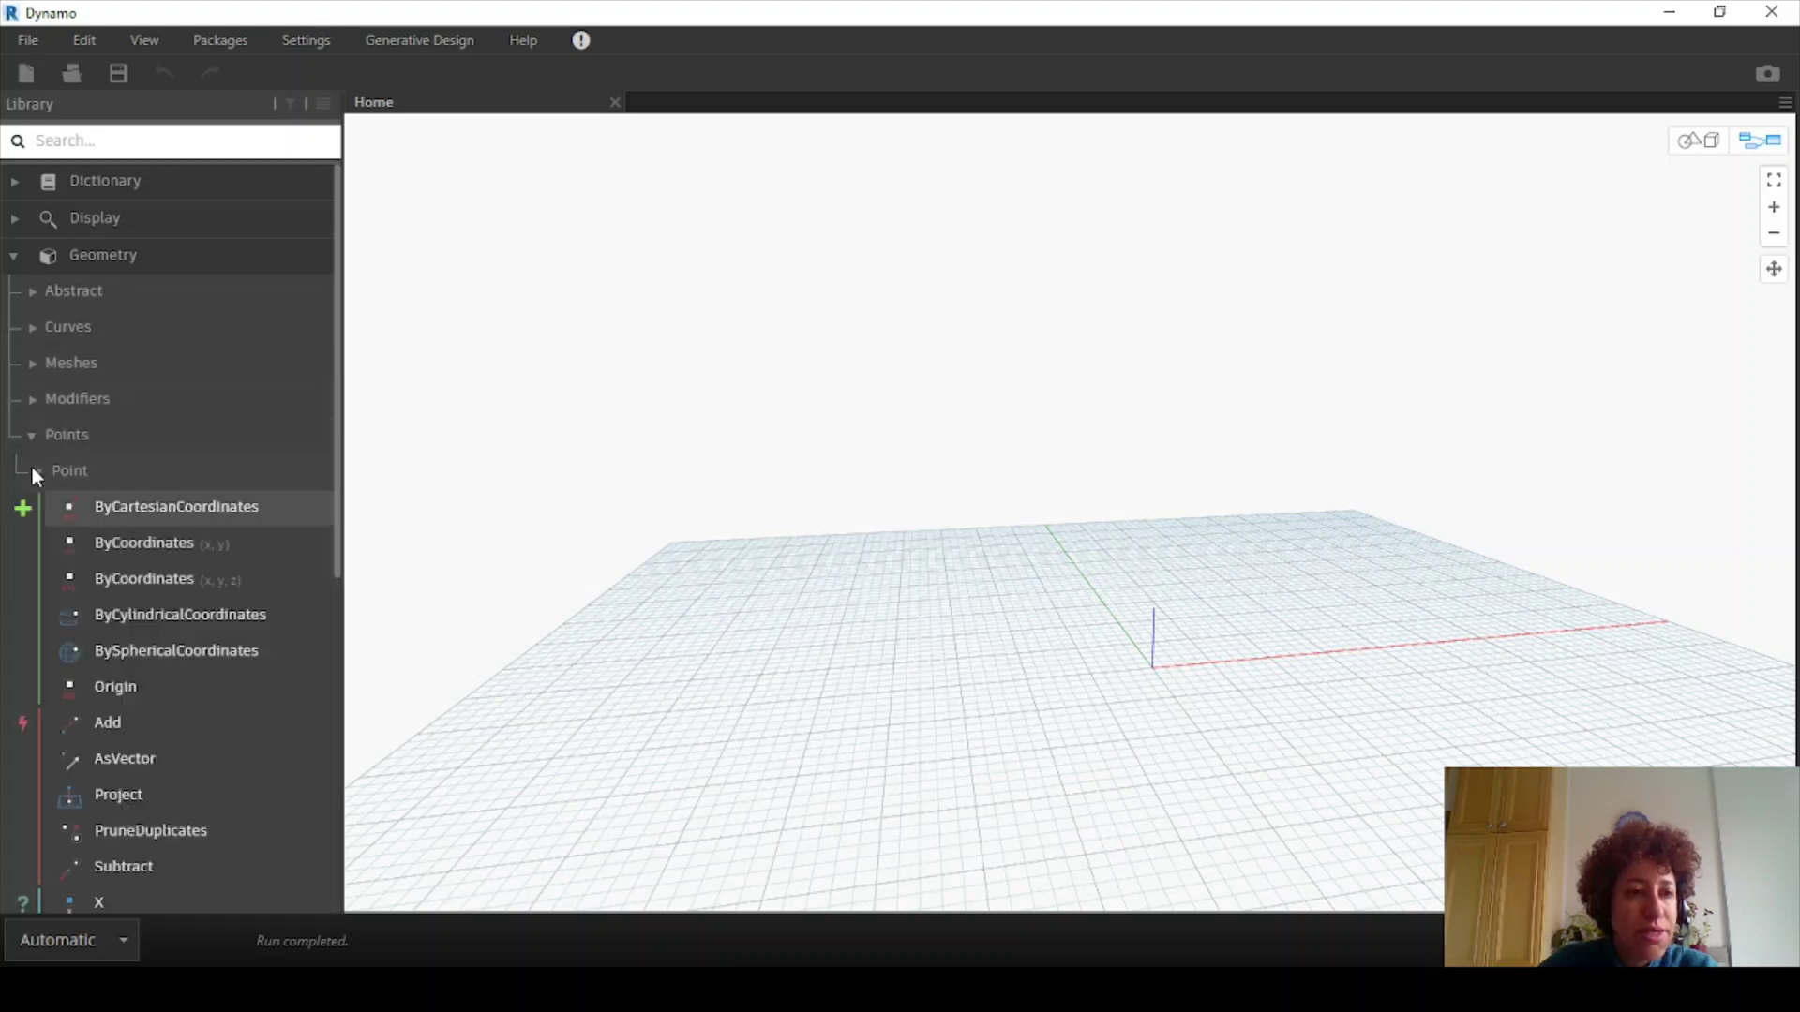
left_click(157, 578)
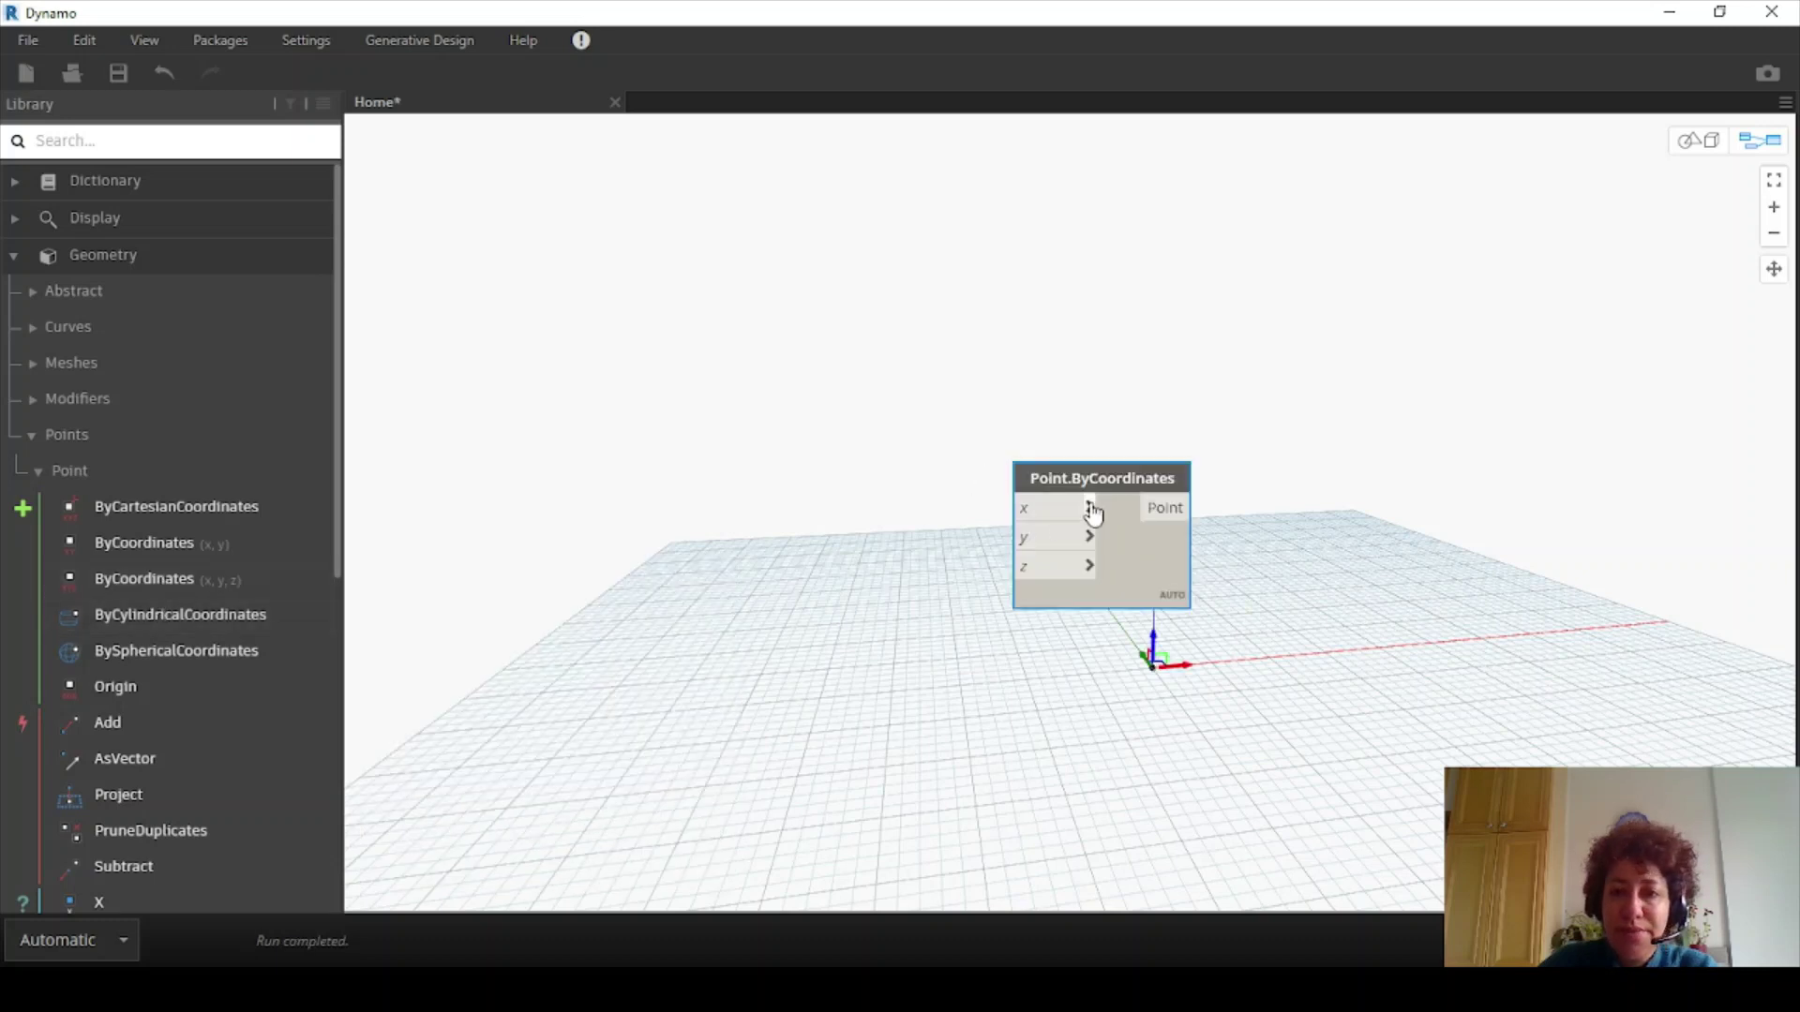
left_click_drag(1084, 469, 1088, 248)
Add a Sequence node beside the point node and connect its list output to the x input of Point.ByCoordinates
left_click(14, 255)
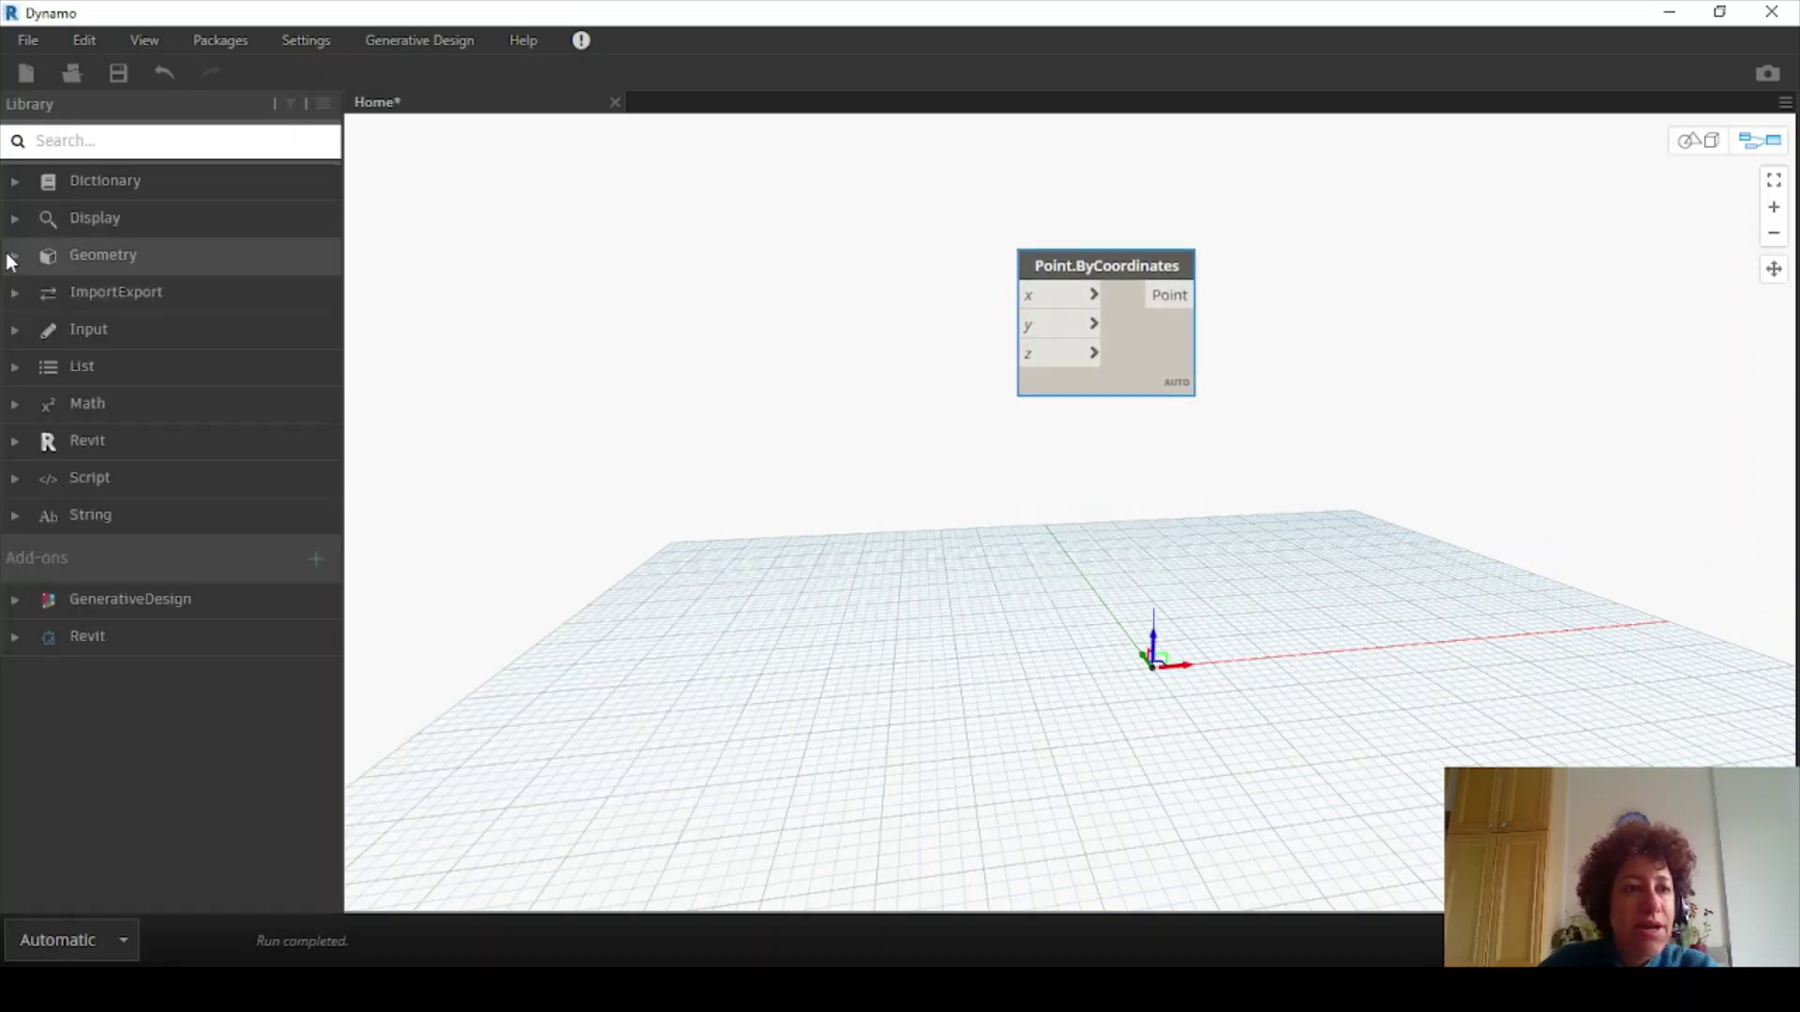
left_click(14, 367)
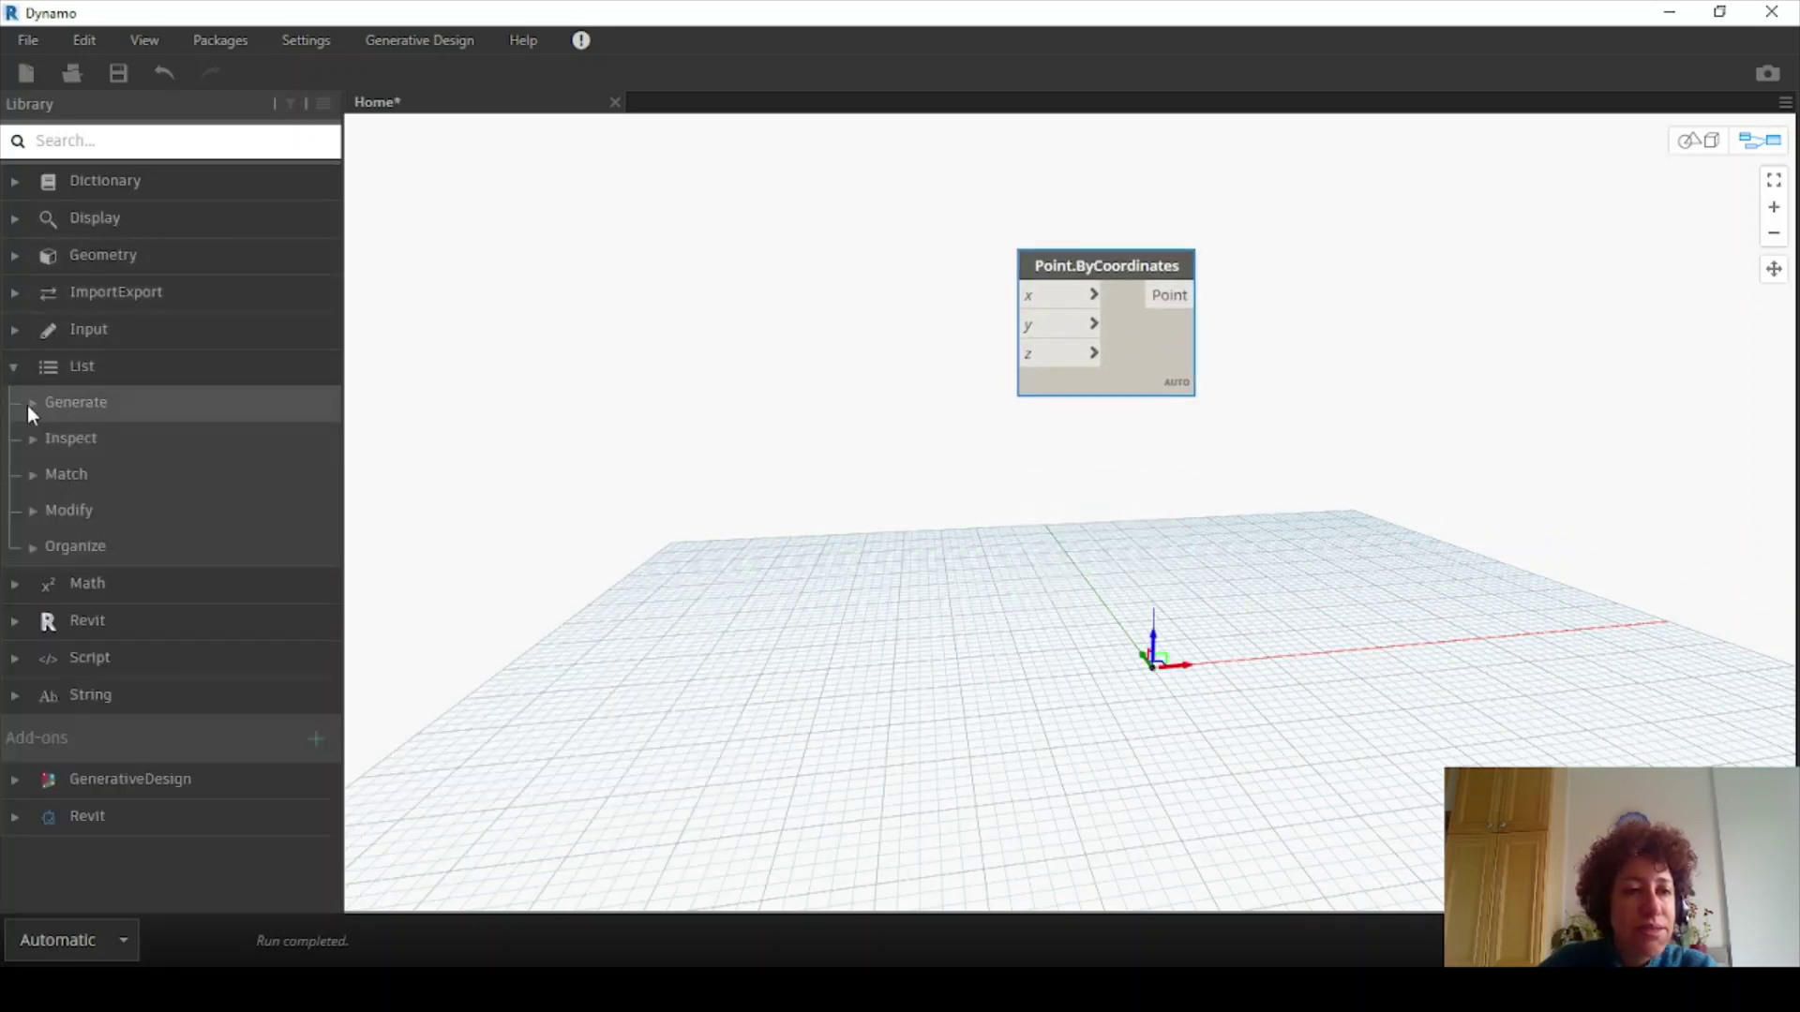
left_click(59, 405)
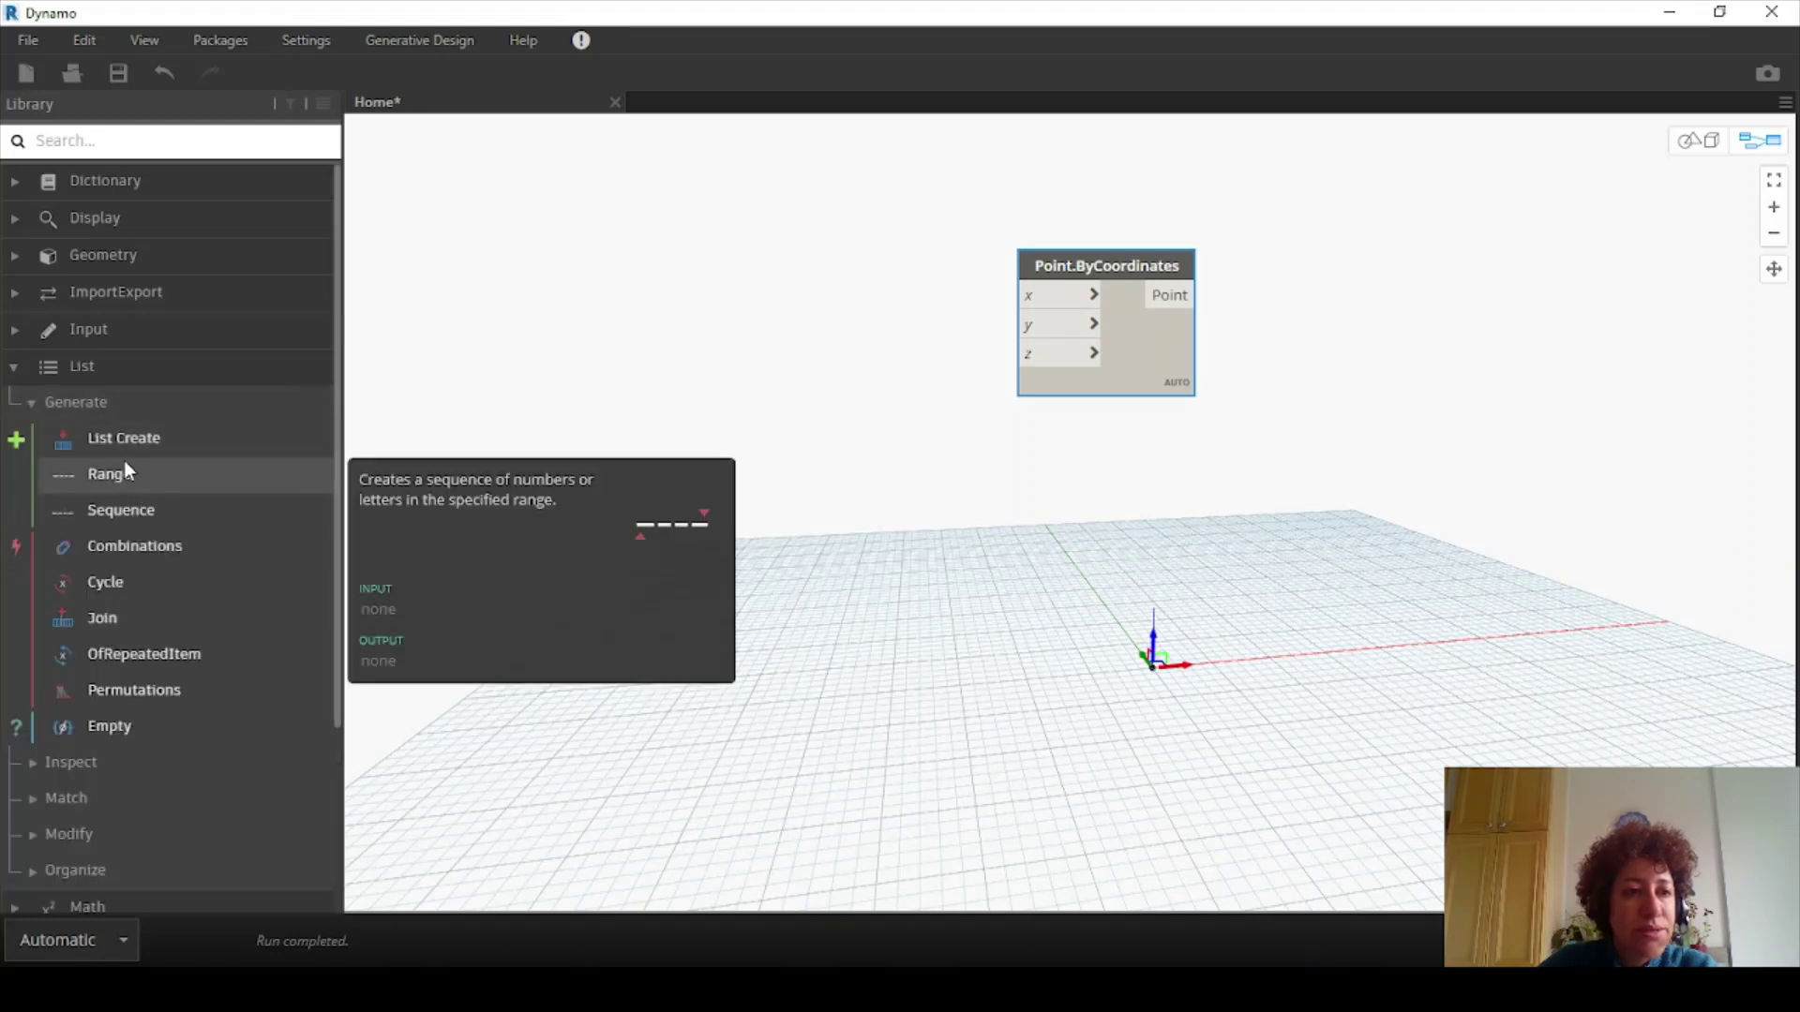
left_click(137, 508)
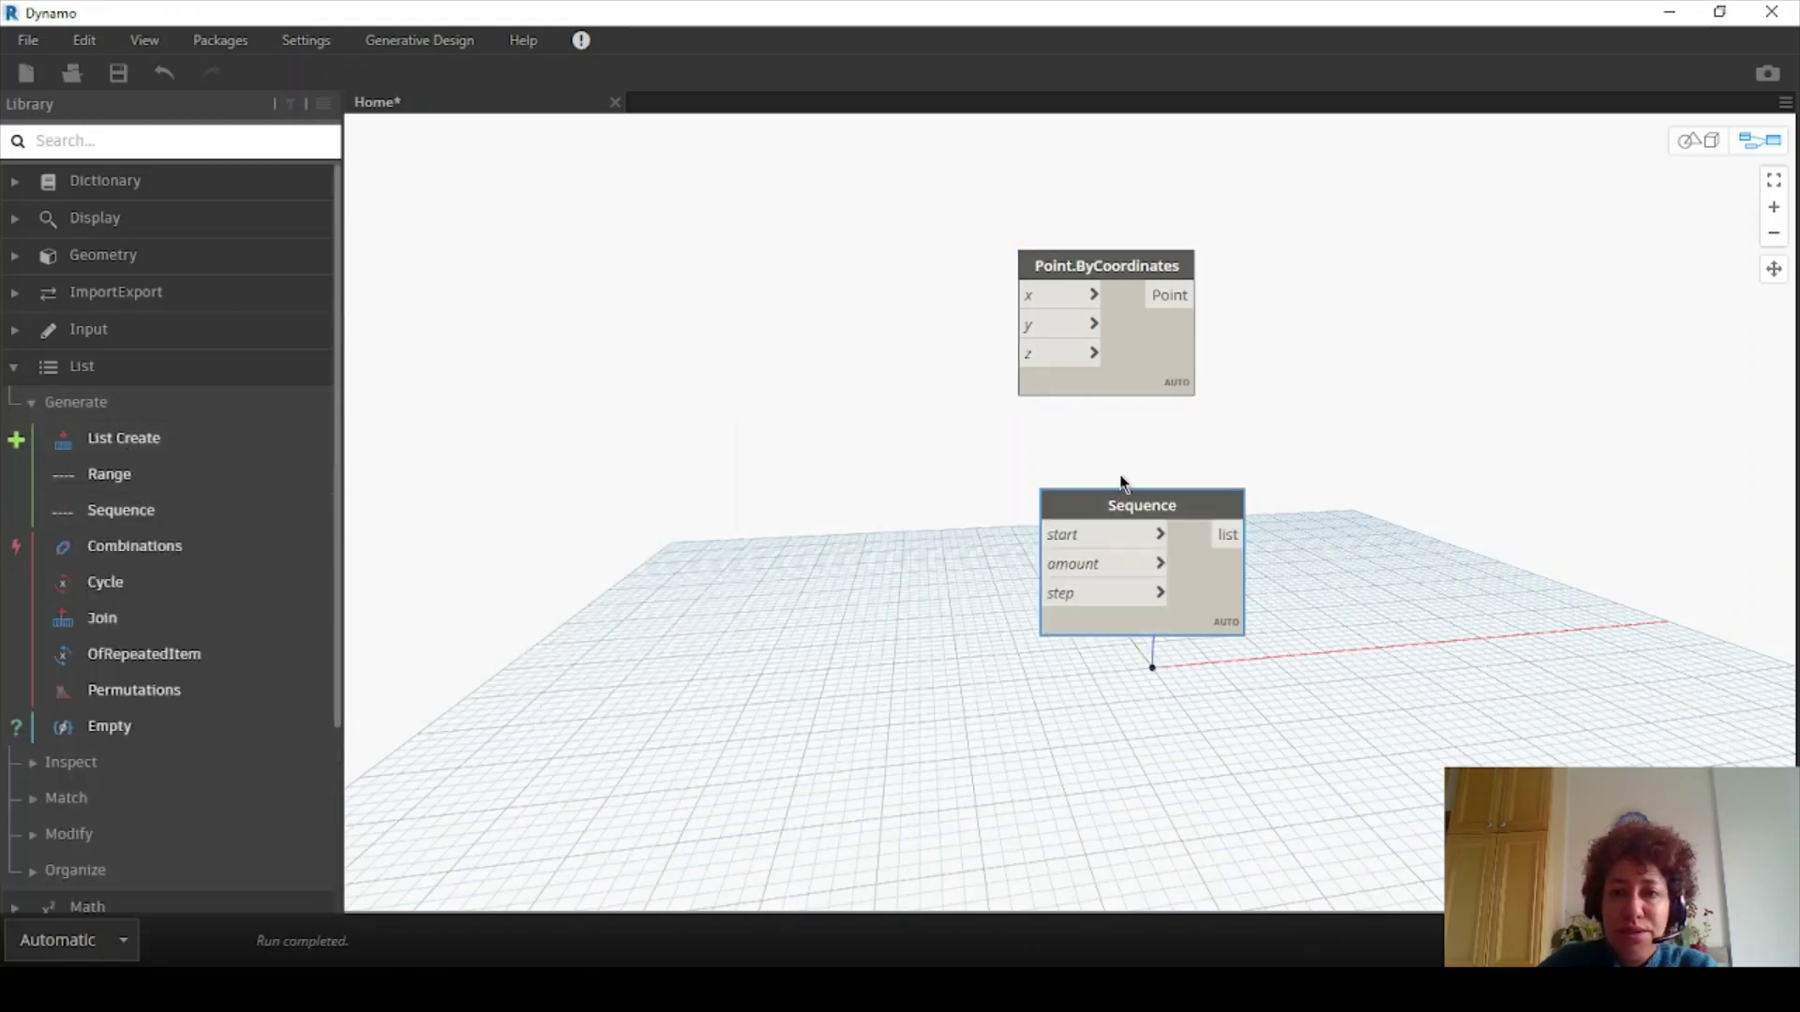
left_click_drag(1104, 514, 778, 225)
left_click(900, 247)
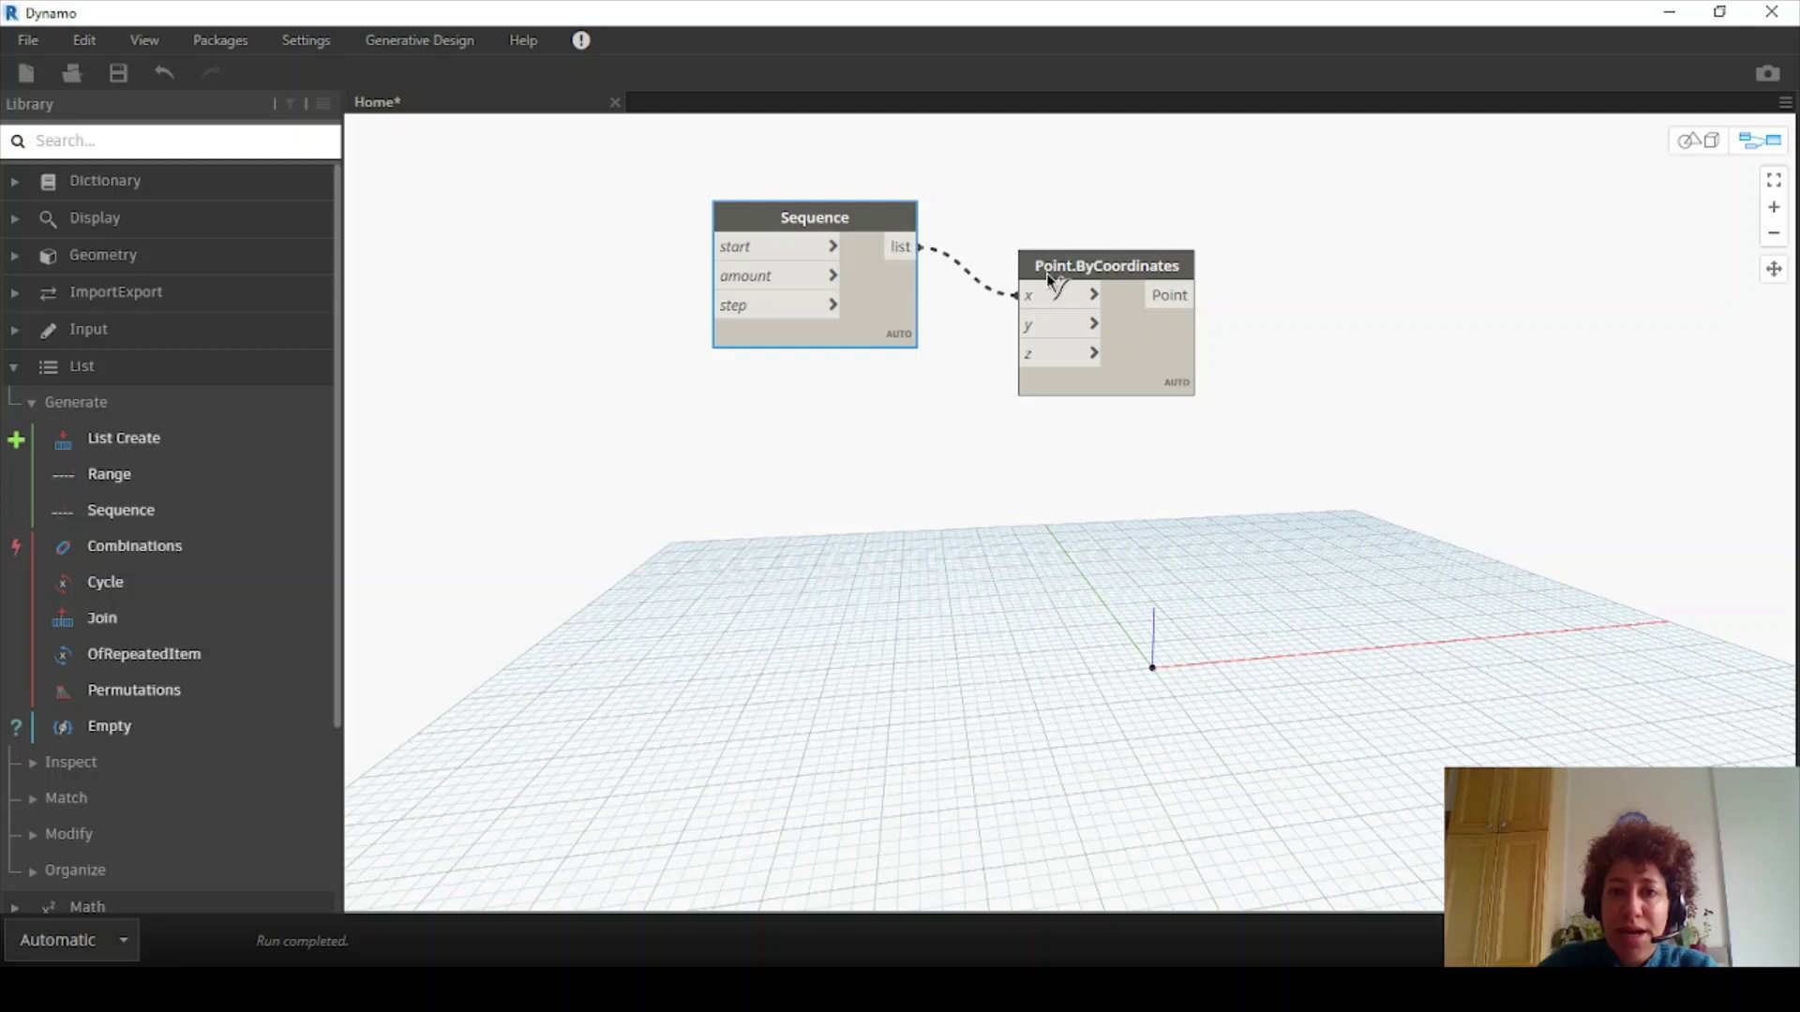
left_click(1022, 295)
Duplicate the Sequence node below the original and connect the copy's list output to the z input of Point.ByCoordinates
mouse_move(864, 216)
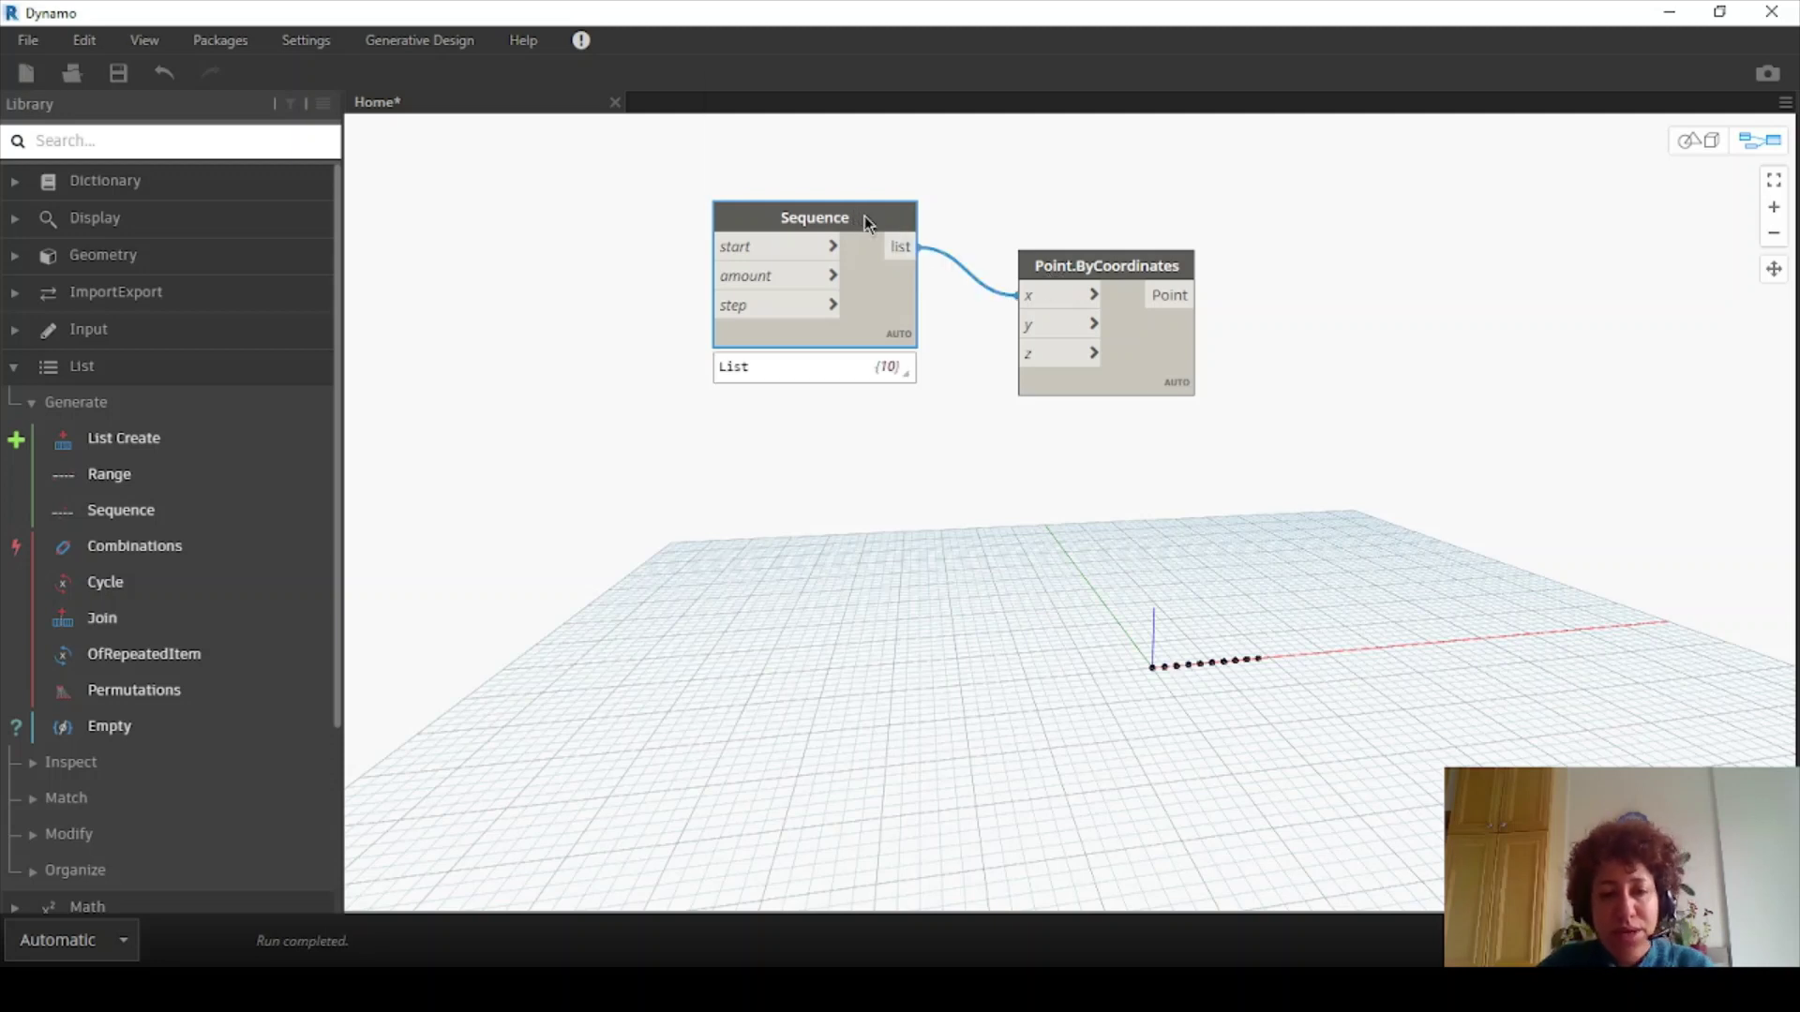
key("ctrl+c")
key("ctrl+v")
left_click_drag(1065, 249, 834, 381)
left_click(902, 410)
left_click(1022, 354)
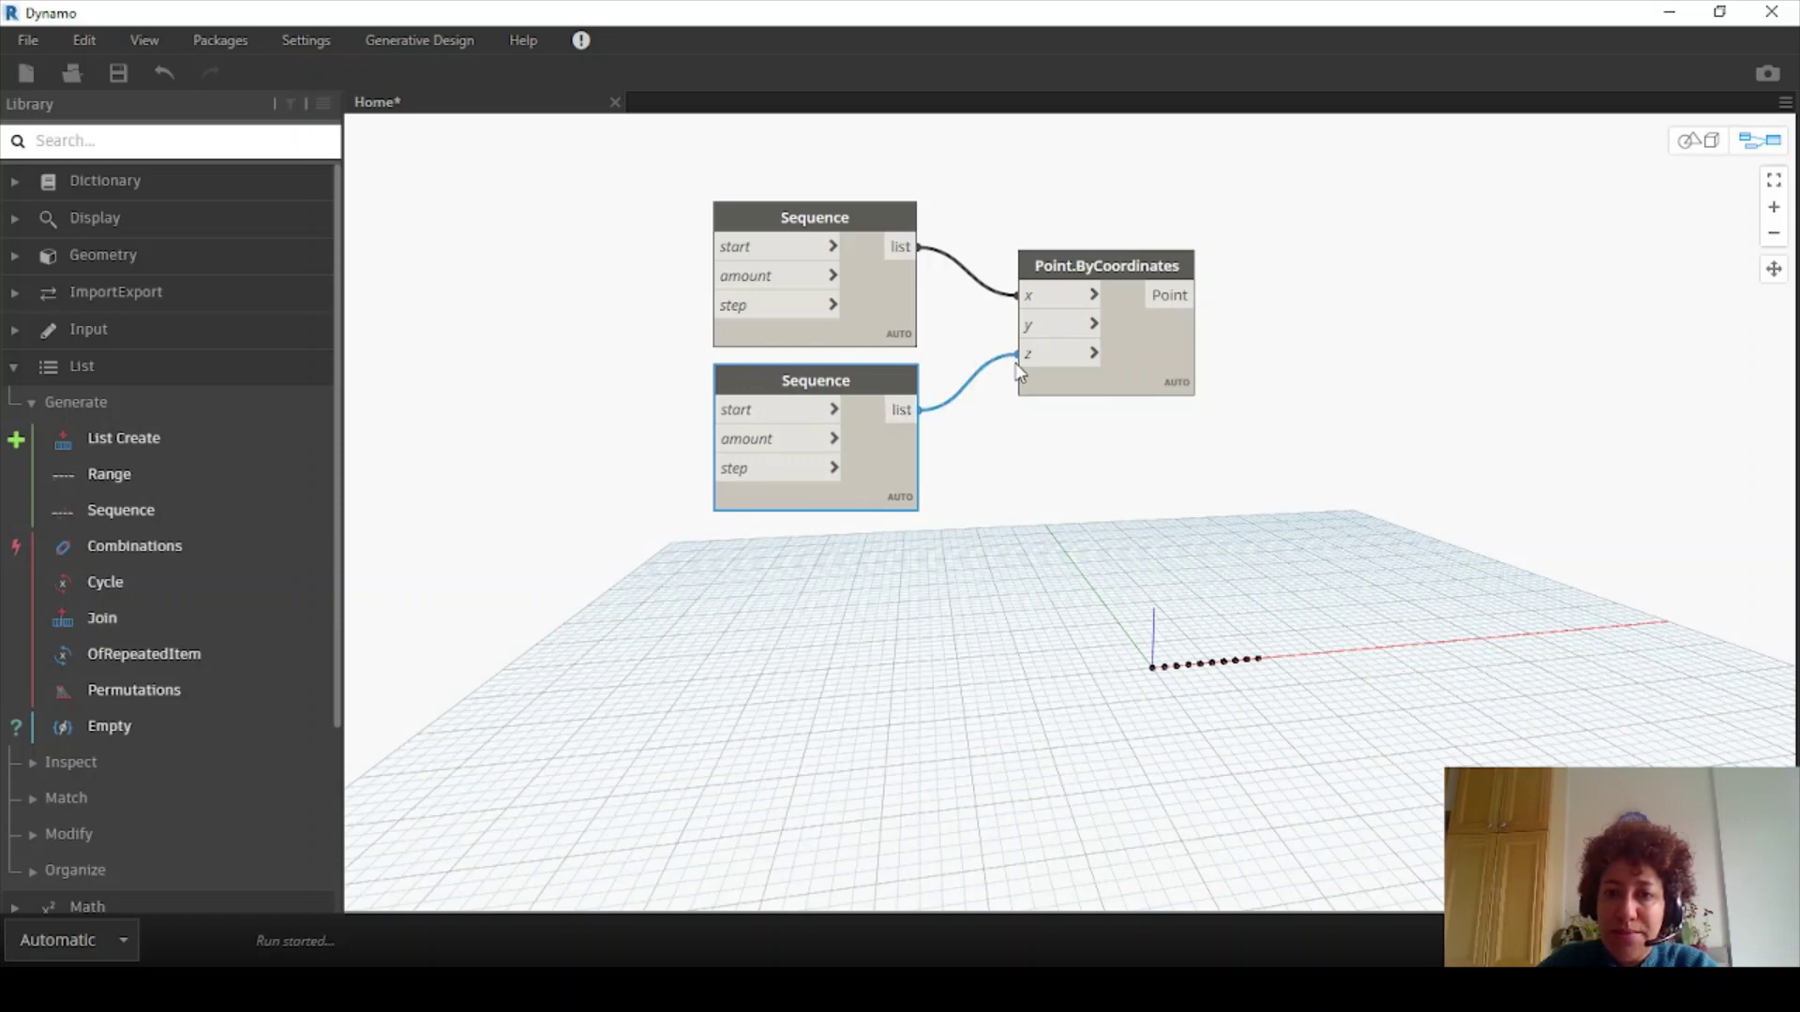
Set the lacing of Point.ByCoordinates to Cross Product and inspect the resulting points in the 3D preview
left_click_drag(1087, 275, 1041, 285)
right_click(1041, 281)
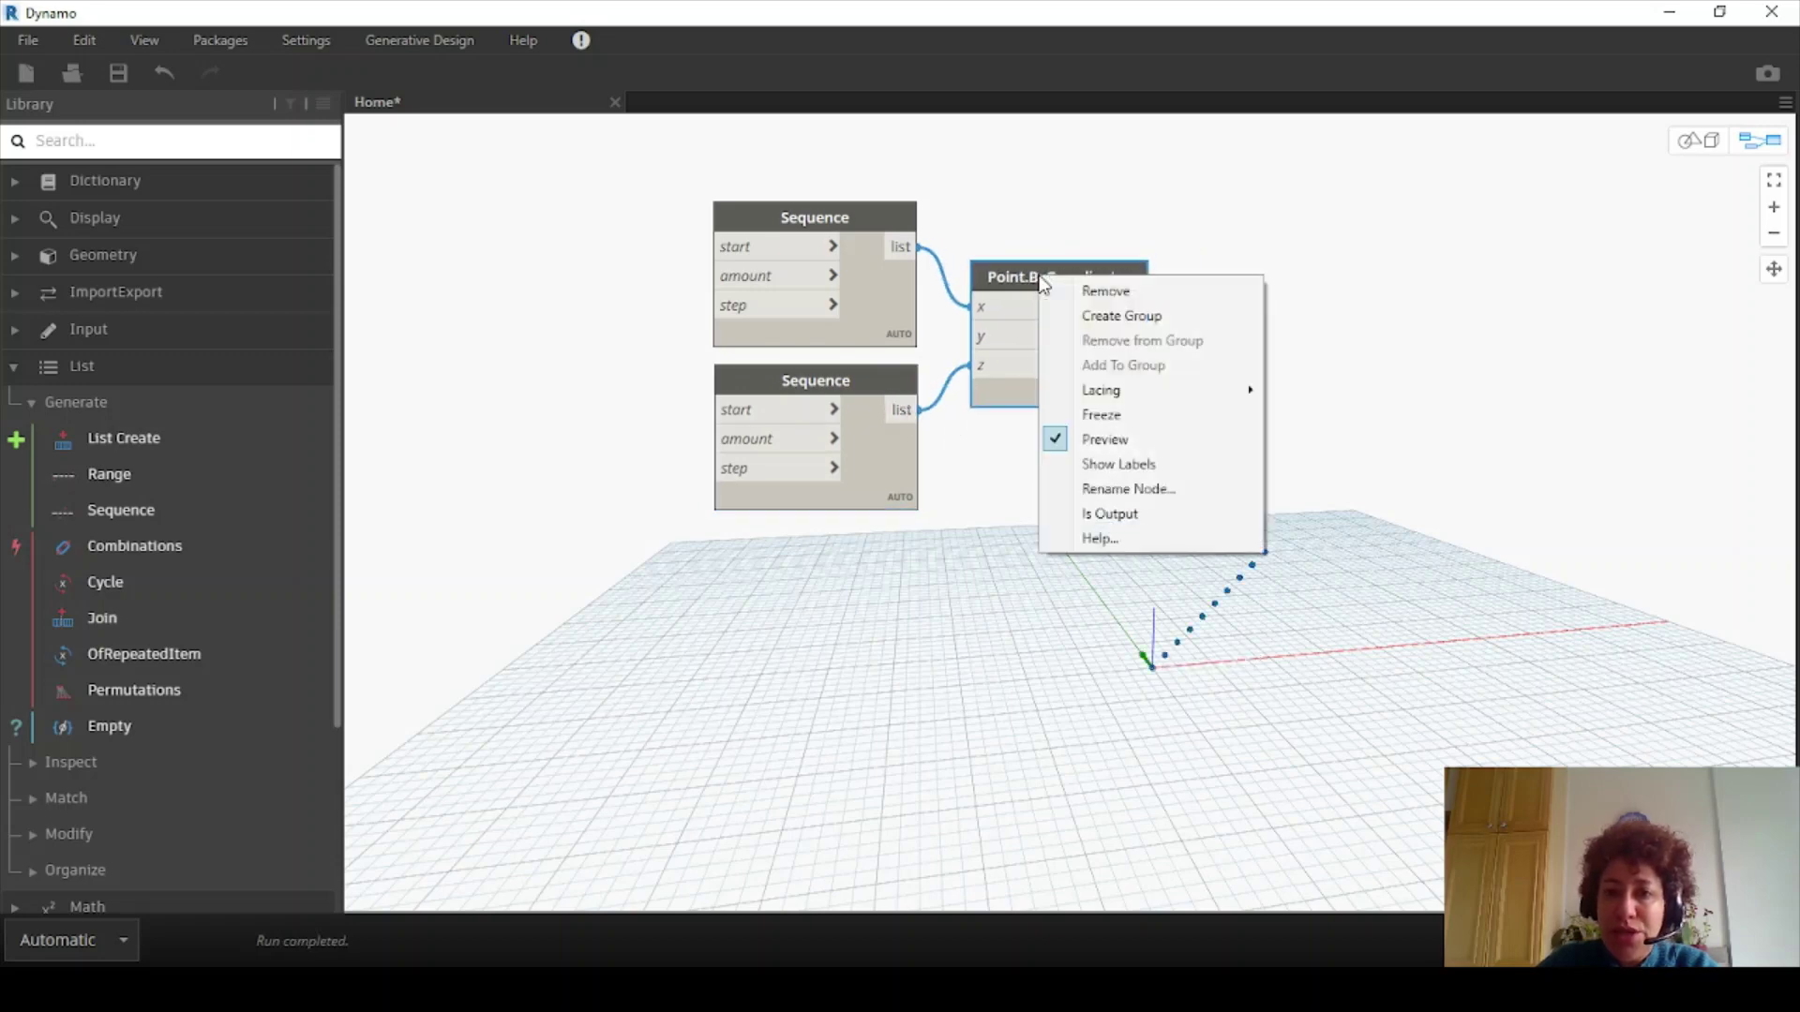
mouse_move(1167, 390)
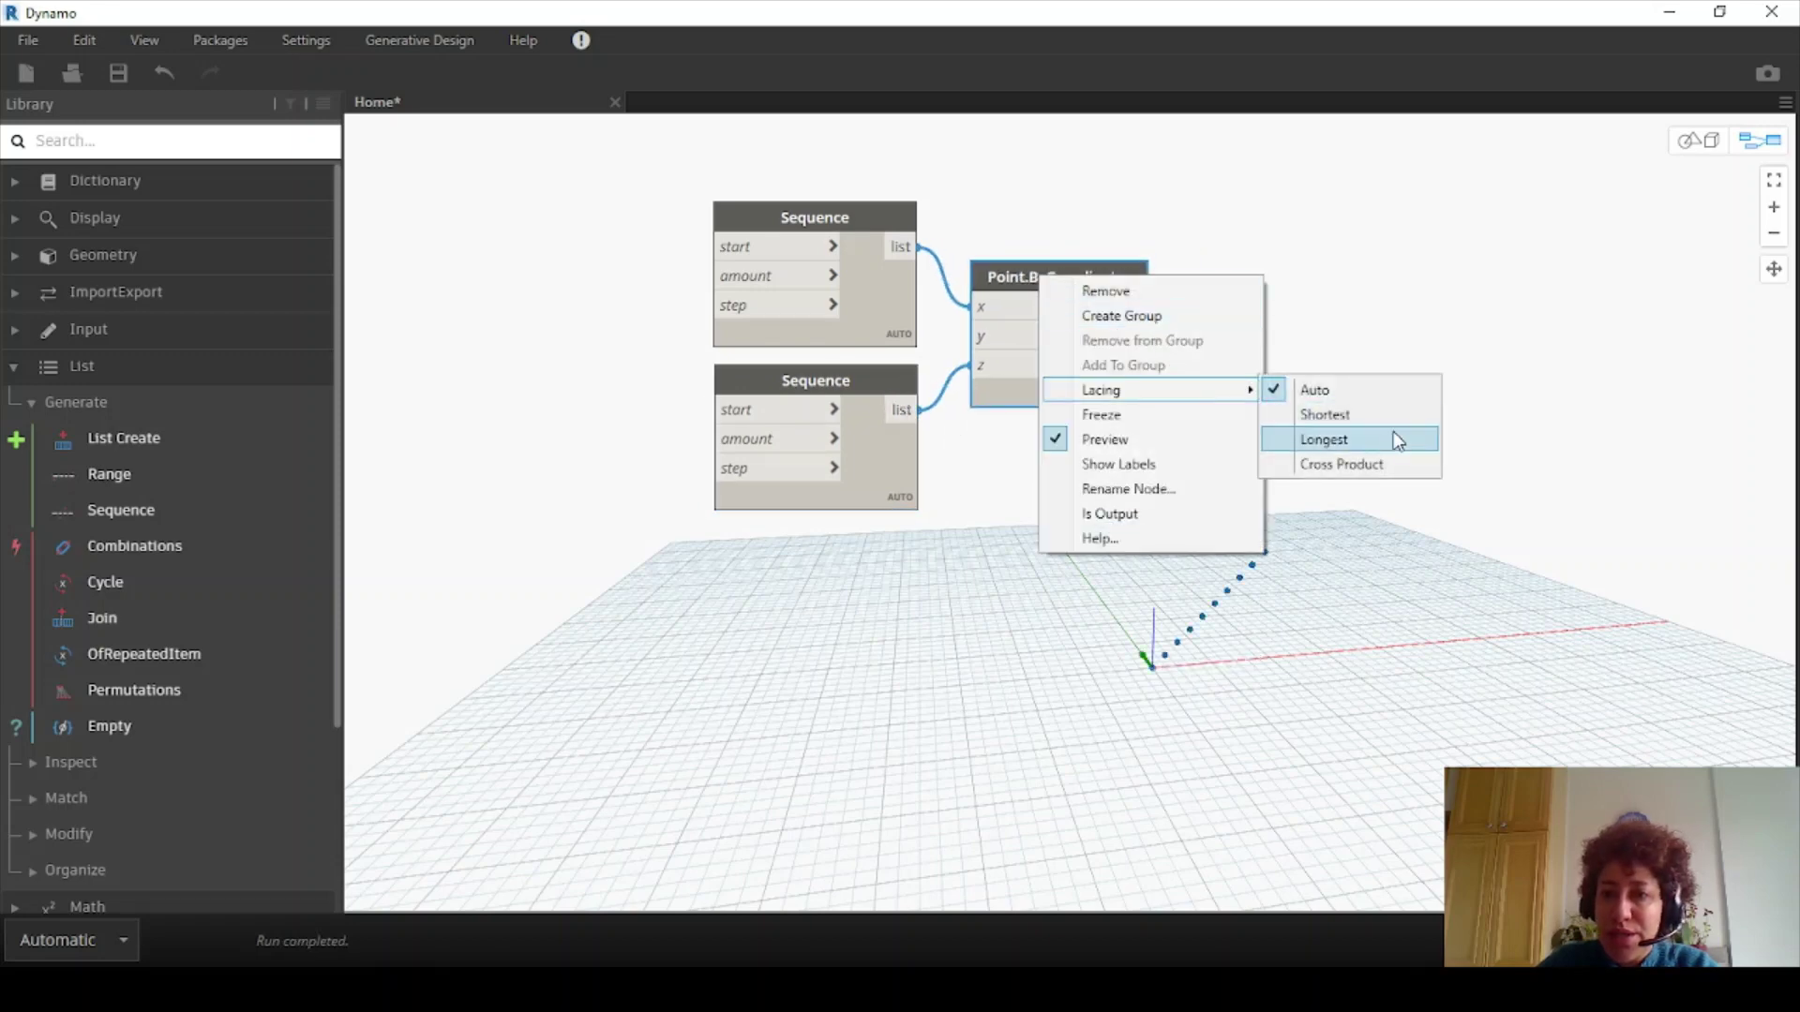
left_click(1398, 464)
left_click(1704, 150)
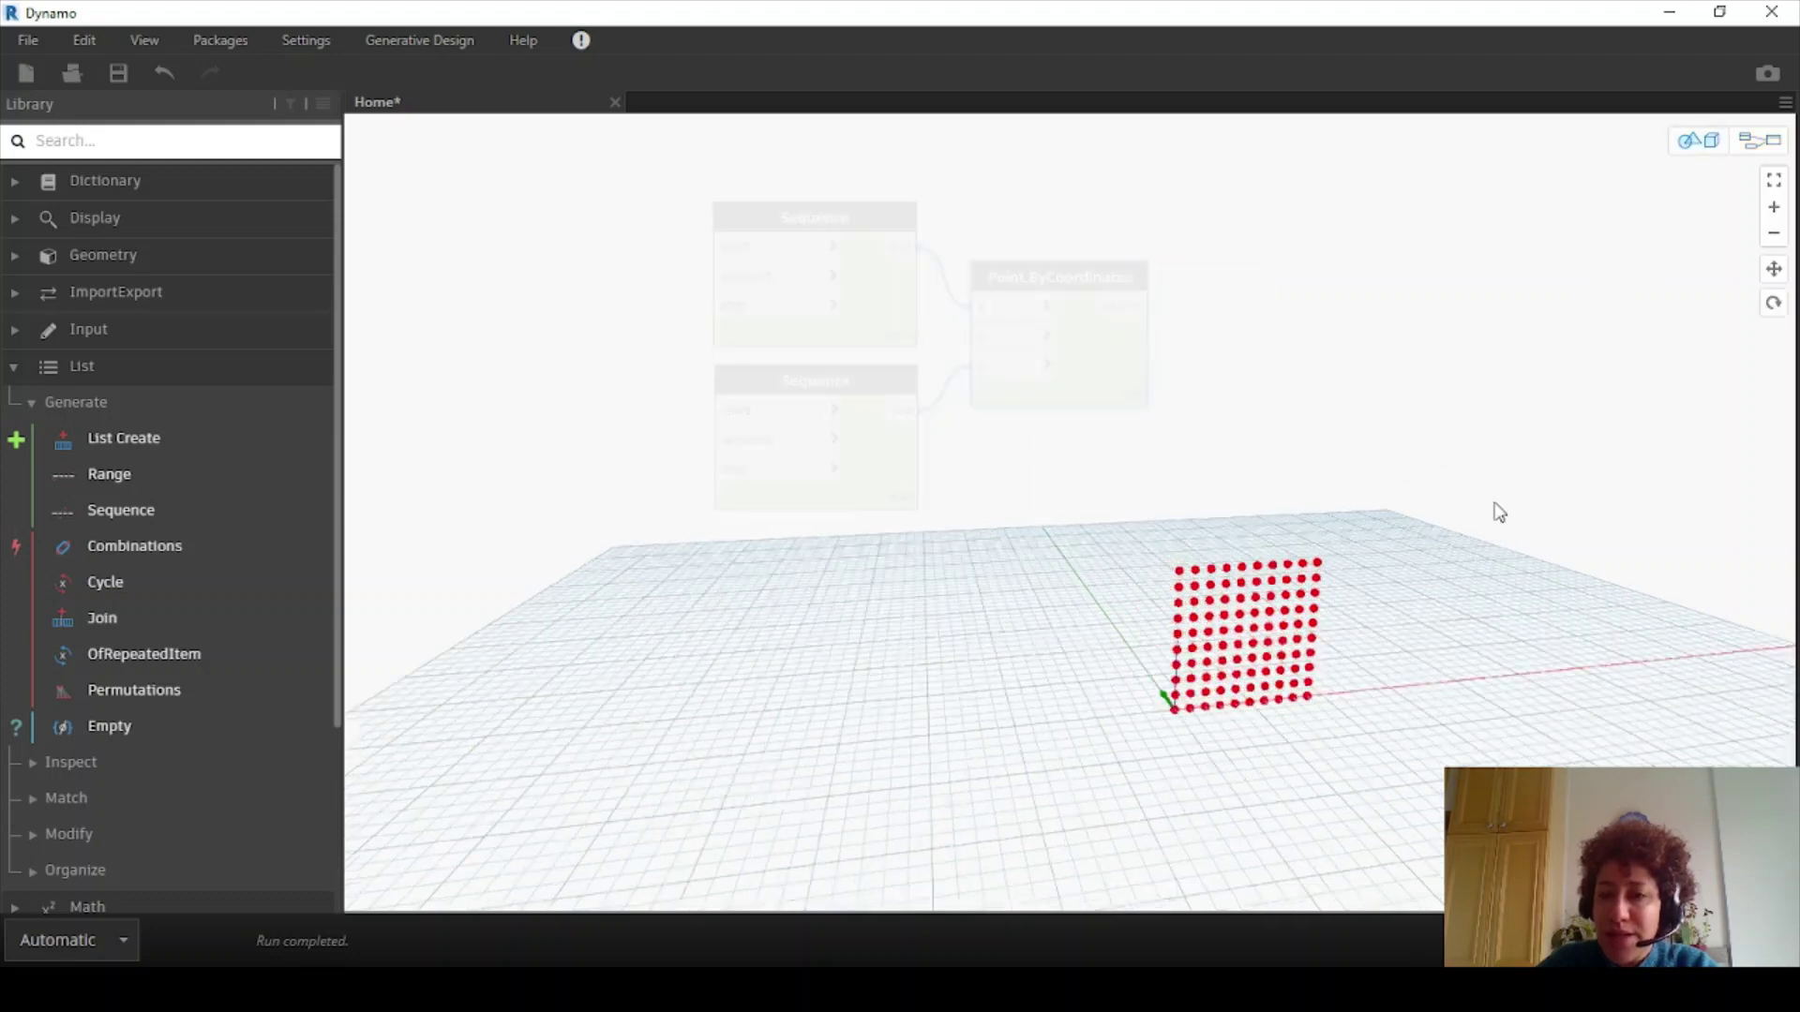
right_click_drag(1494, 509, 1578, 474)
left_click(1770, 145)
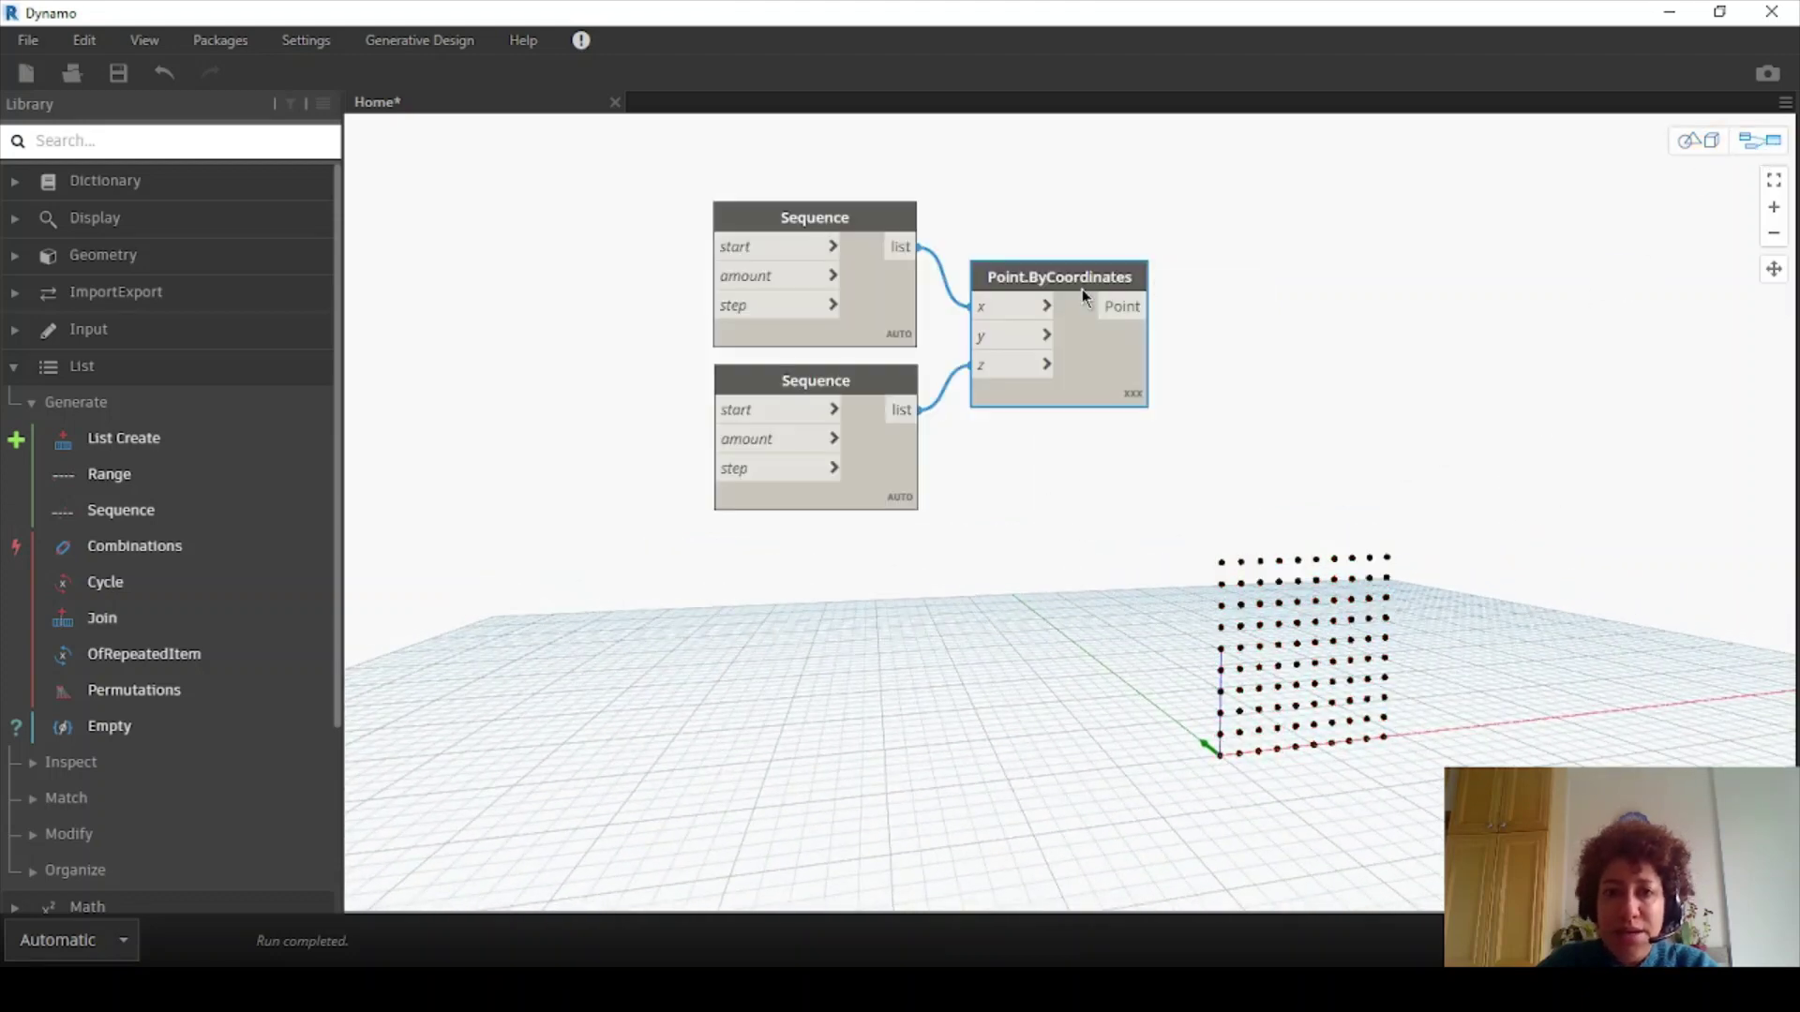
Add an Integer Slider node and place it in the free space before the Sequence nodes
middle_click_drag(1082, 289, 1264, 279)
scroll(1099, 309, "down", 1)
middle_click_drag(1101, 315, 1210, 309)
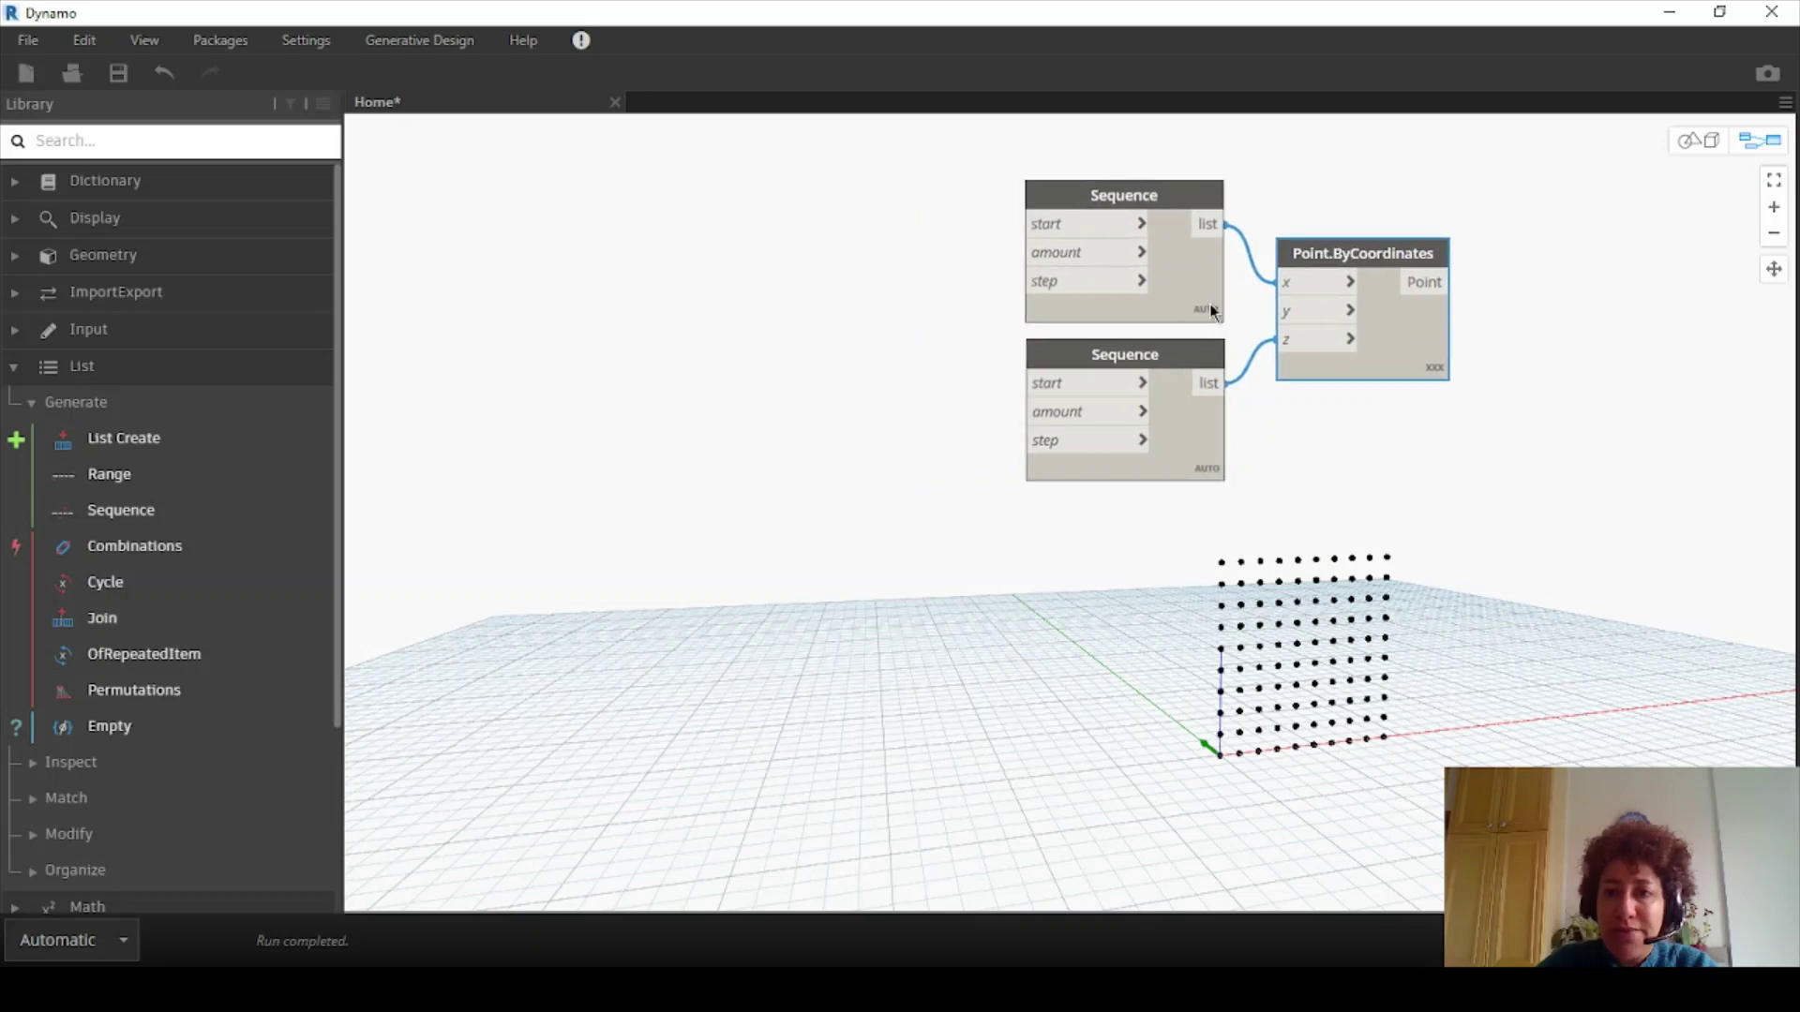
right_click(790, 250)
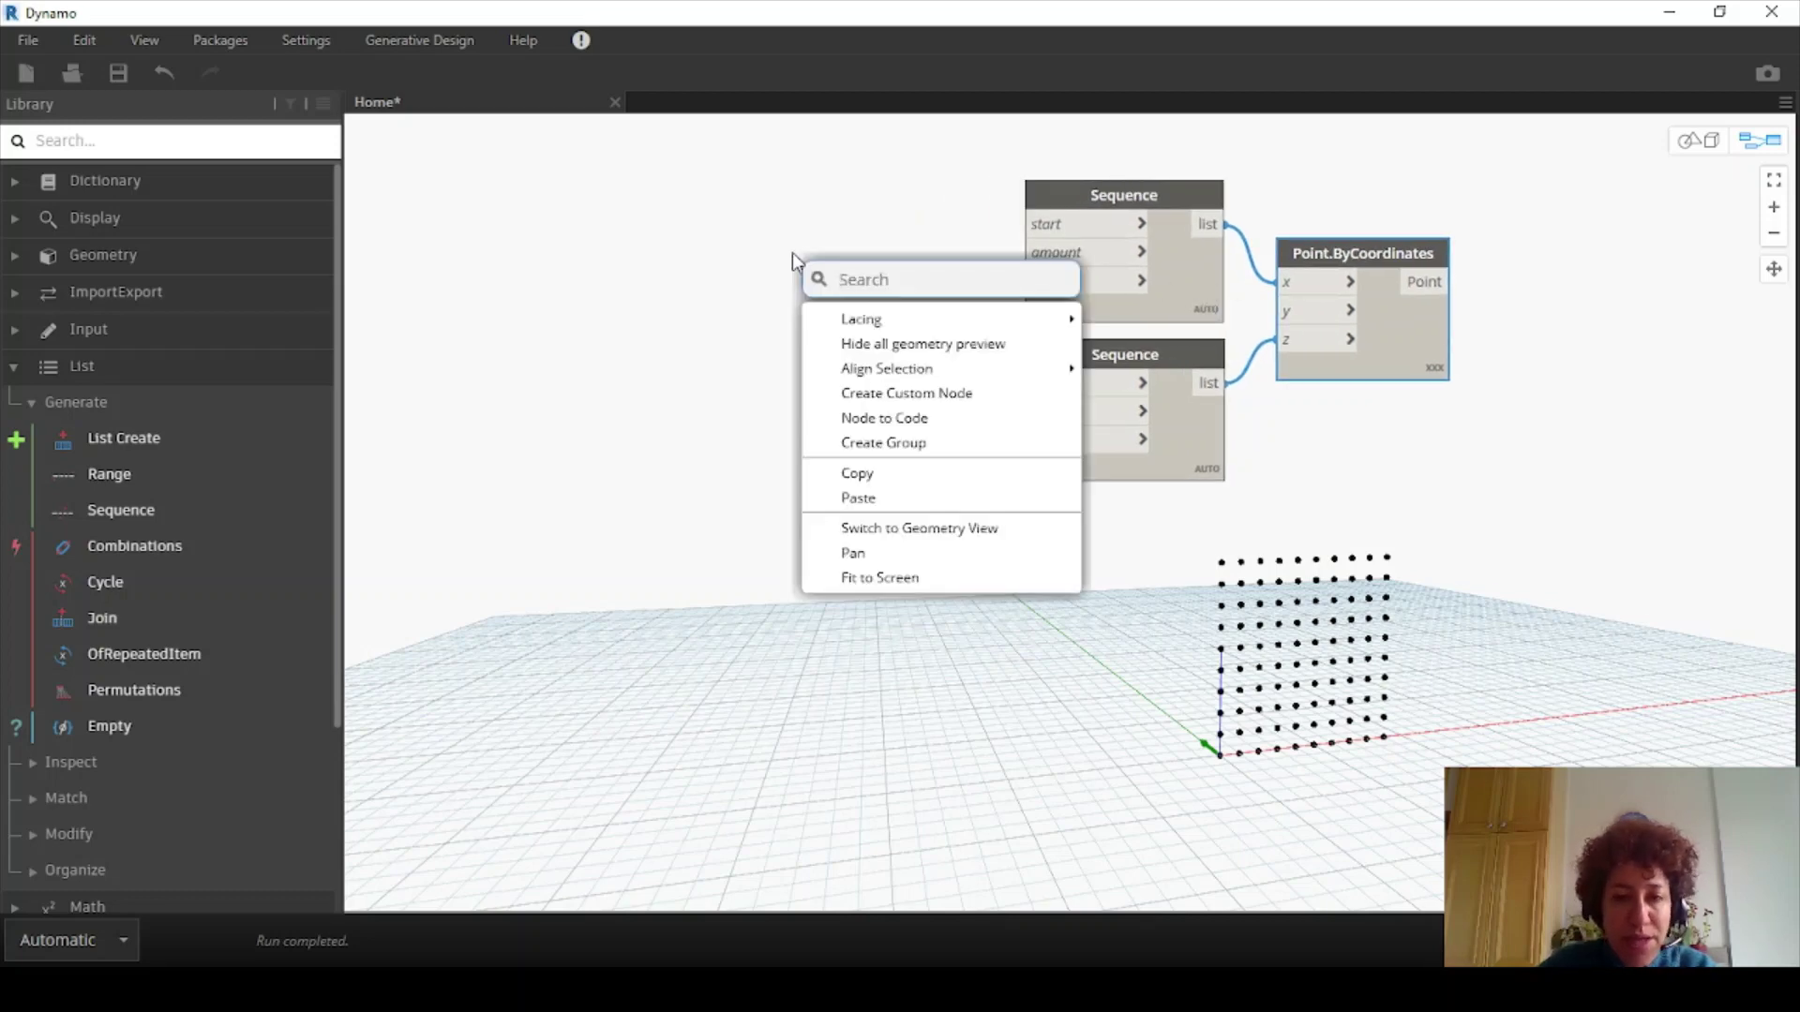
type("slider")
left_click(916, 362)
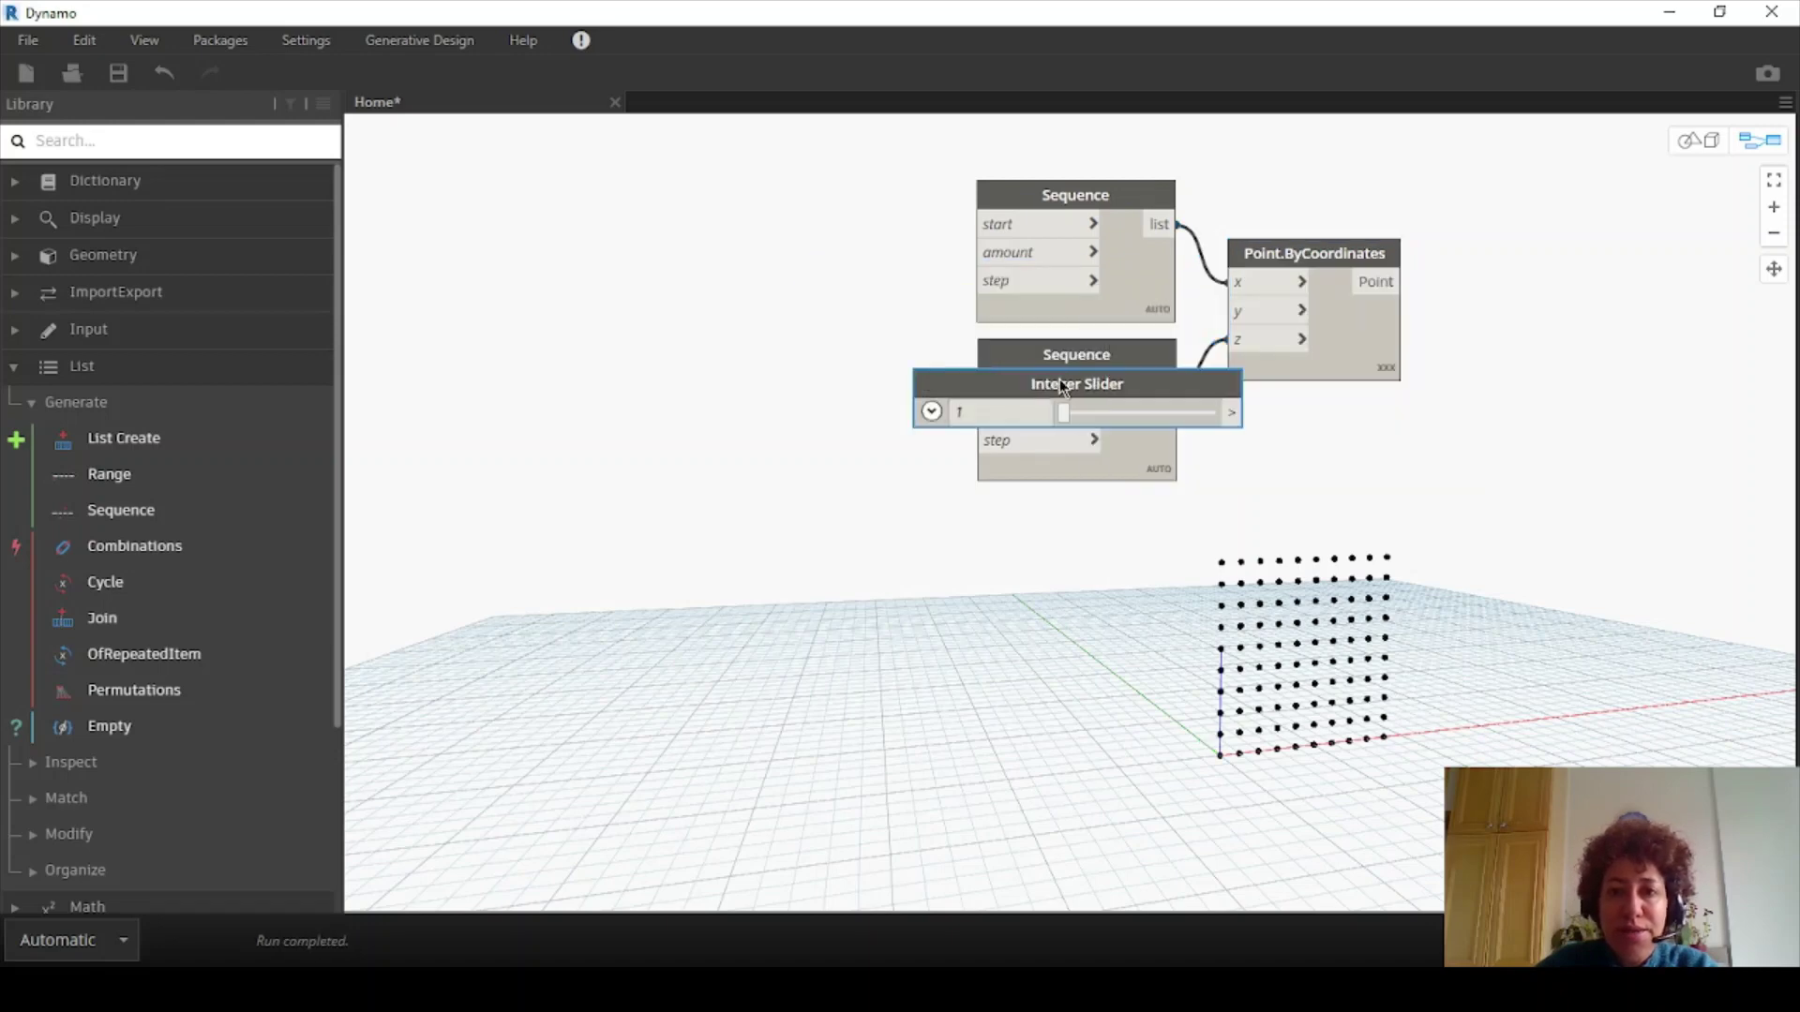
left_click_drag(1045, 375, 653, 242)
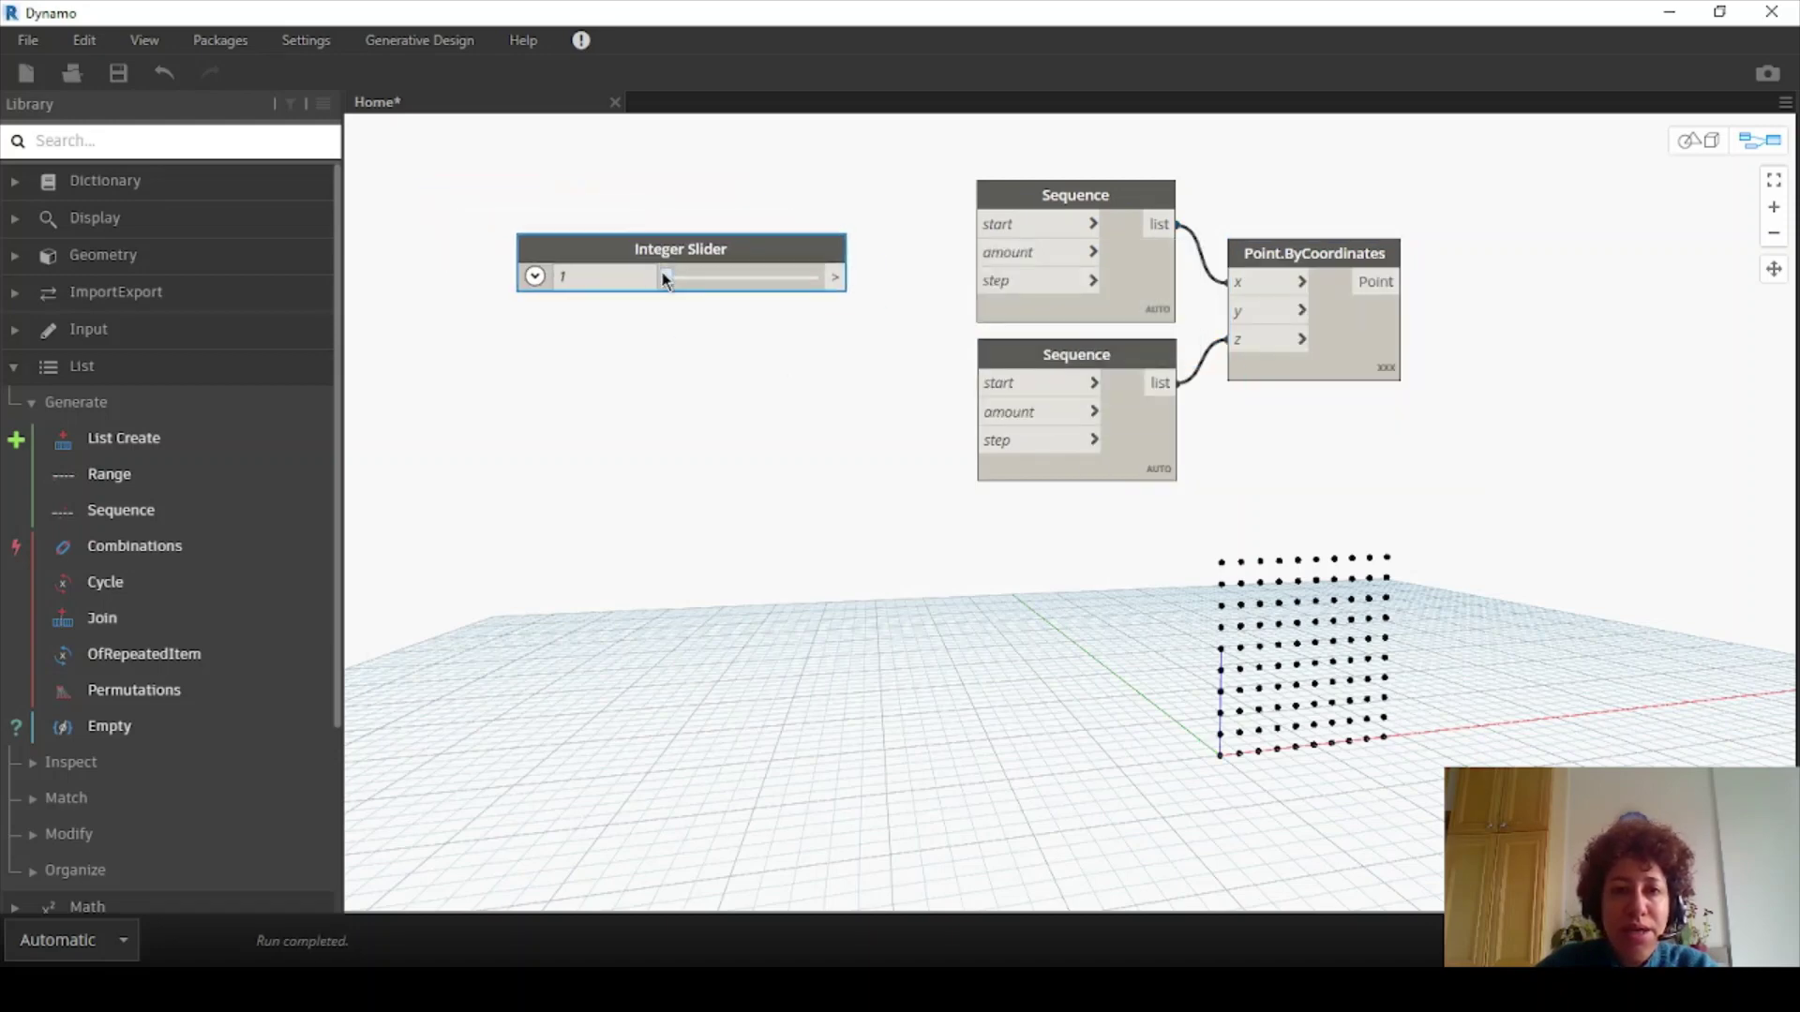
Set the Integer Slider's minimum to 3 and its maximum to 20
left_click(534, 276)
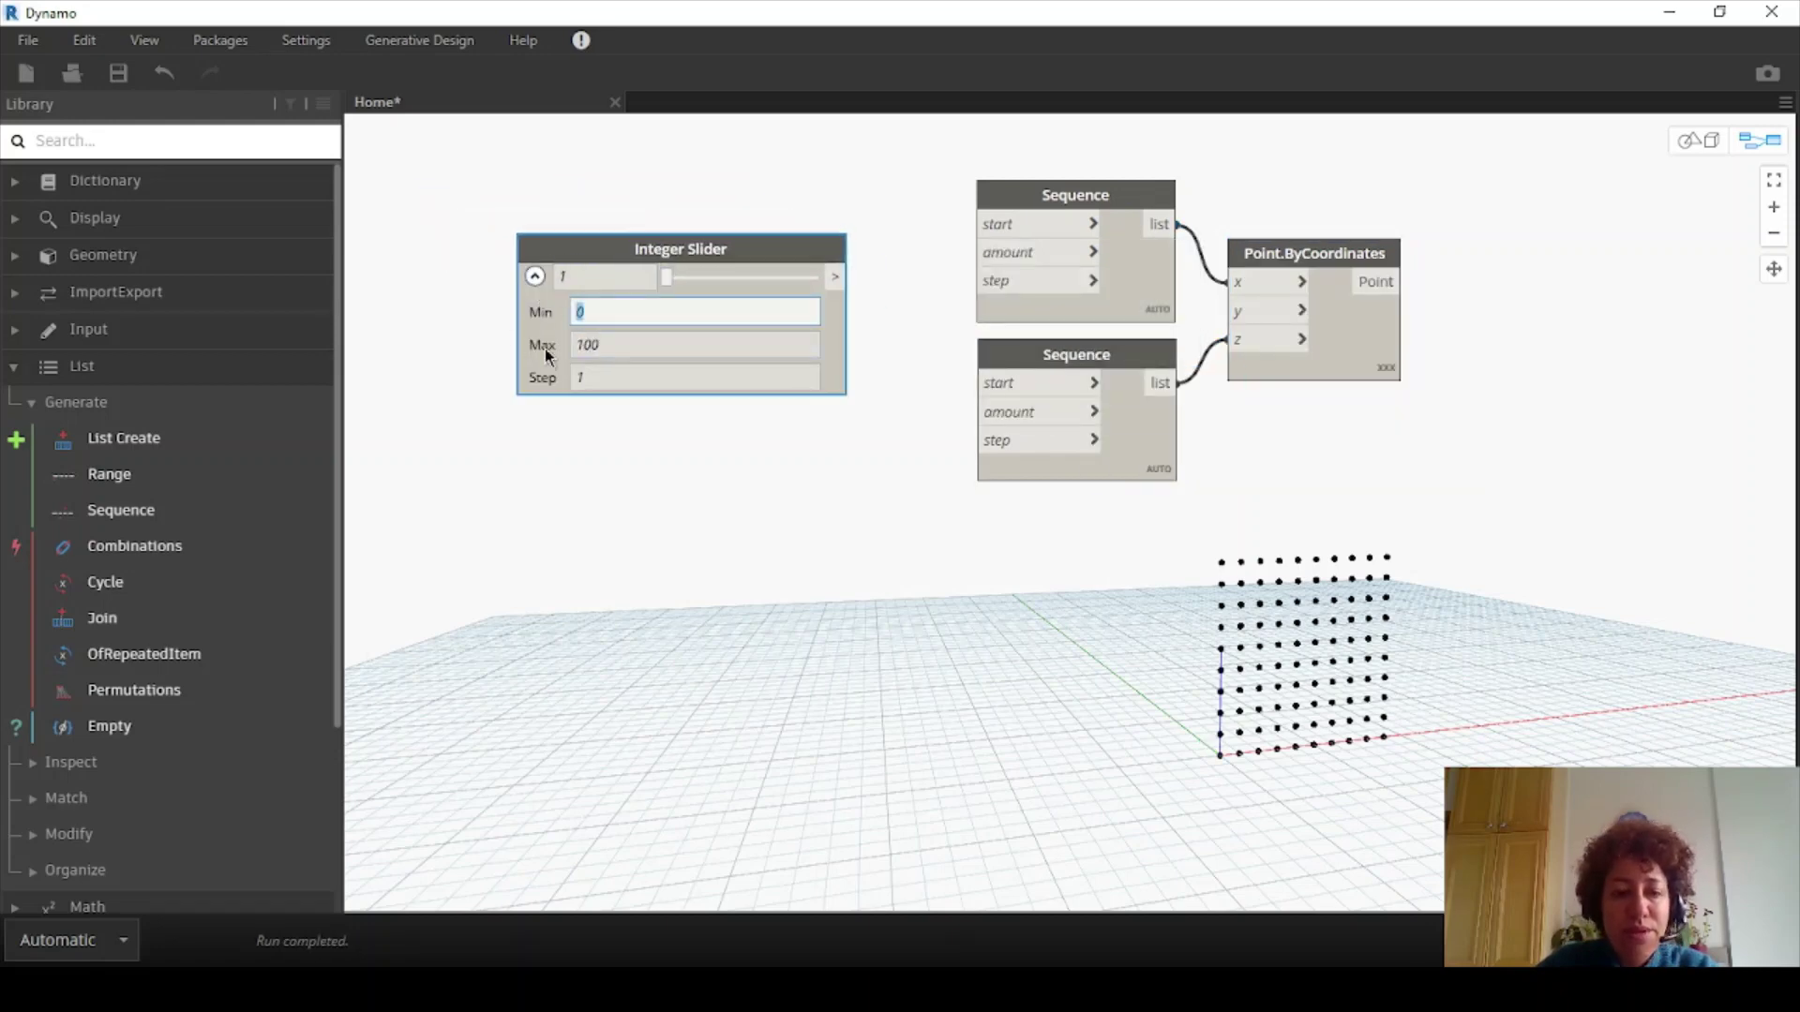
type("3")
key("Tab")
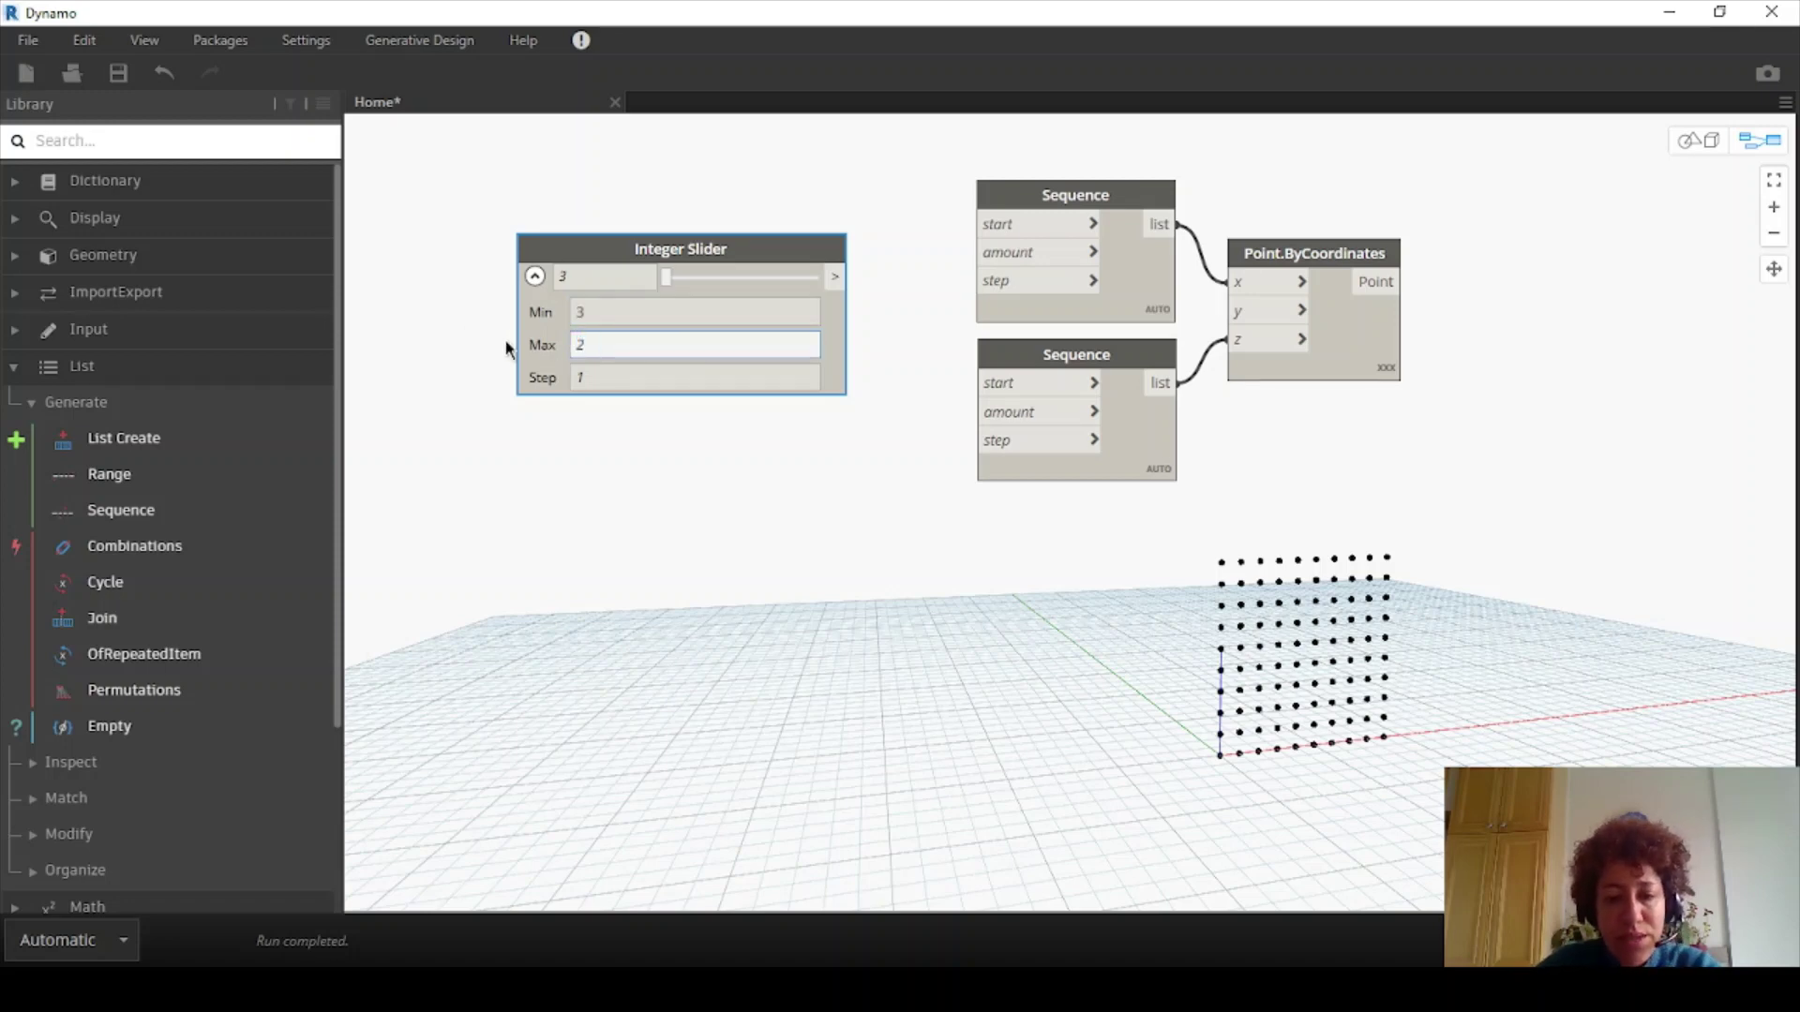
type("20")
left_click(596, 433)
left_click(534, 276)
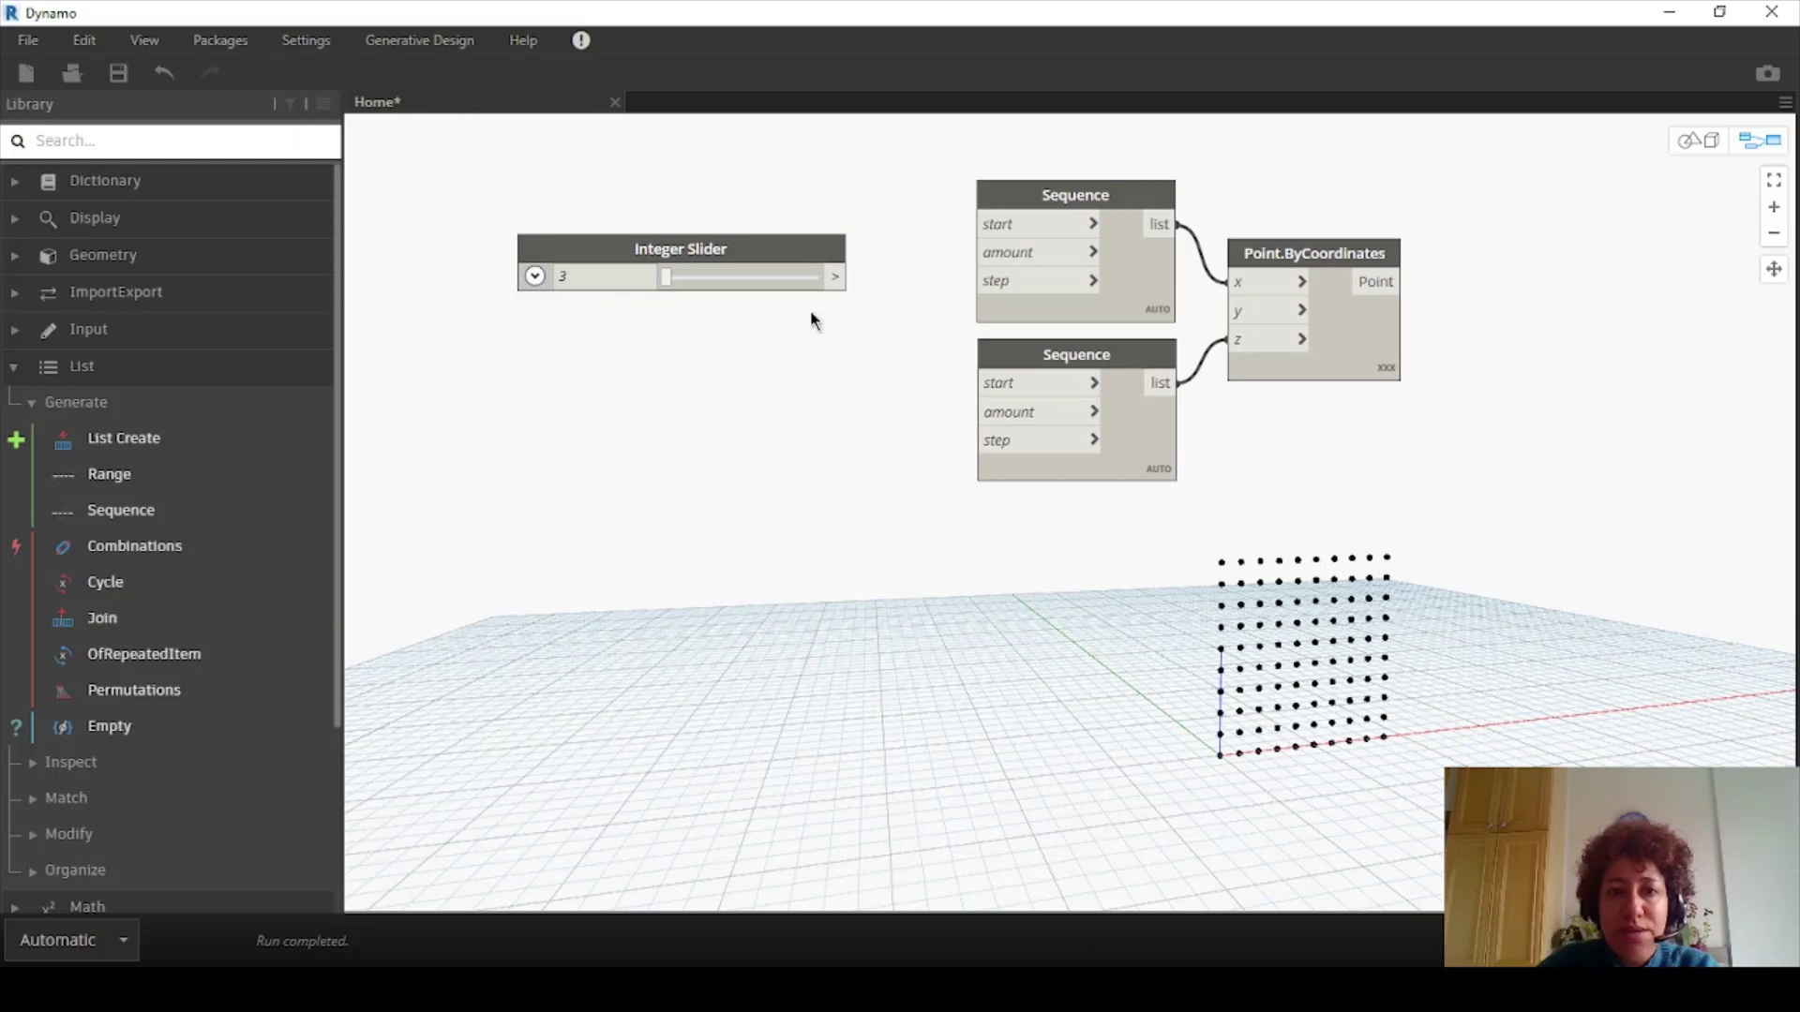
Connect the Integer Slider to the amount input of the x Sequence and set the slider to 15
left_click_drag(842, 276, 977, 253)
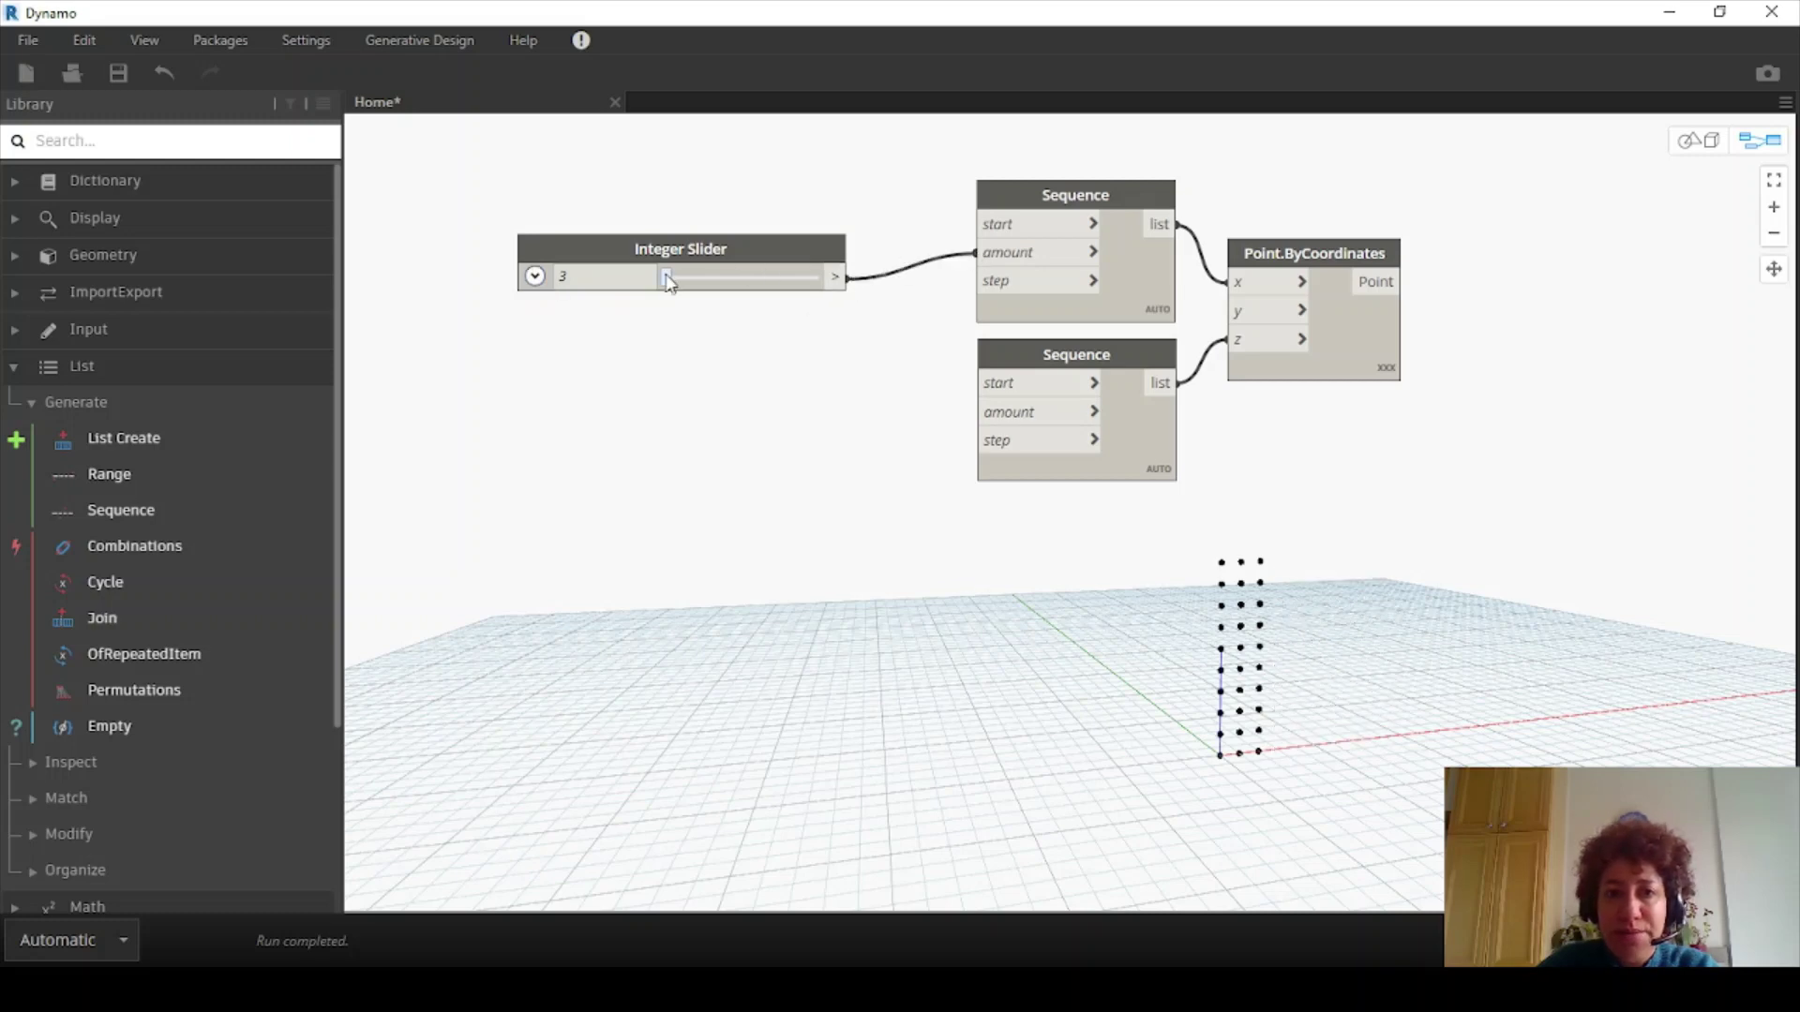
left_click_drag(668, 278, 787, 230)
Use a copy of the Integer Slider, set to 6, for the z Sequence's amount, and tidy the node layout
key("ctrl+c")
key("ctrl+v")
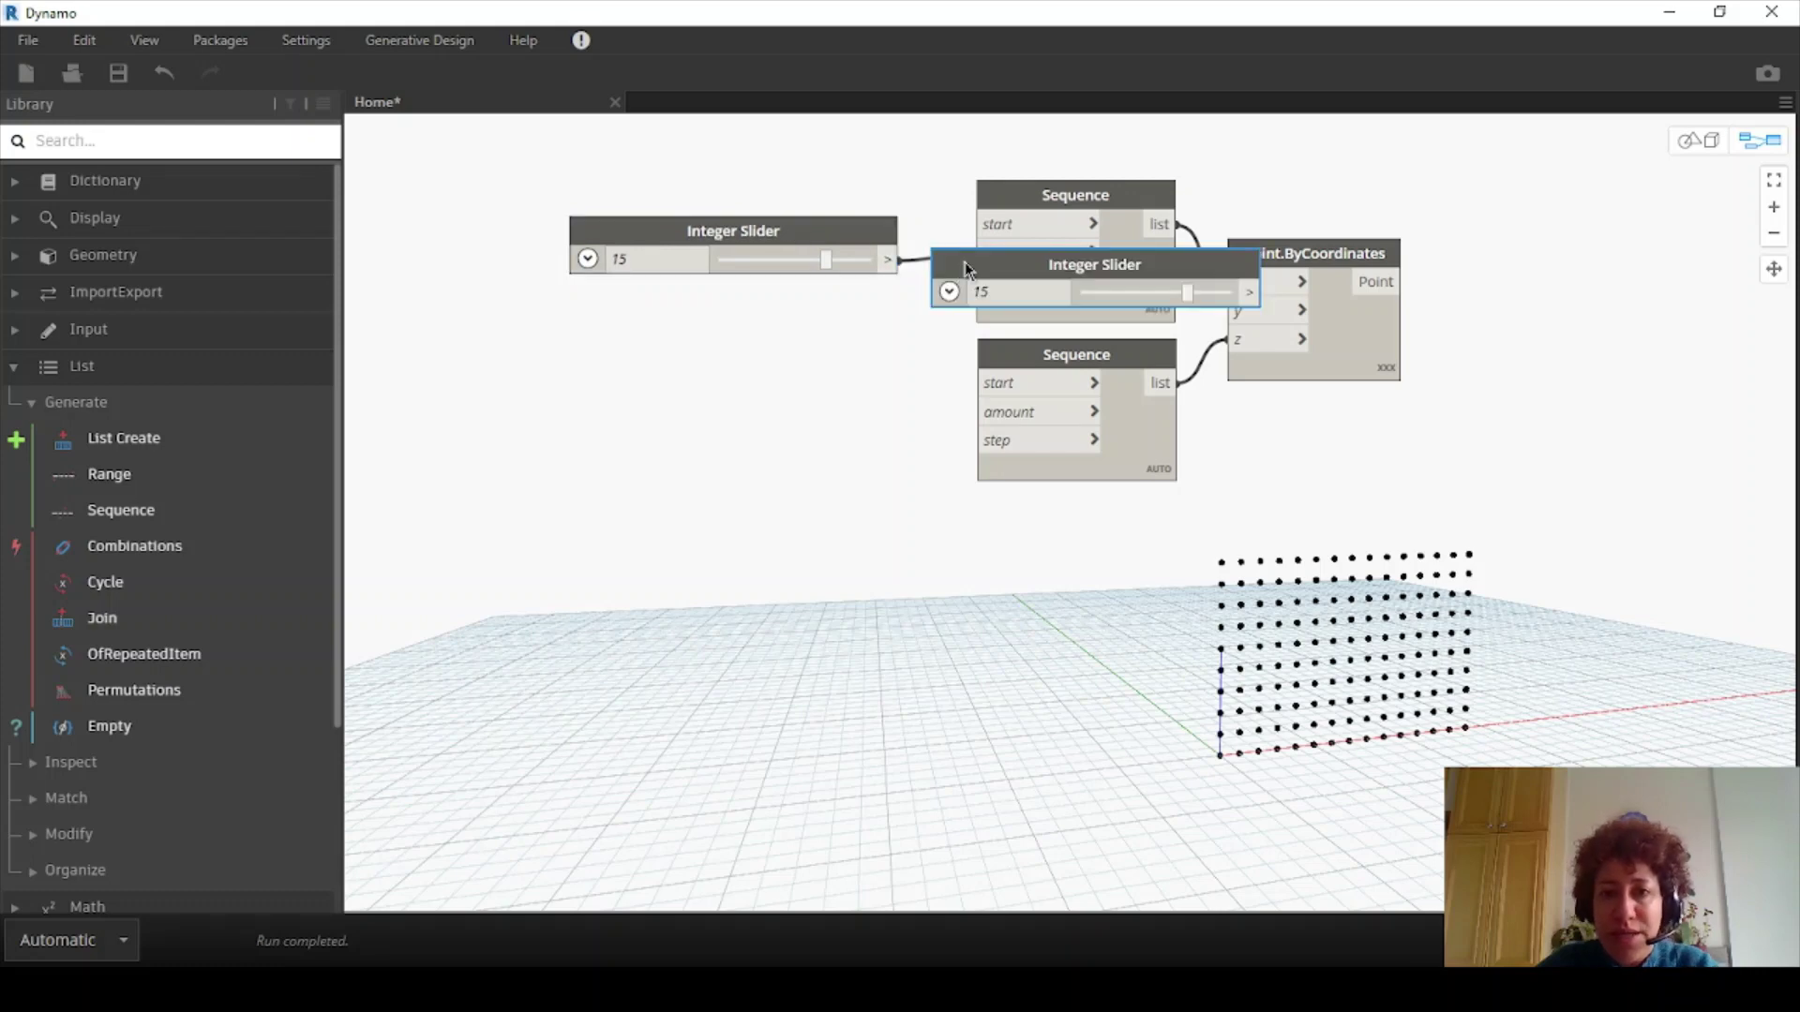
left_click_drag(964, 261, 602, 430)
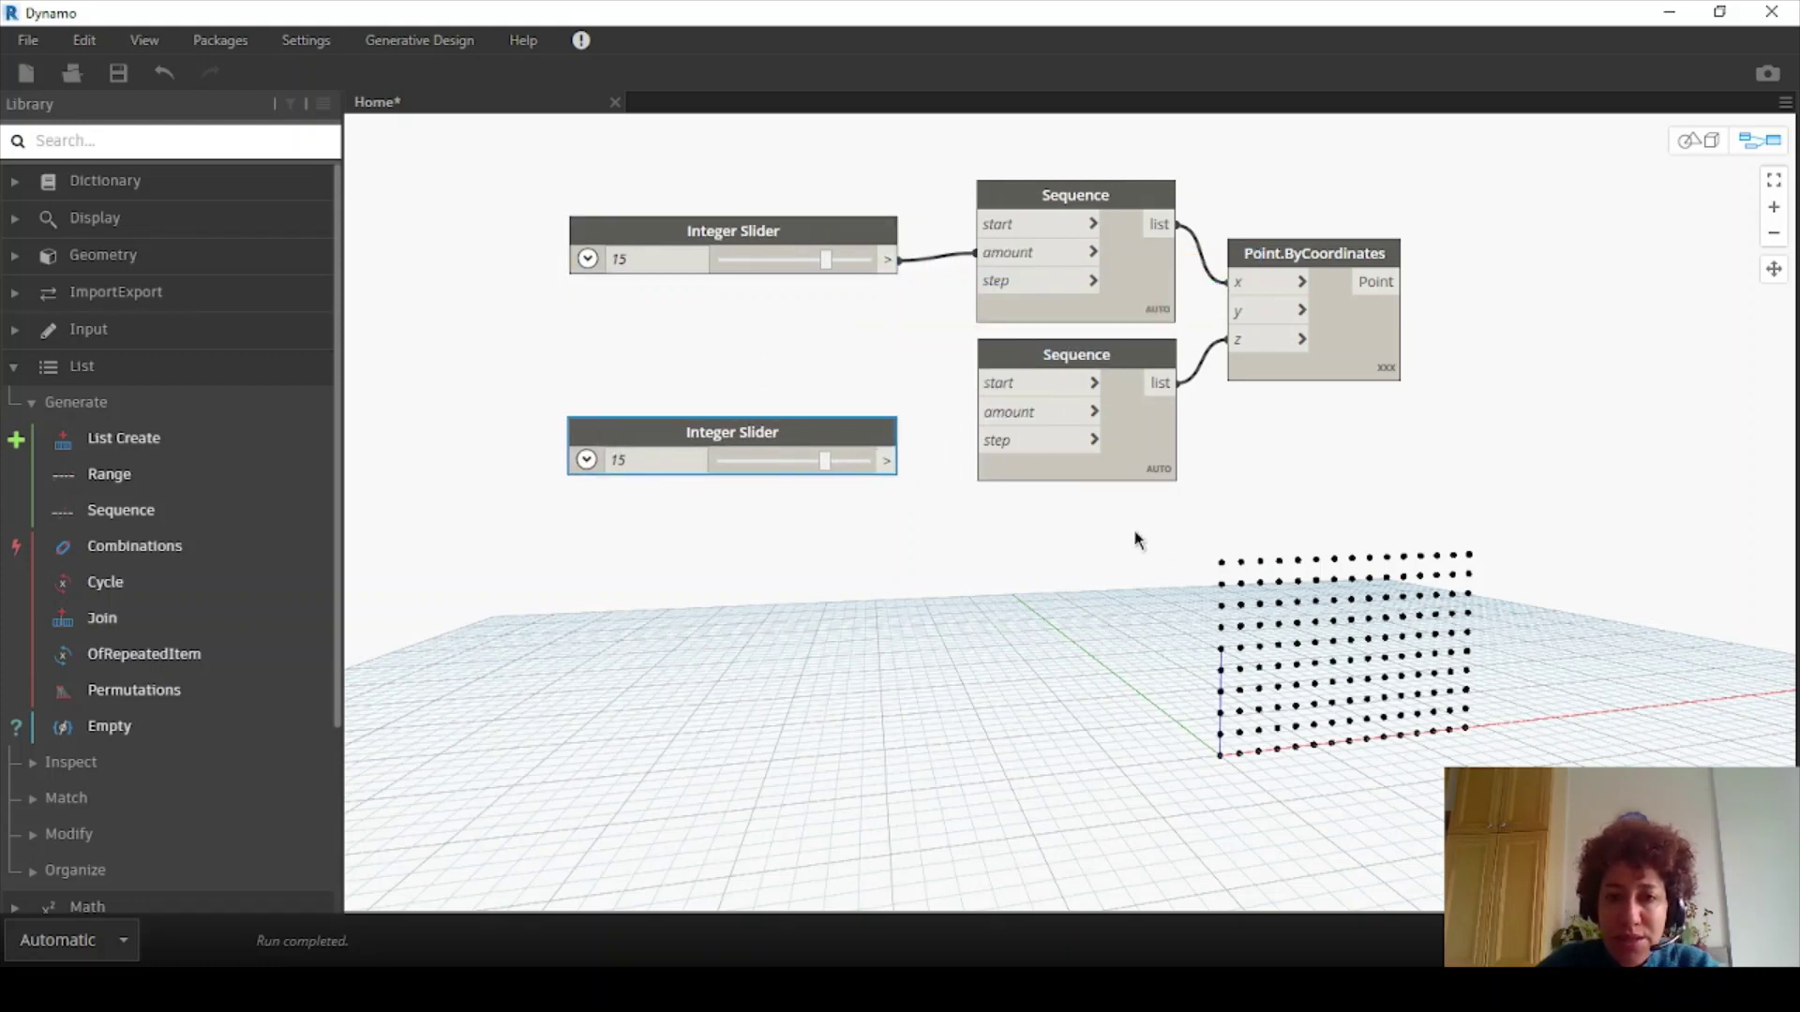
left_click_drag(887, 461, 984, 412)
left_click_drag(827, 466, 746, 459)
key("ctrl+l")
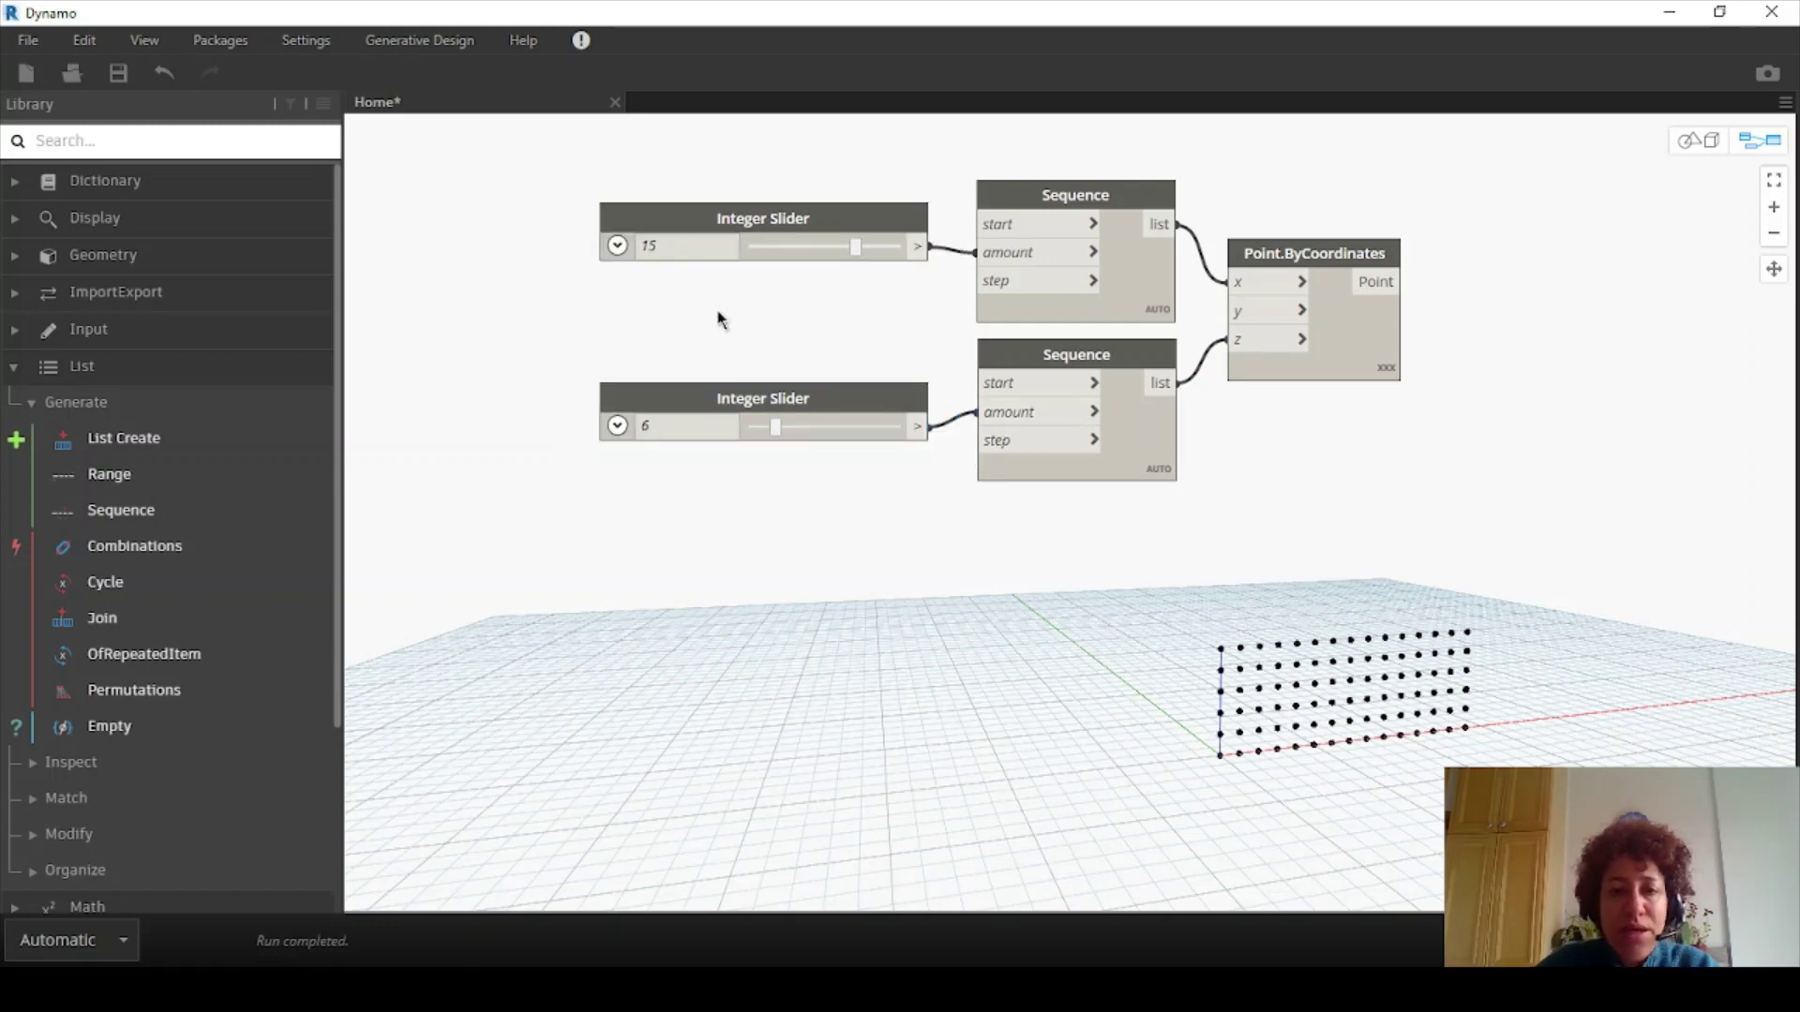
Add a Number Slider node and place it between the two Integer Sliders, slightly further from the Sequence nodes
right_click(720, 294)
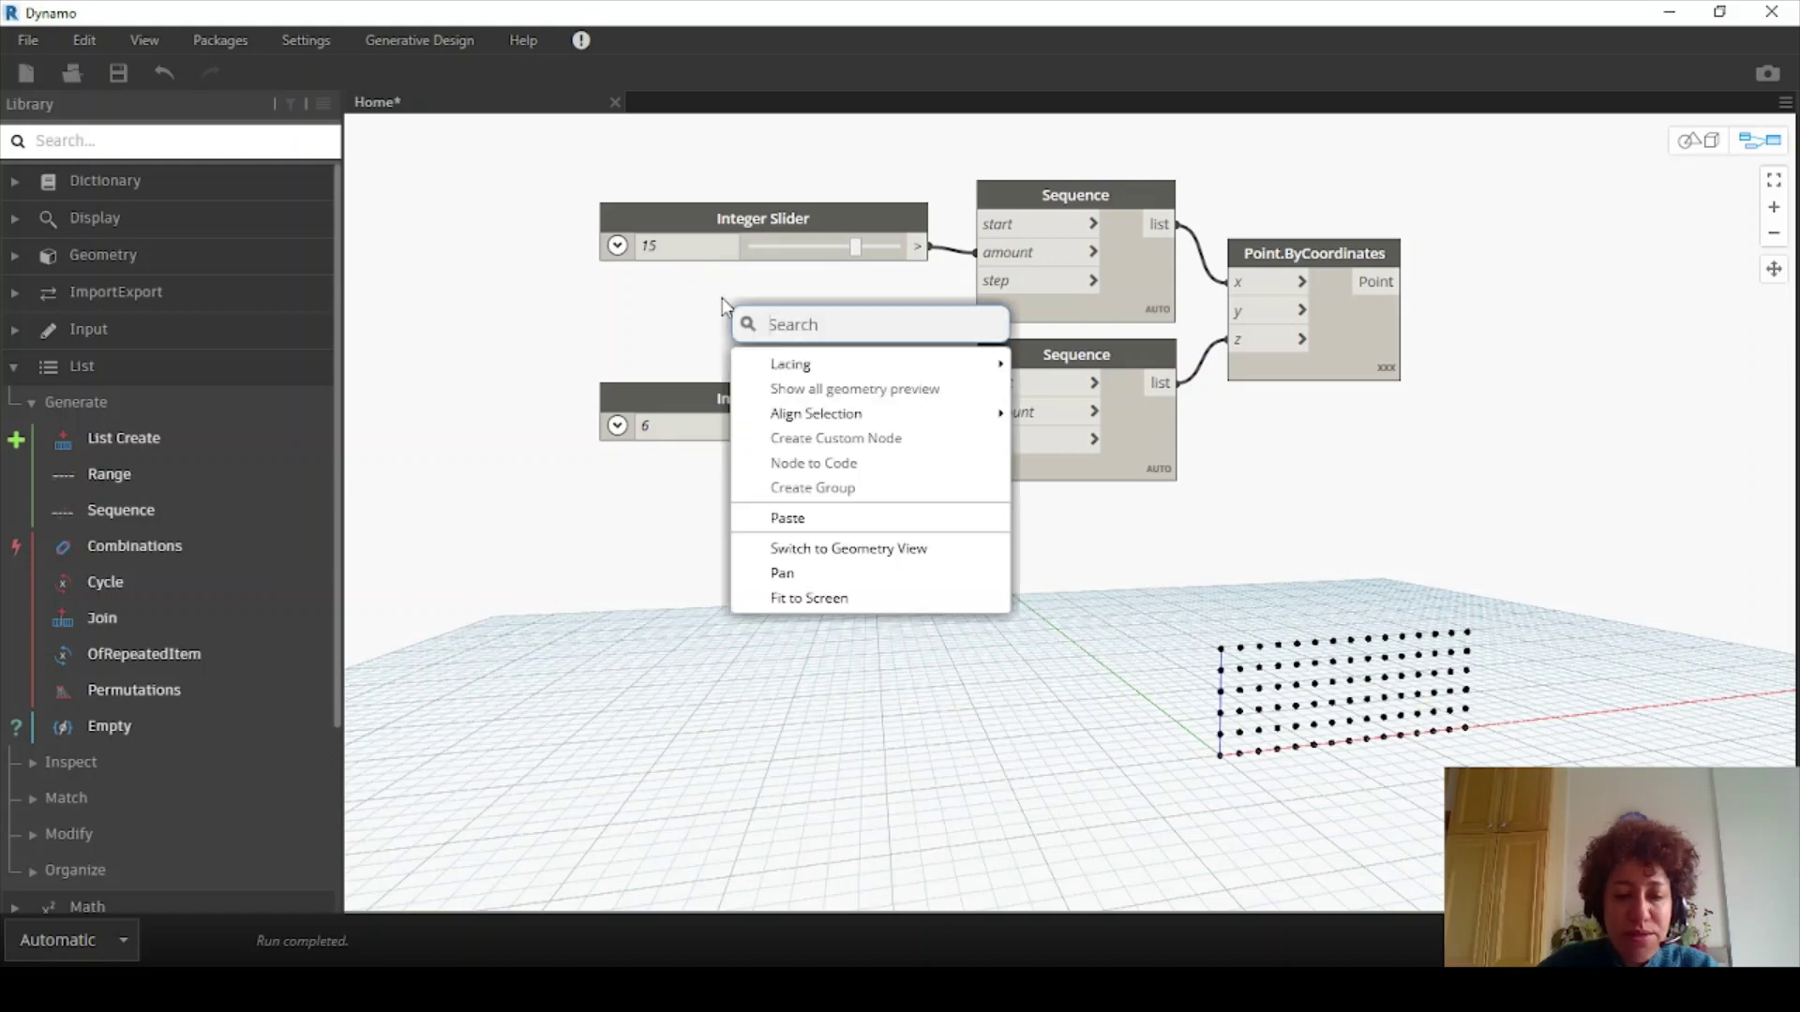
type("slider")
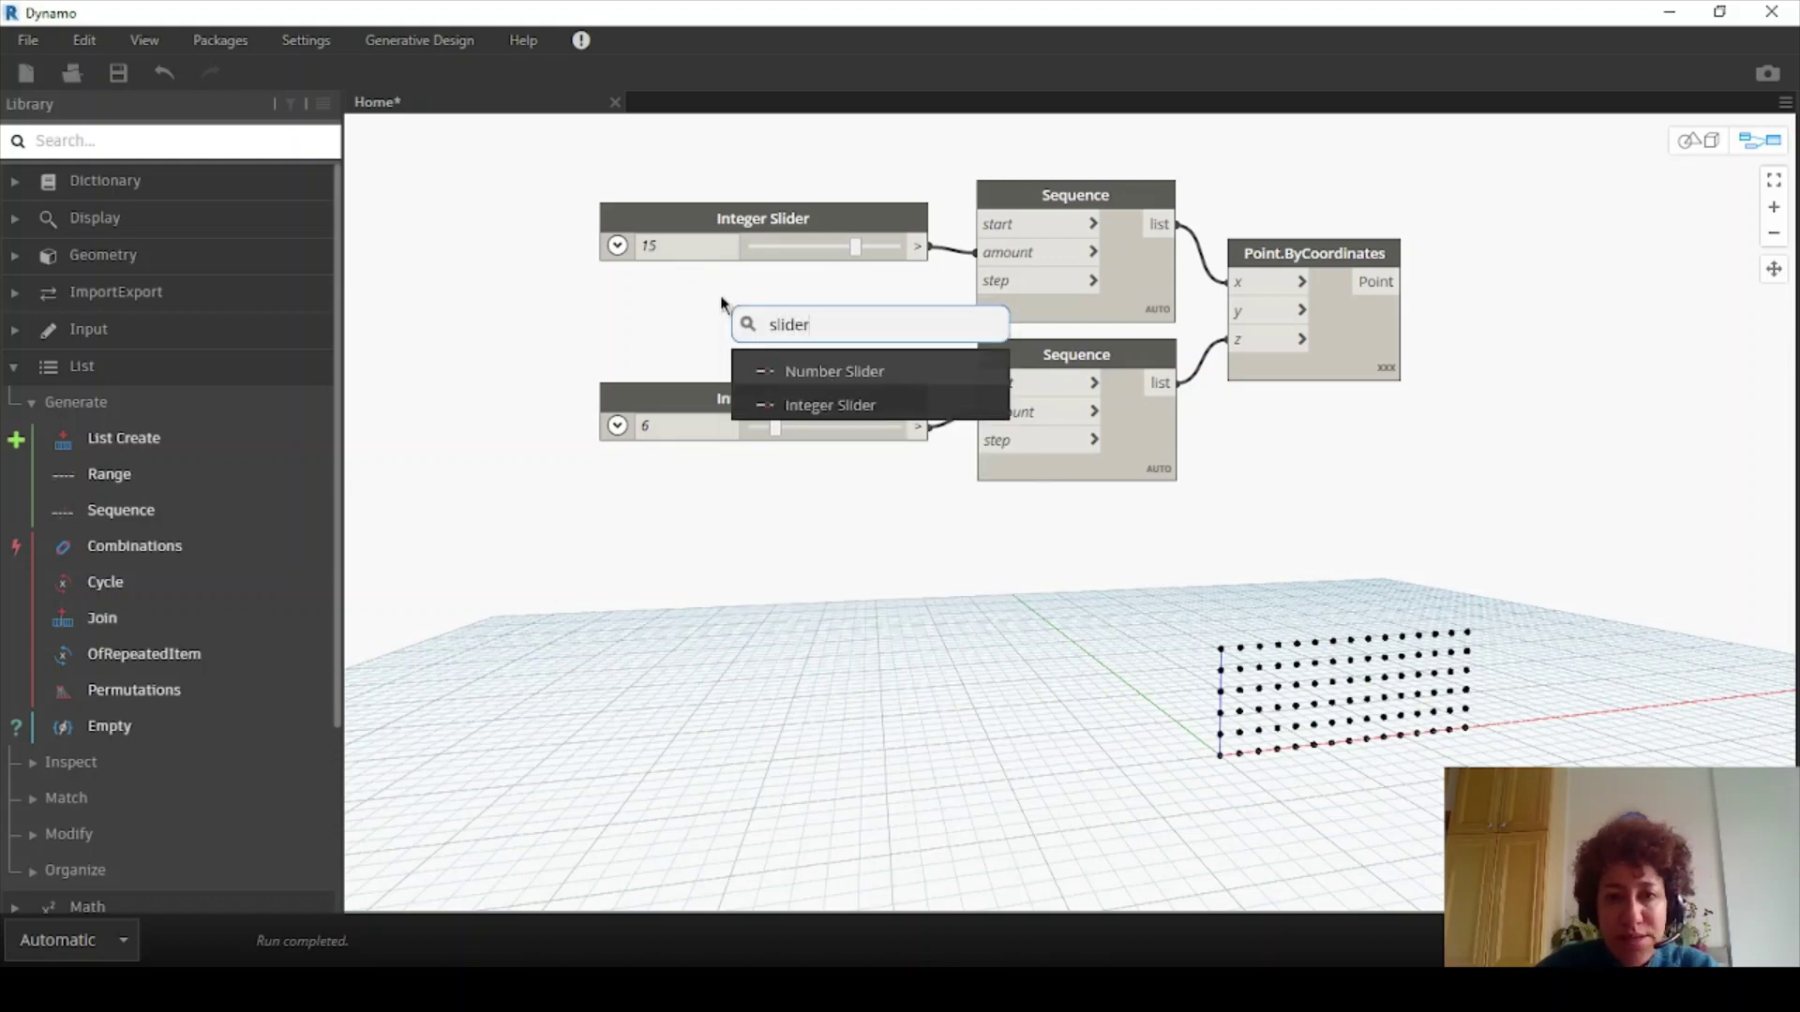
left_click(835, 370)
left_click_drag(931, 386, 539, 302)
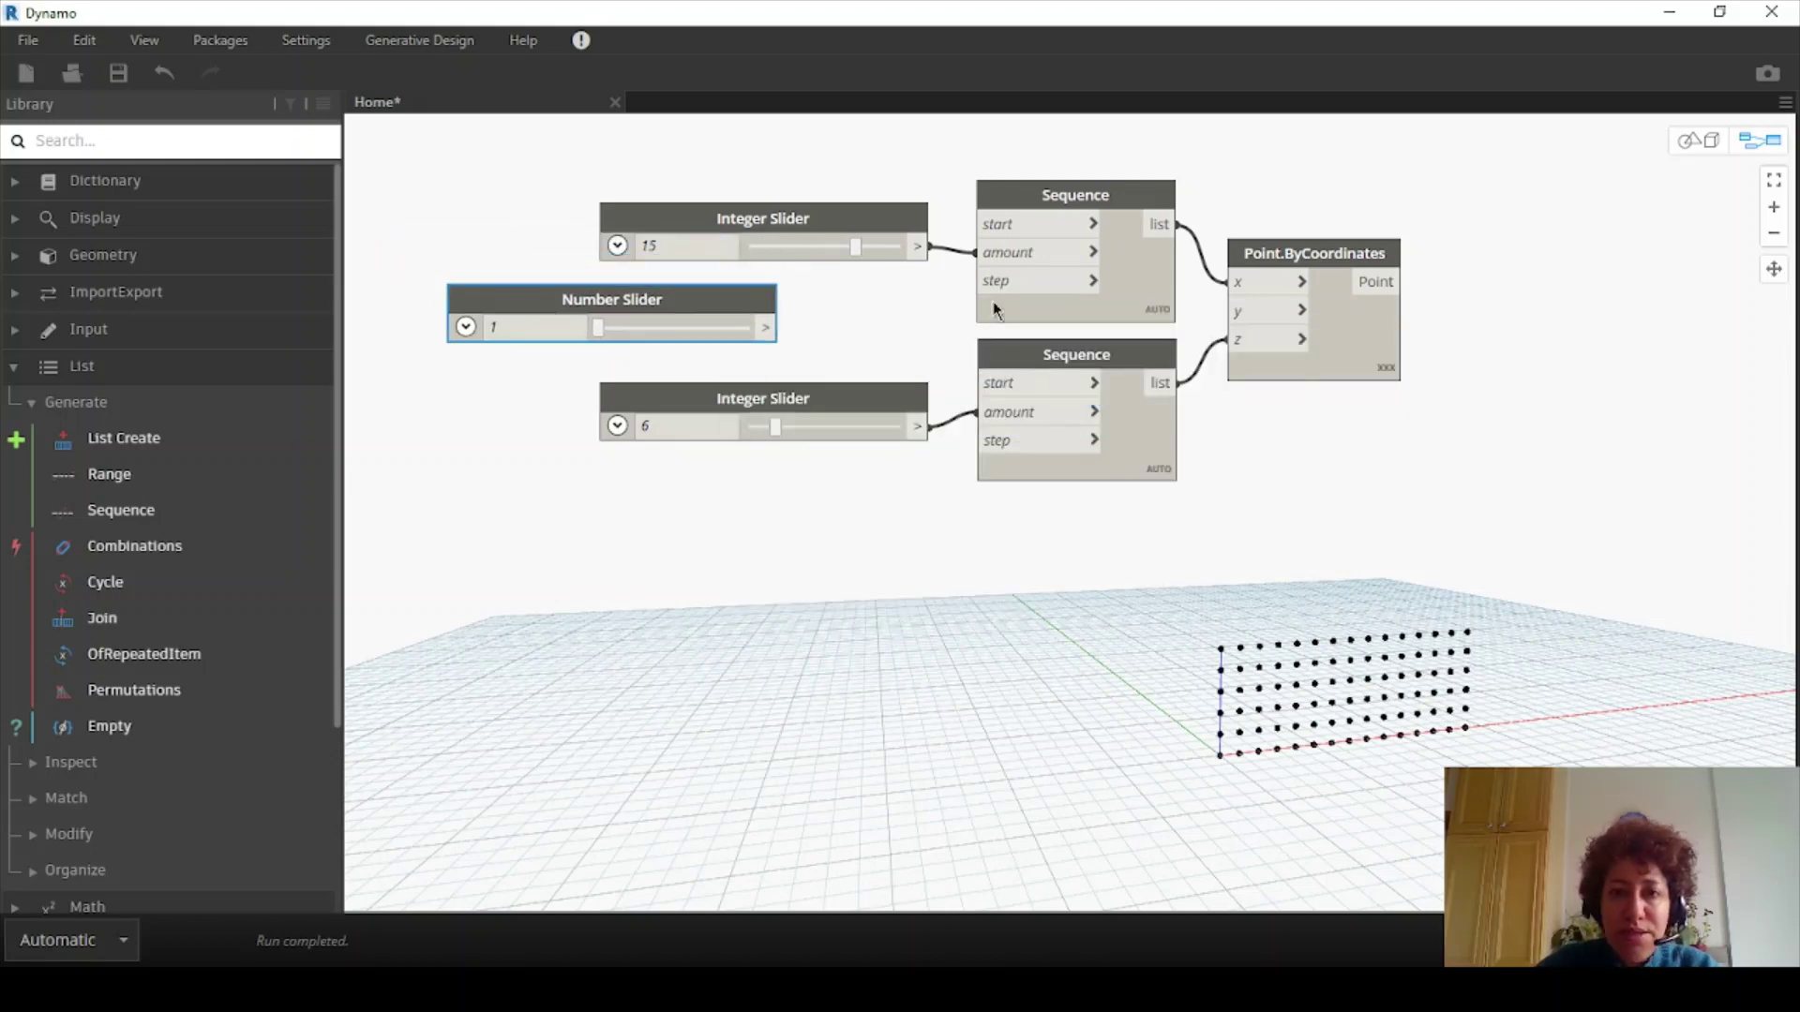
Set the Number Slider's minimum to .1 and its maximum to 1
left_click(464, 328)
double_click(545, 364)
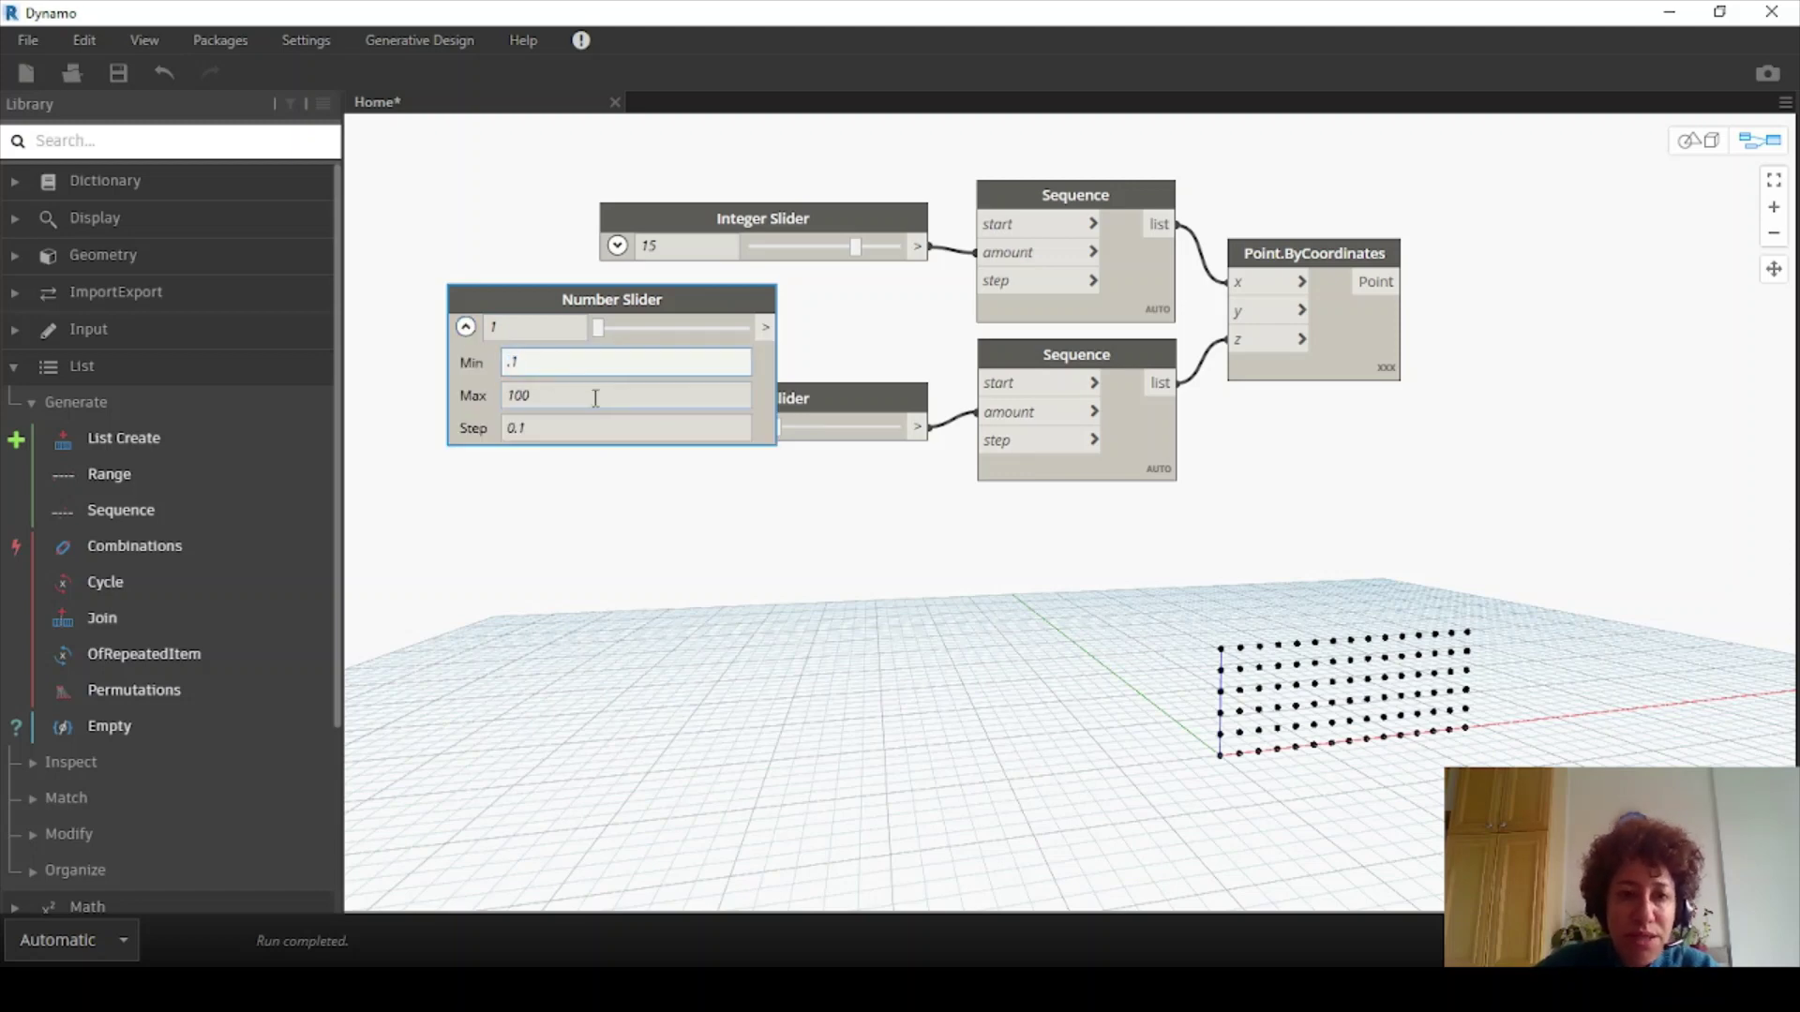
key("Tab")
left_click(470, 330)
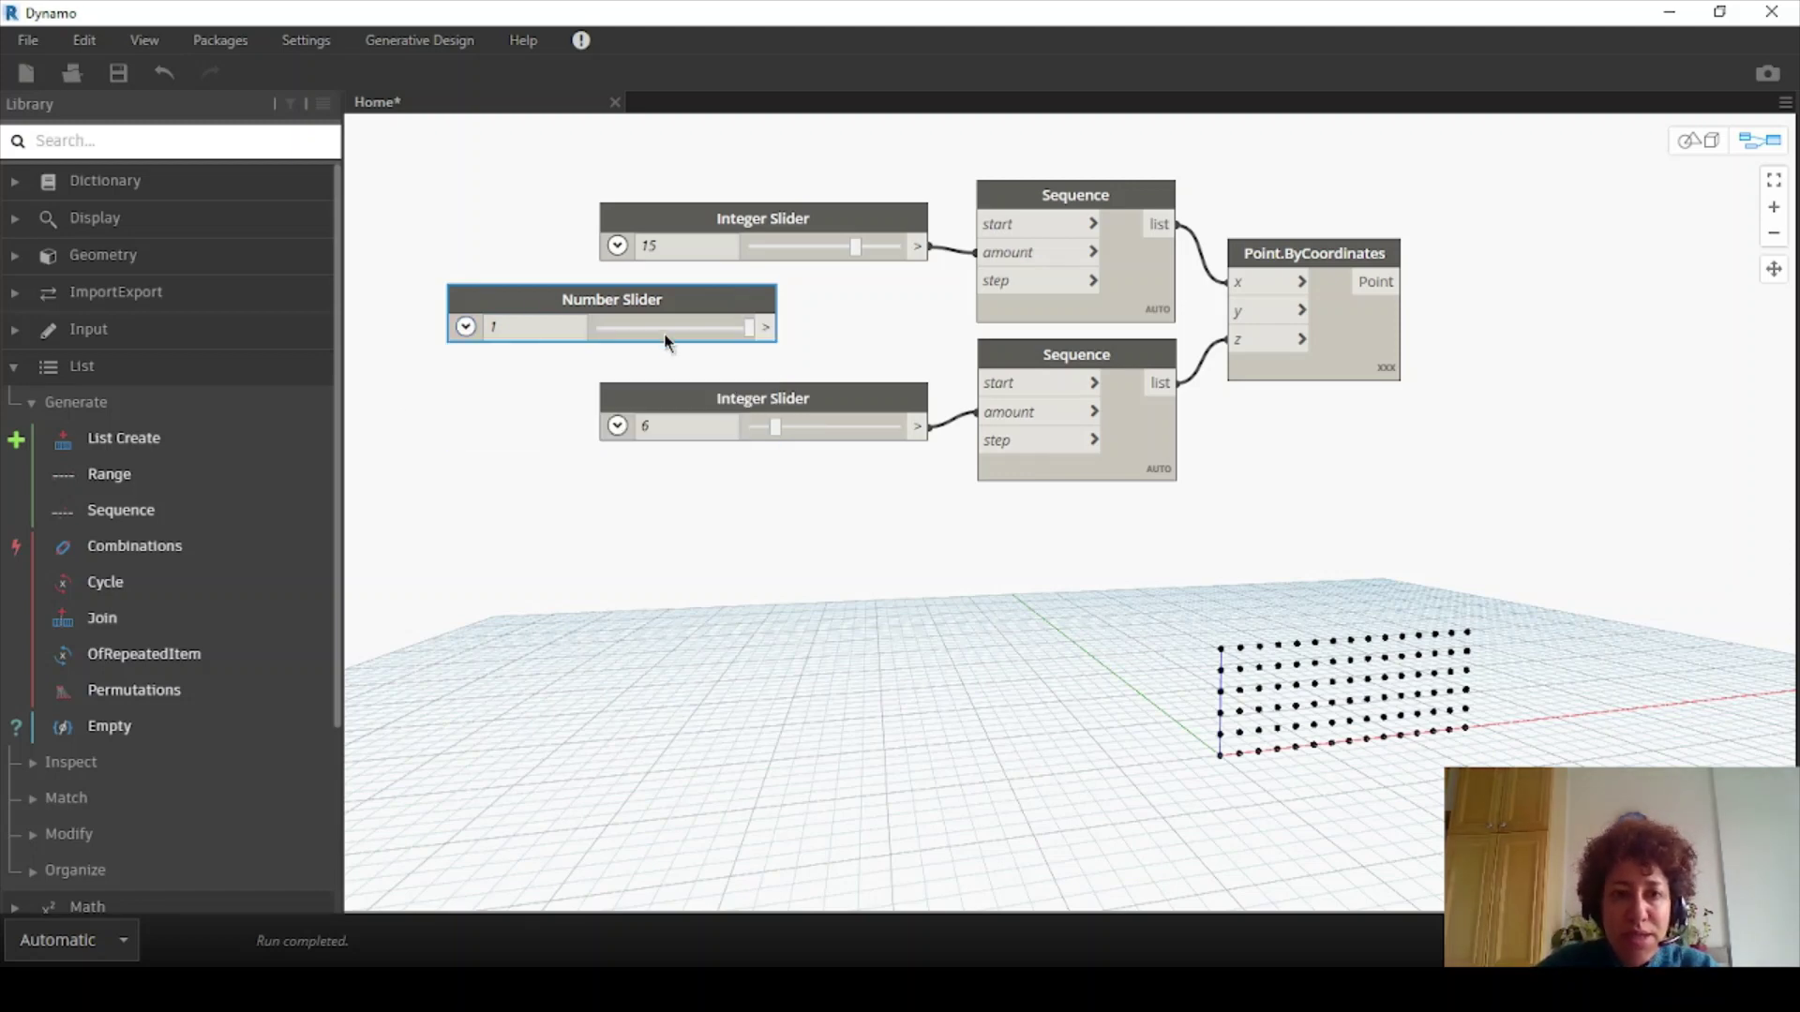
Connect the Number Slider to the step inputs of both Sequence nodes and tidy the node layout
left_click_drag(766, 327, 978, 280)
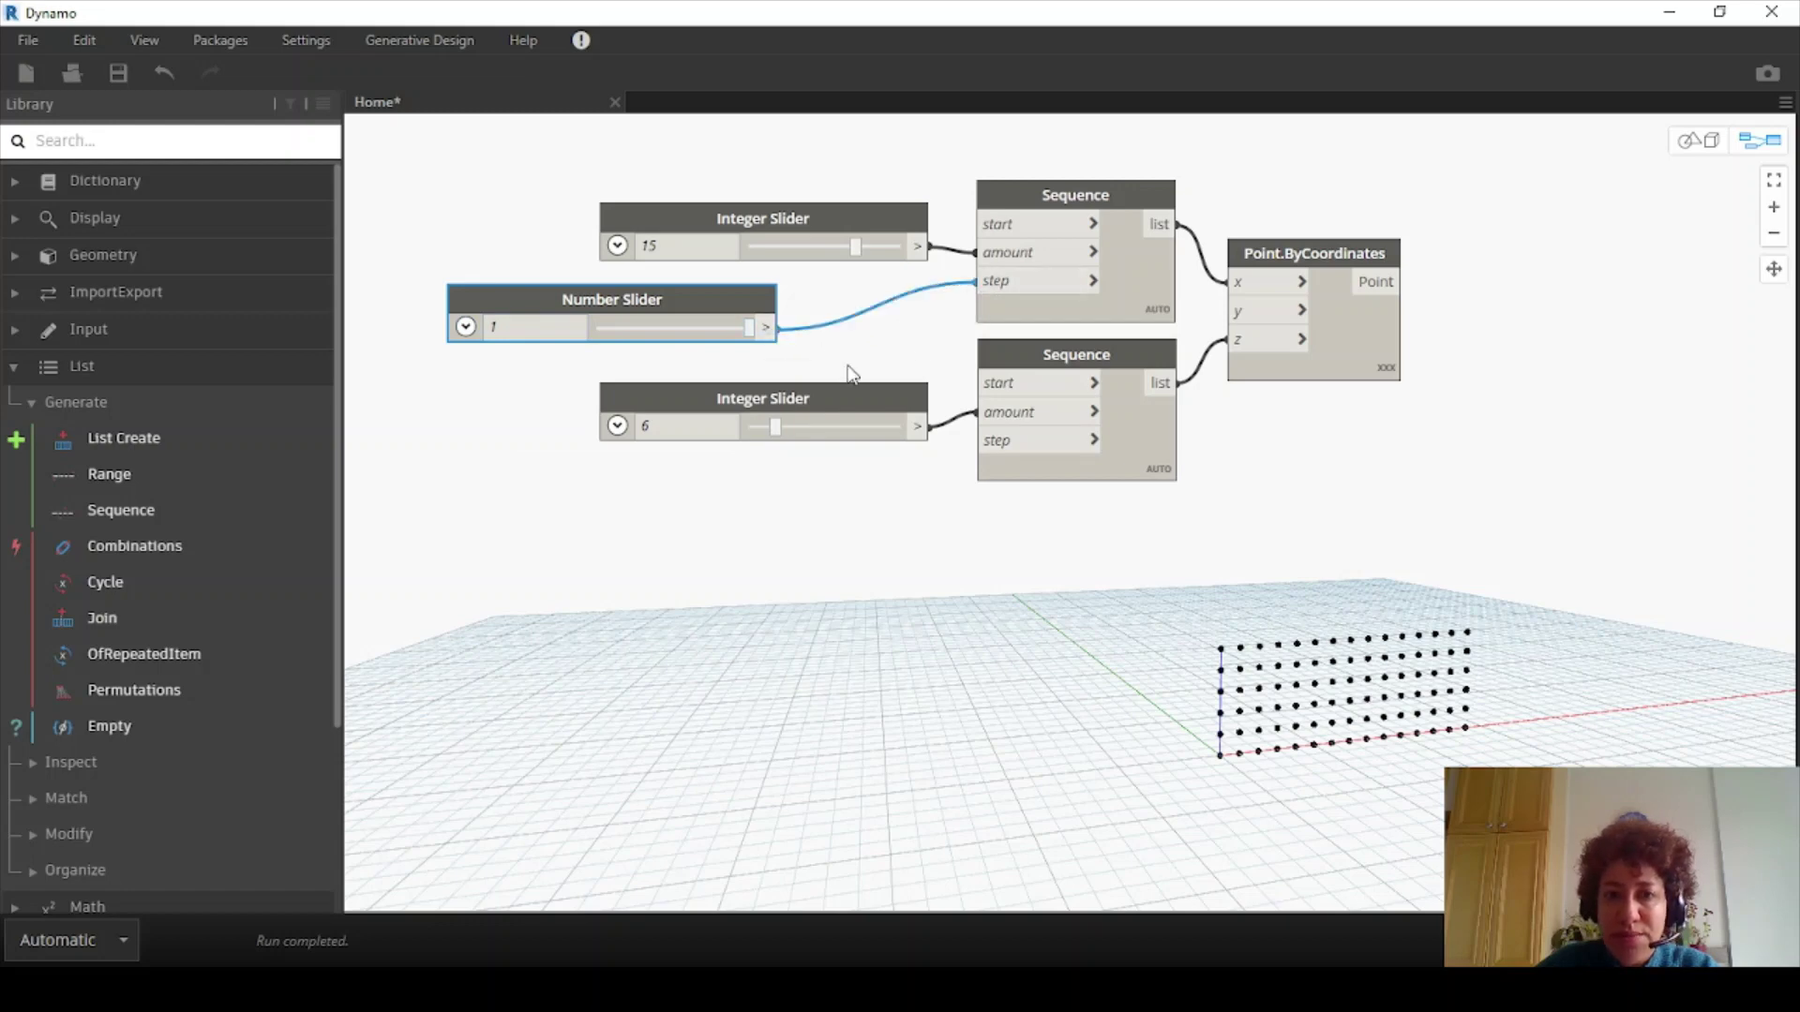
left_click_drag(835, 392, 798, 399)
left_click_drag(764, 334, 989, 439)
left_click_drag(859, 401, 832, 407)
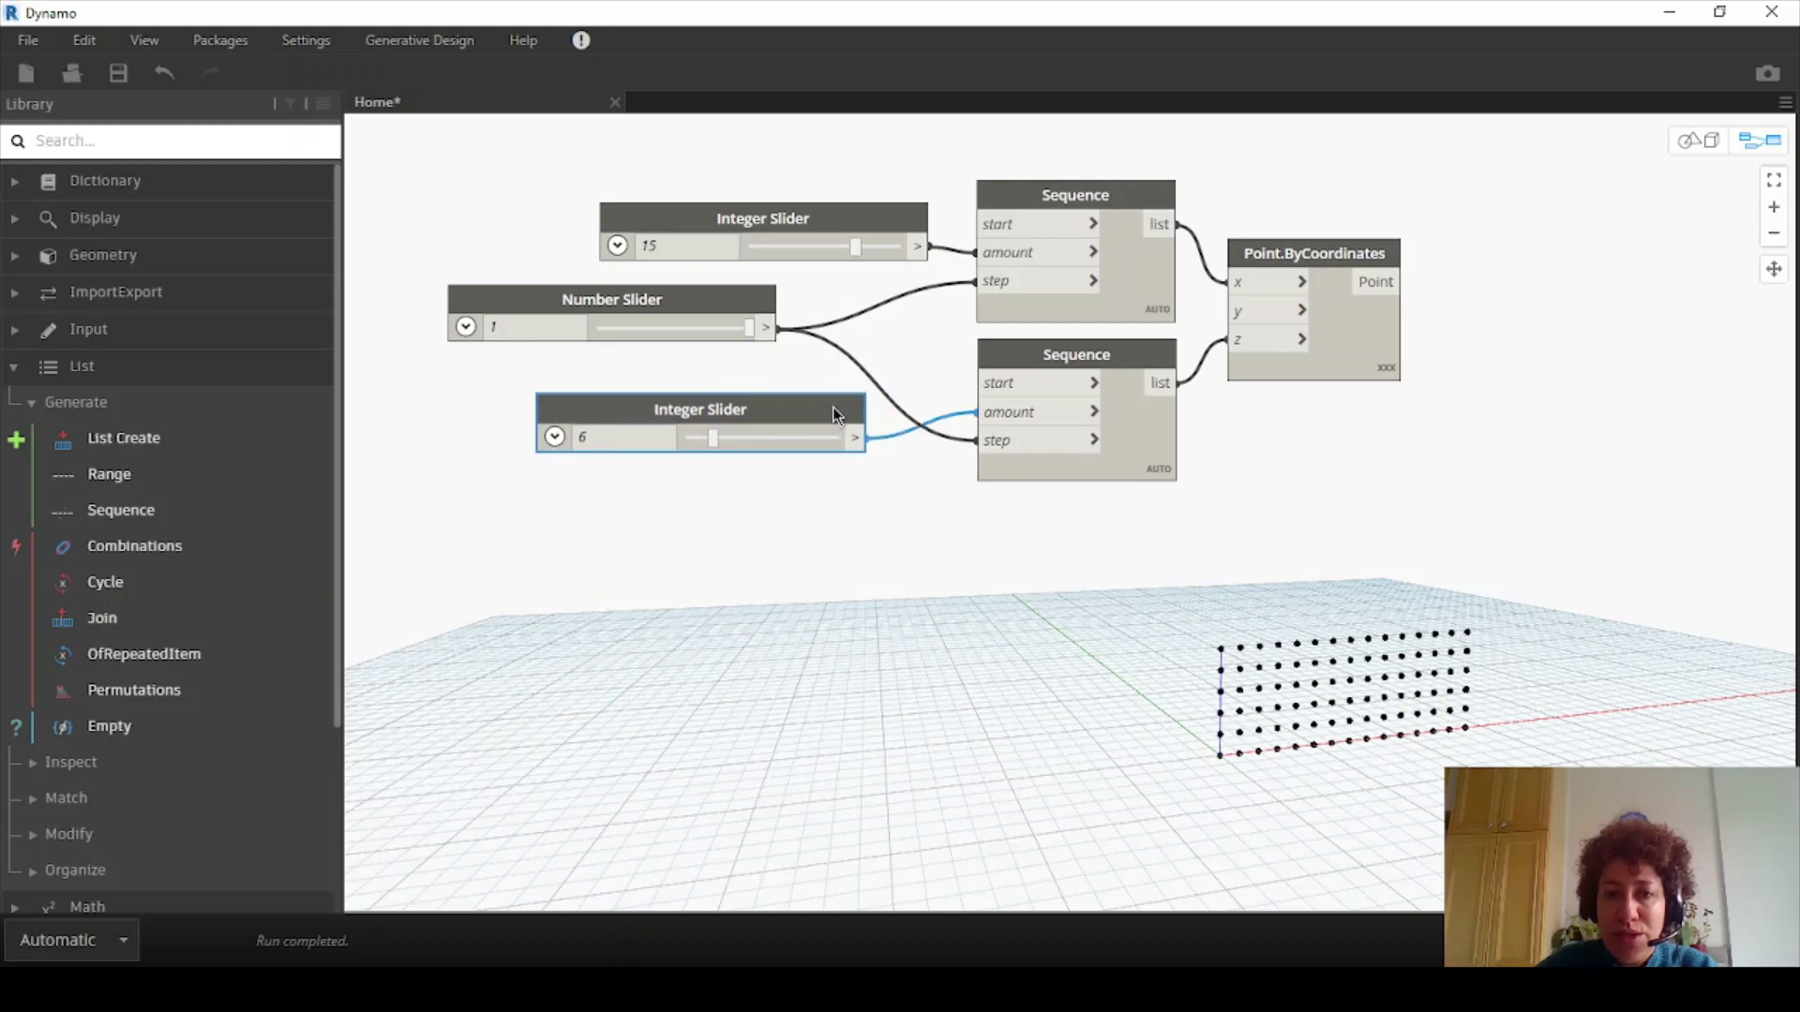
left_click_drag(1161, 120, 978, 458)
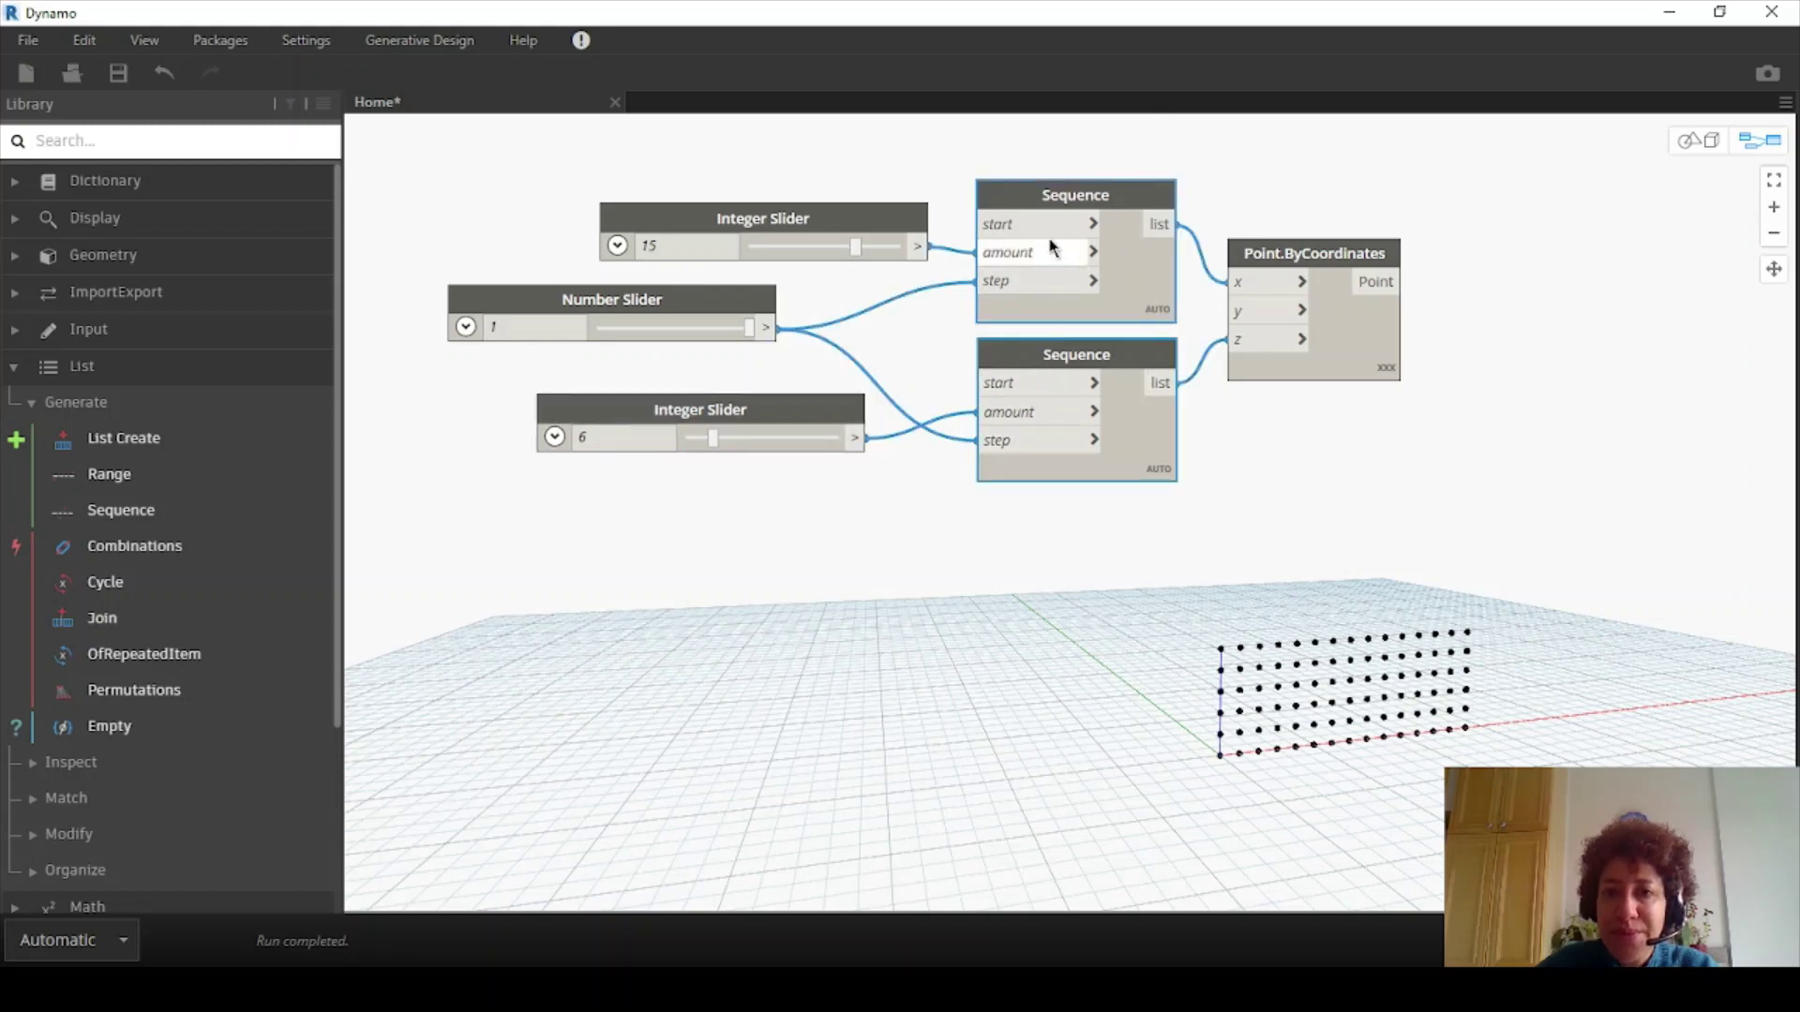
left_click_drag(1057, 188, 1026, 195)
left_click_drag(1251, 246, 1207, 268)
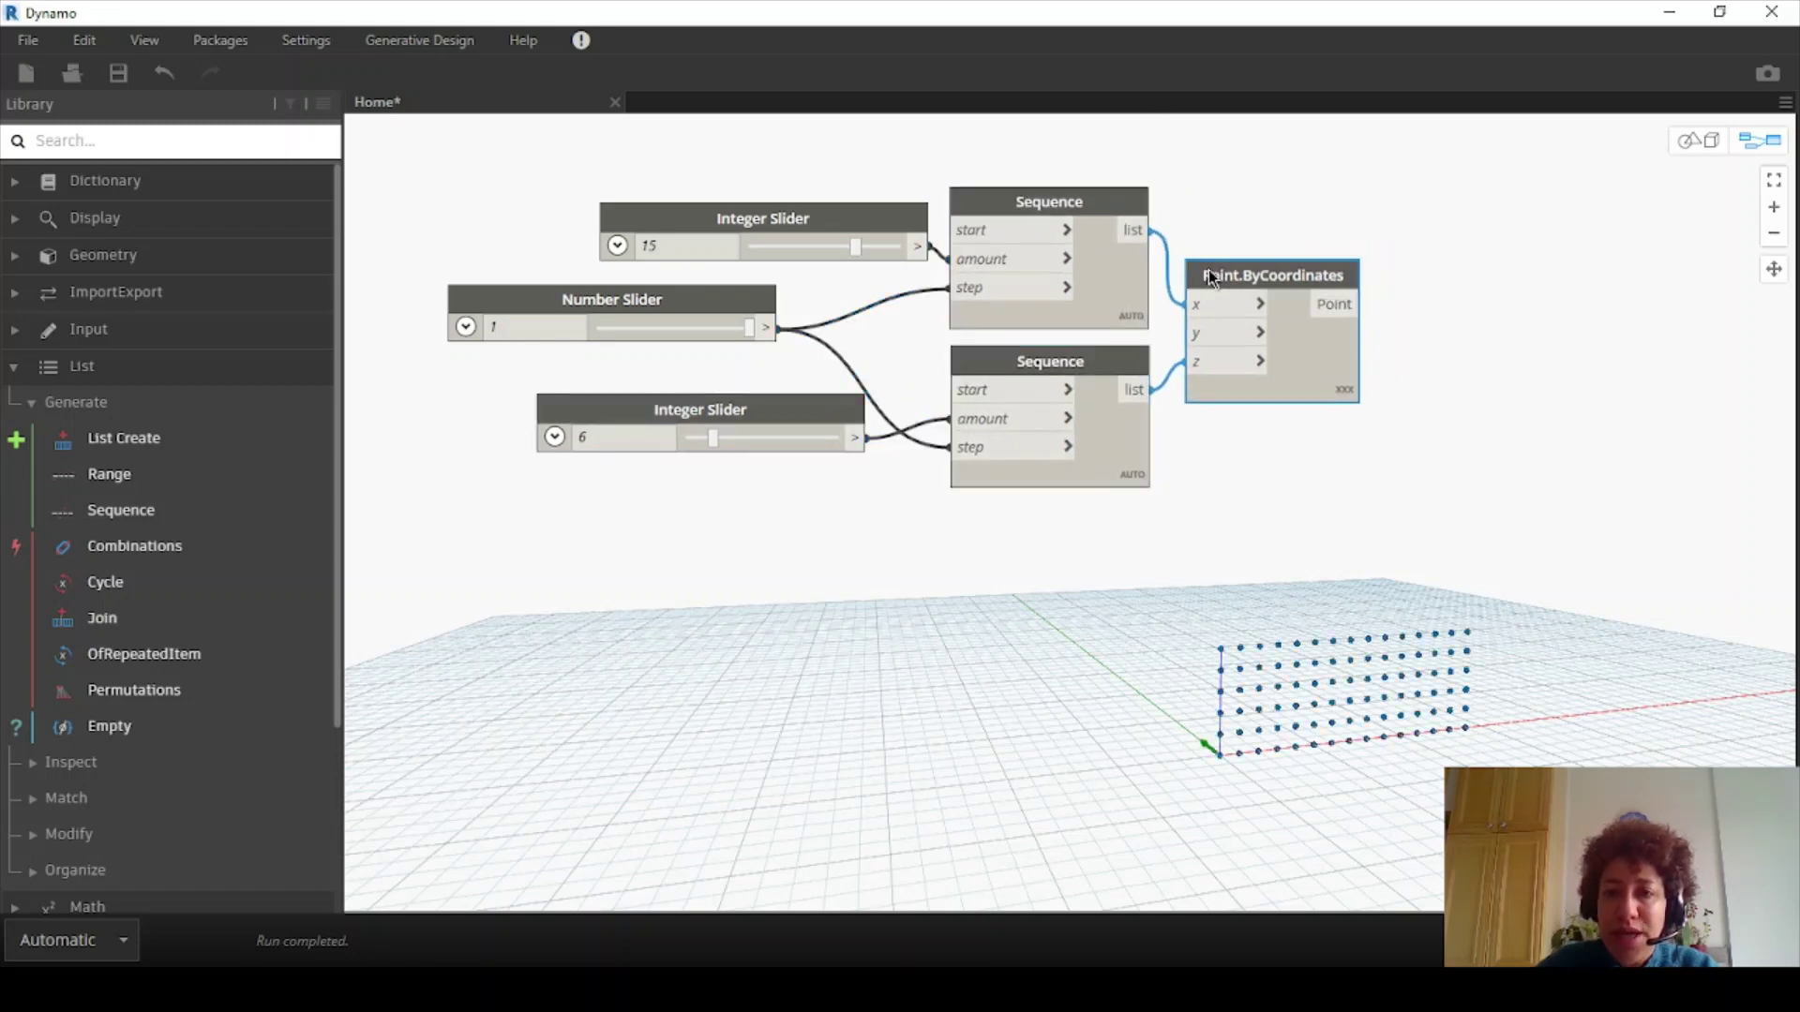
Group all the nodes under the title "Grid of Points" and shift the group slightly to free space after it
left_click_drag(1336, 166, 649, 489)
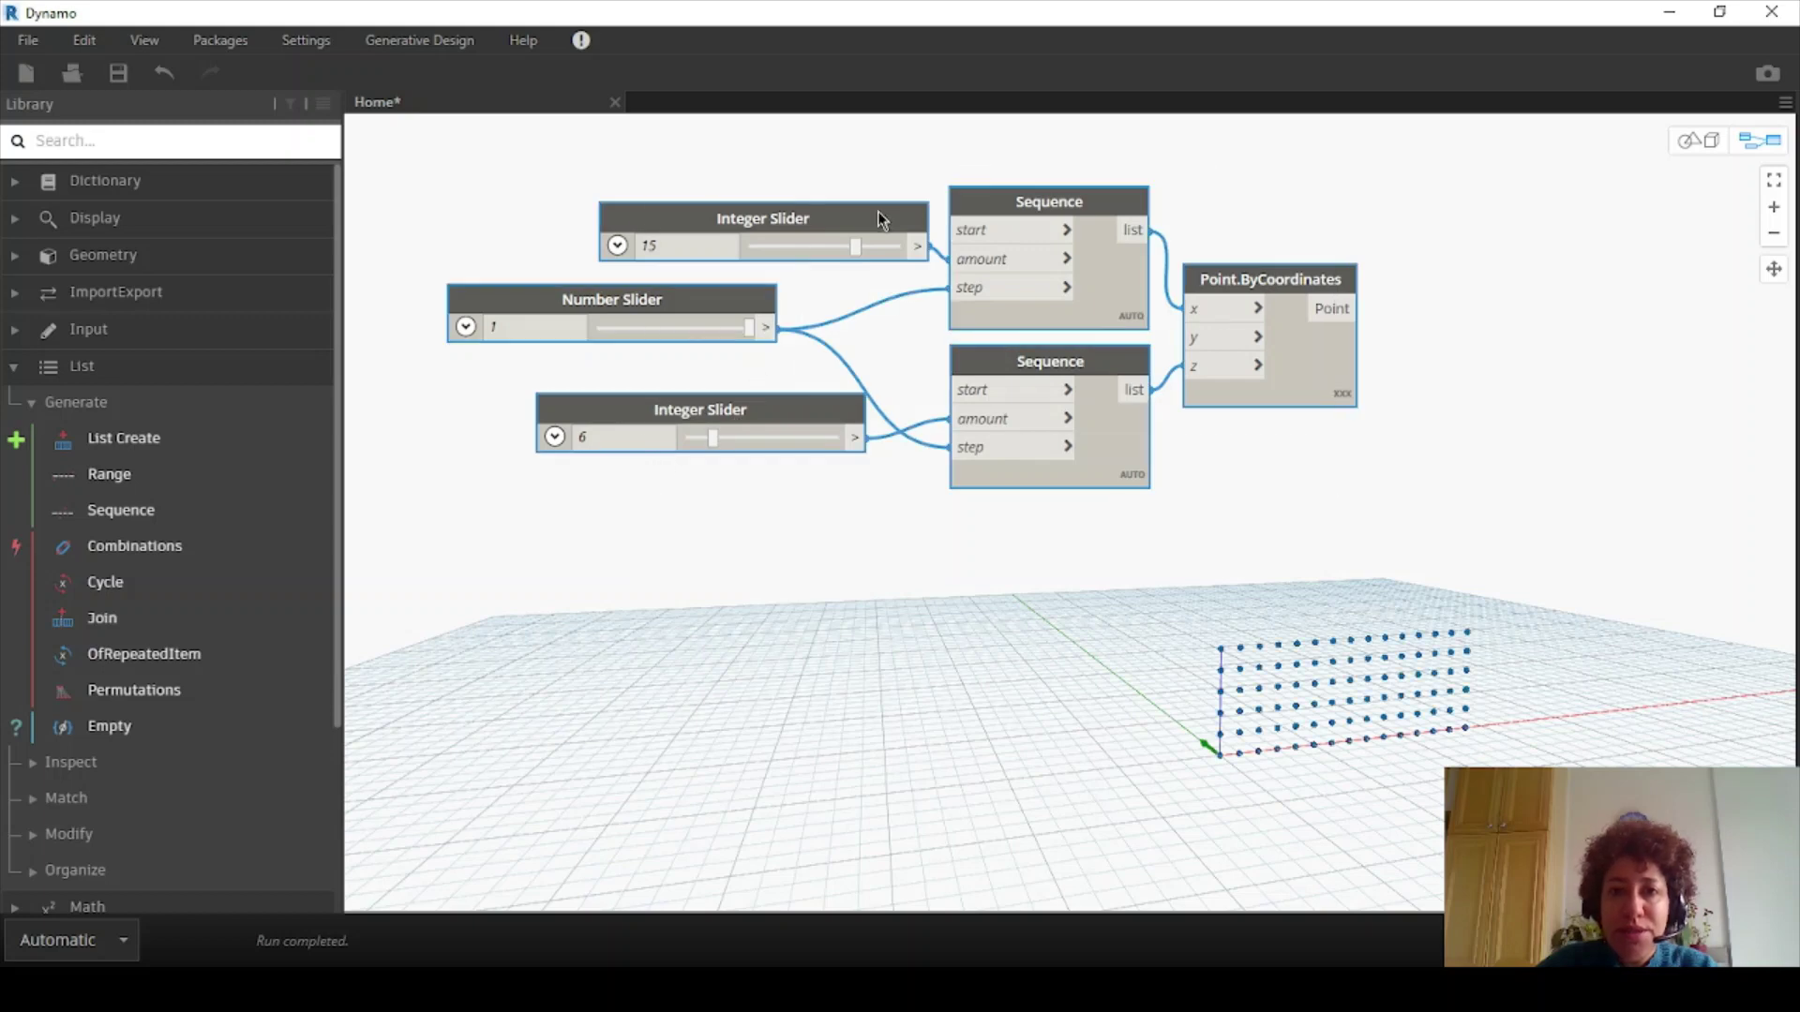
right_click(999, 202)
left_click(1031, 237)
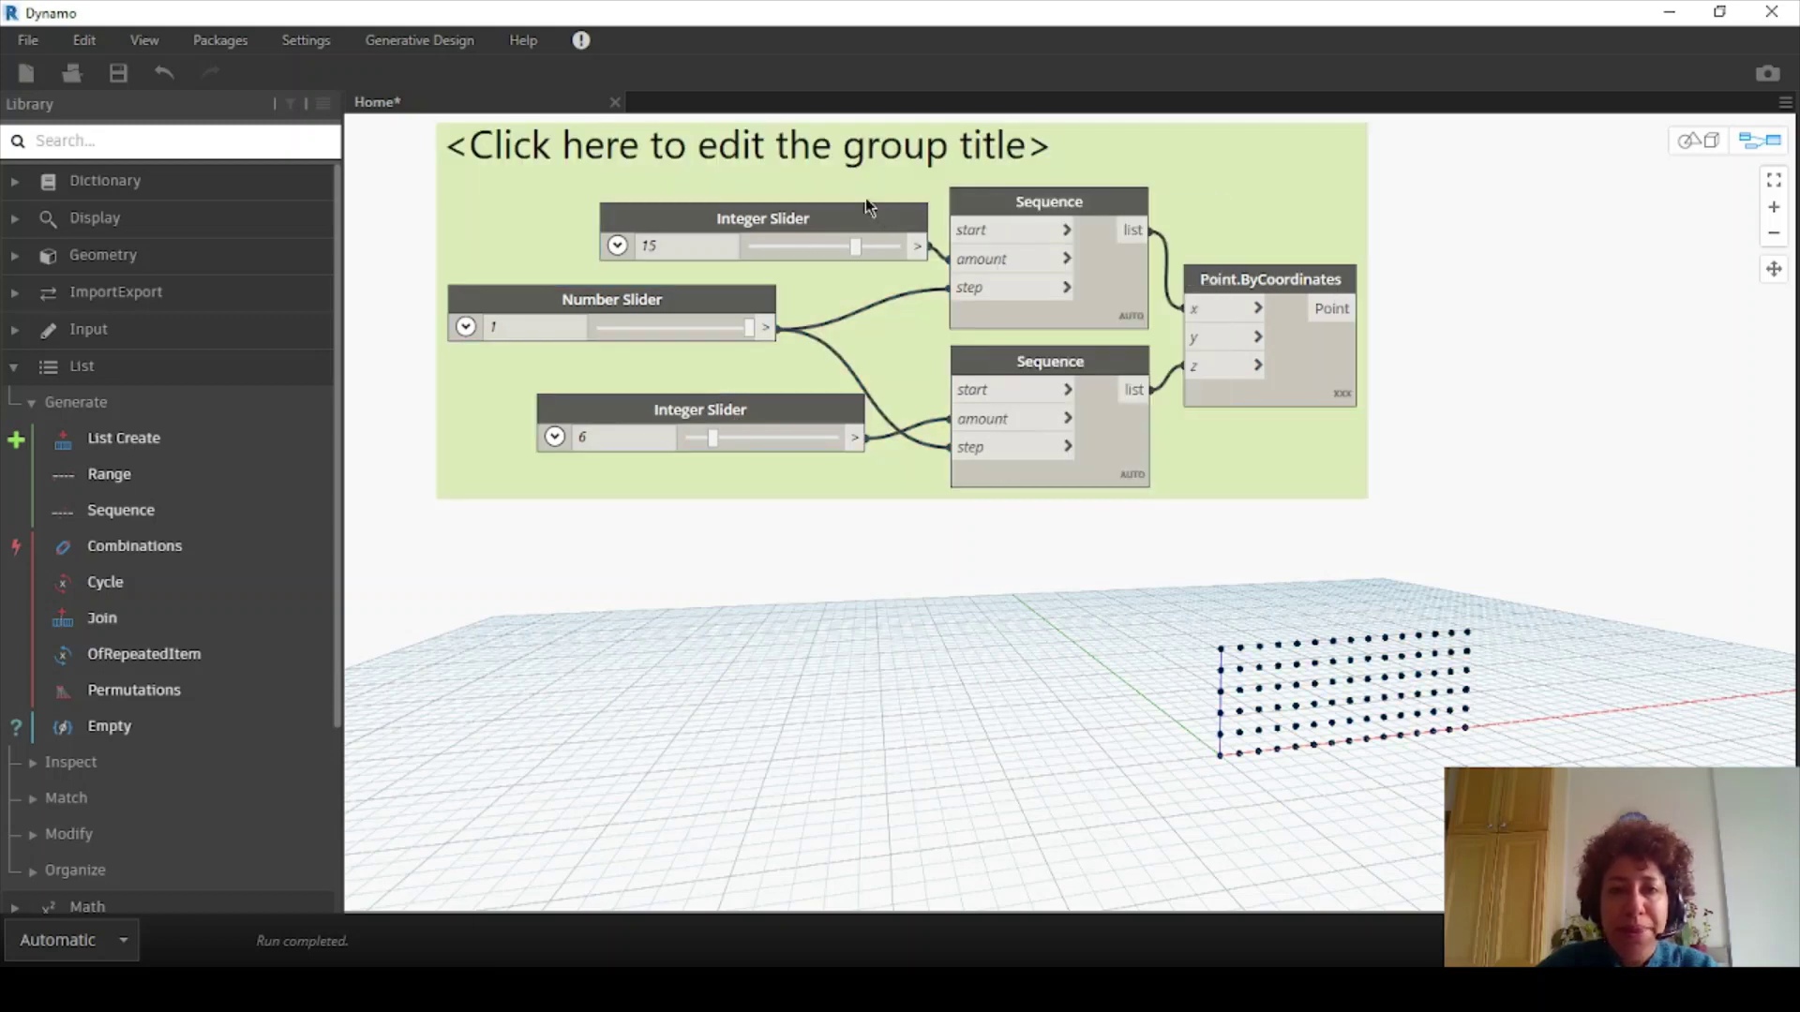
double_click(837, 151)
type("Gi")
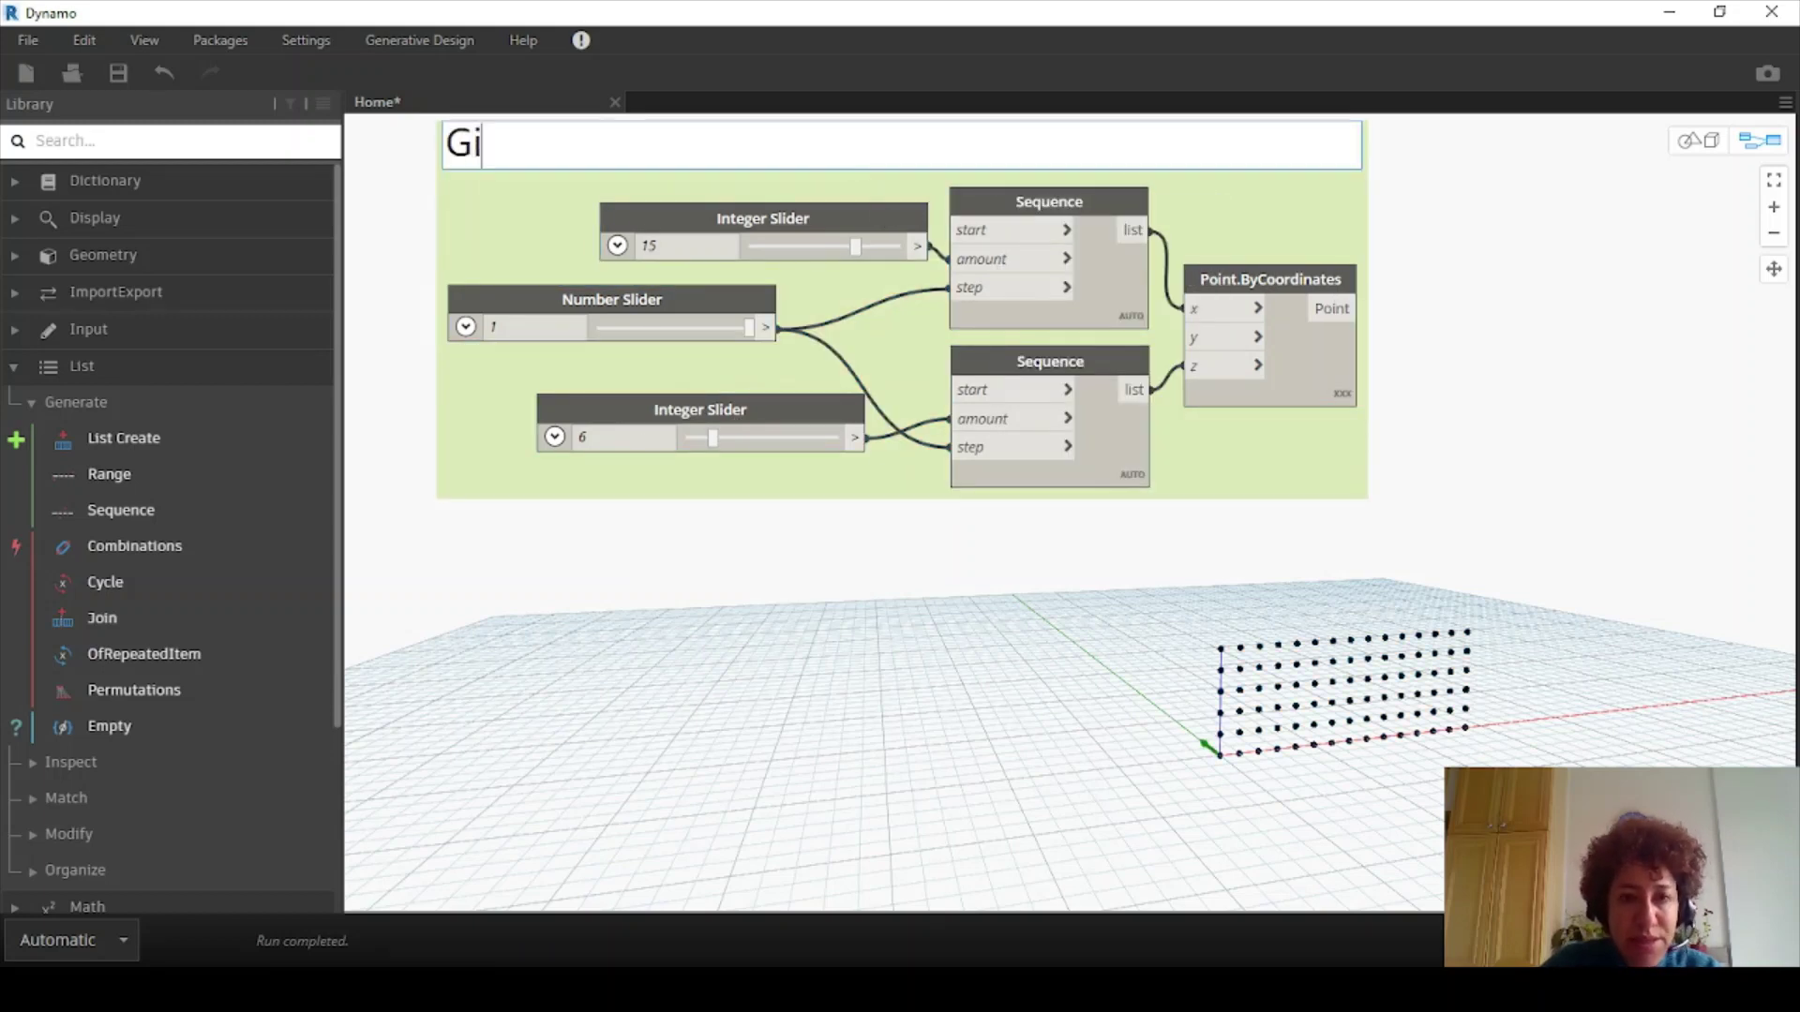
type("id o")
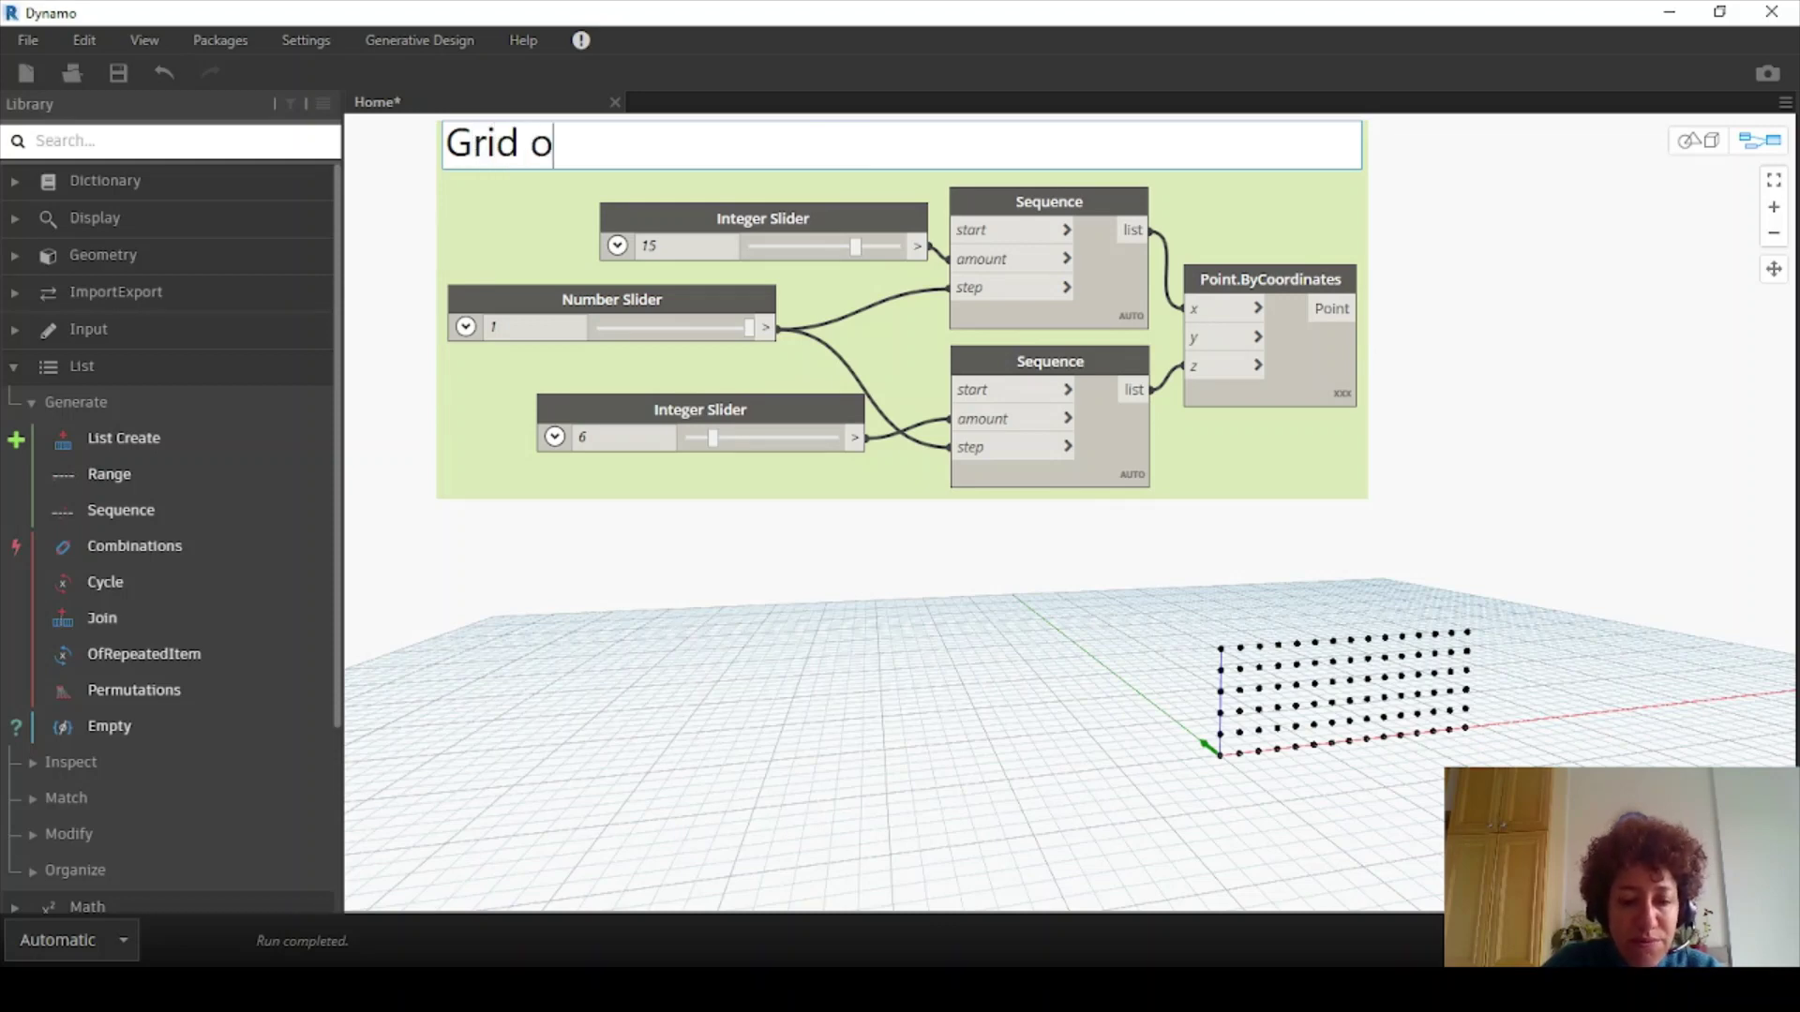
type("f Point")
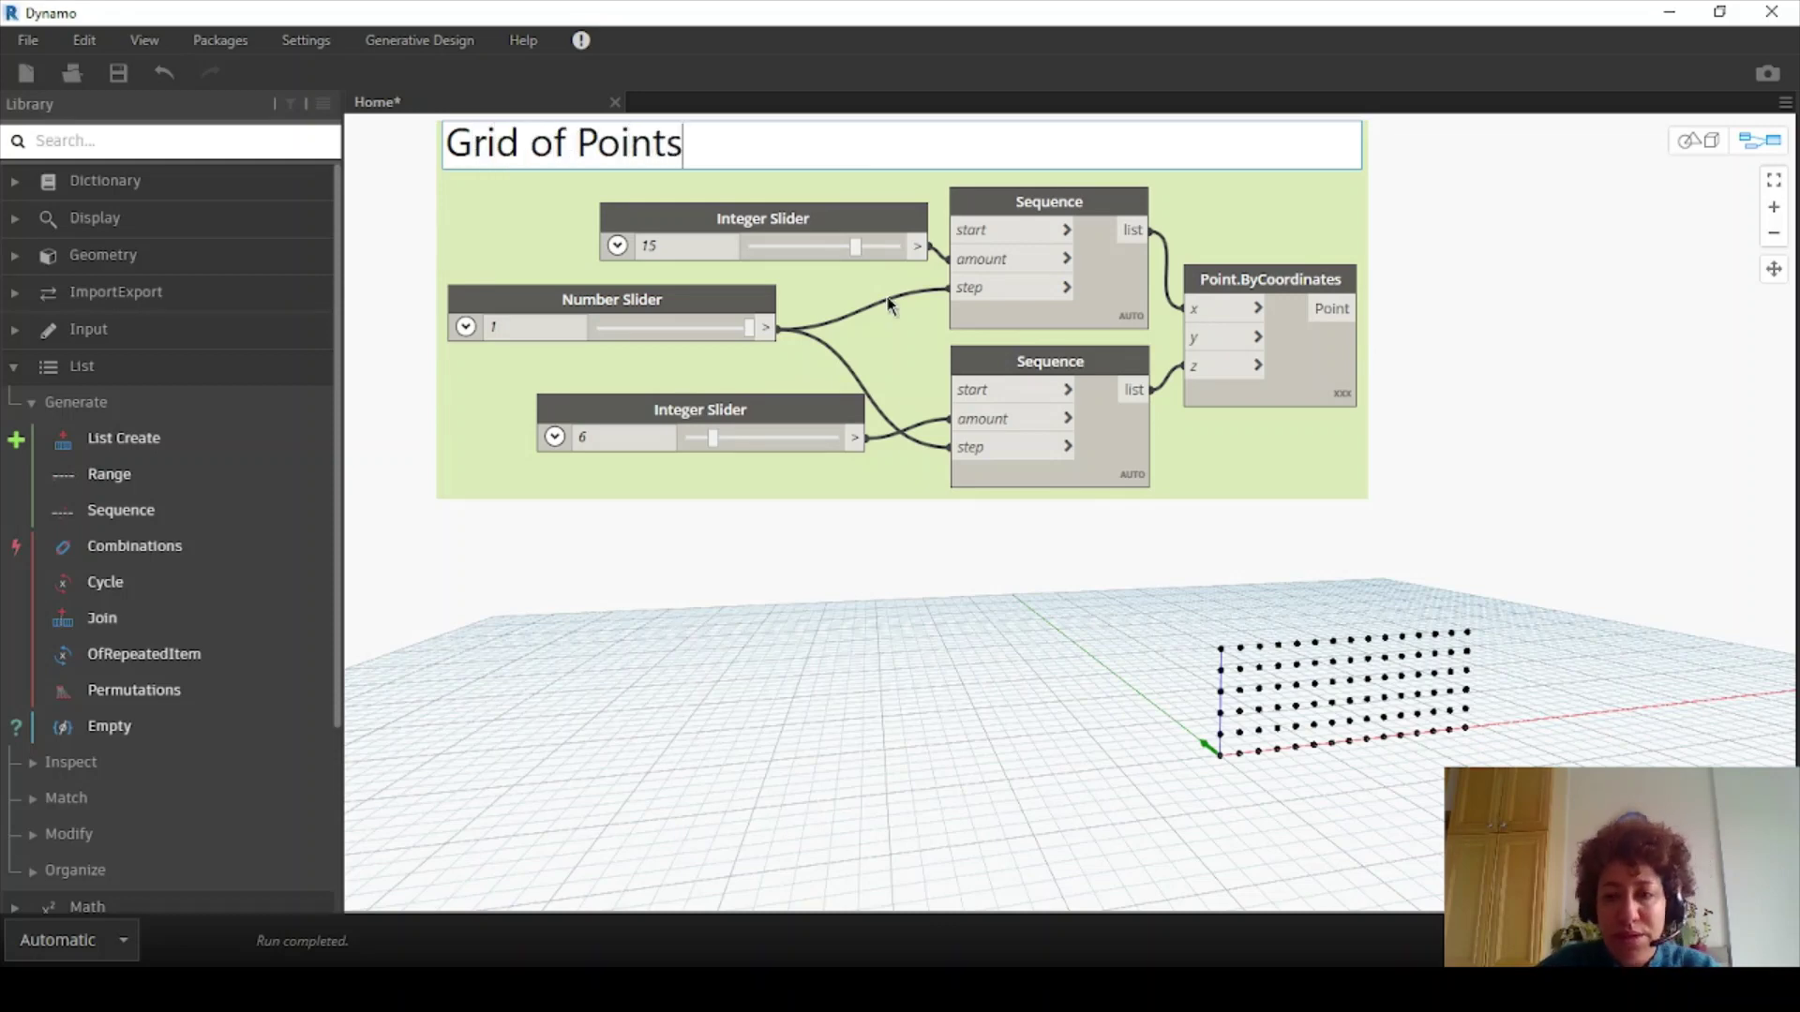
type("s")
left_click(892, 486)
left_click_drag(892, 486, 835, 488)
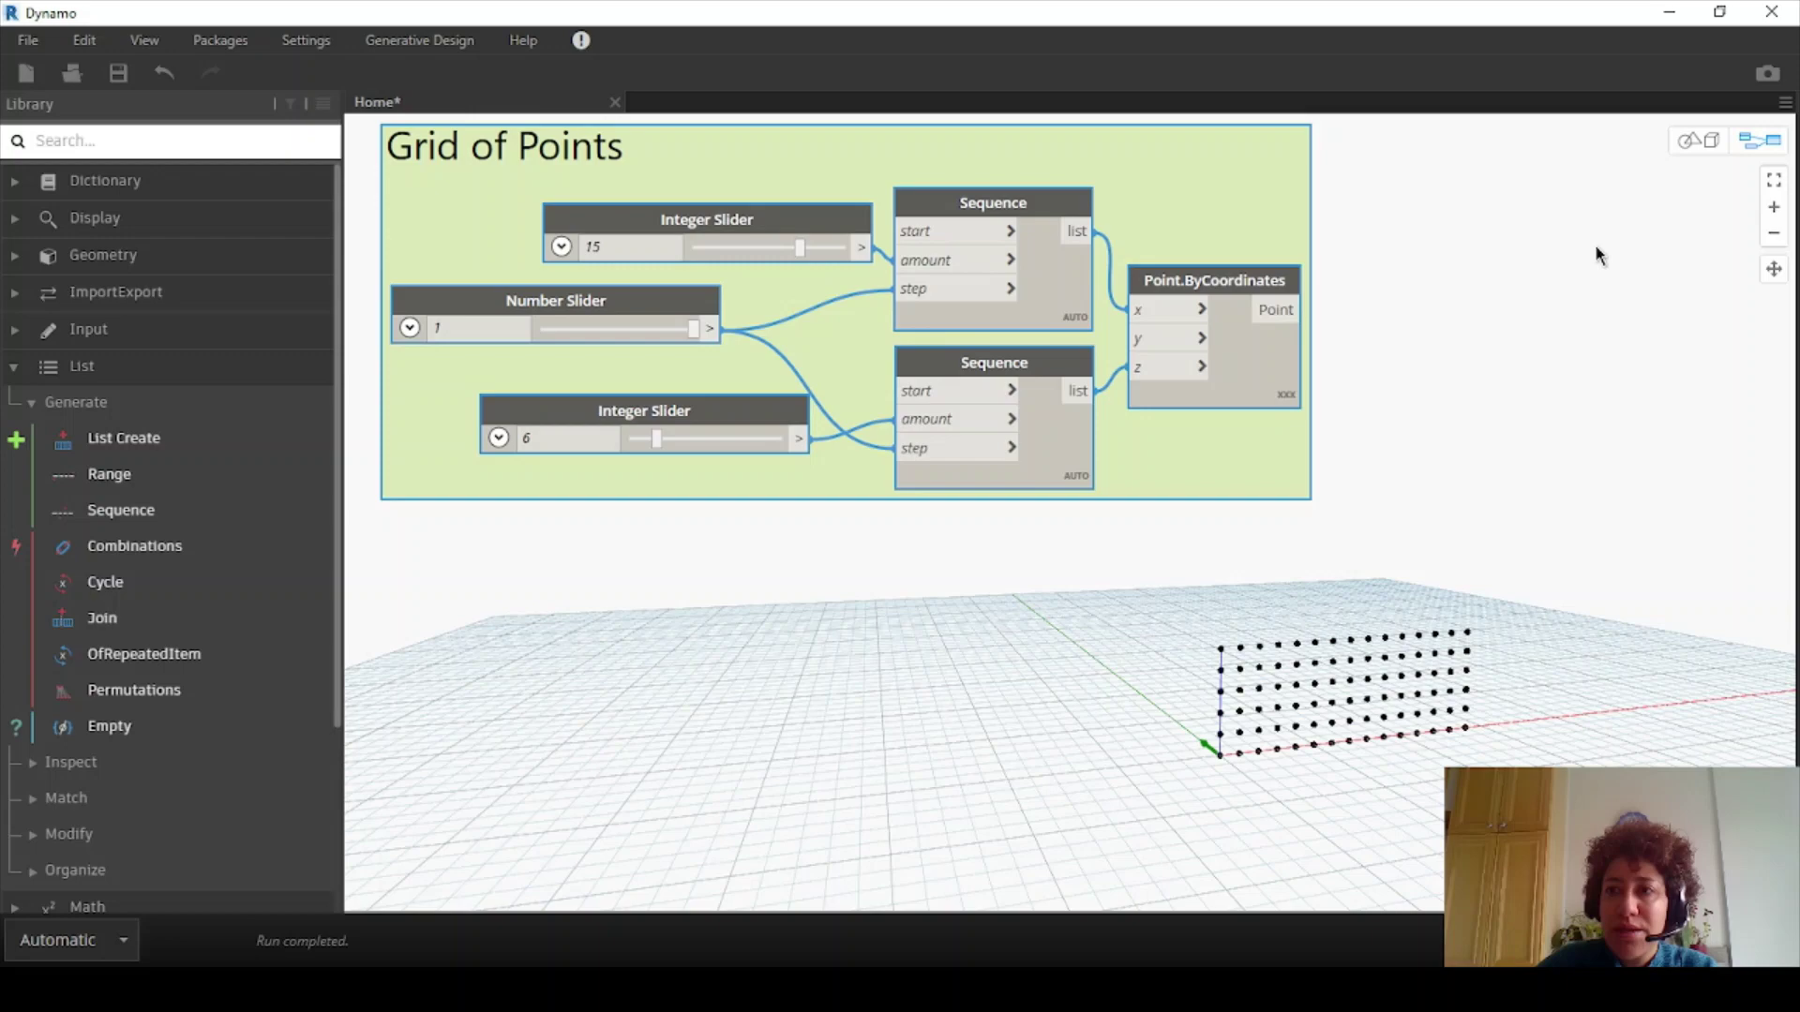
Enlarge and reposition the point grid in the 3D preview, and narrow the library to widen the graph workspace
left_click(1701, 148)
mouse_move(1590, 667)
middle_mouse_down()
mouse_move(1638, 684)
mouse_move(1497, 607)
mouse_move(1559, 650)
middle_mouse_up()
right_click_drag(1559, 650, 1533, 630)
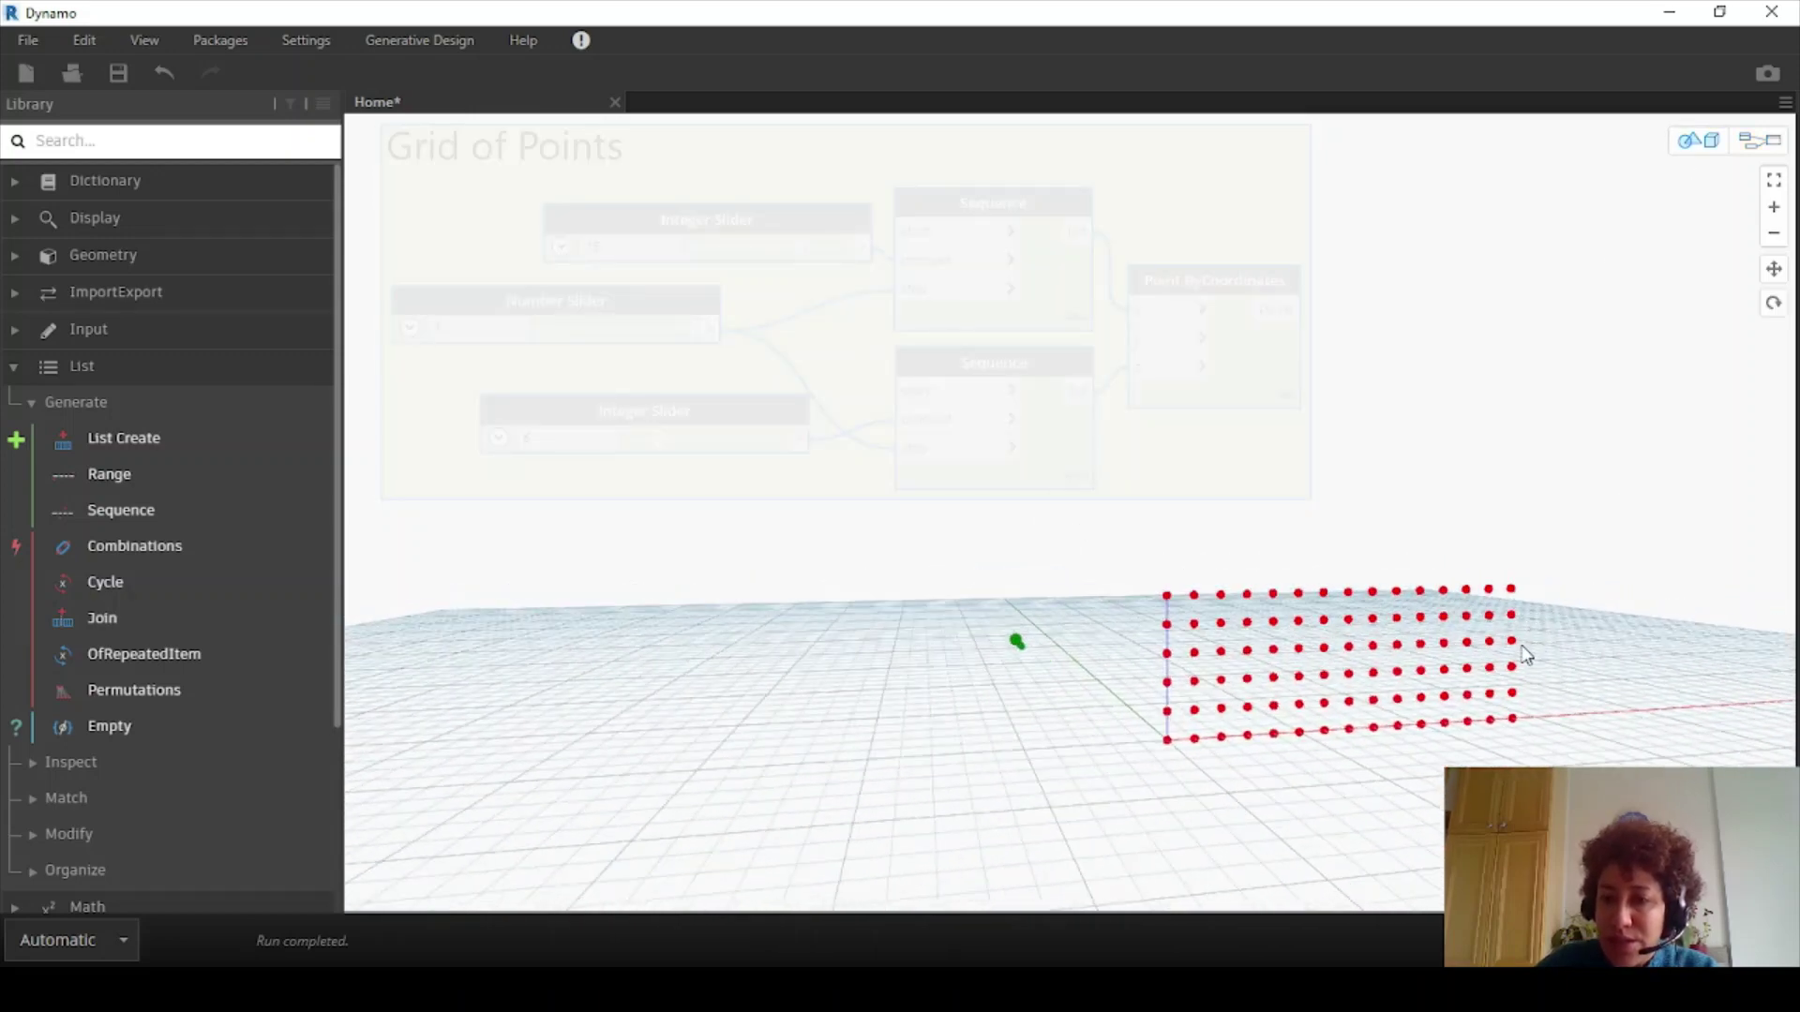
middle_click_drag(1525, 653, 1605, 681)
right_click_drag(1614, 661, 1671, 526)
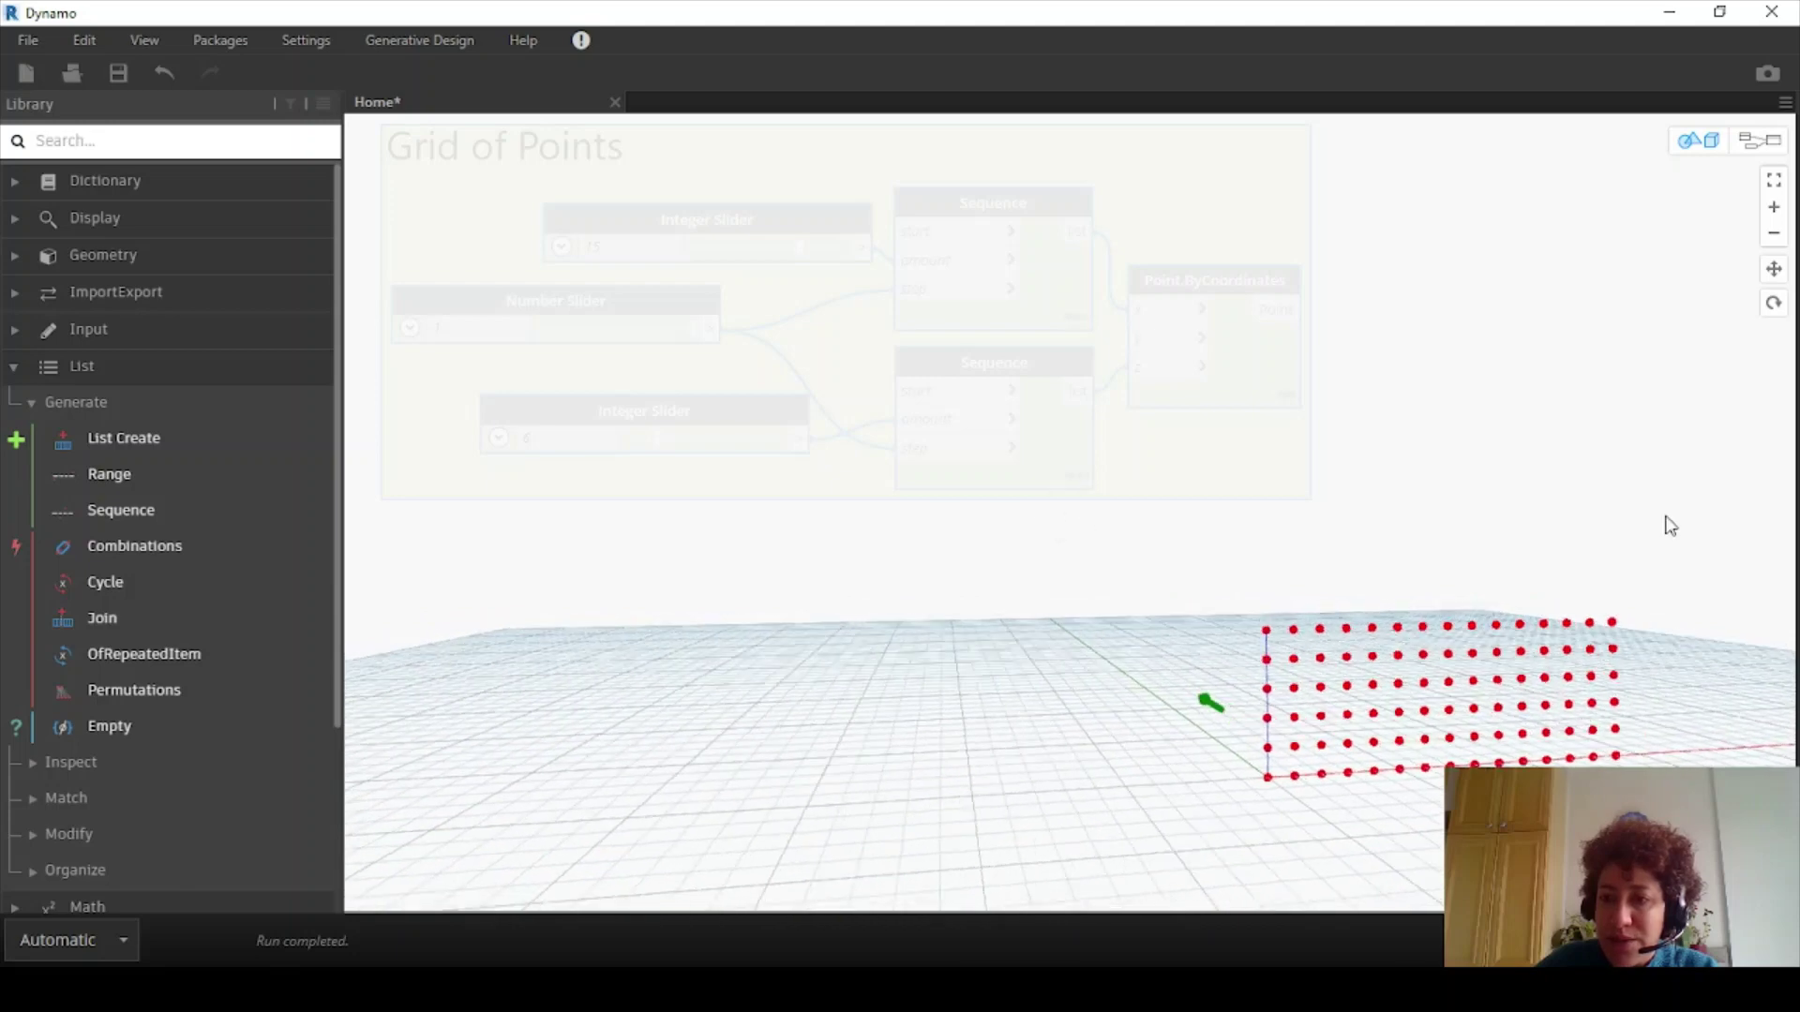
left_click(1781, 148)
middle_click_drag(1627, 258, 1567, 339)
left_click_drag(340, 770, 275, 771)
Add a List.GetItemAtIndex node and connect the Point output of Point.ByCoordinates to its list input
left_click(14, 367)
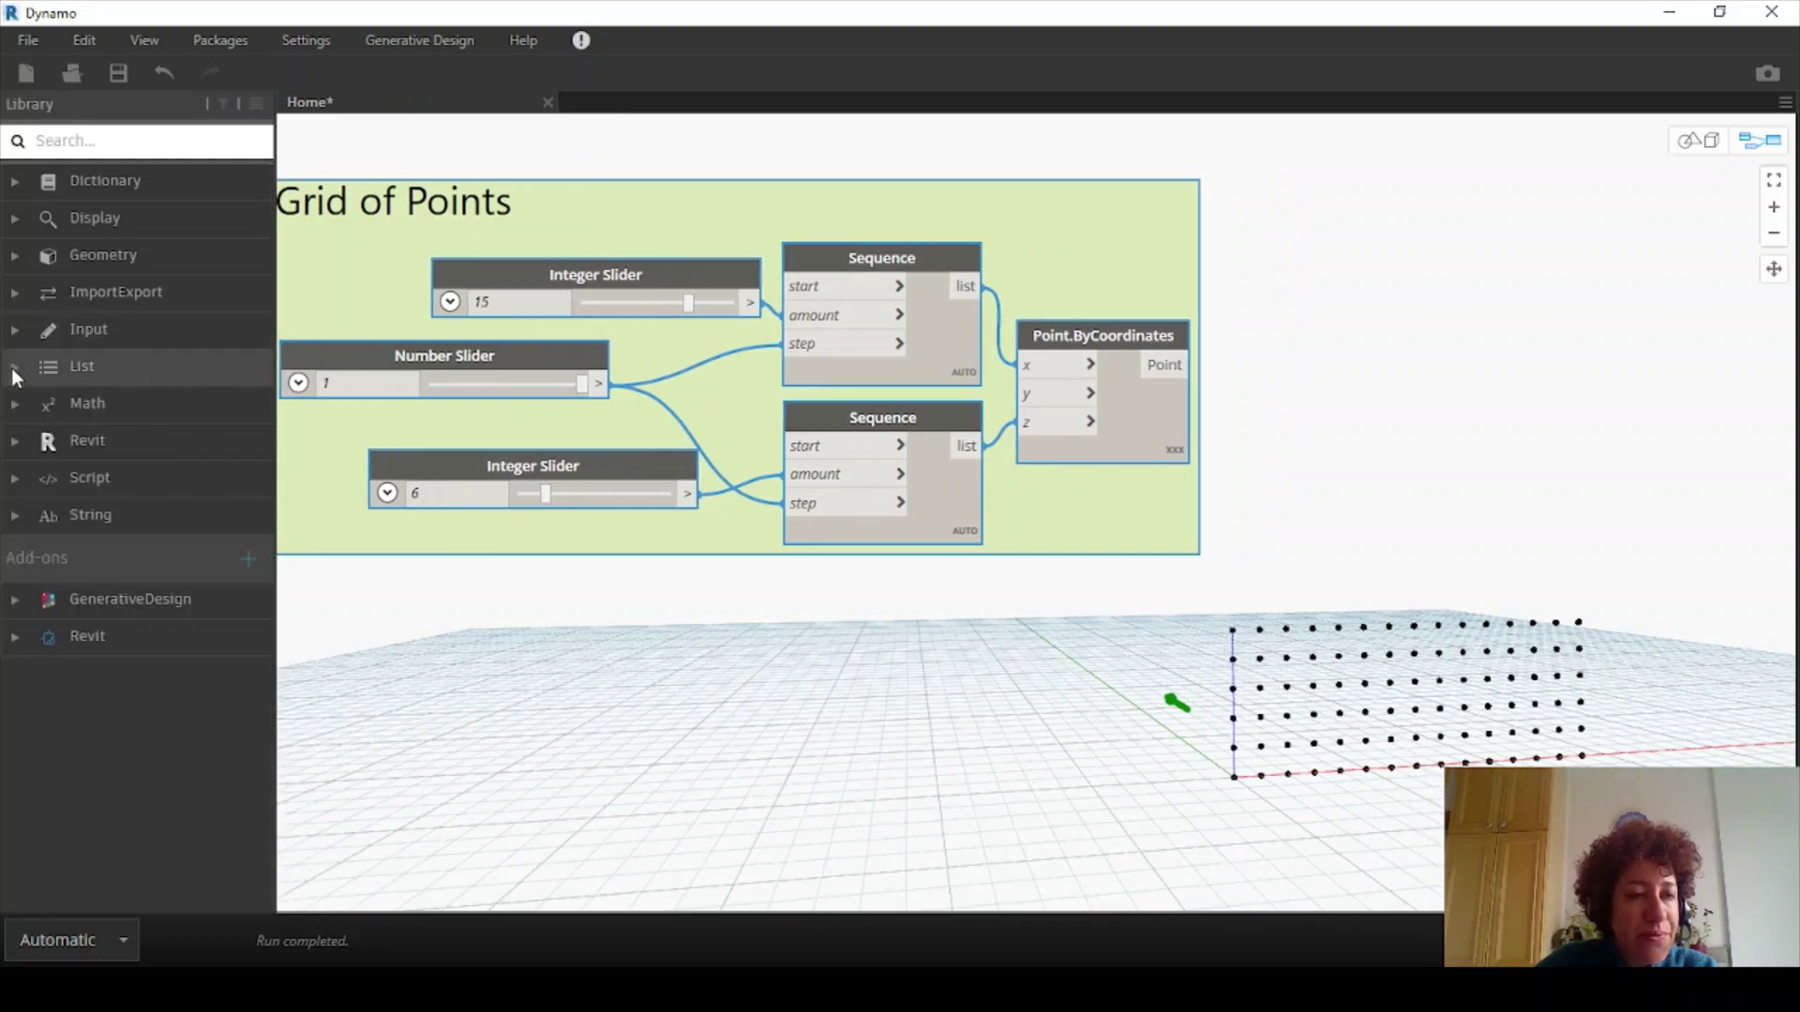
left_click(11, 368)
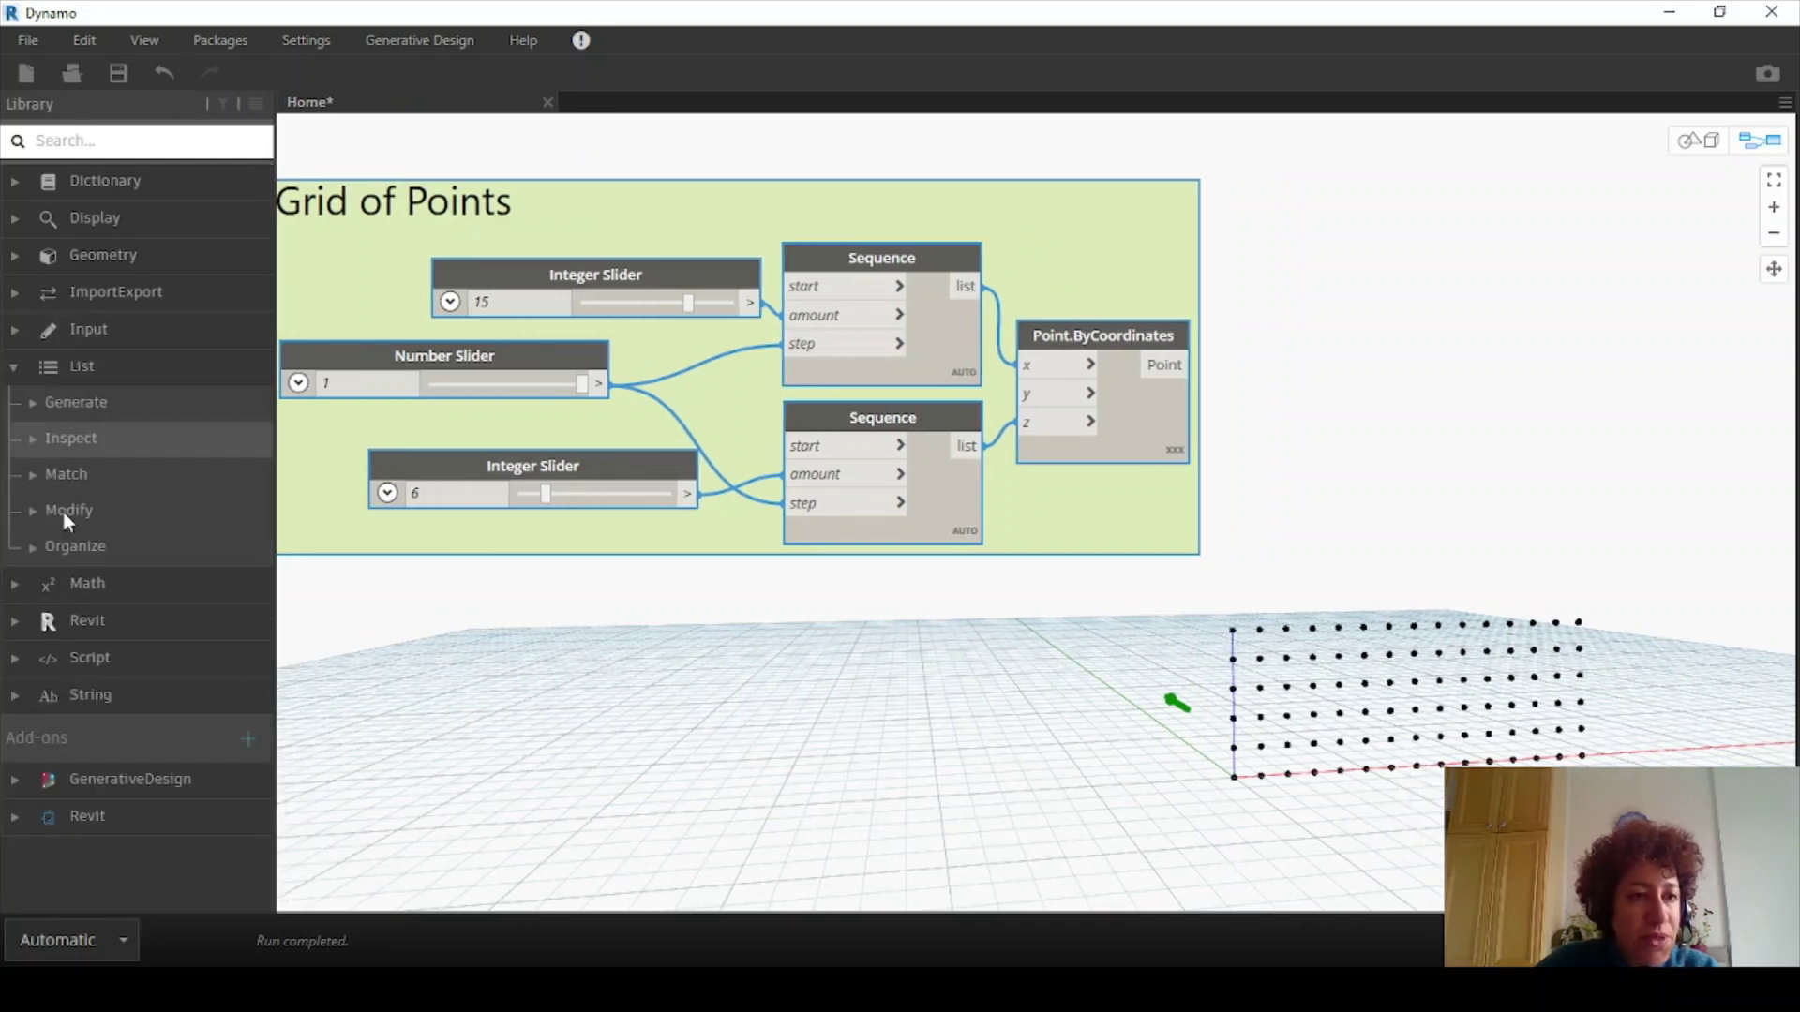
left_click(26, 440)
scroll(150, 675, "down", 5)
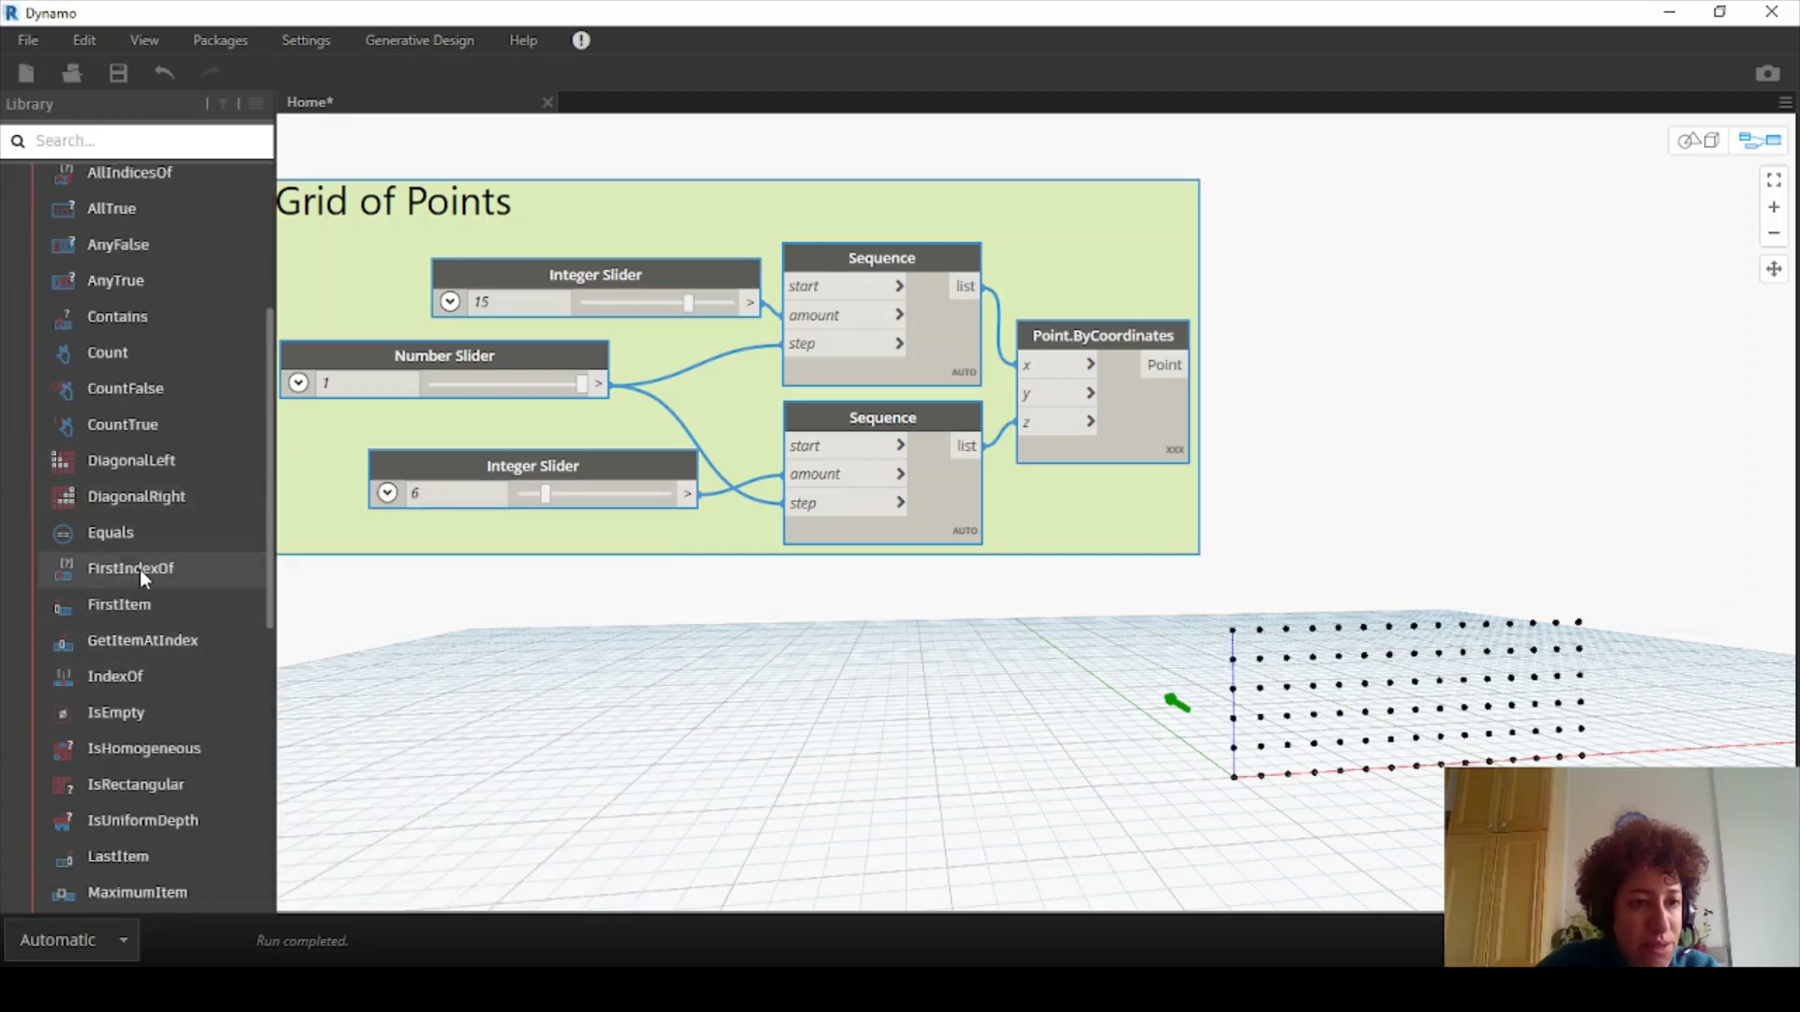
left_click(153, 645)
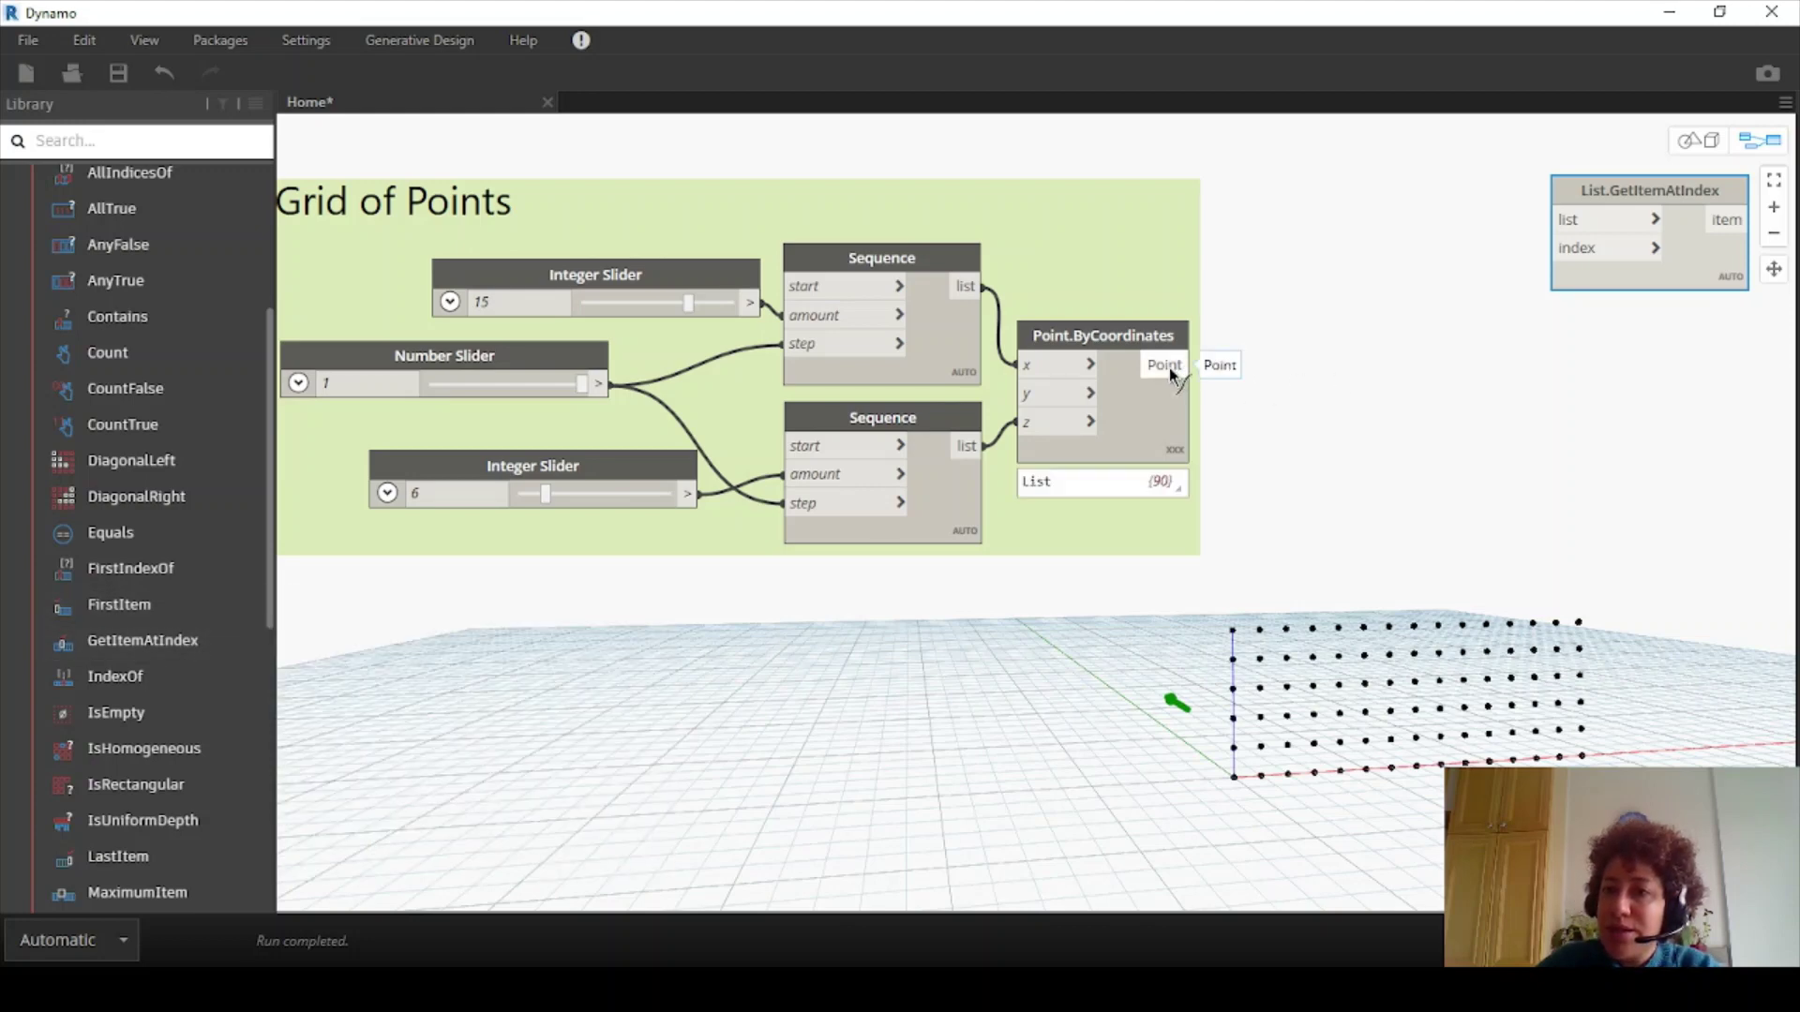
left_click_drag(1172, 366, 1558, 220)
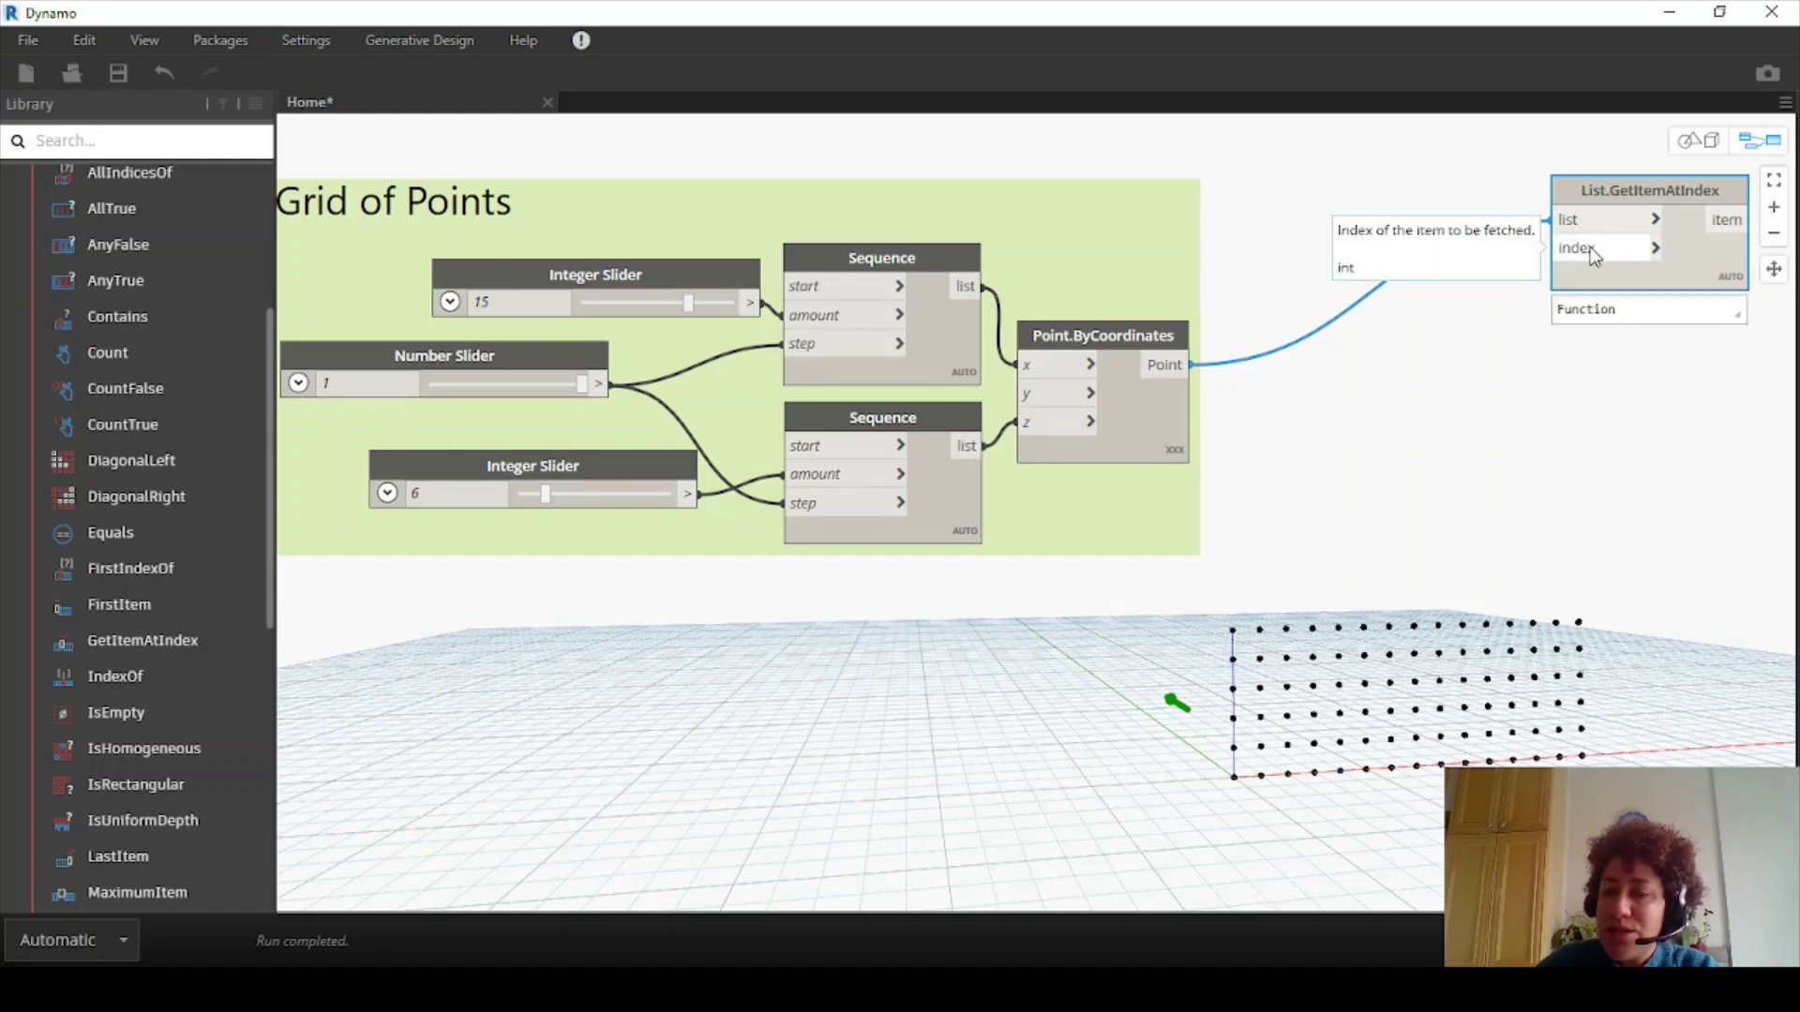
Try a Code Block with the value 1 as the index of List.GetItemAtIndex, and delete the Code Block after previewing the items
double_click(1375, 245)
type("1;")
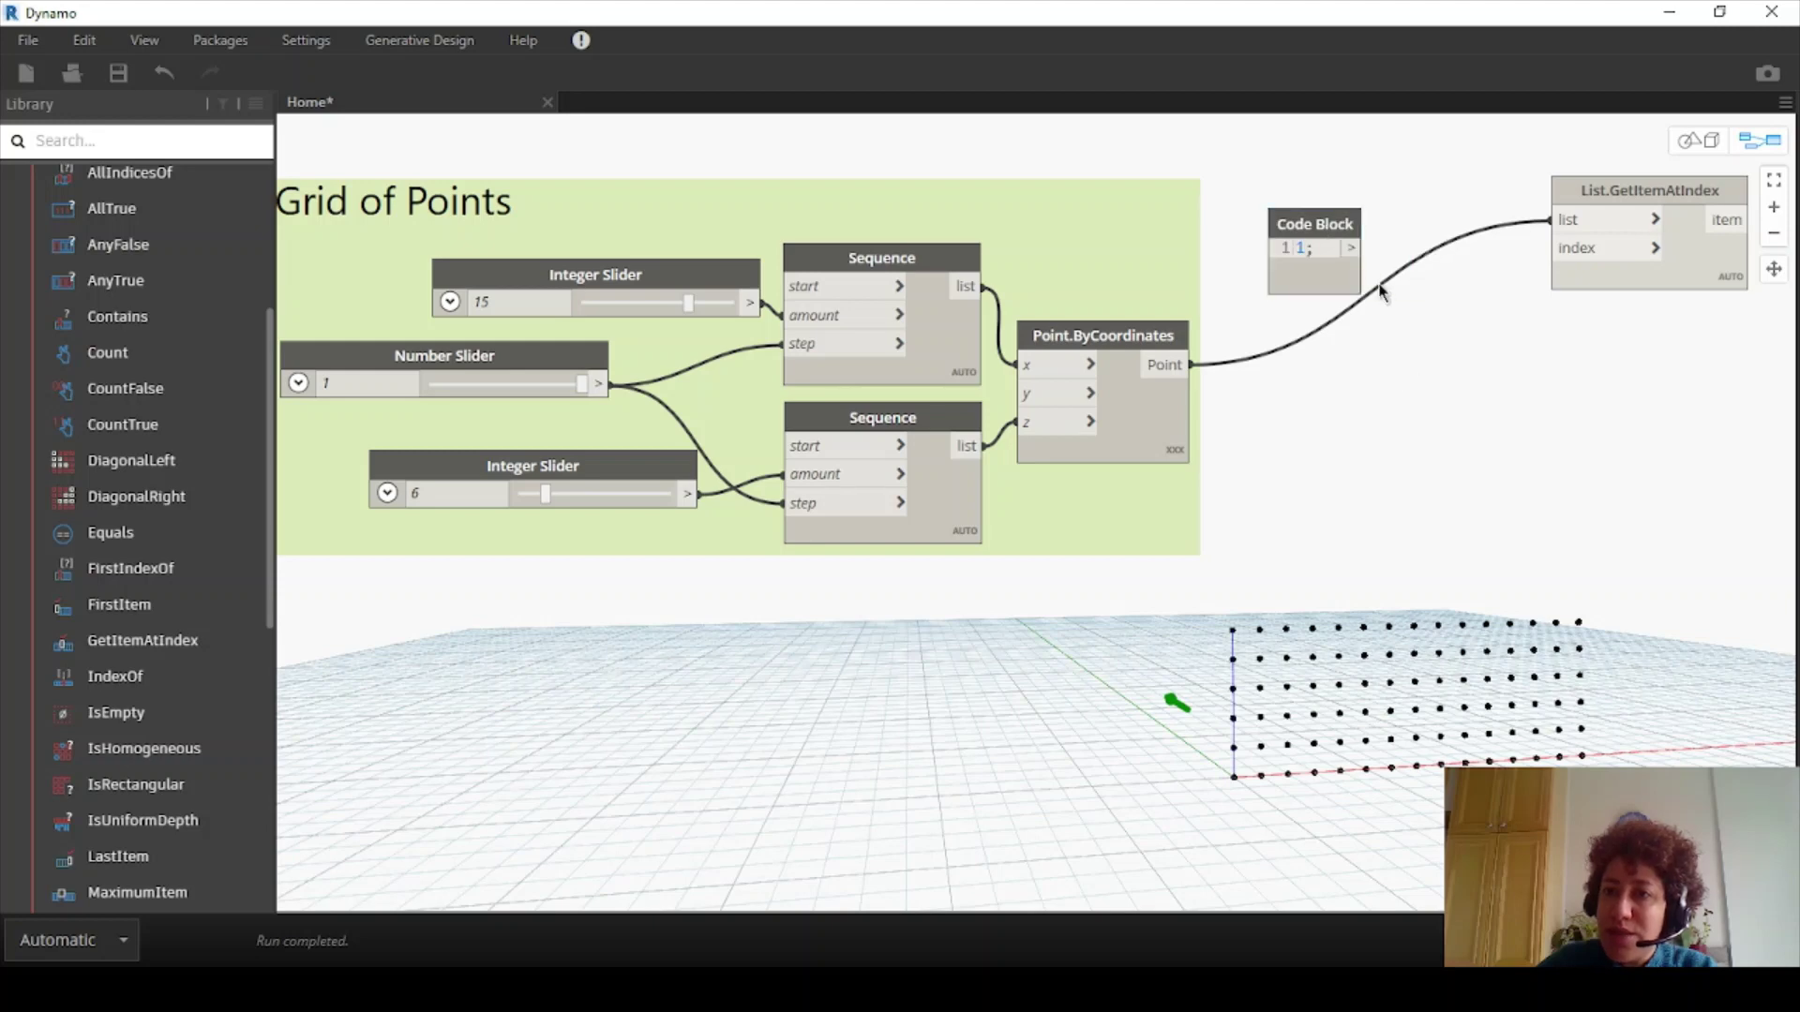
left_click_drag(1351, 247, 1582, 251)
left_click(1612, 185)
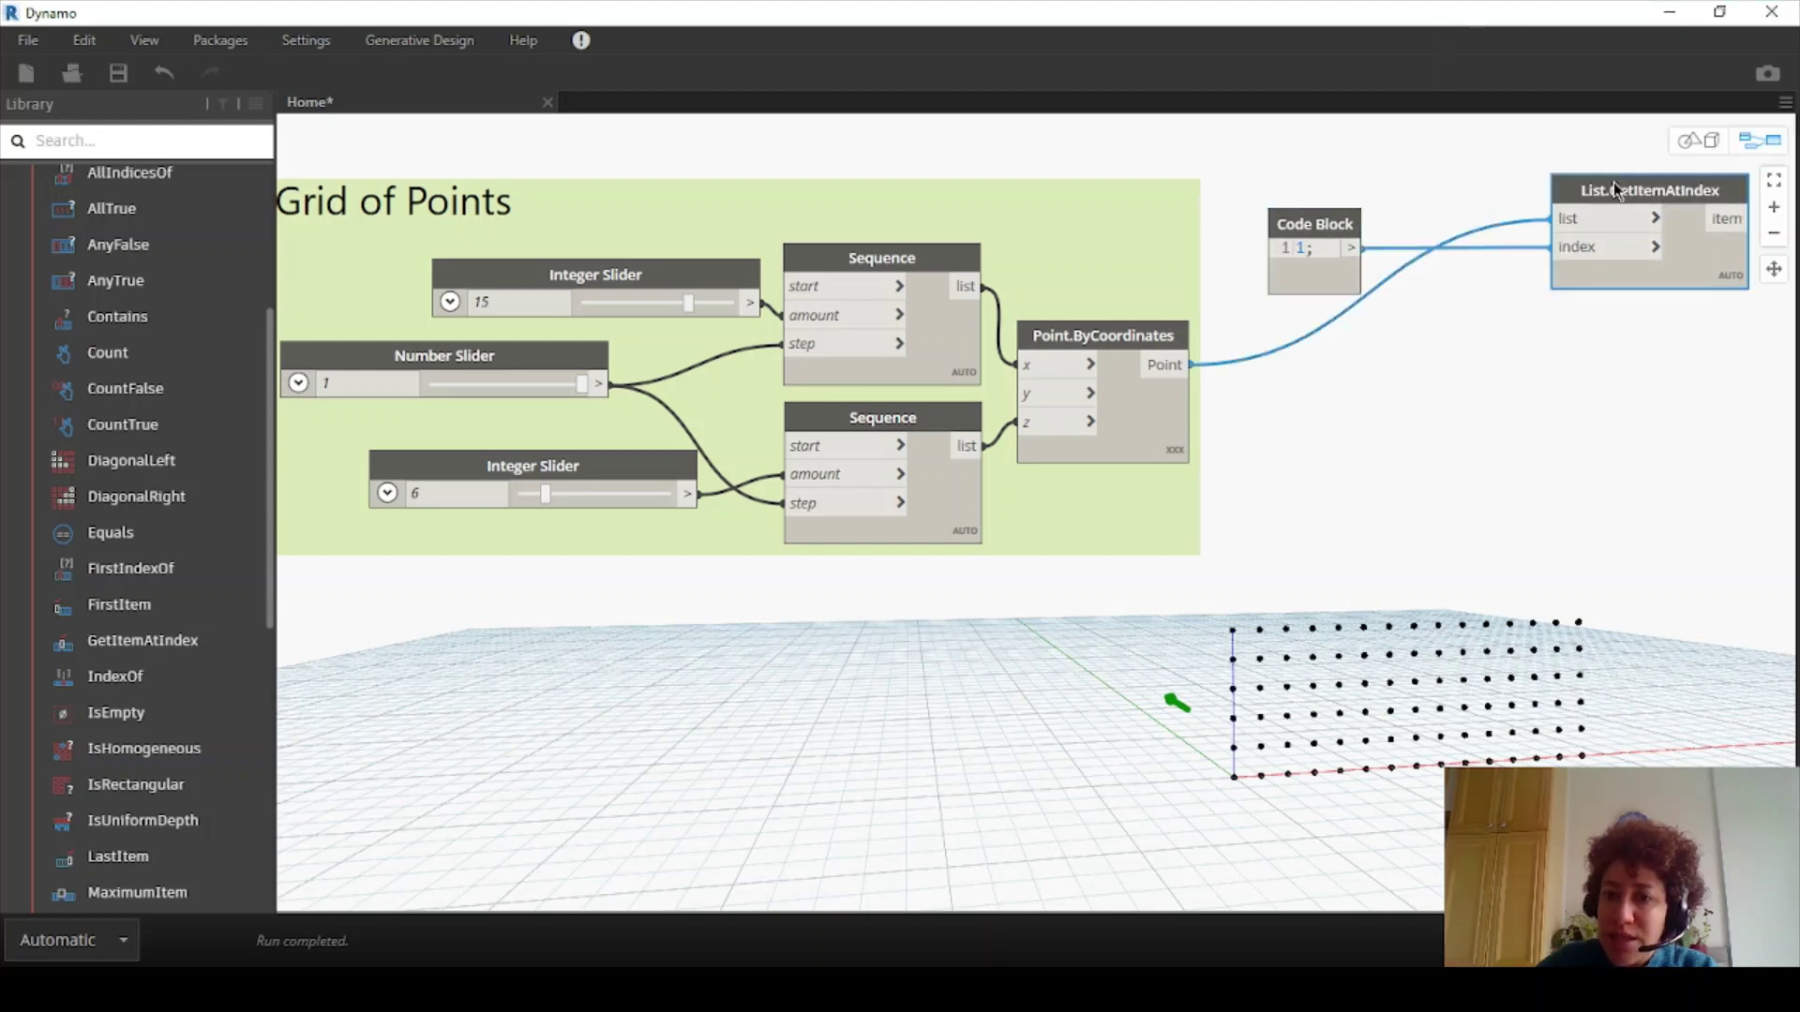
mouse_move(1725, 308)
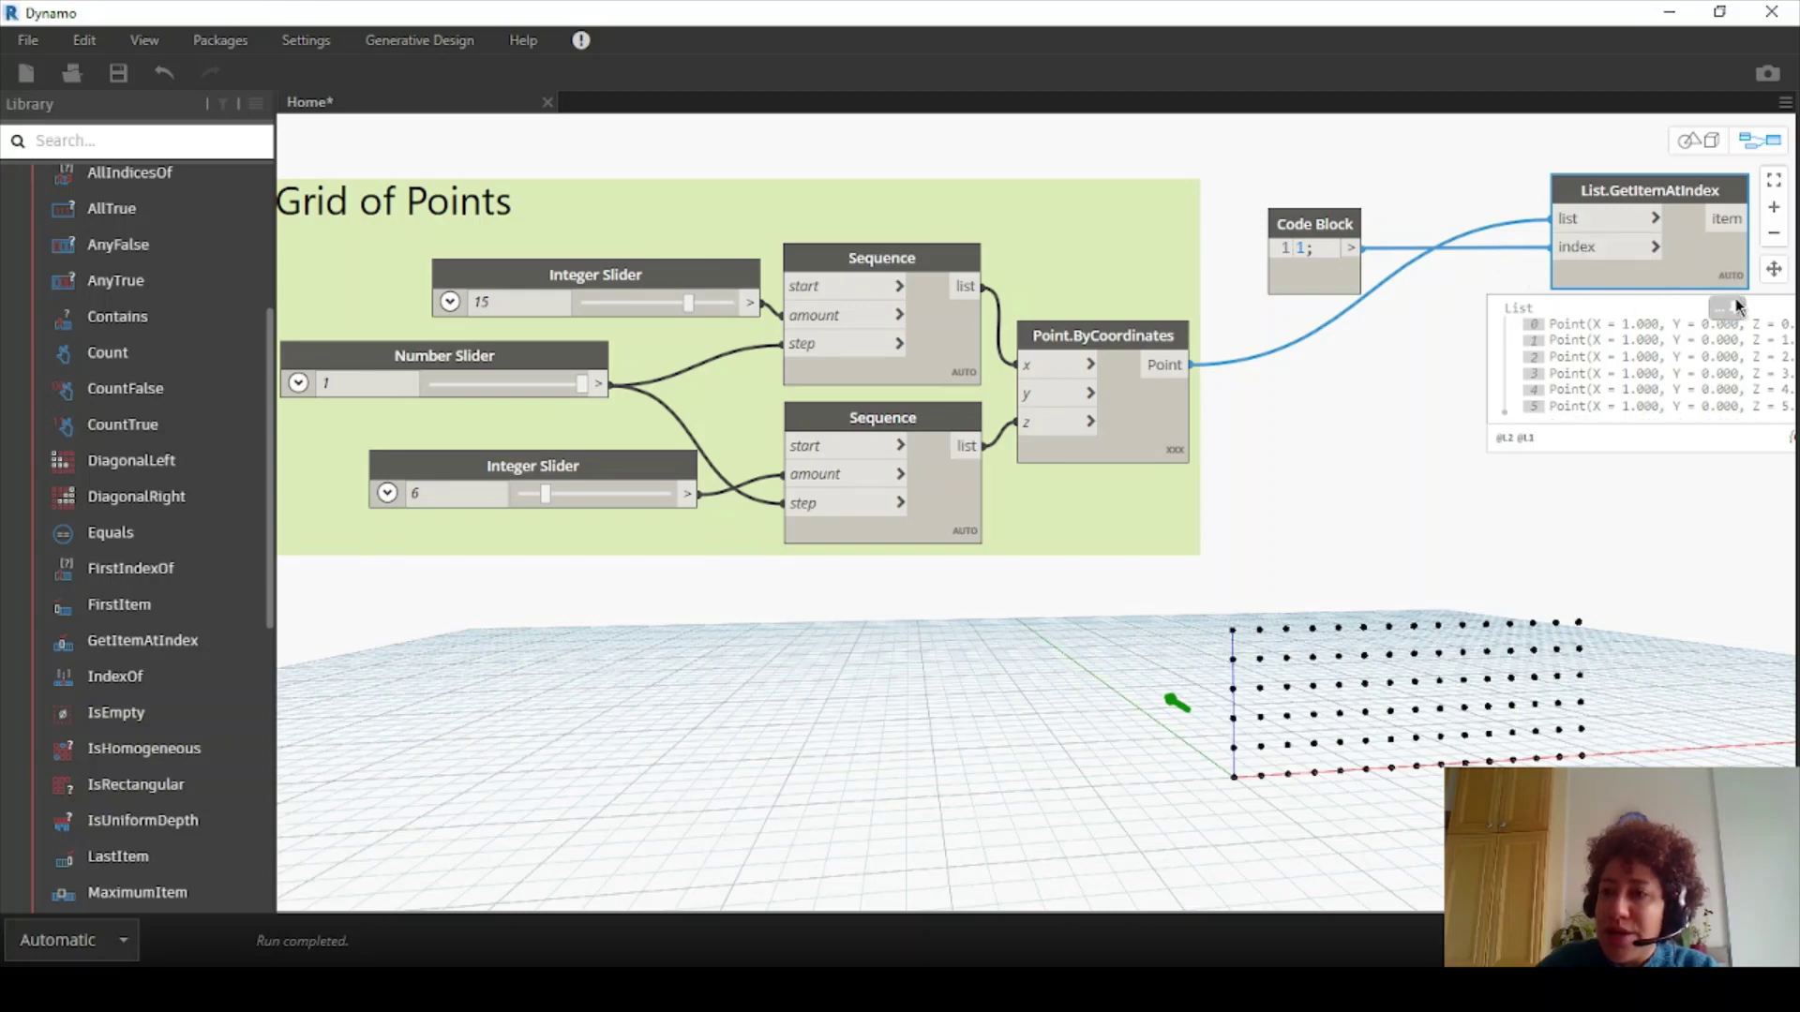
middle_click_drag(1506, 348, 1451, 359)
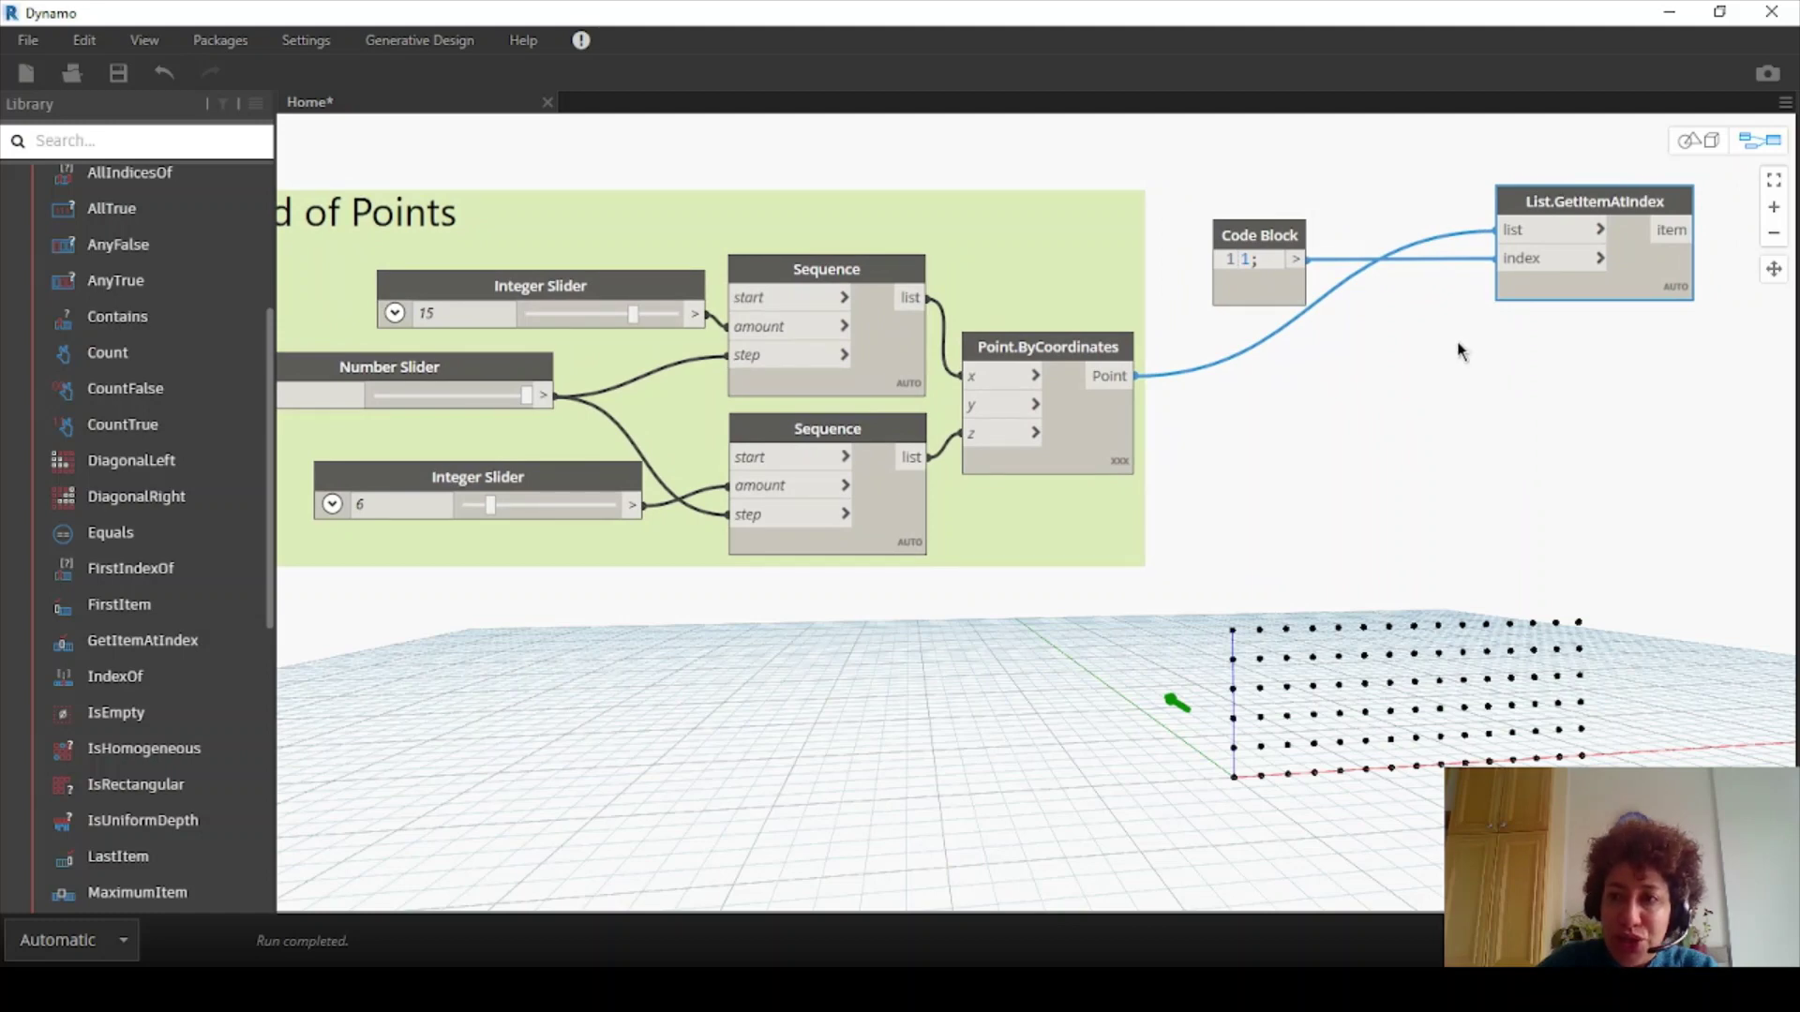
left_click(1279, 234)
key("Delete")
Add a Range node and arrange it between the Grid of Points group and the List.GetItemAtIndex node
scroll(197, 475, "up", 5)
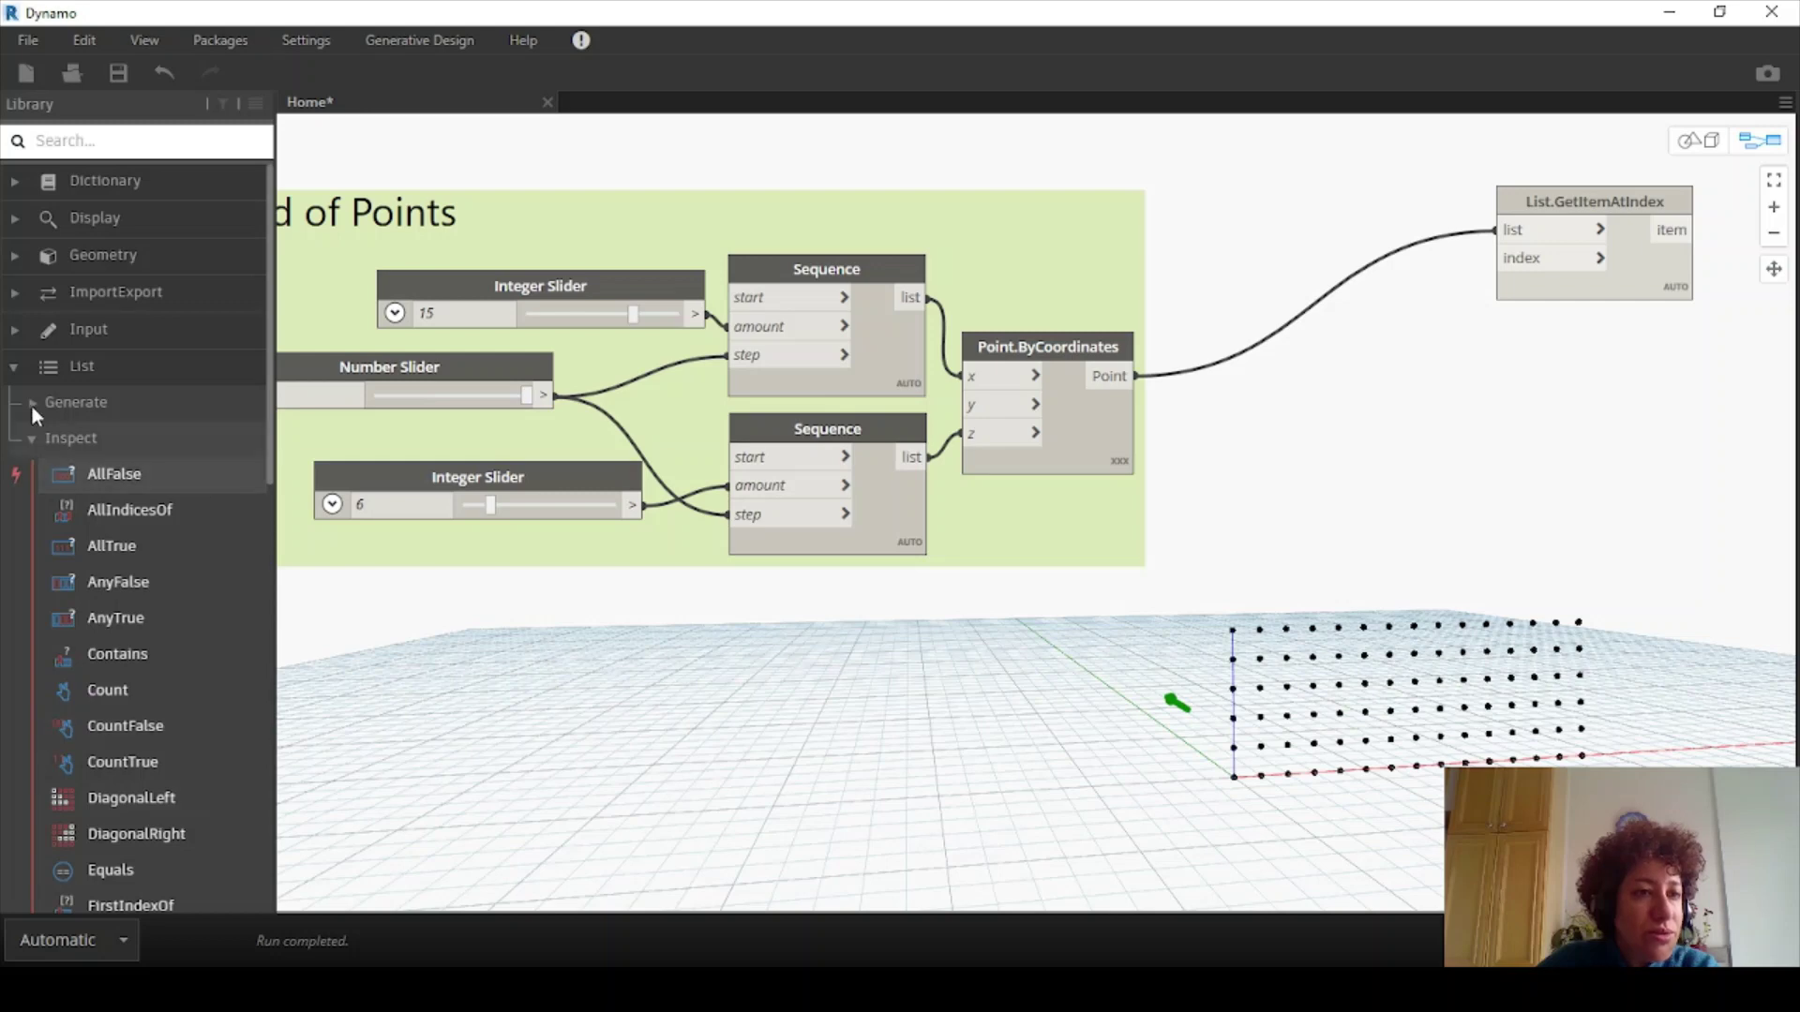
left_click(11, 367)
left_click(11, 367)
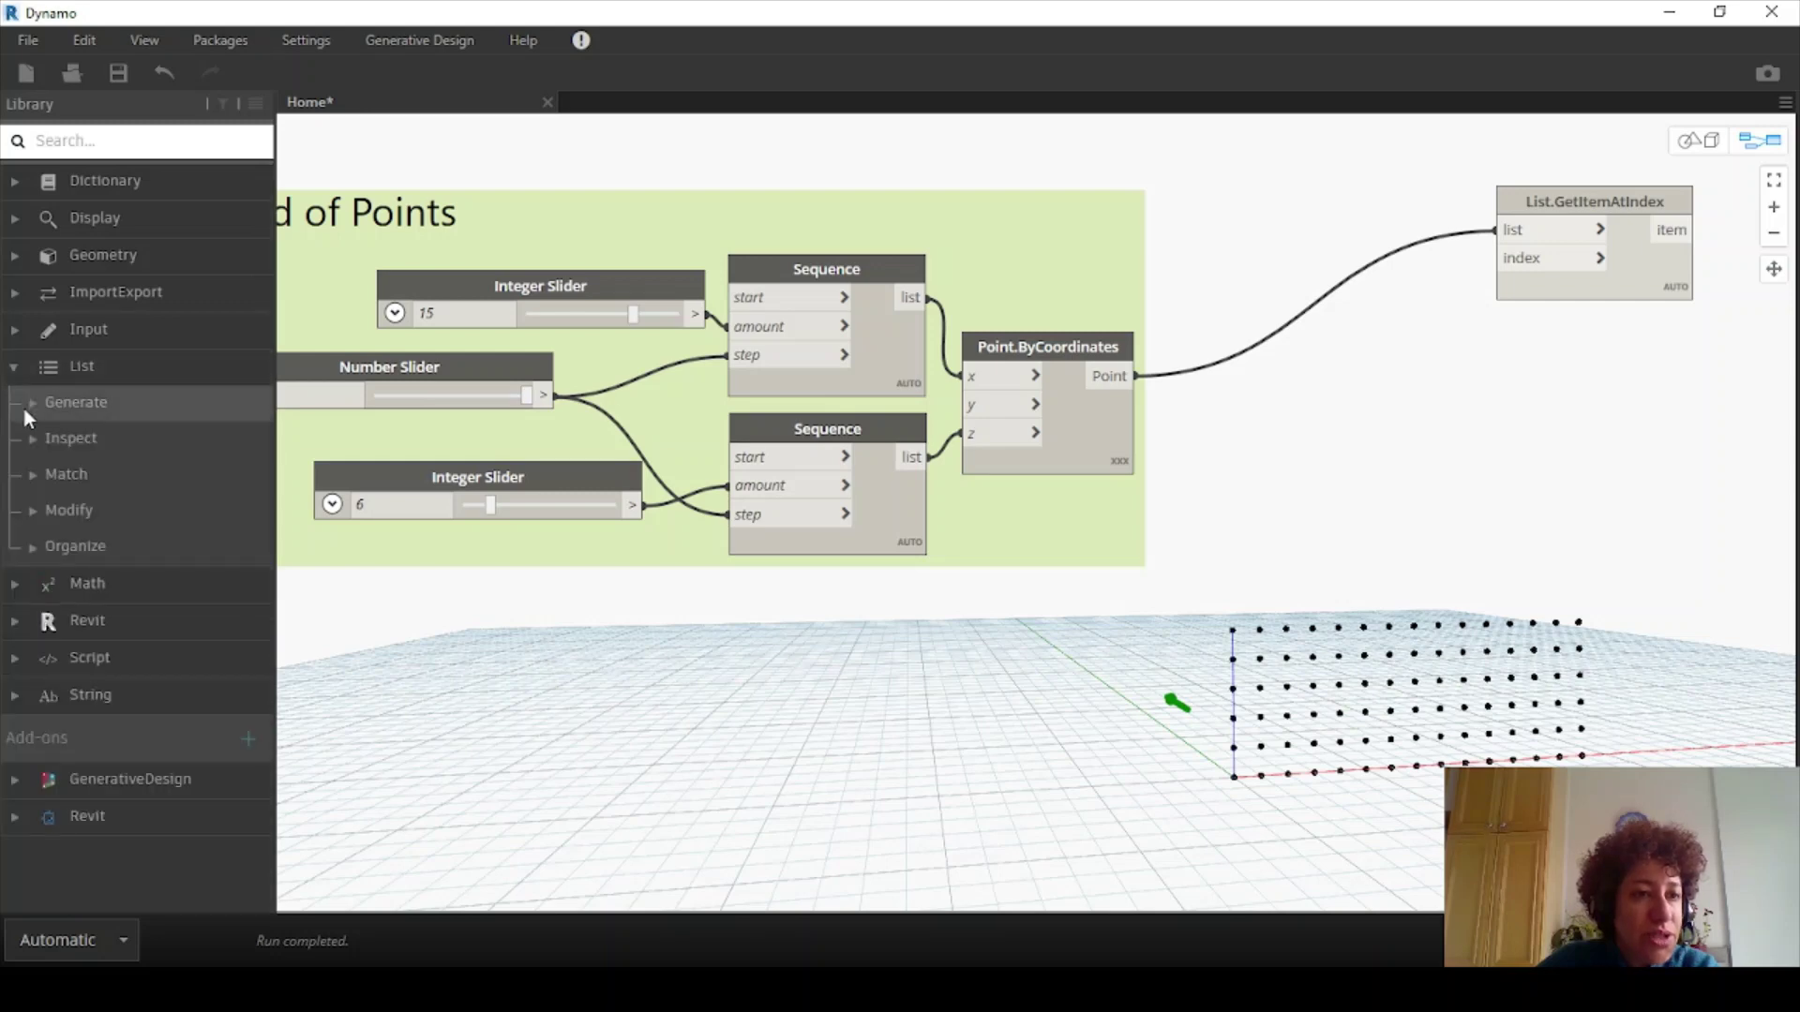
left_click(28, 403)
left_click(109, 474)
scroll(1544, 447, "down", 2)
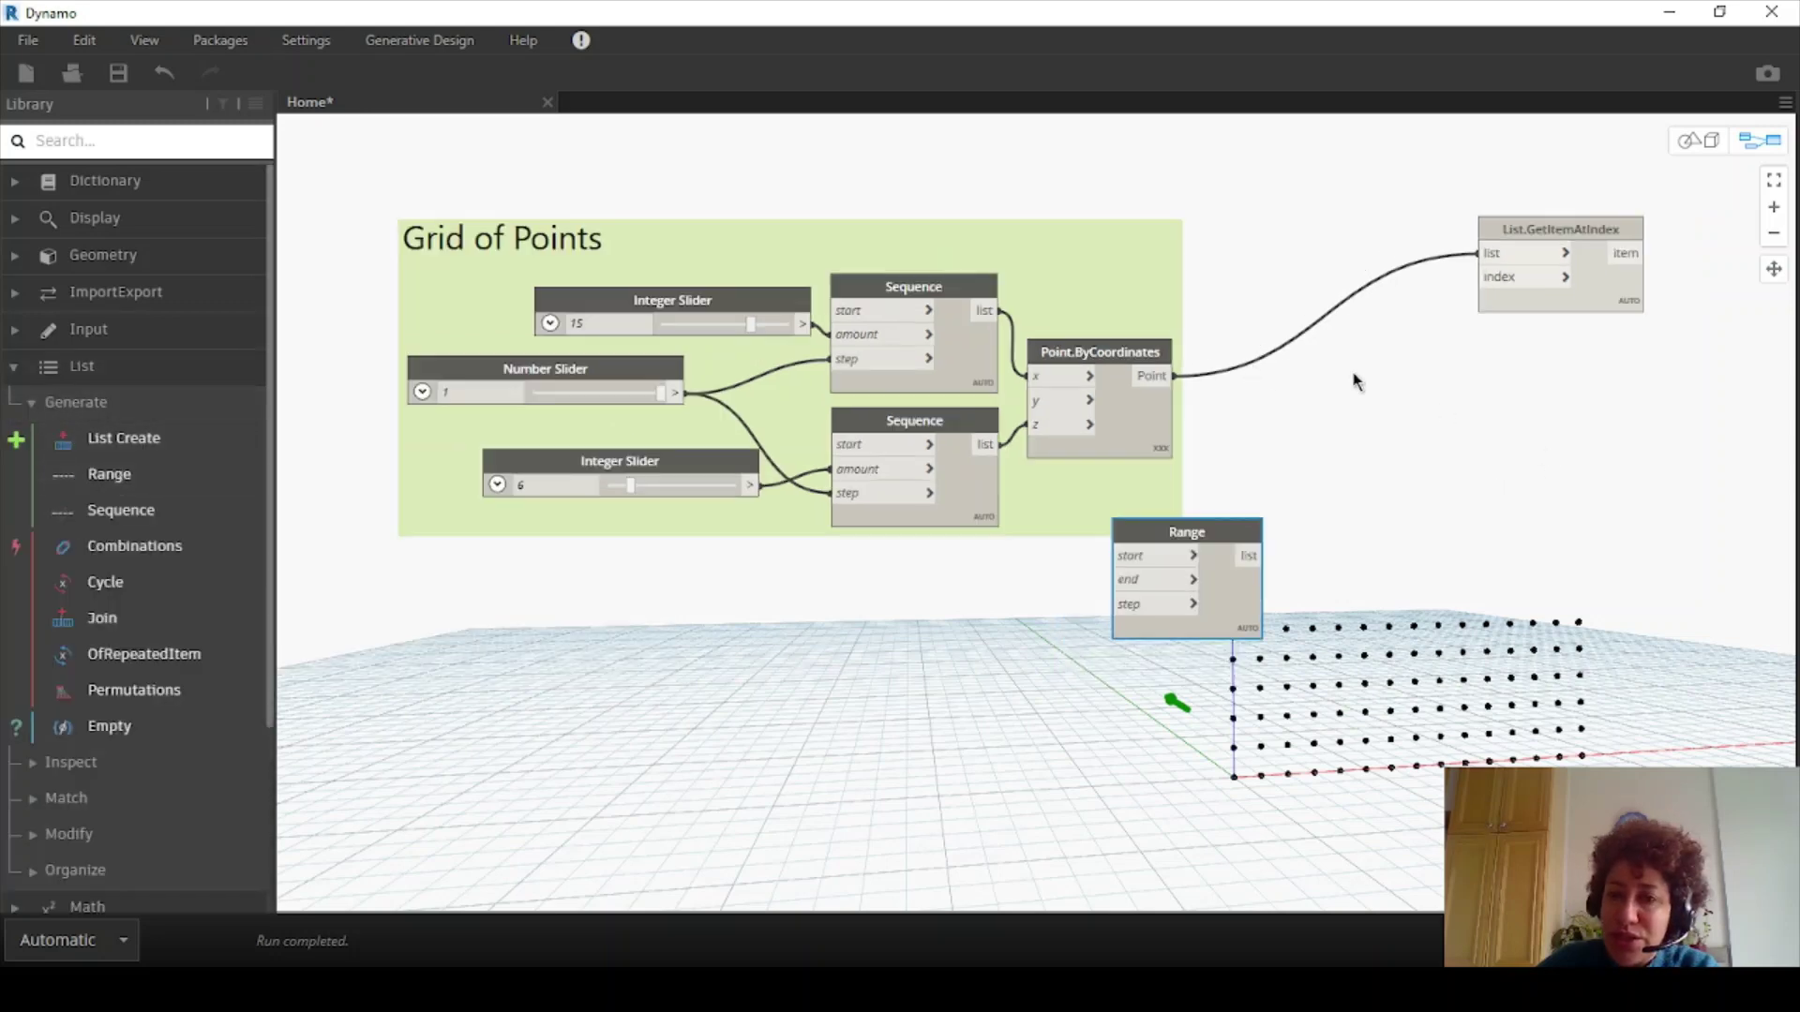
left_click_drag(1443, 274, 1566, 266)
left_click_drag(1082, 572, 1309, 211)
scroll(1386, 266, "up", 1)
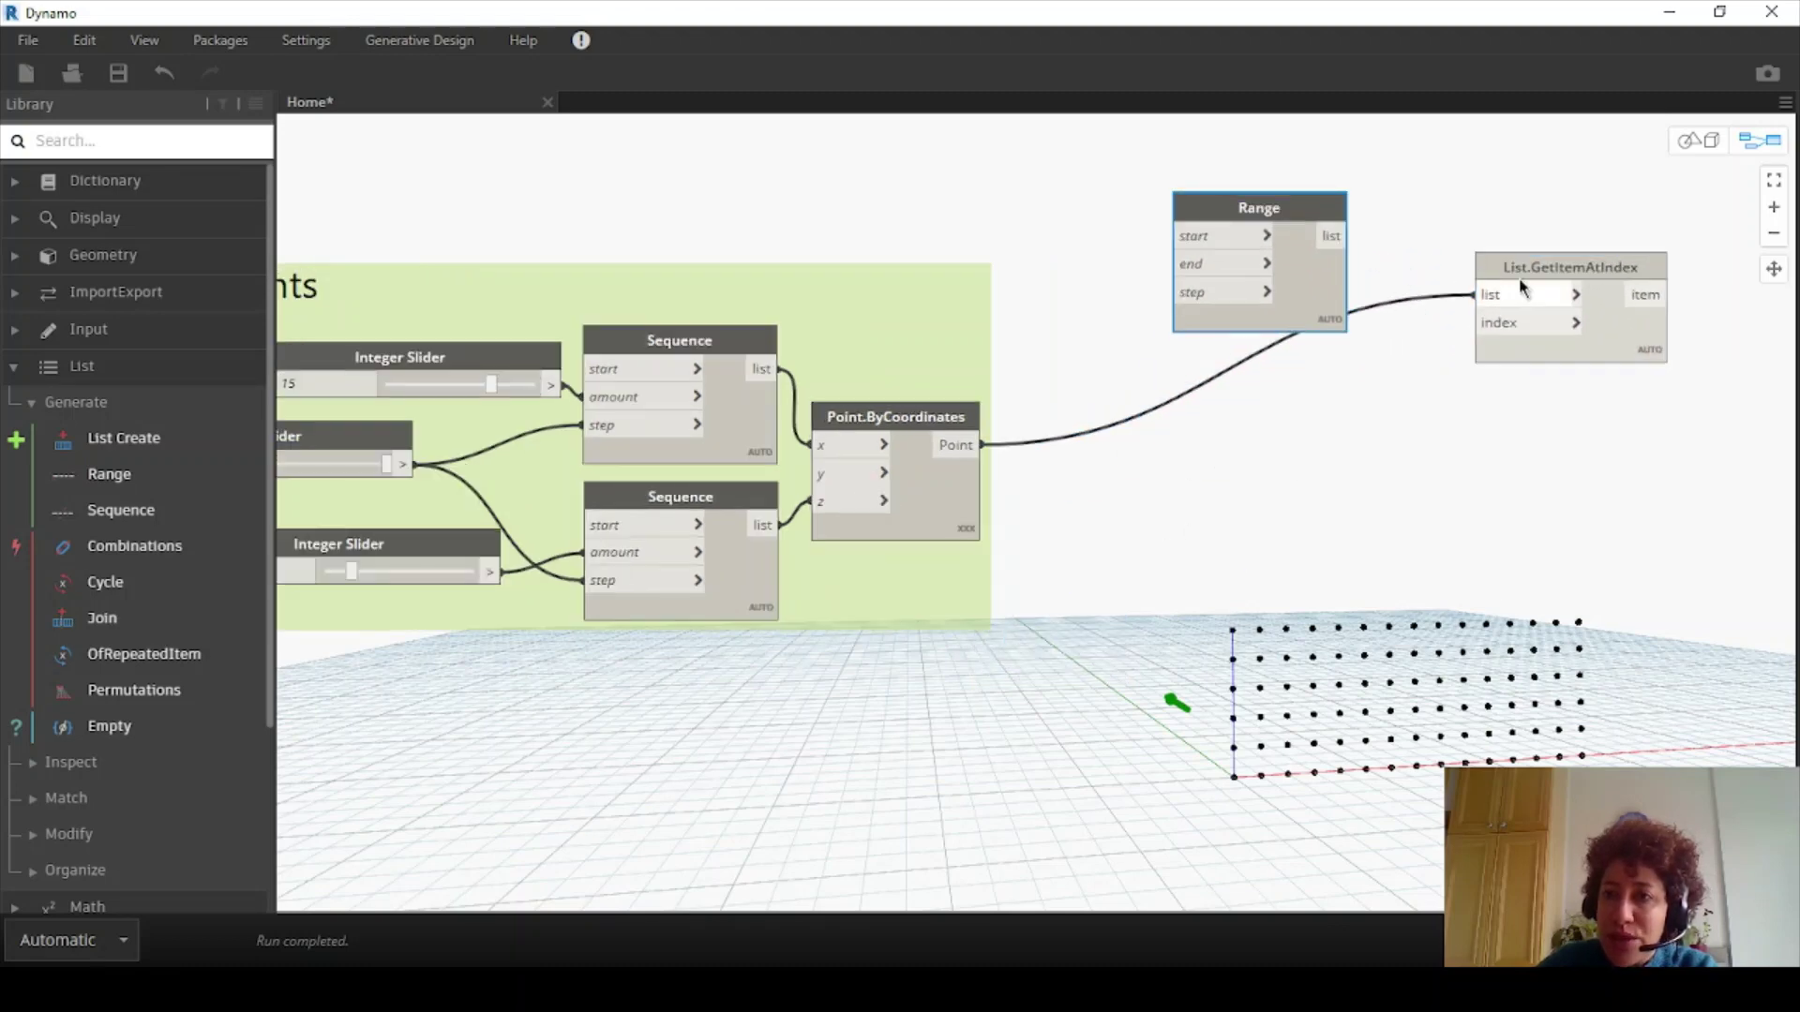
left_click_drag(1518, 277, 1600, 309)
left_click_drag(1299, 210, 1421, 218)
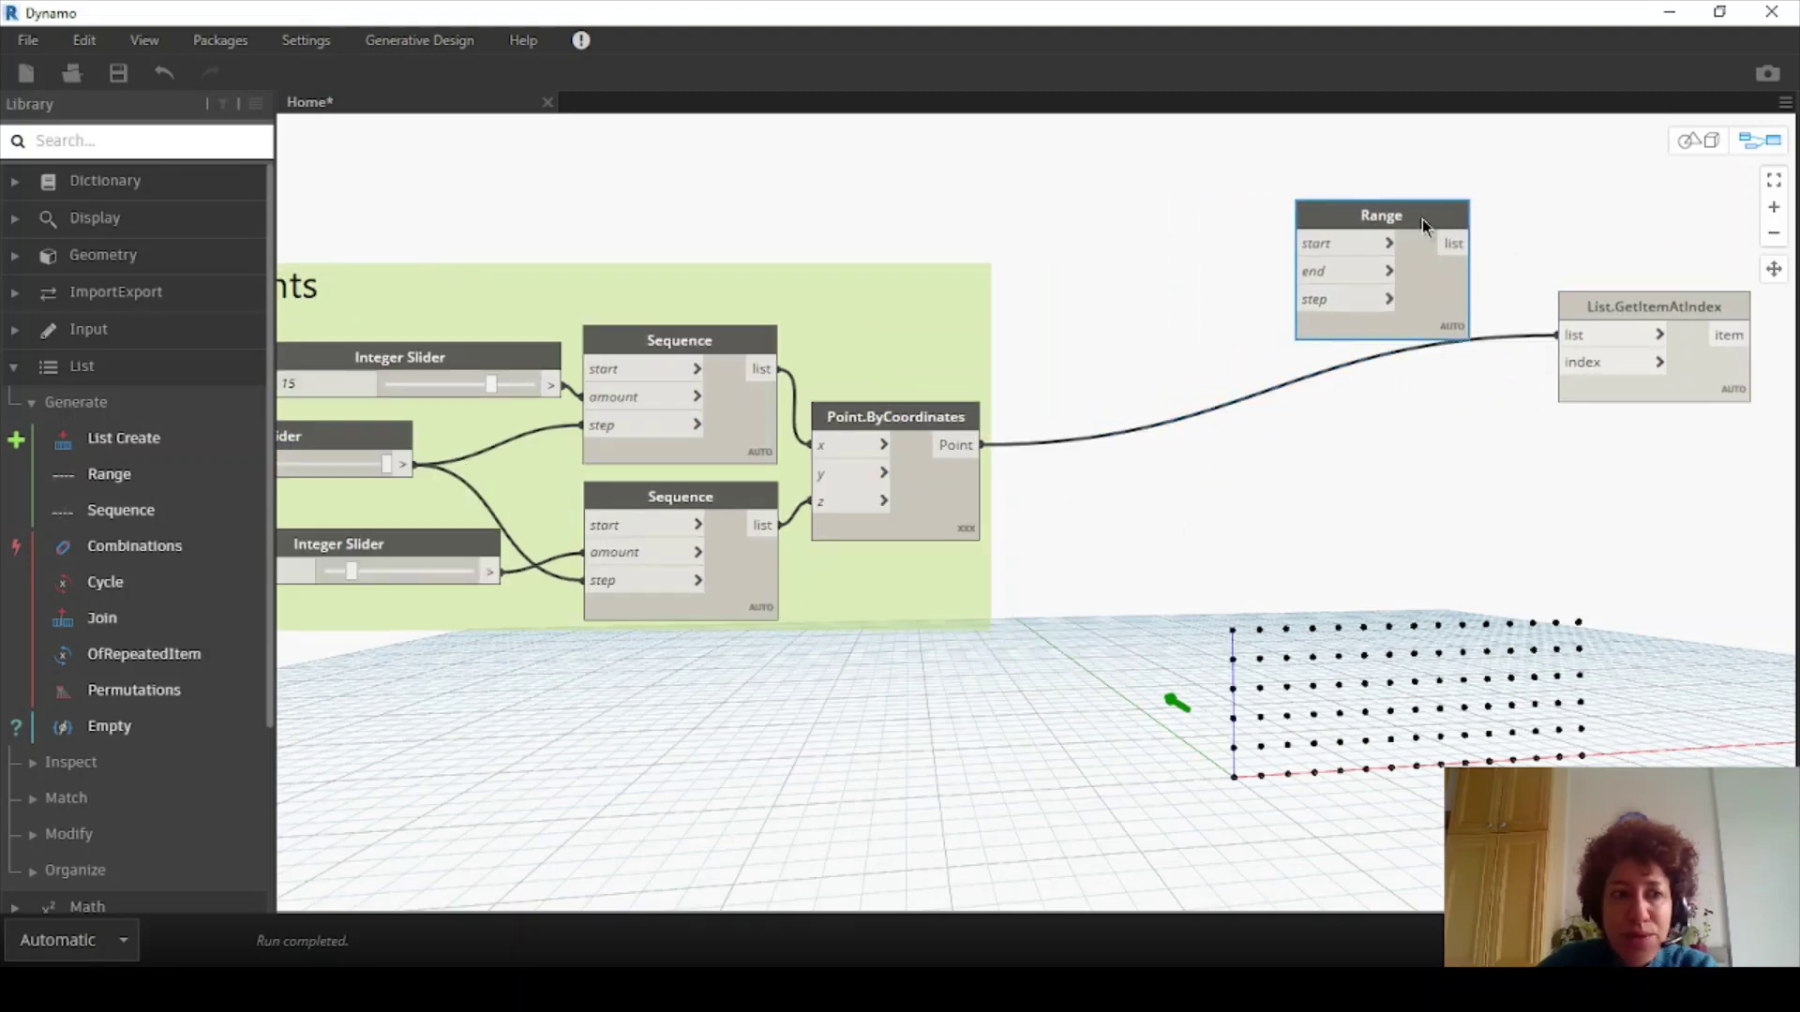
Add a List.Count node and place it in front of the Range node
left_click(8, 368)
left_click(9, 368)
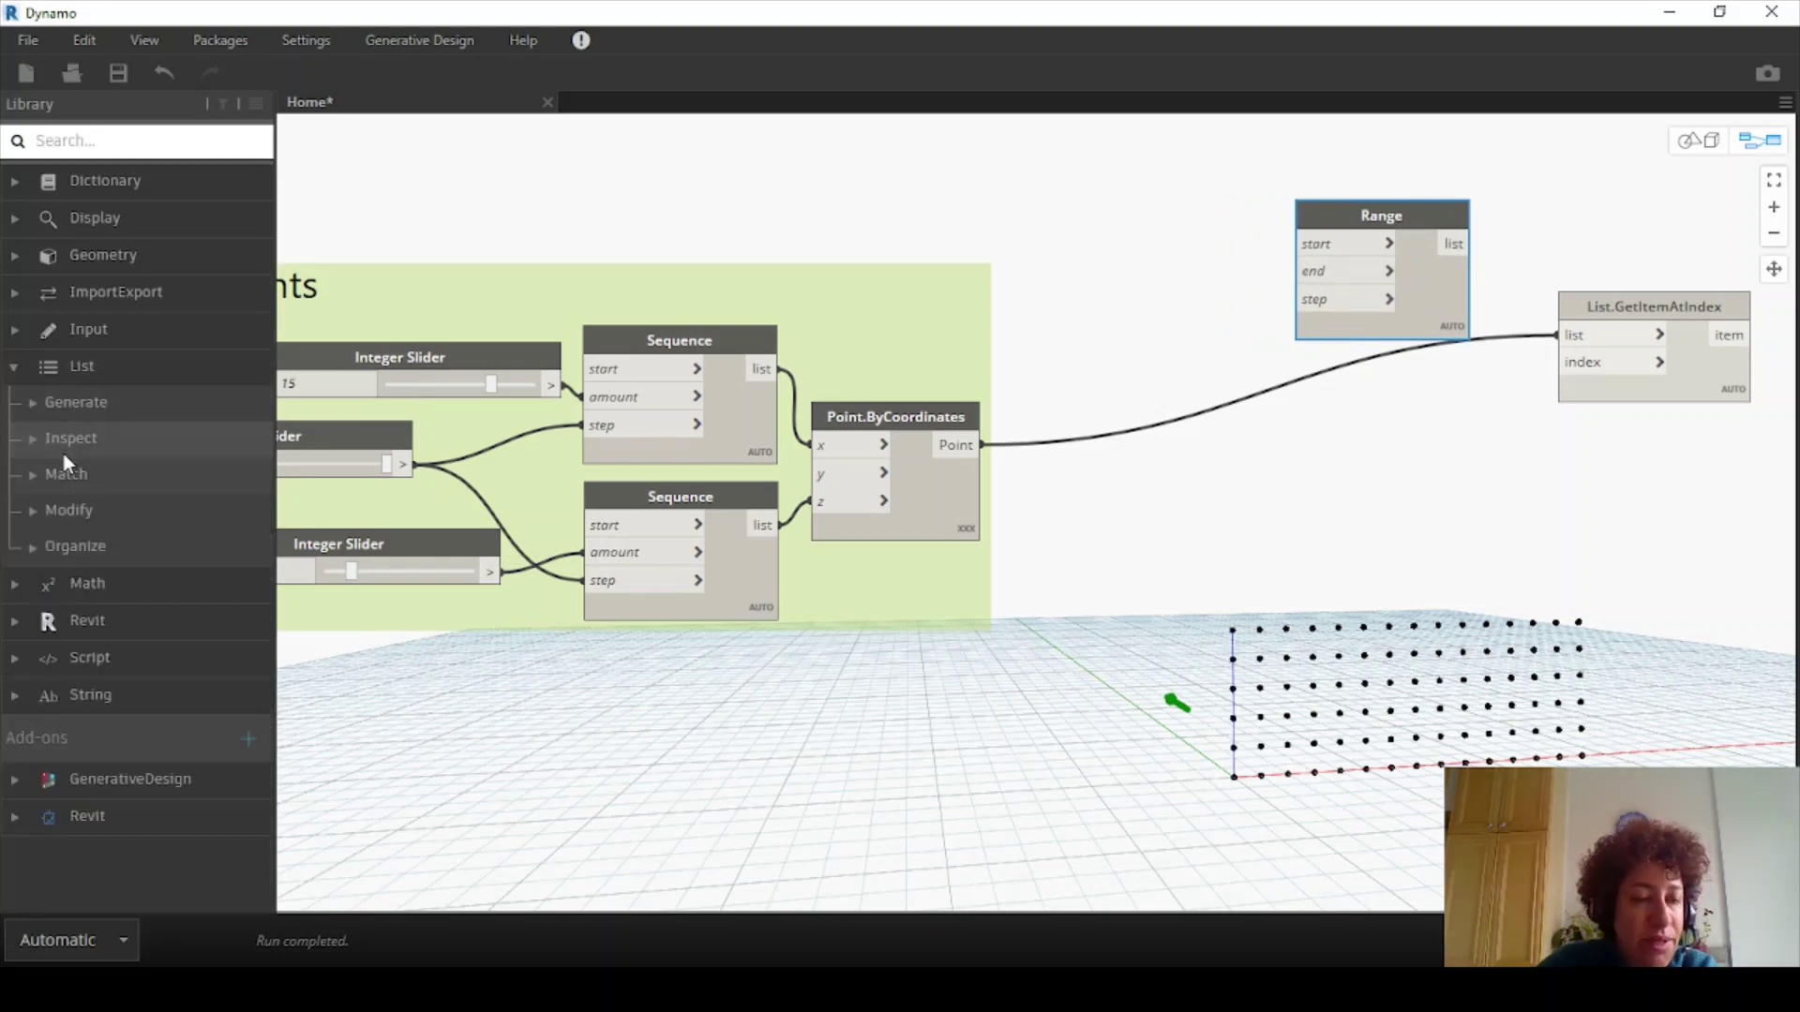
left_click(64, 454)
left_click(131, 689)
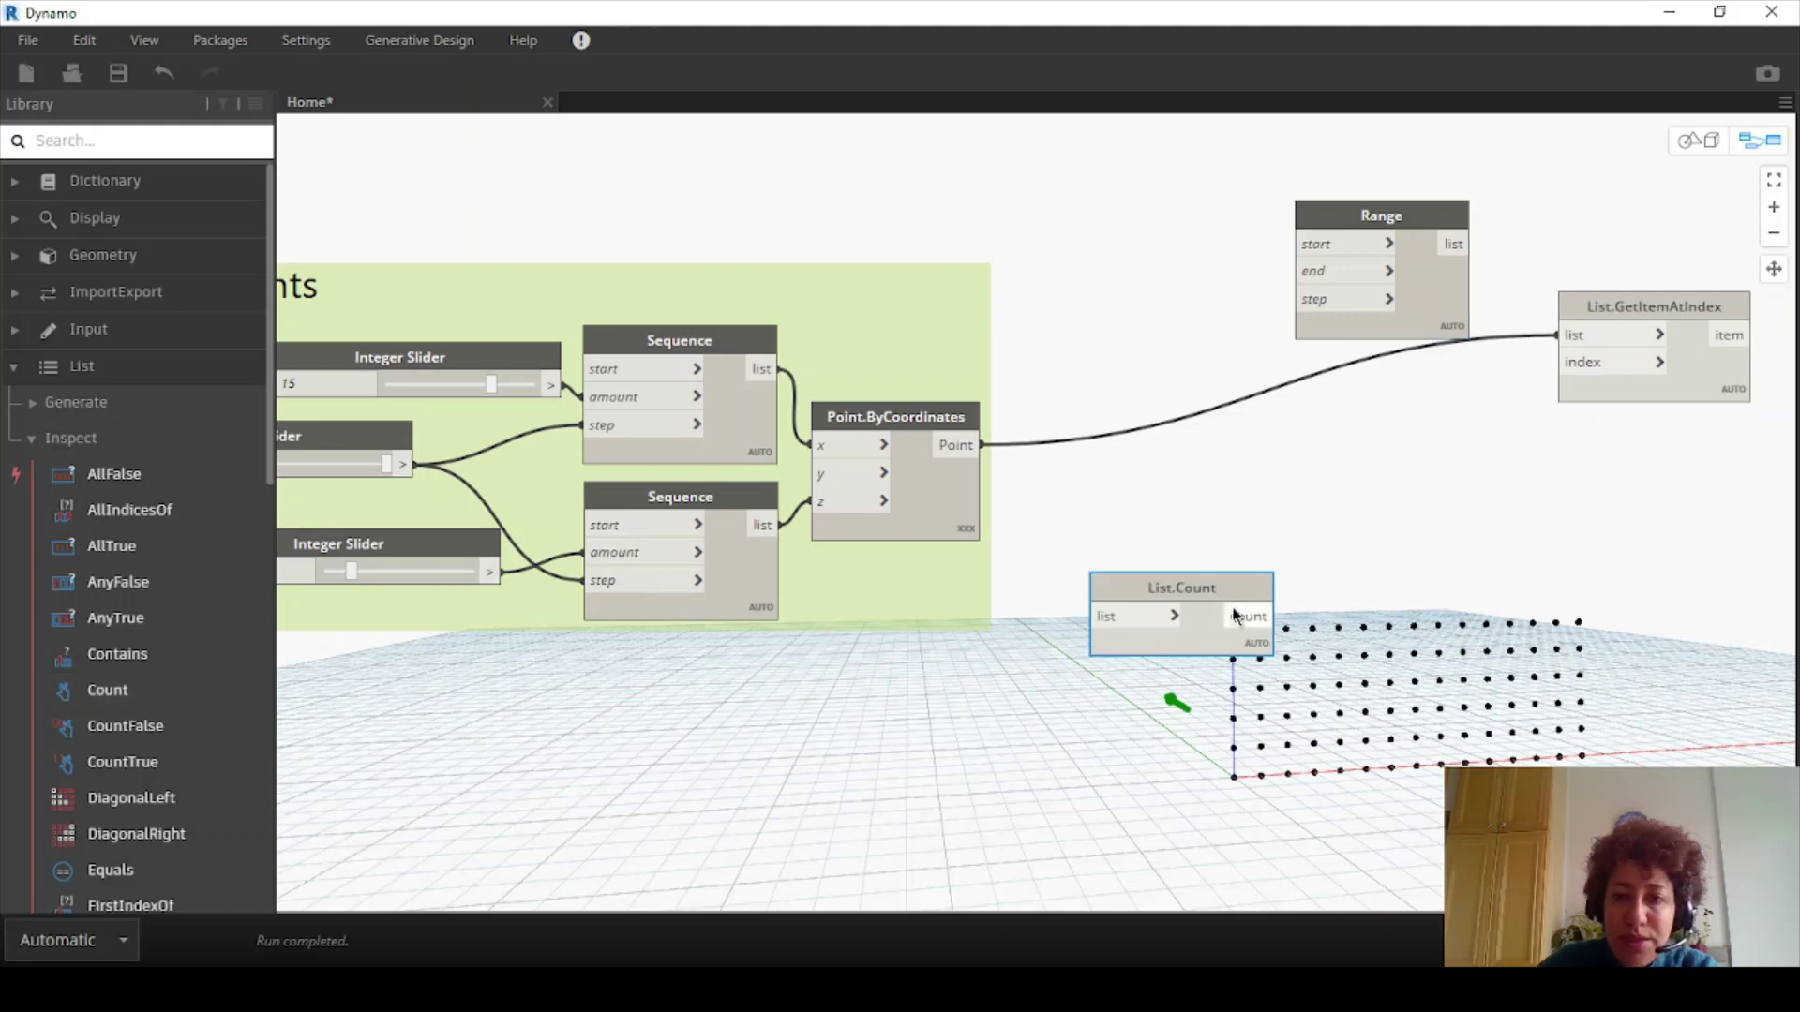
left_click_drag(1200, 581, 1150, 208)
Connect the Point output of Point.ByCoordinates to List.Count, and its count output to the end input of Range
left_click(985, 445)
left_click(1064, 279)
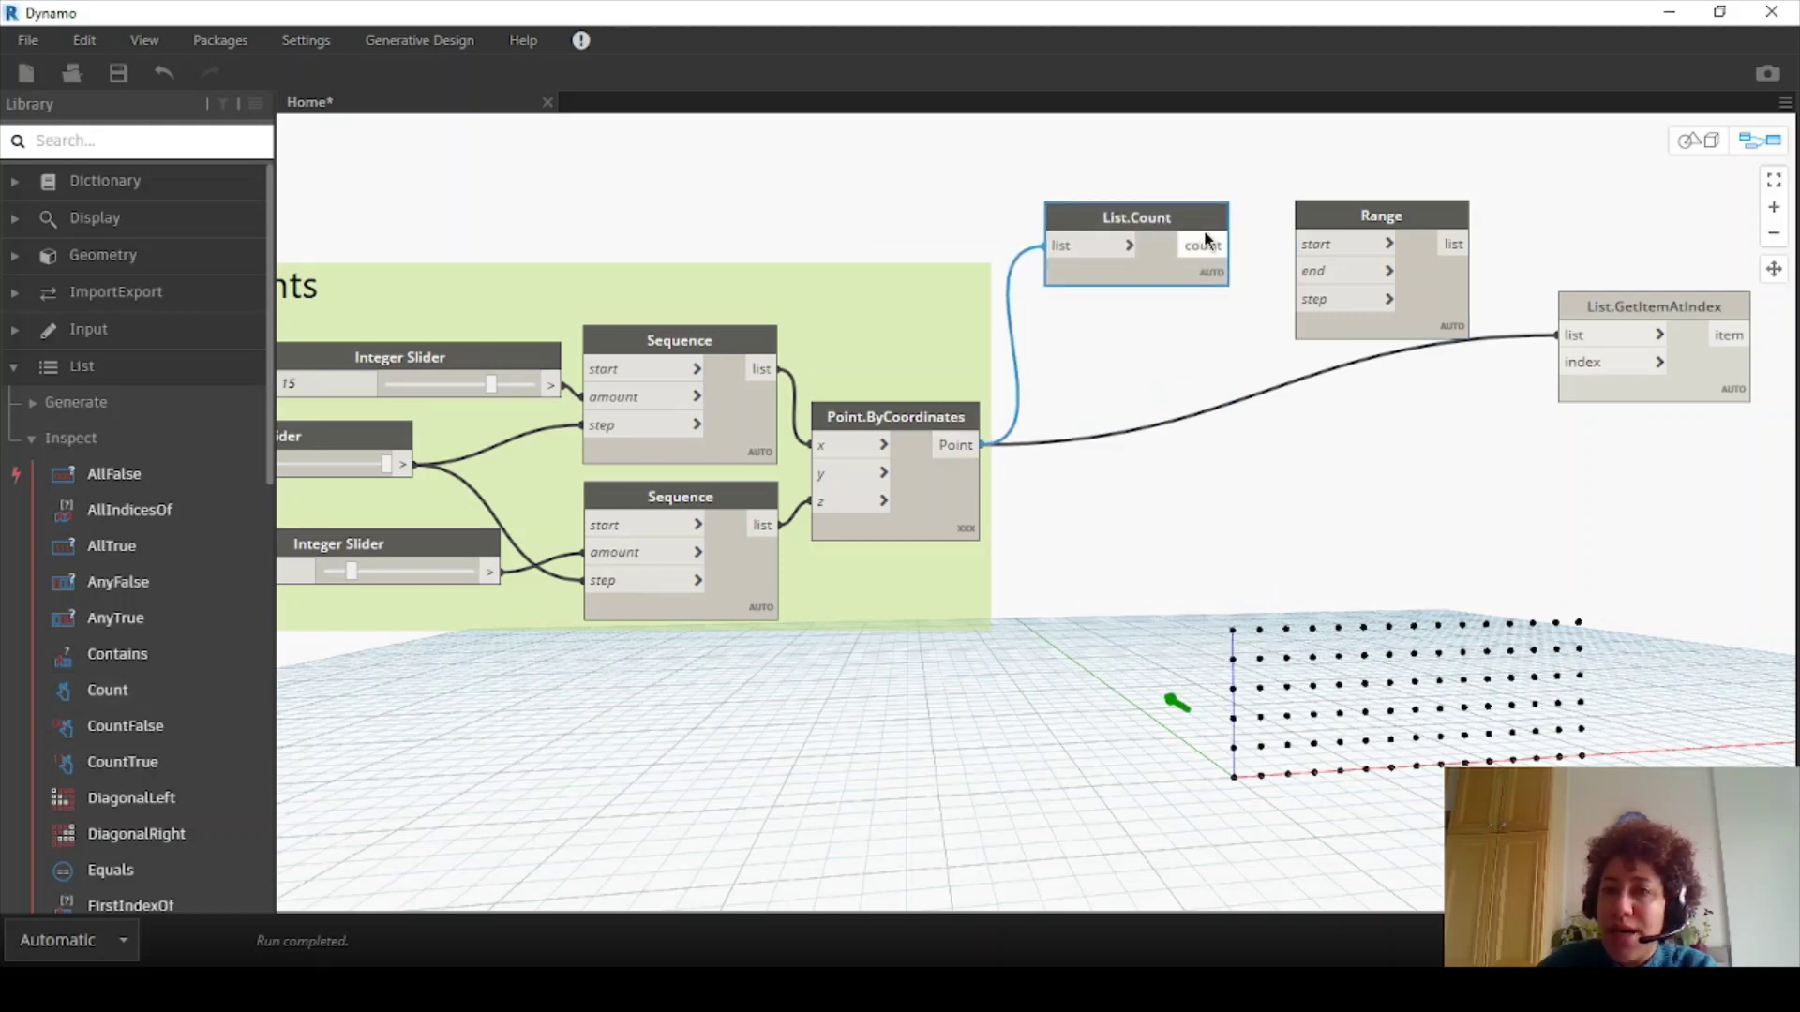
left_click(1209, 246)
left_click(1368, 271)
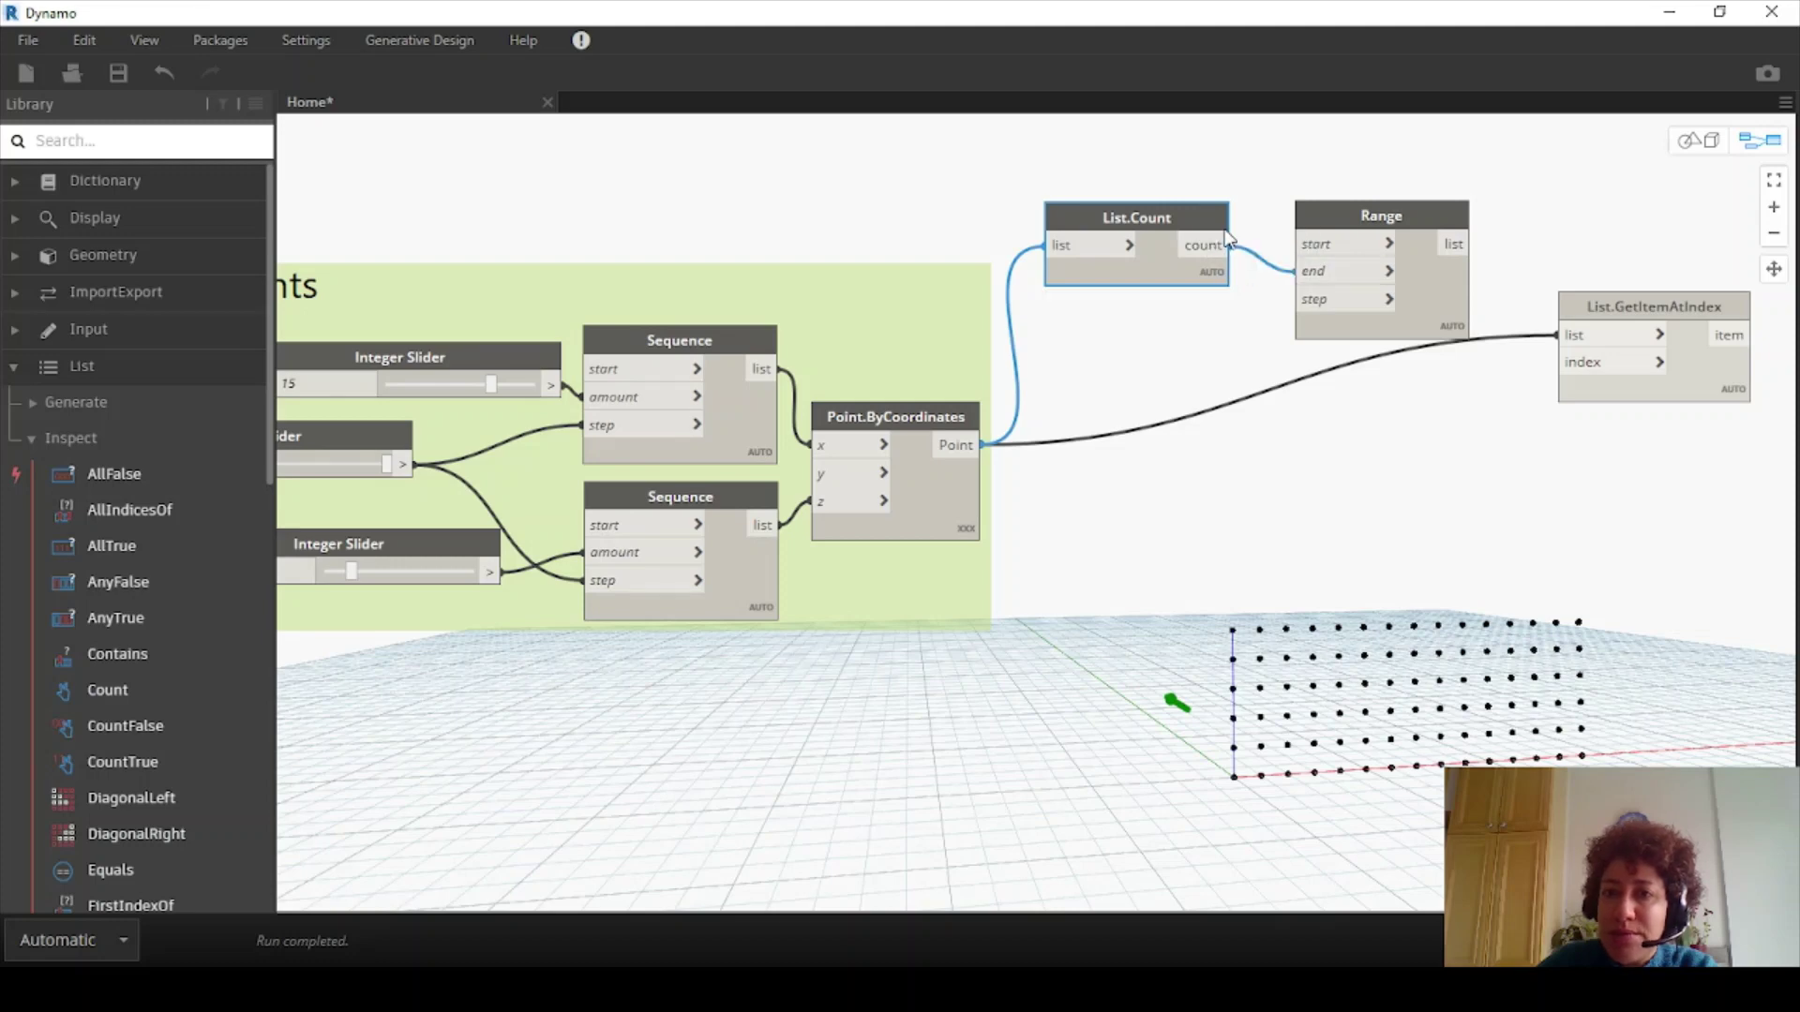
Display the output lists of List.Count and Range, and spread the Range and List.GetItemAtIndex nodes farther apart
mouse_move(1213, 313)
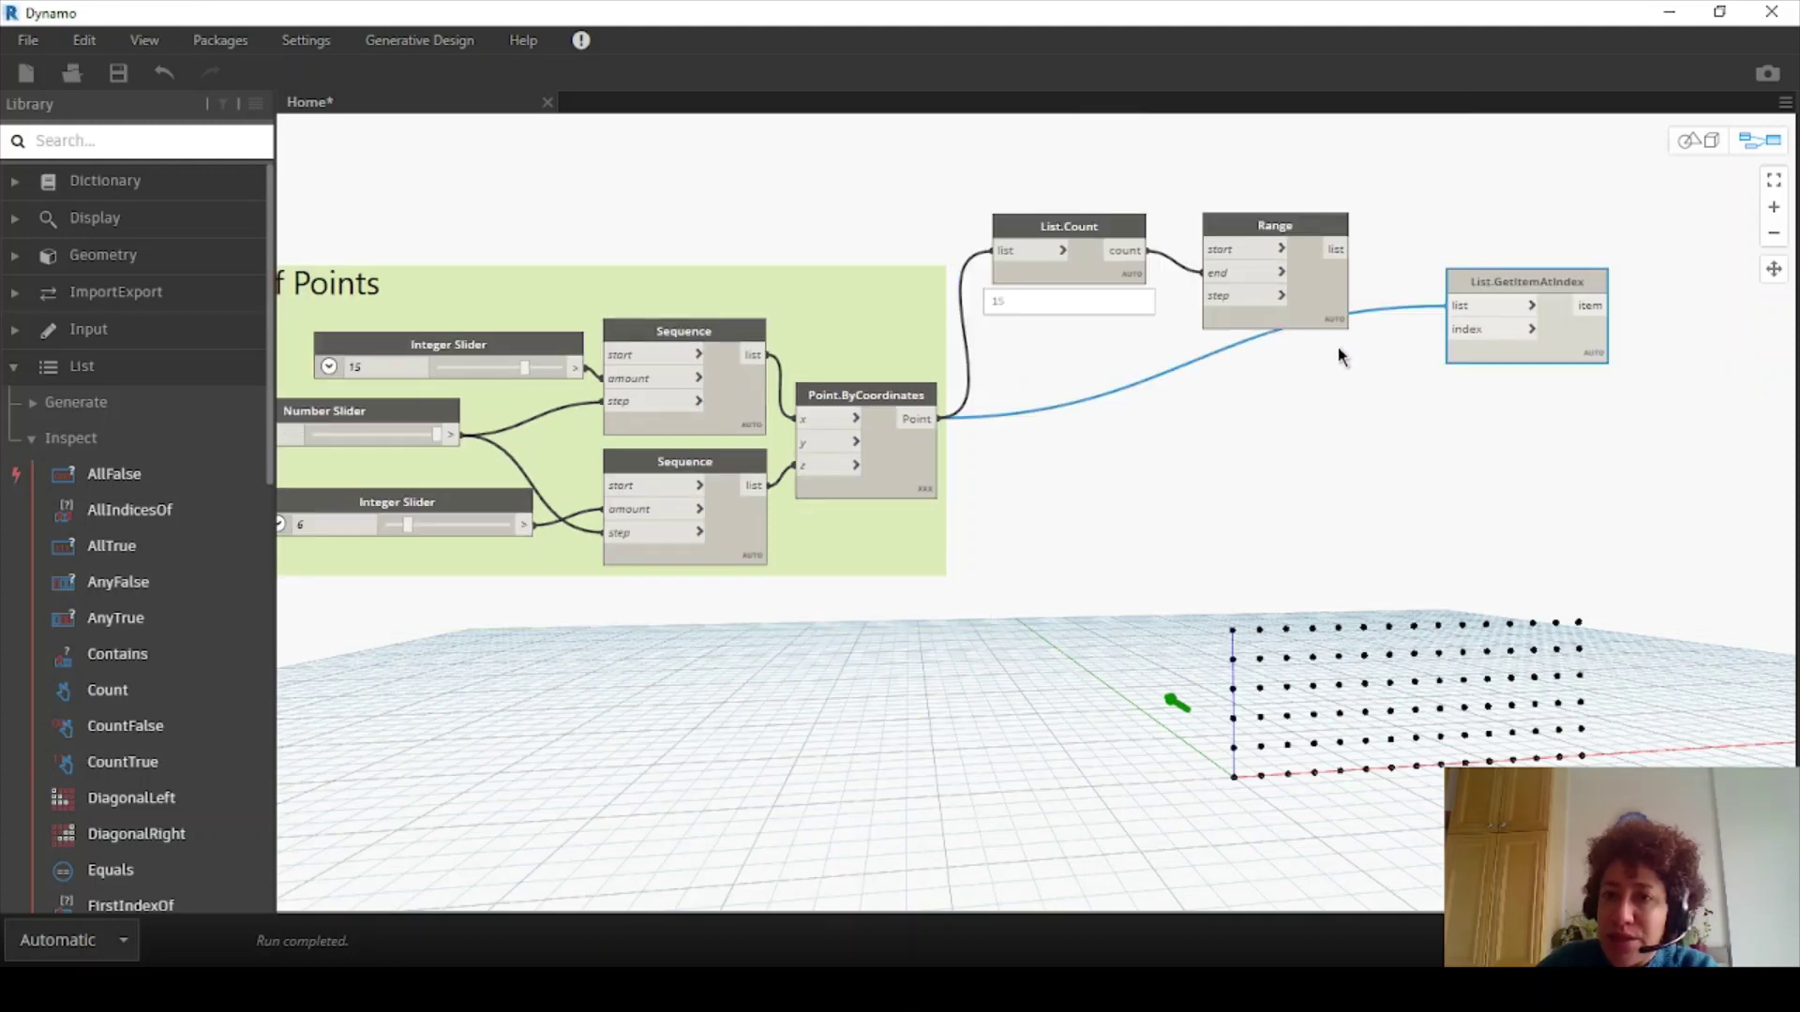
left_click(1336, 350)
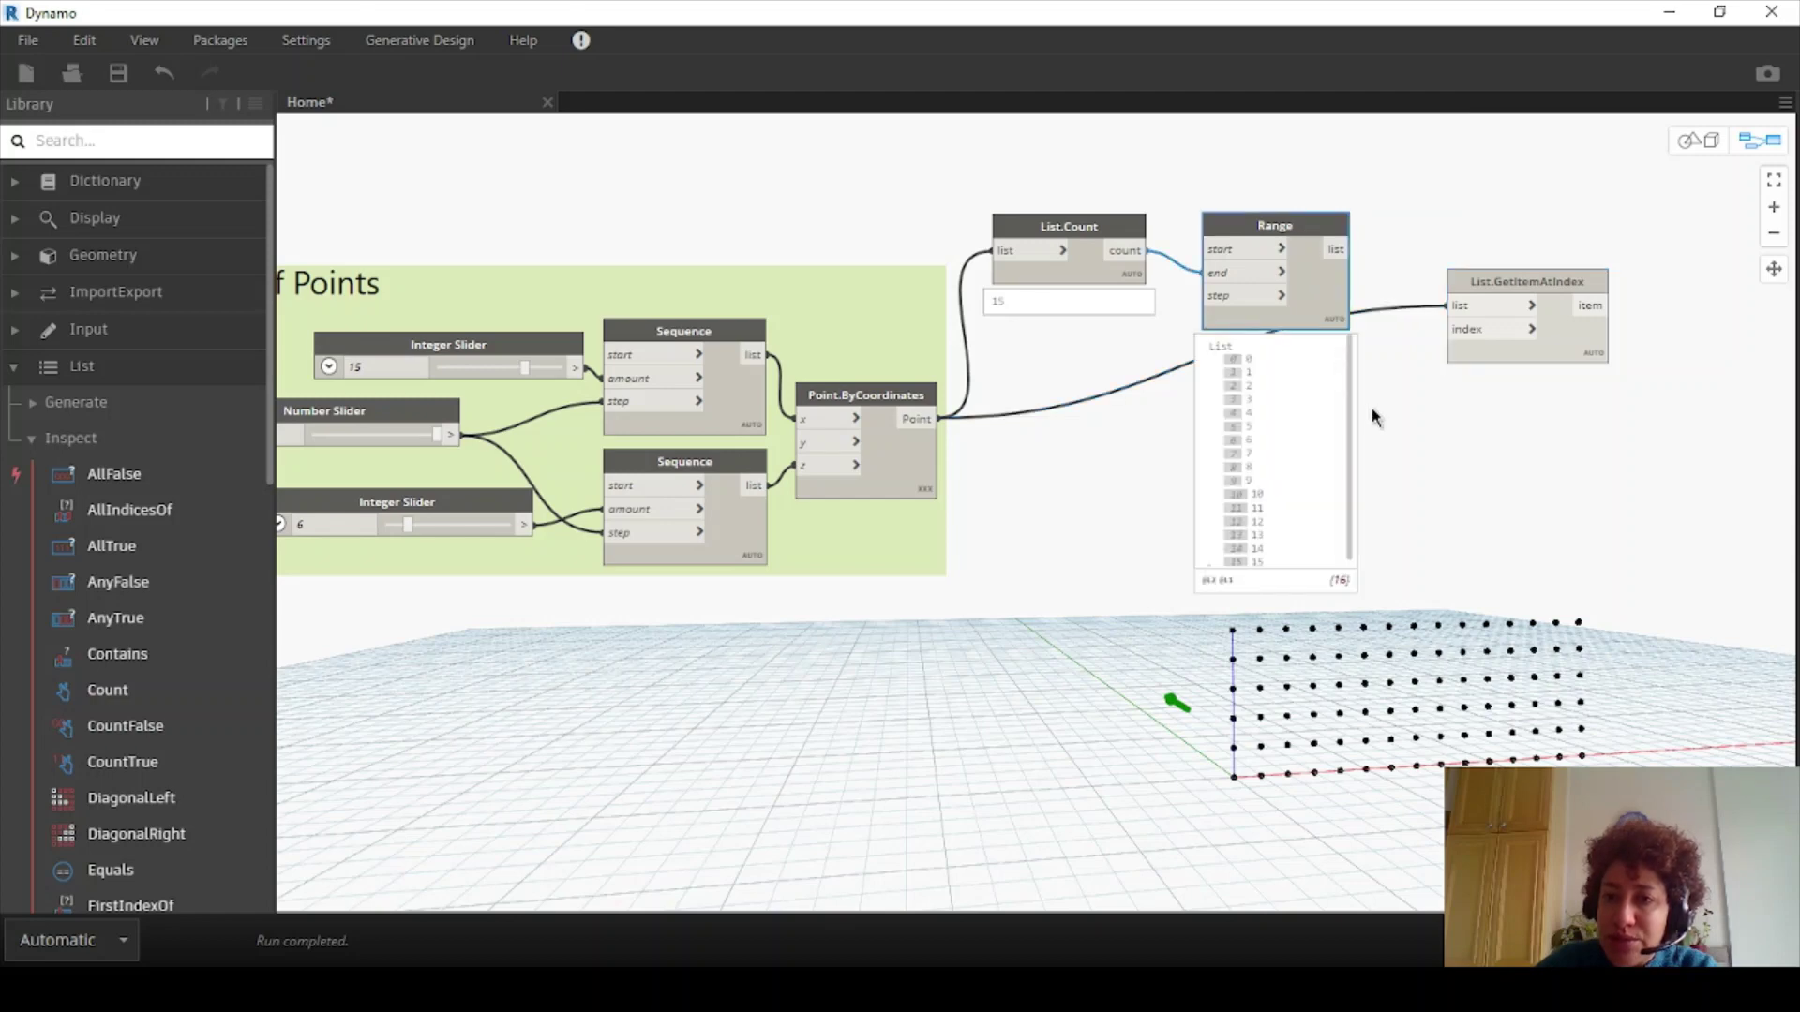
scroll(1370, 408, "up", 2)
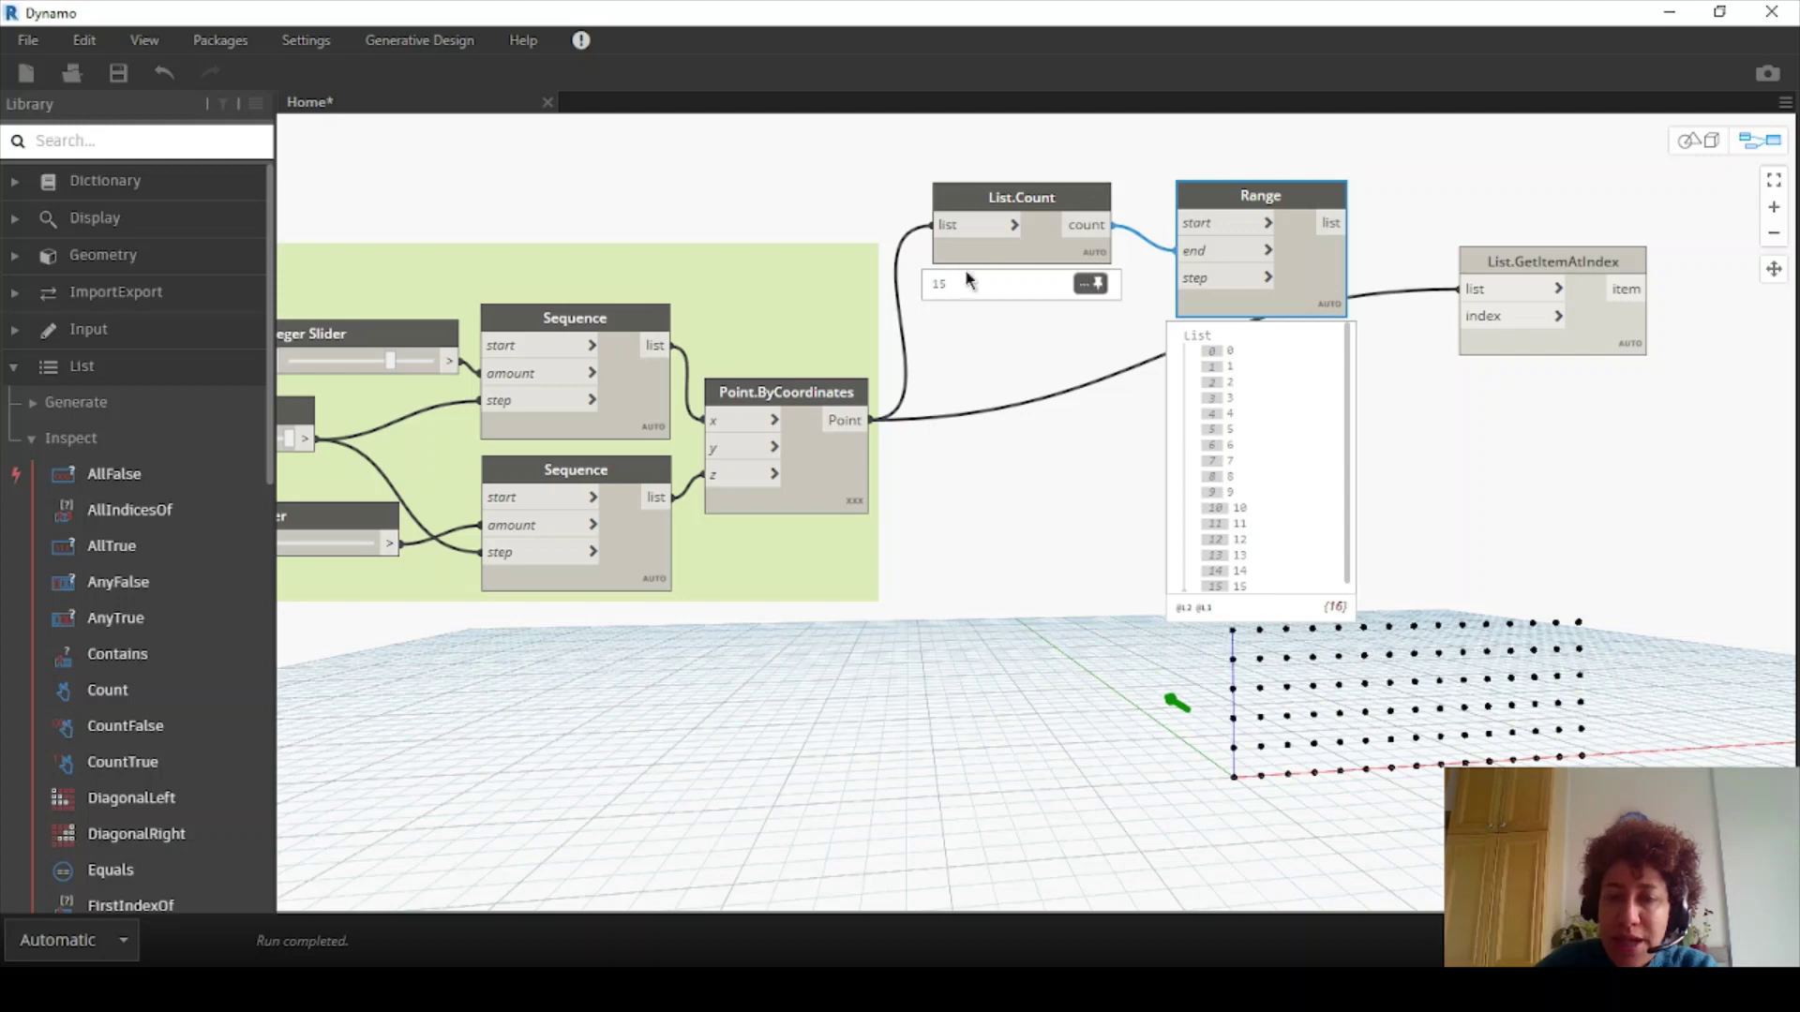
scroll(1143, 224, "down", 2)
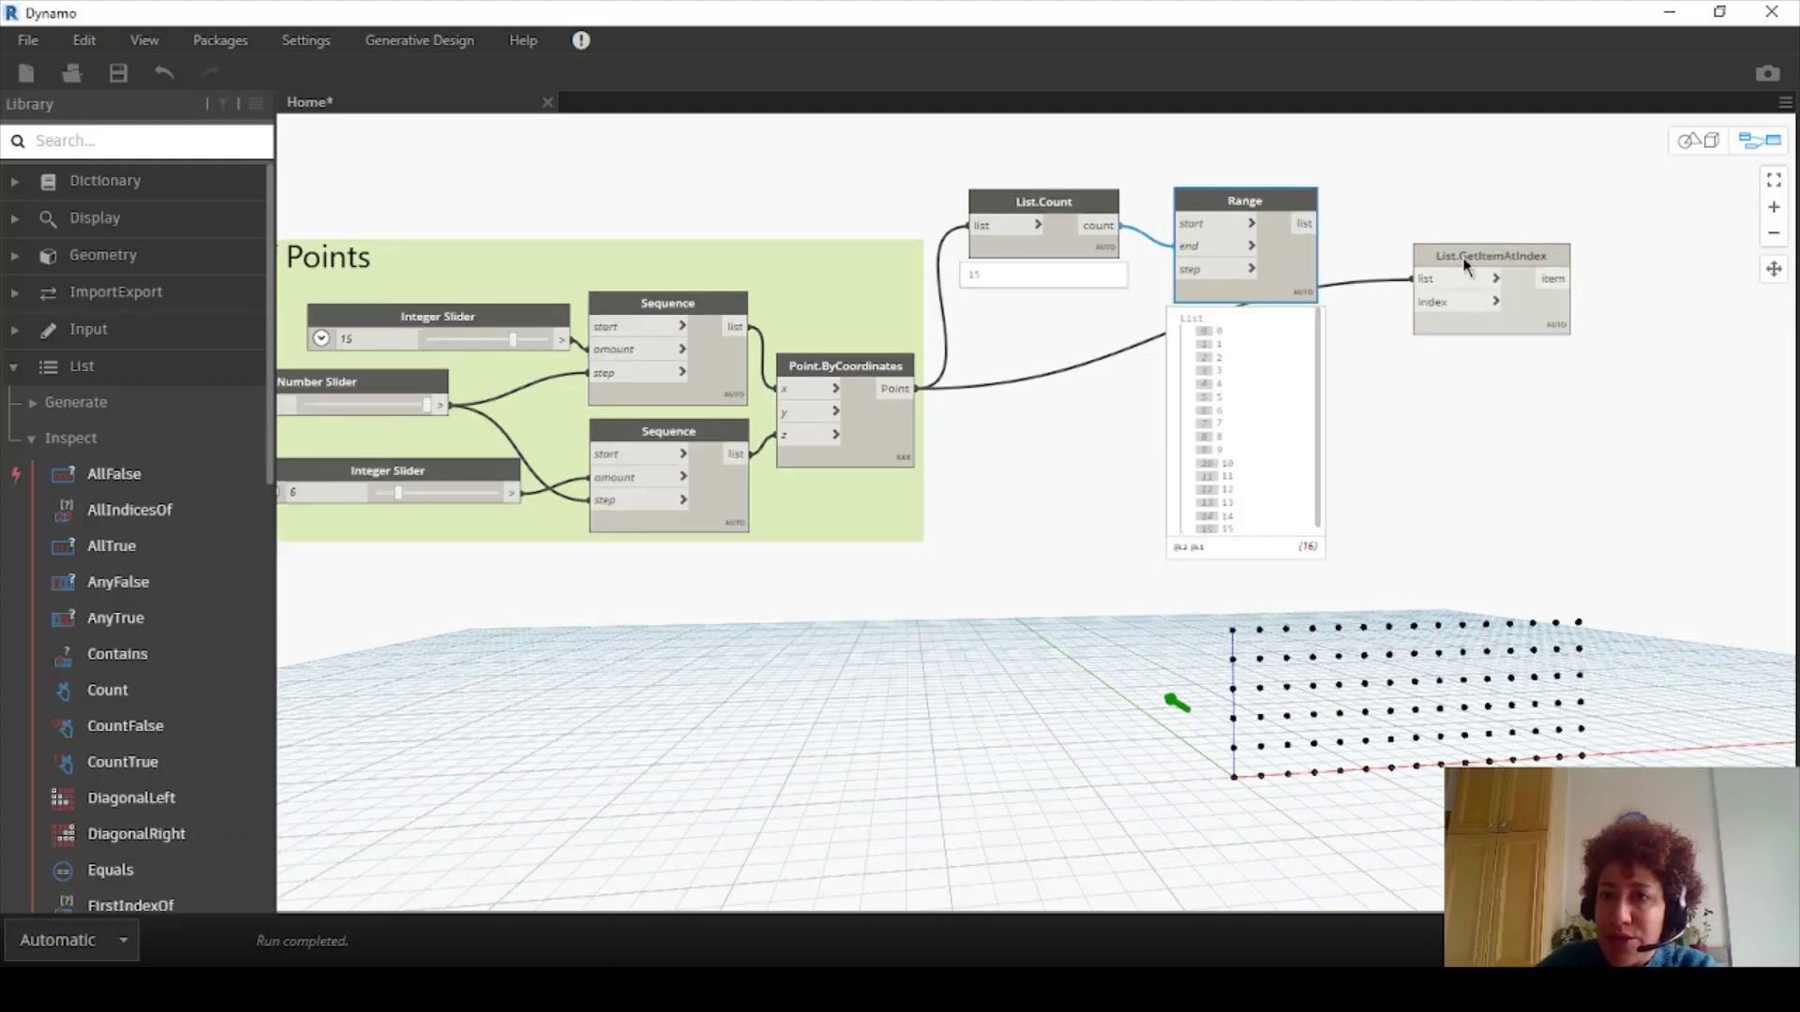
left_click_drag(1462, 257, 1579, 271)
left_click_drag(1289, 206, 1443, 310)
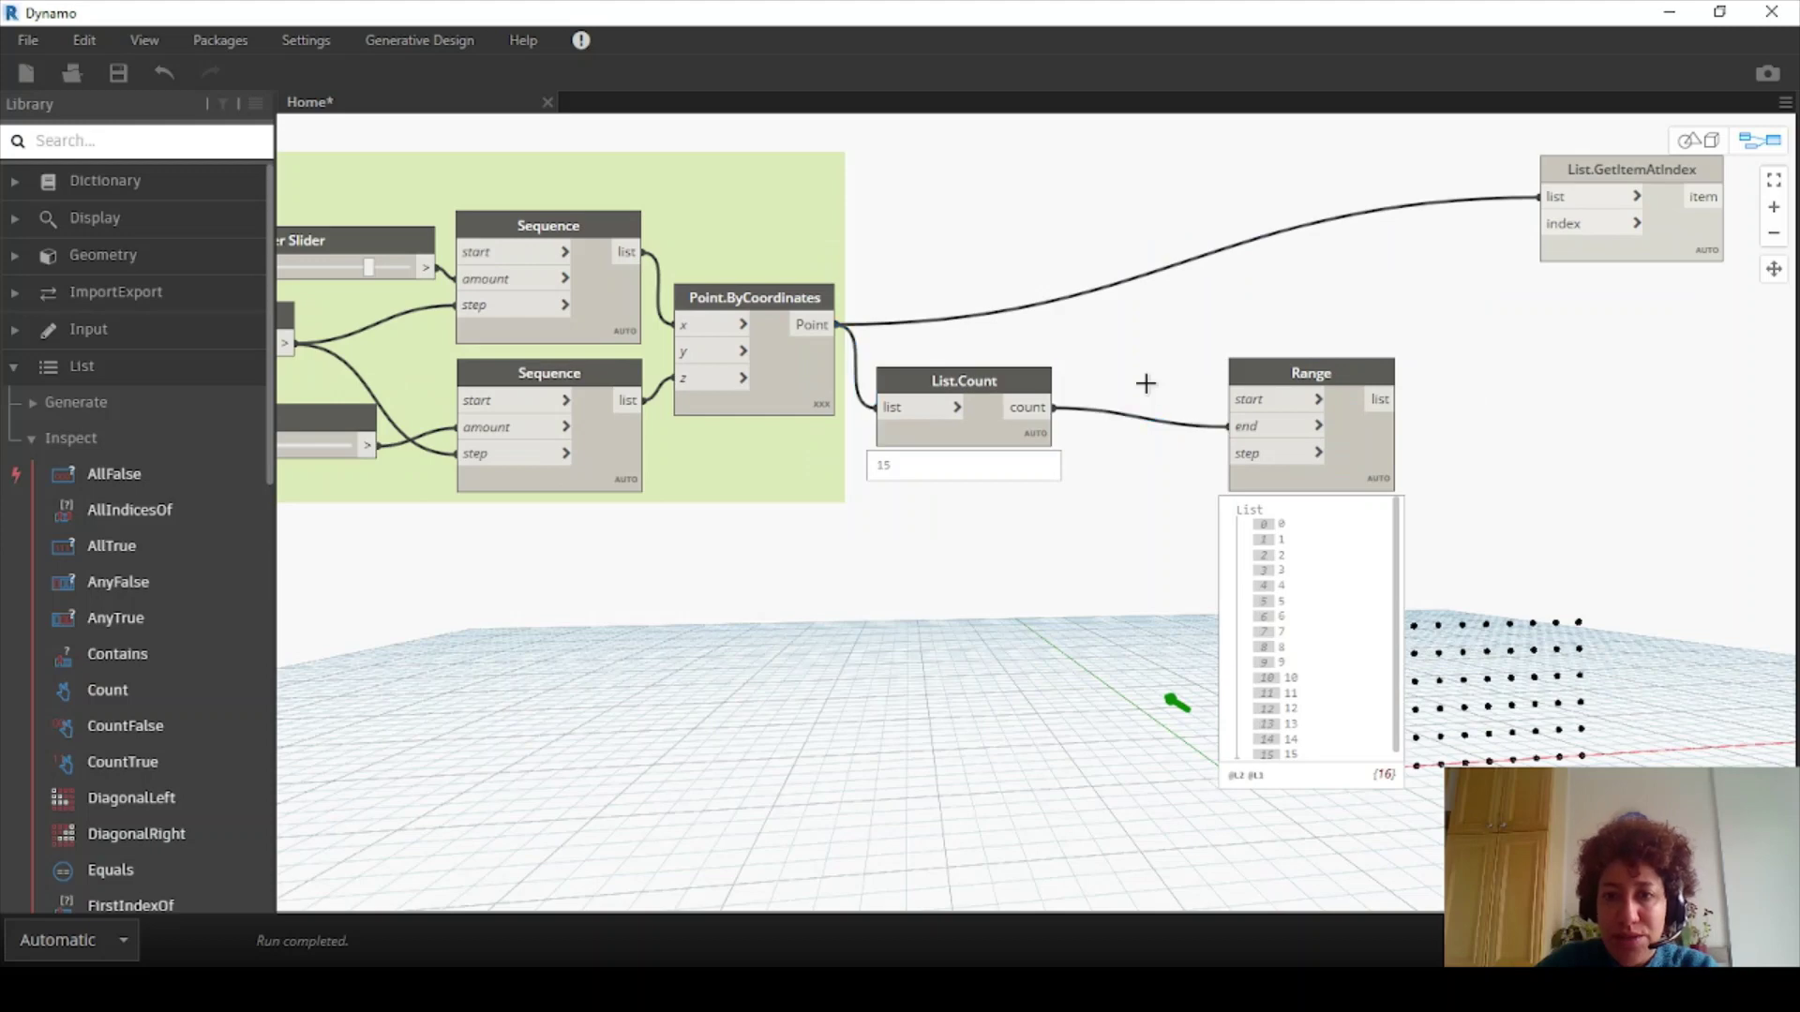
Add a Code Block with c-1; between List.Count and Range, and connect its output to the end input of Range
double_click(1144, 381)
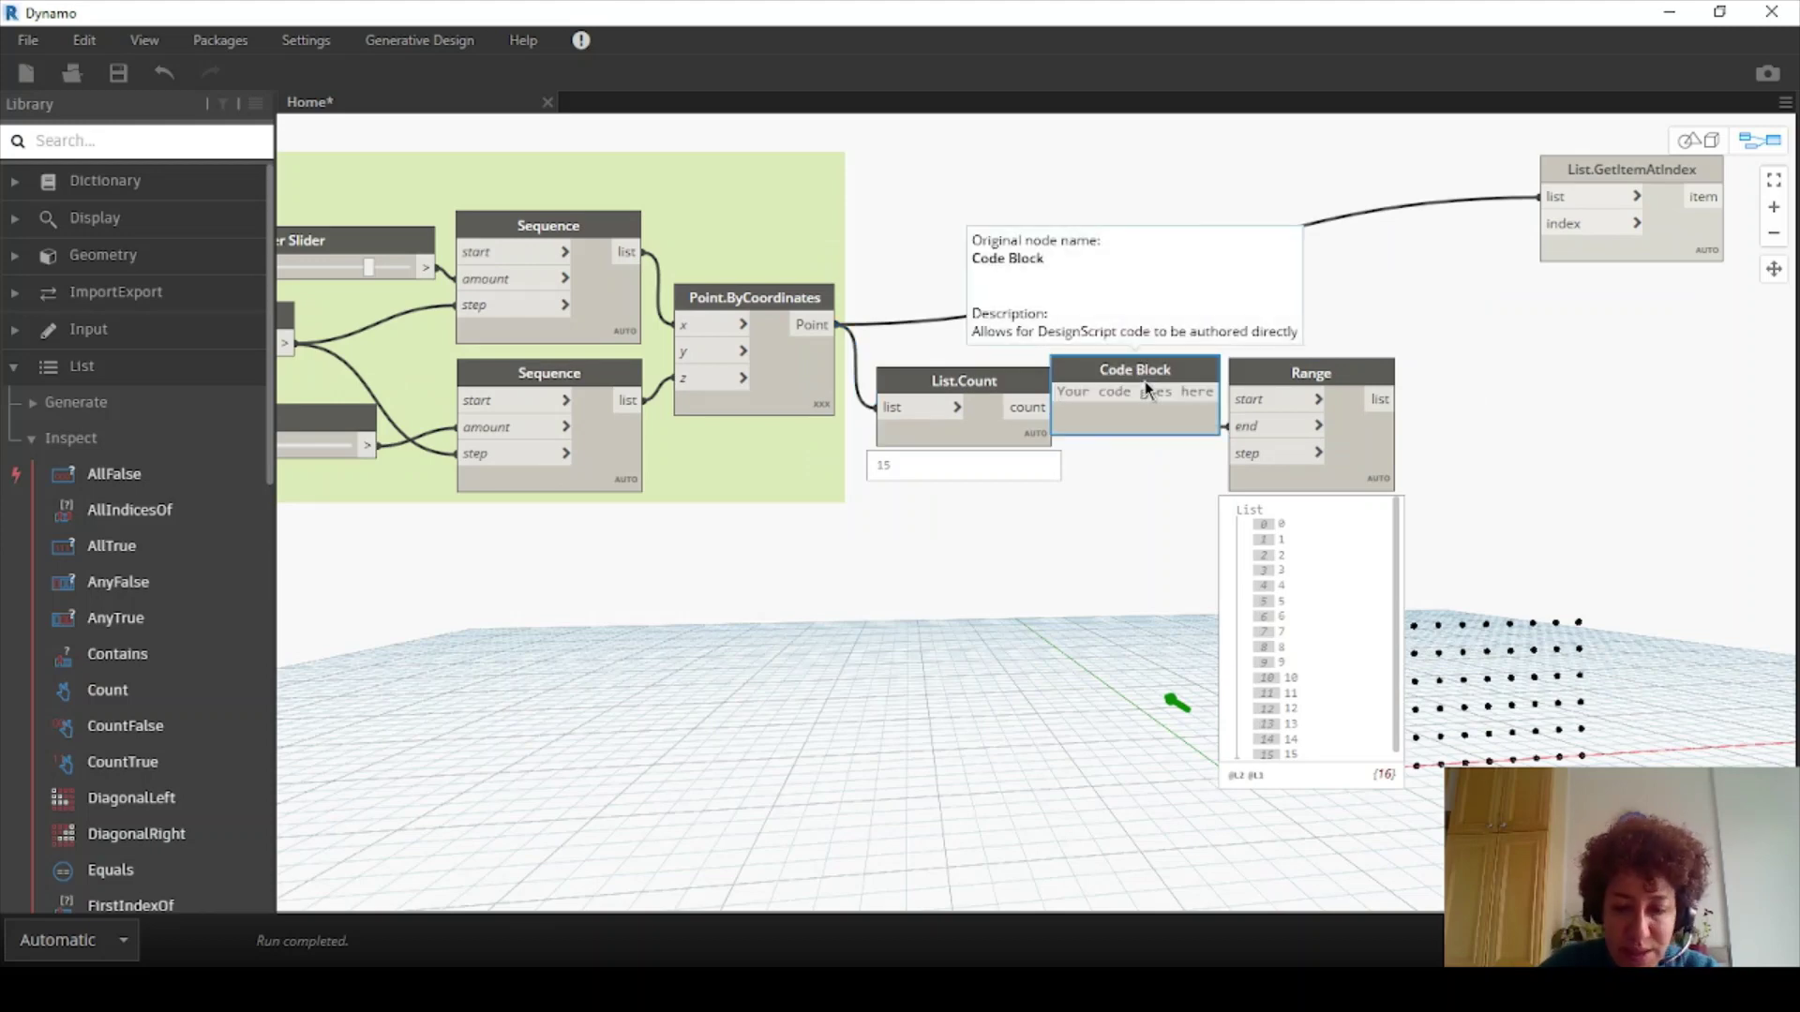
type("c-1;")
left_click(1190, 348)
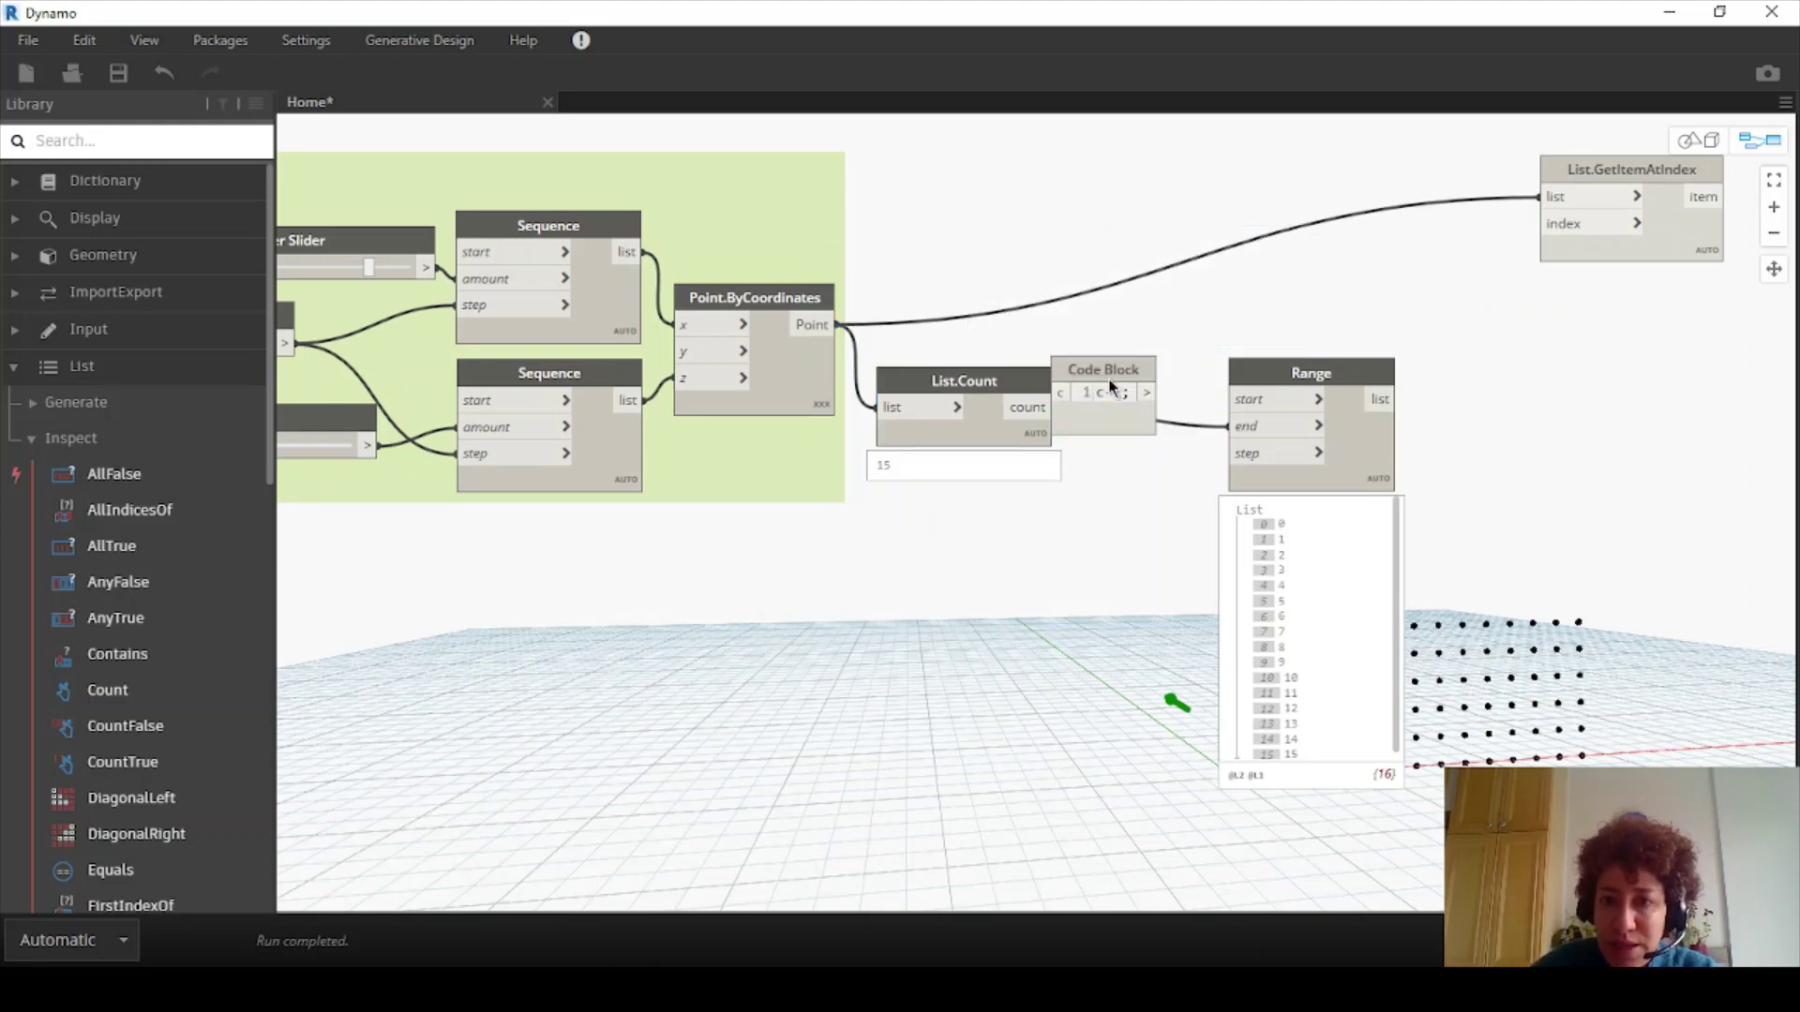
left_click_drag(1111, 370, 1134, 384)
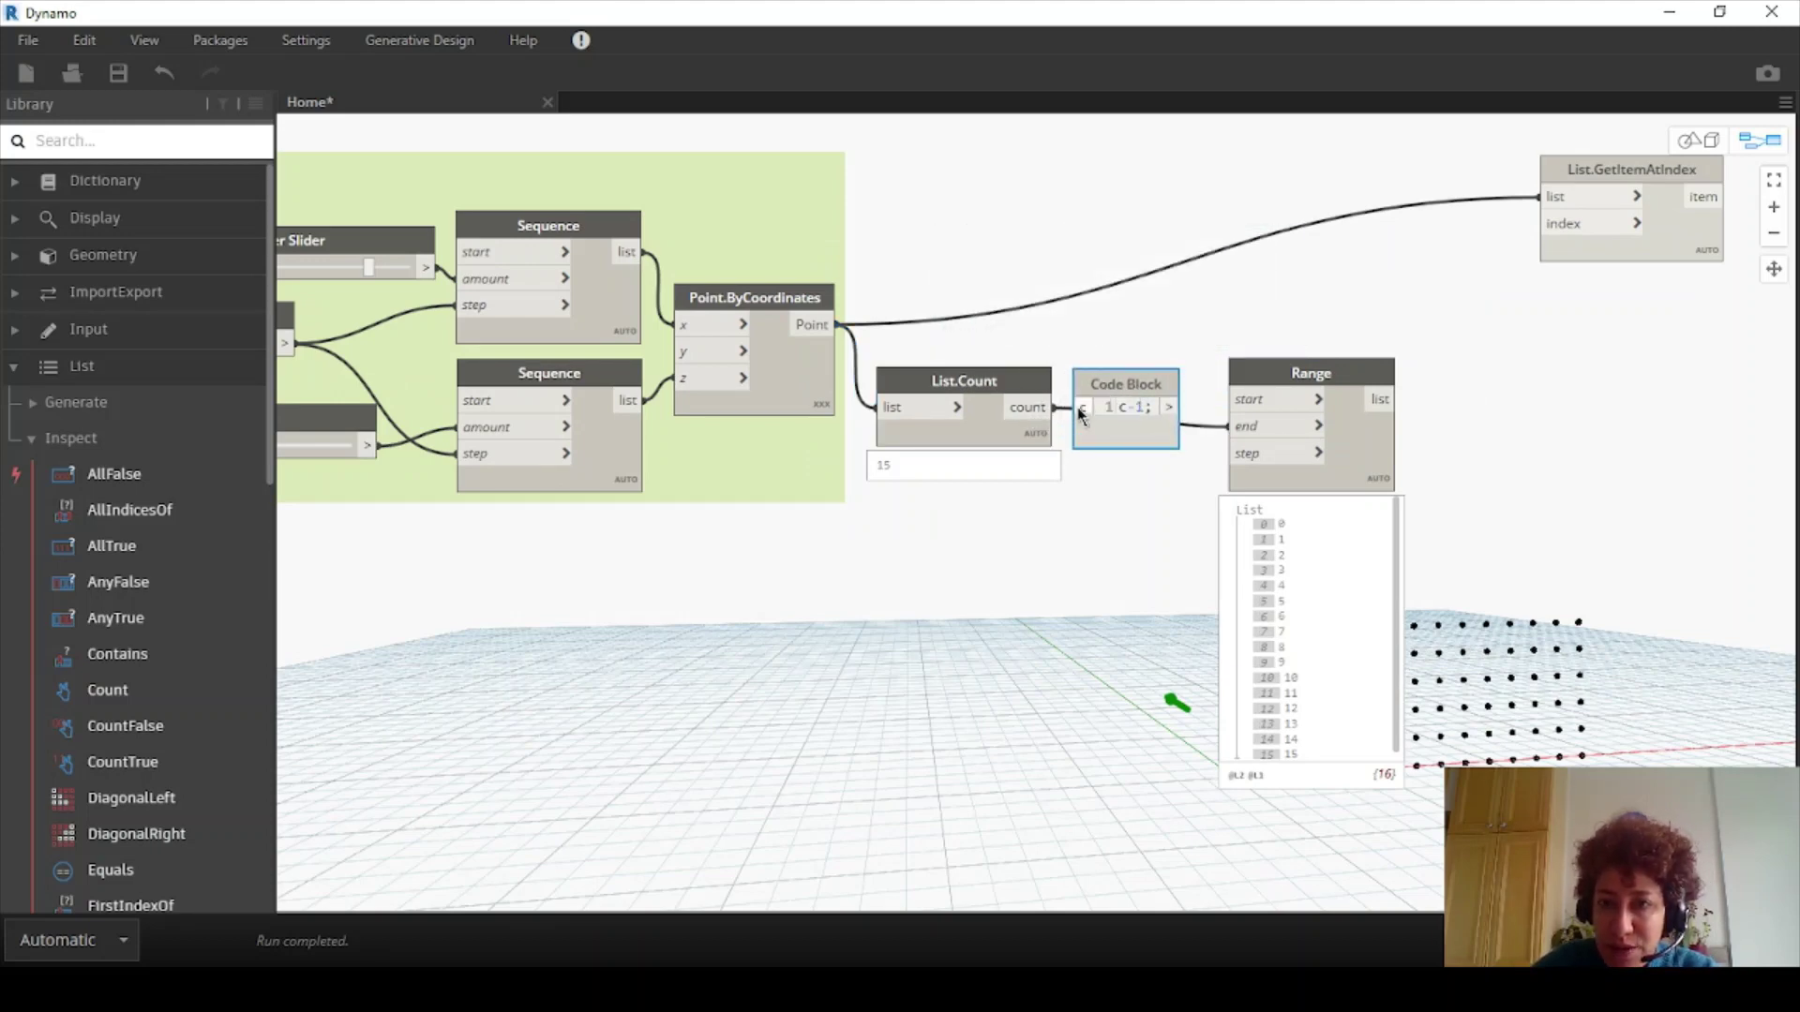
left_click(1250, 425)
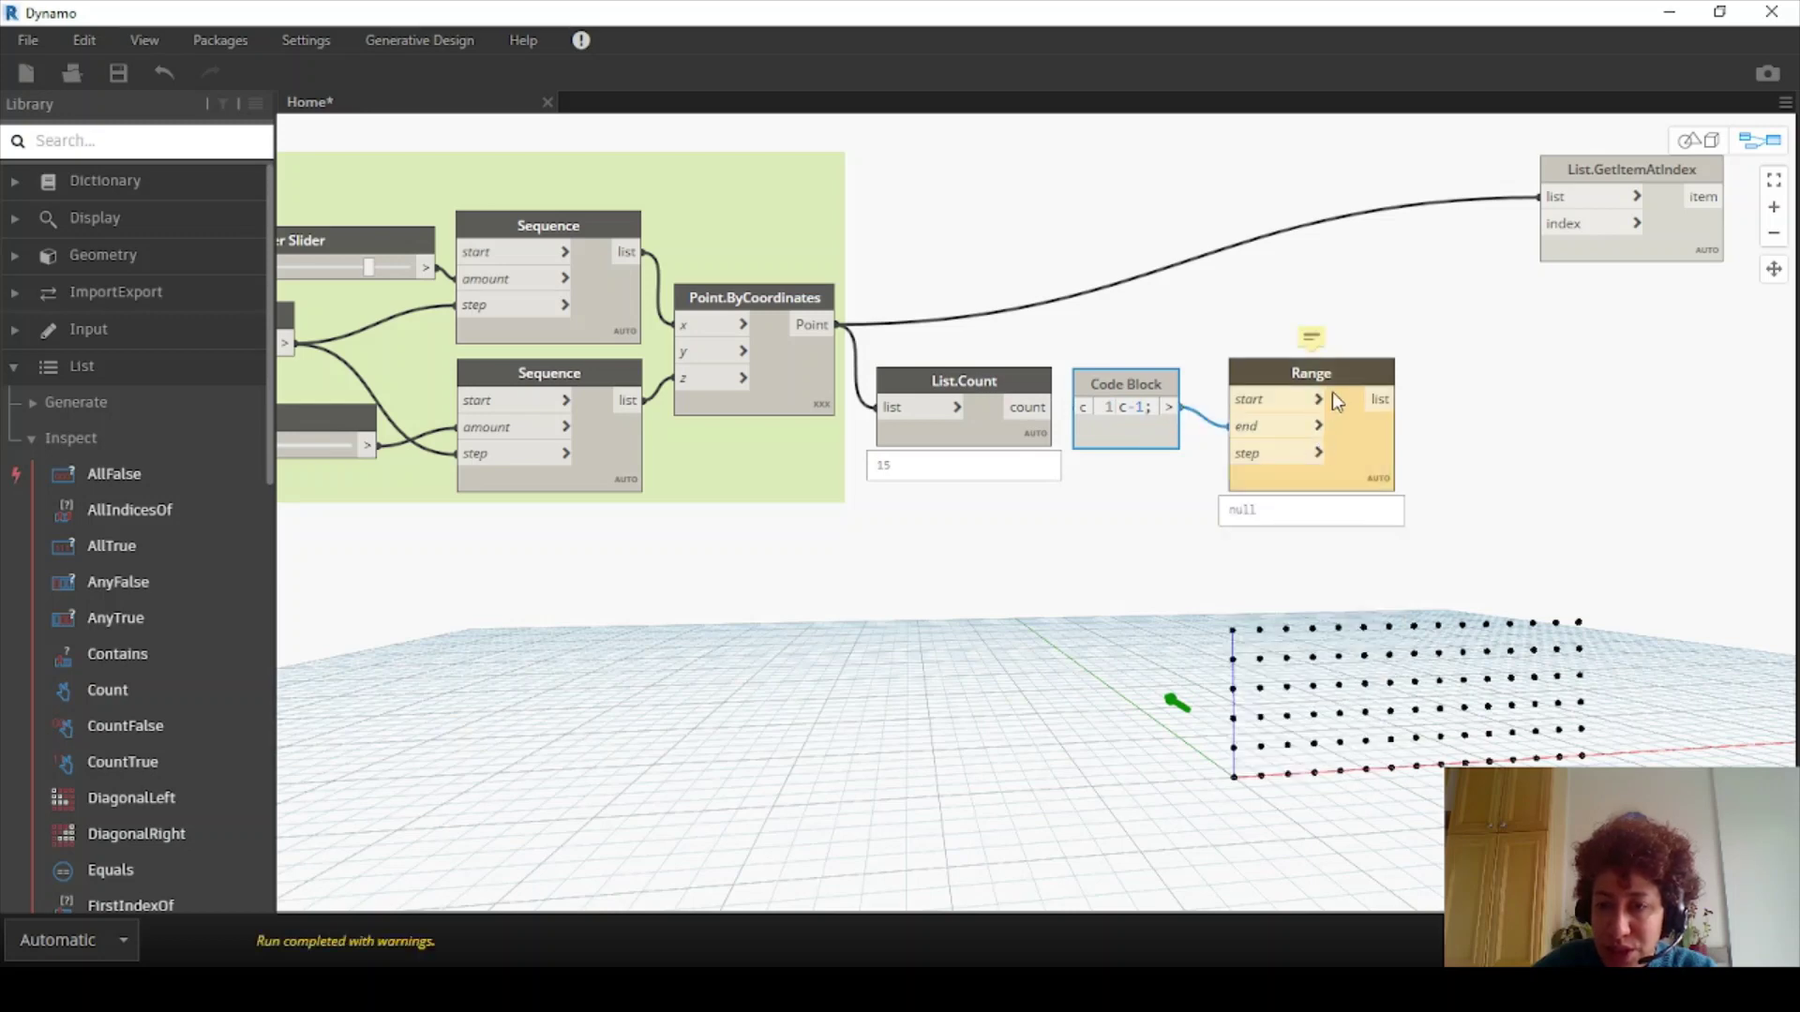
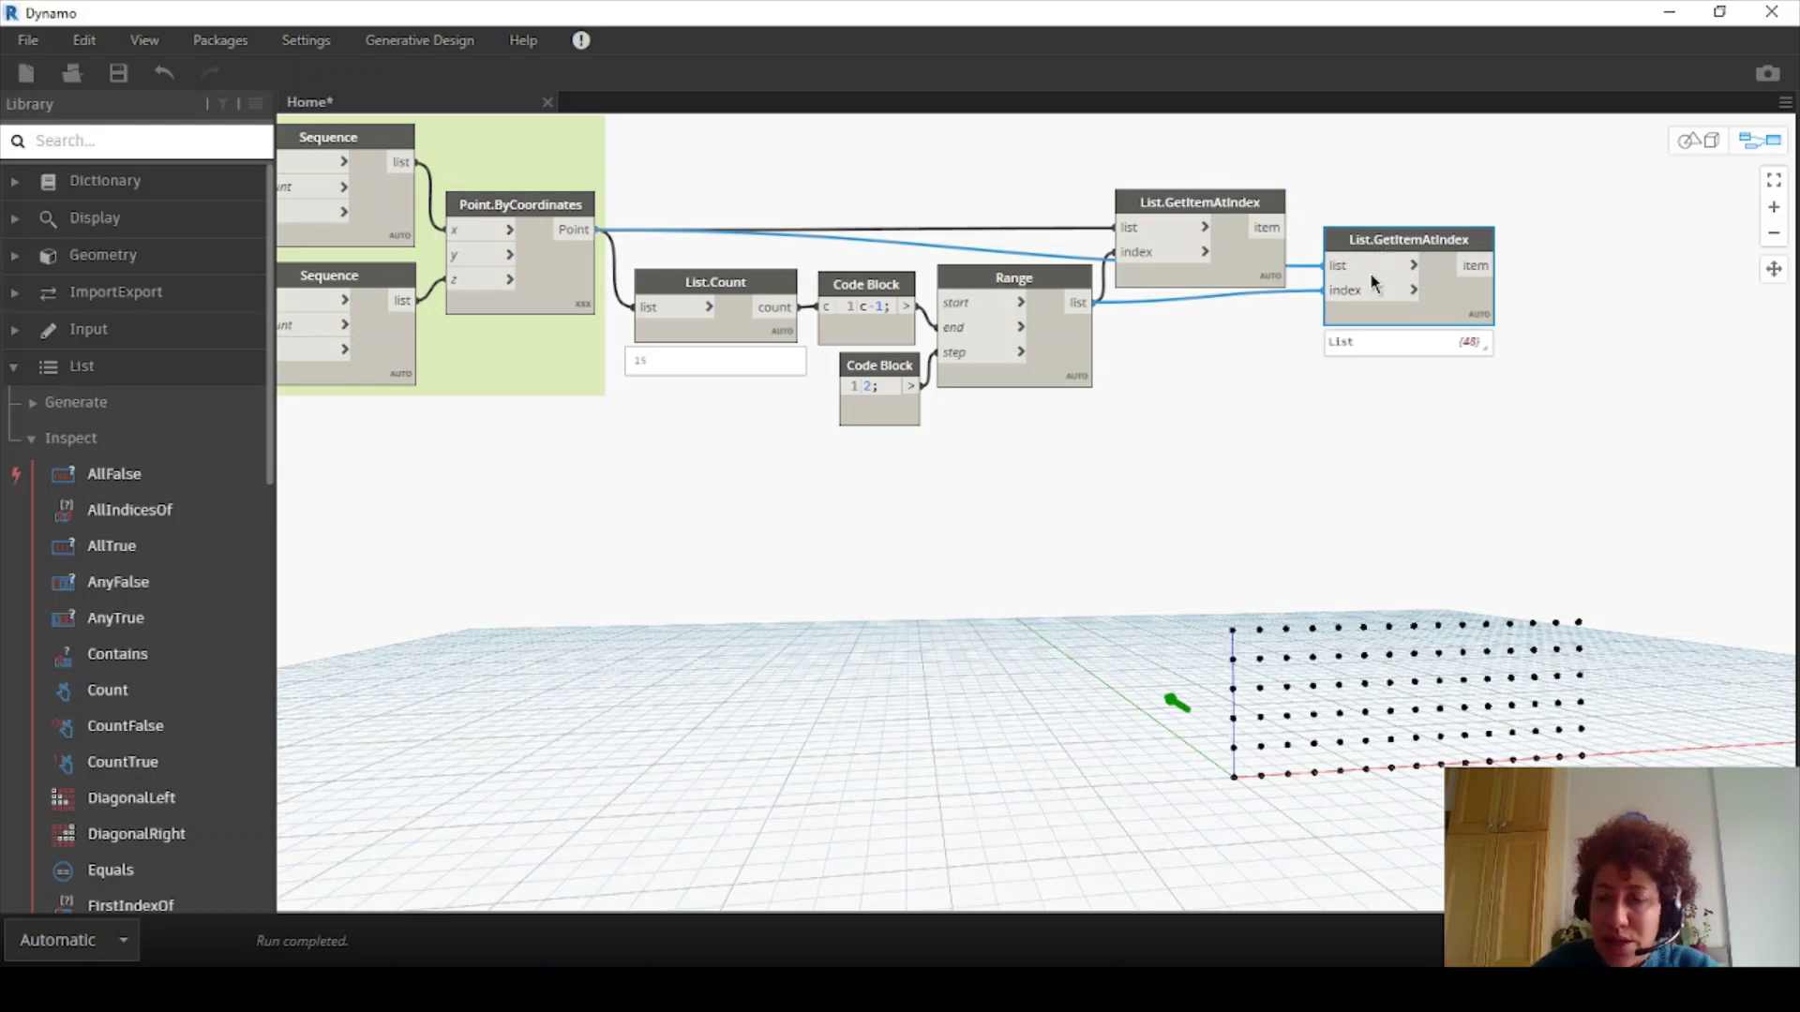
Place the second List.GetItemAtIndex below the first, duplicate the Range node, and connect the copy's list output to its index input
left_click_drag(1370, 271, 1168, 498)
scroll(1049, 401, "up", 2)
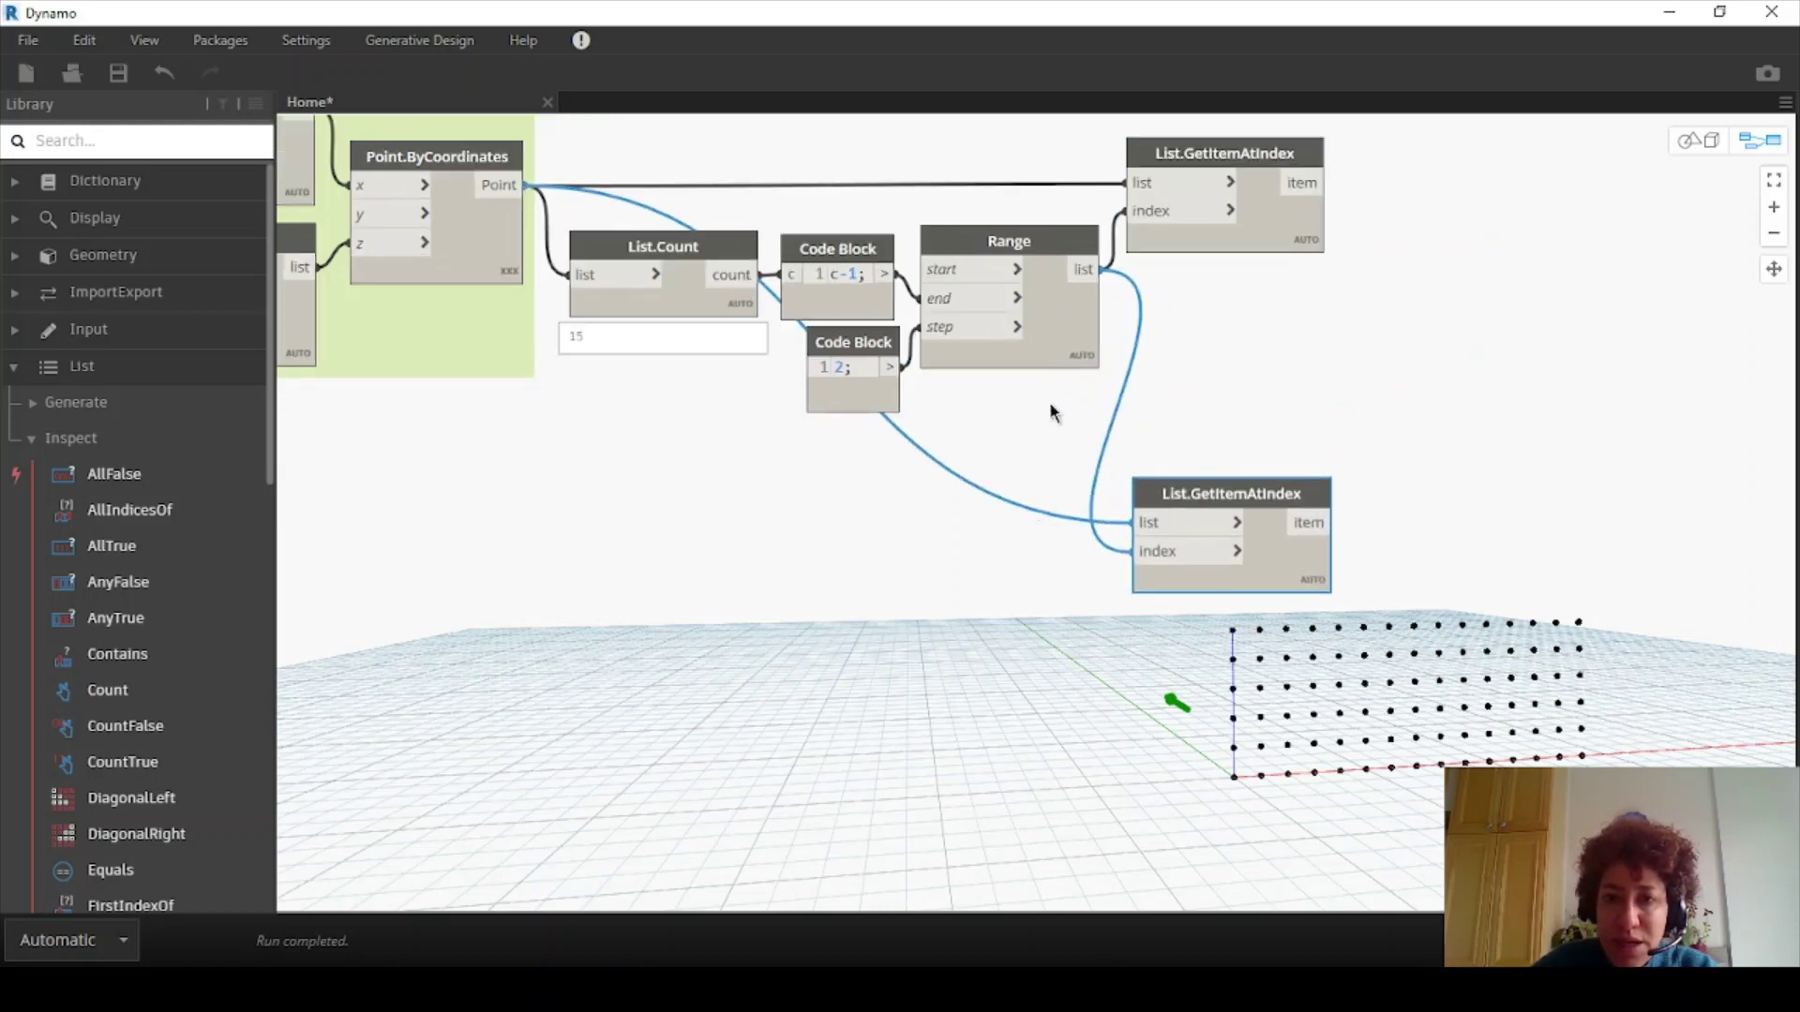
left_click(1032, 241)
key("ctrl+c")
key("ctrl+v")
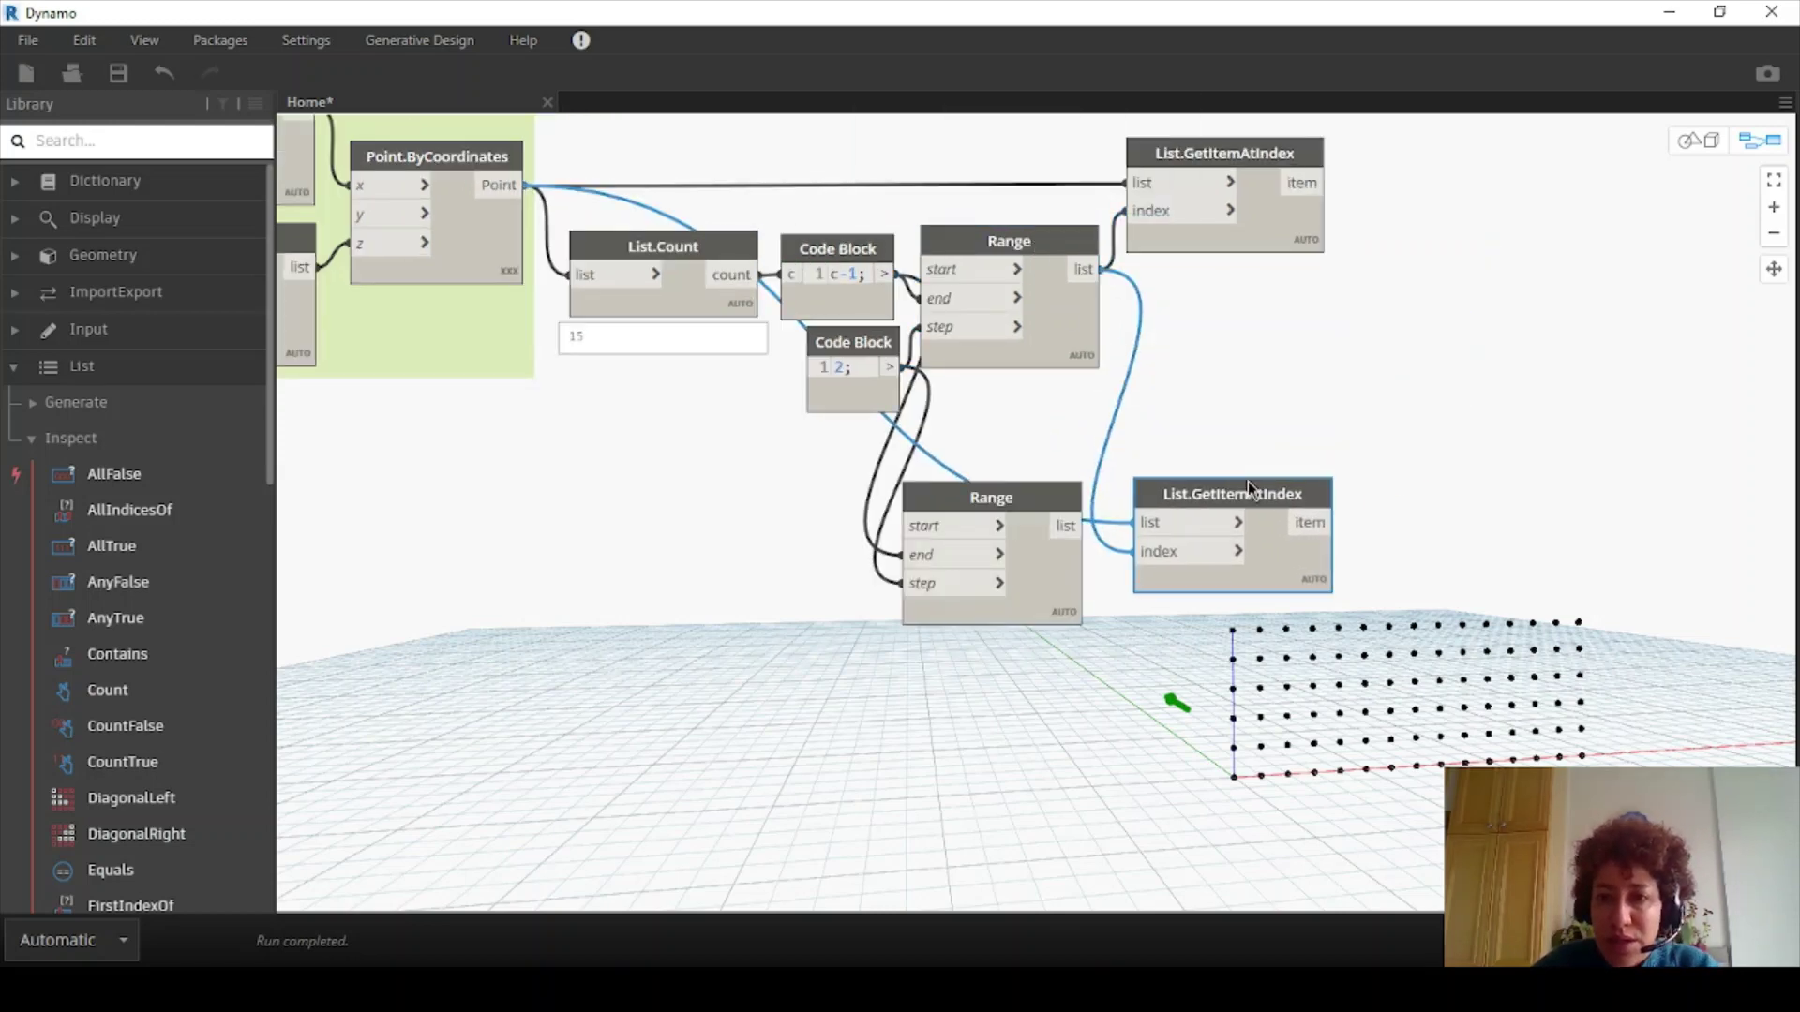
left_click_drag(1247, 486, 1292, 471)
left_click_drag(1078, 515, 1177, 535)
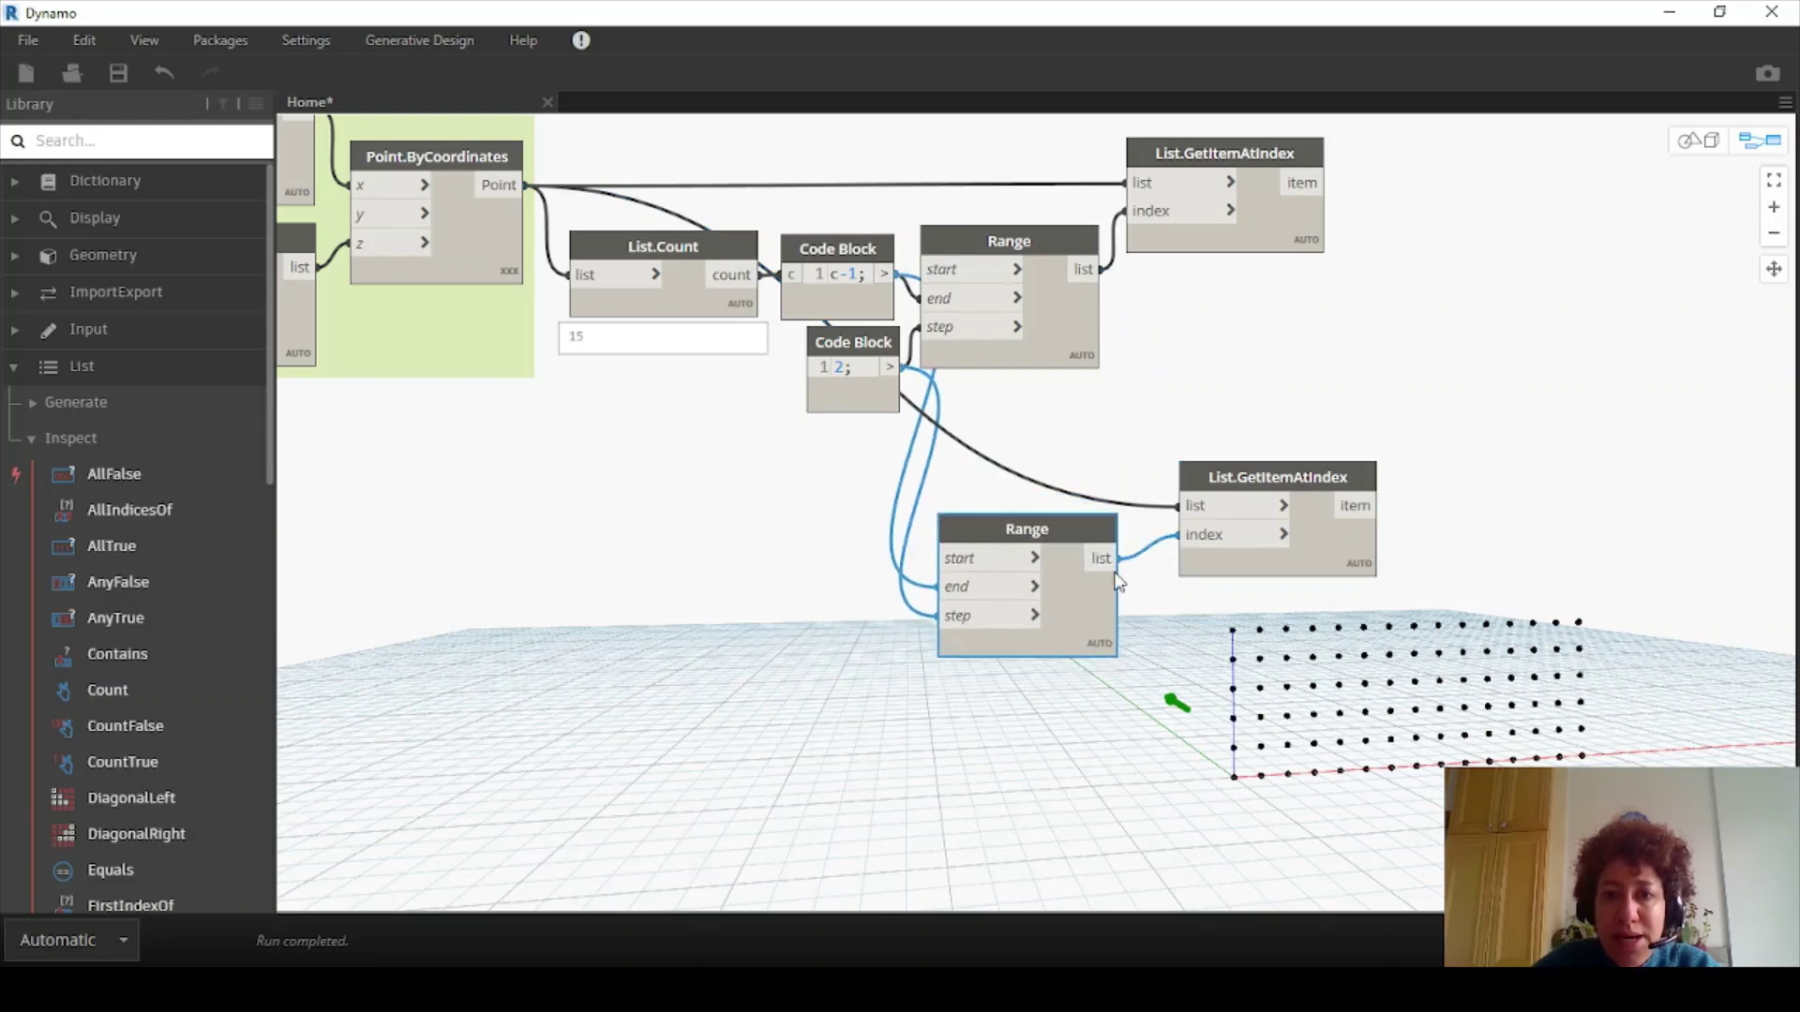
Display the duplicated Range's output list, and connect a new Code Block with the value 1 to its start input
left_click(1100, 677)
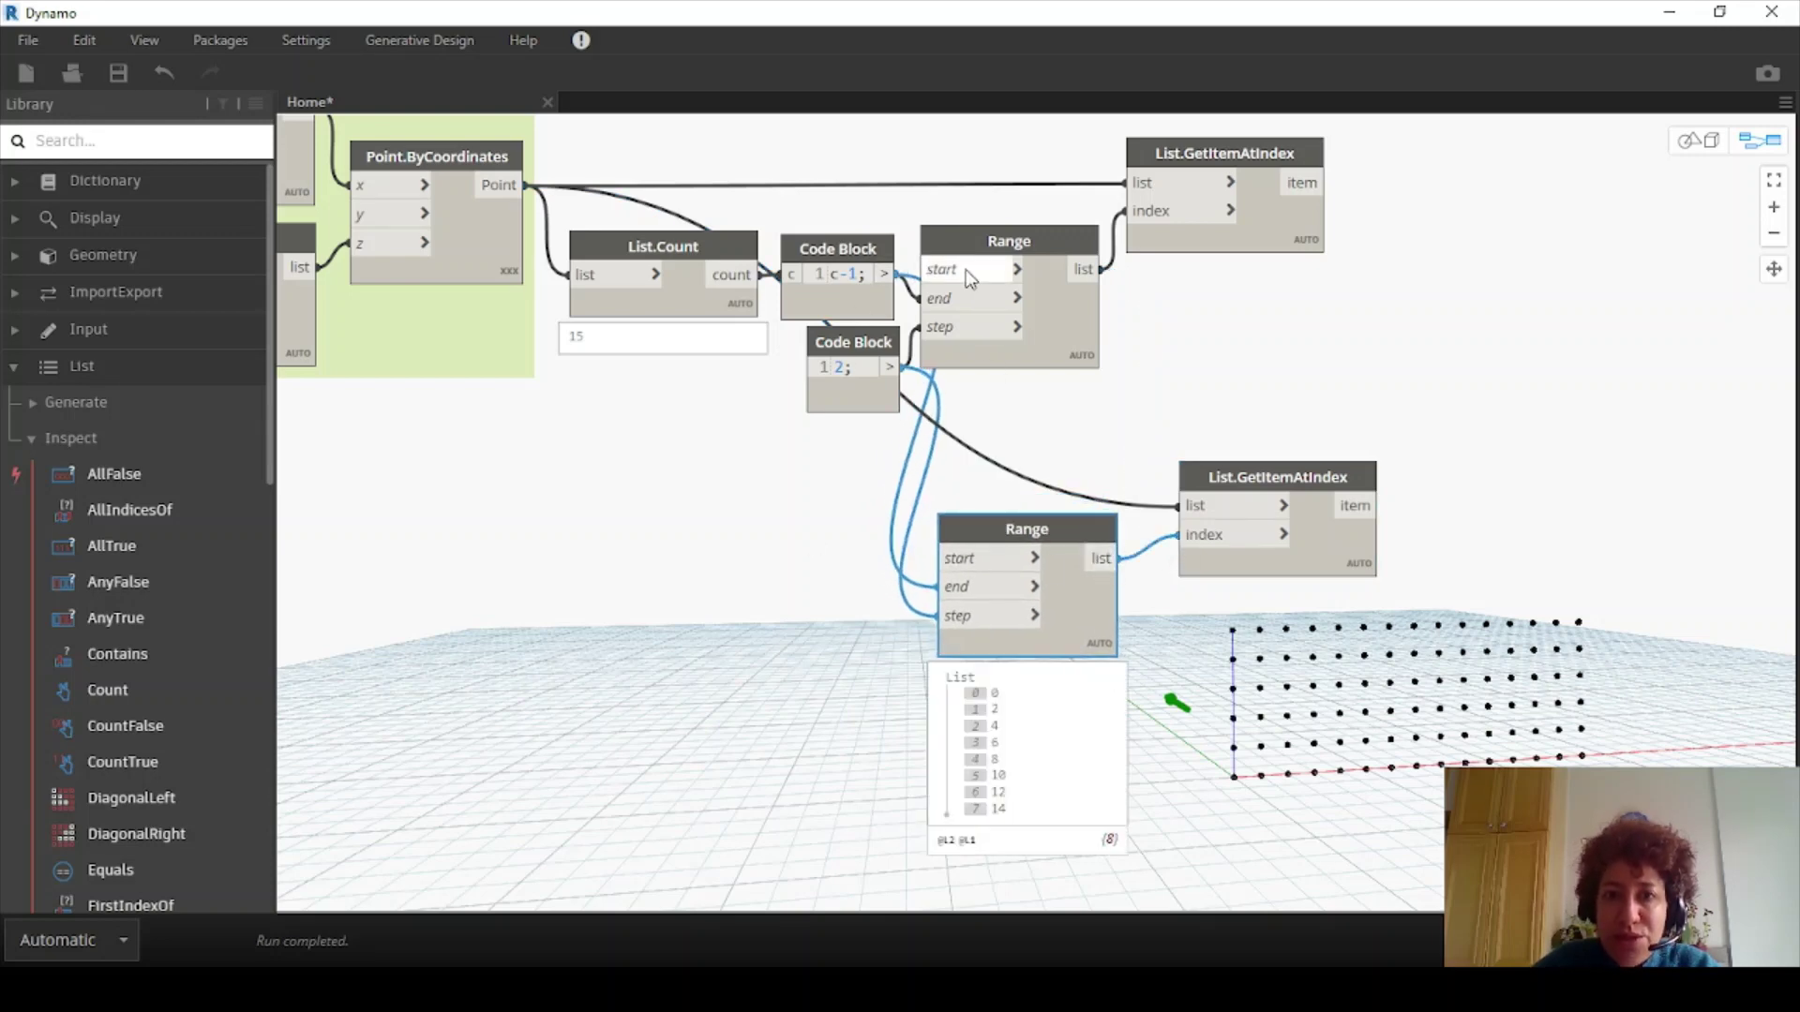
double_click(831, 554)
type("1;")
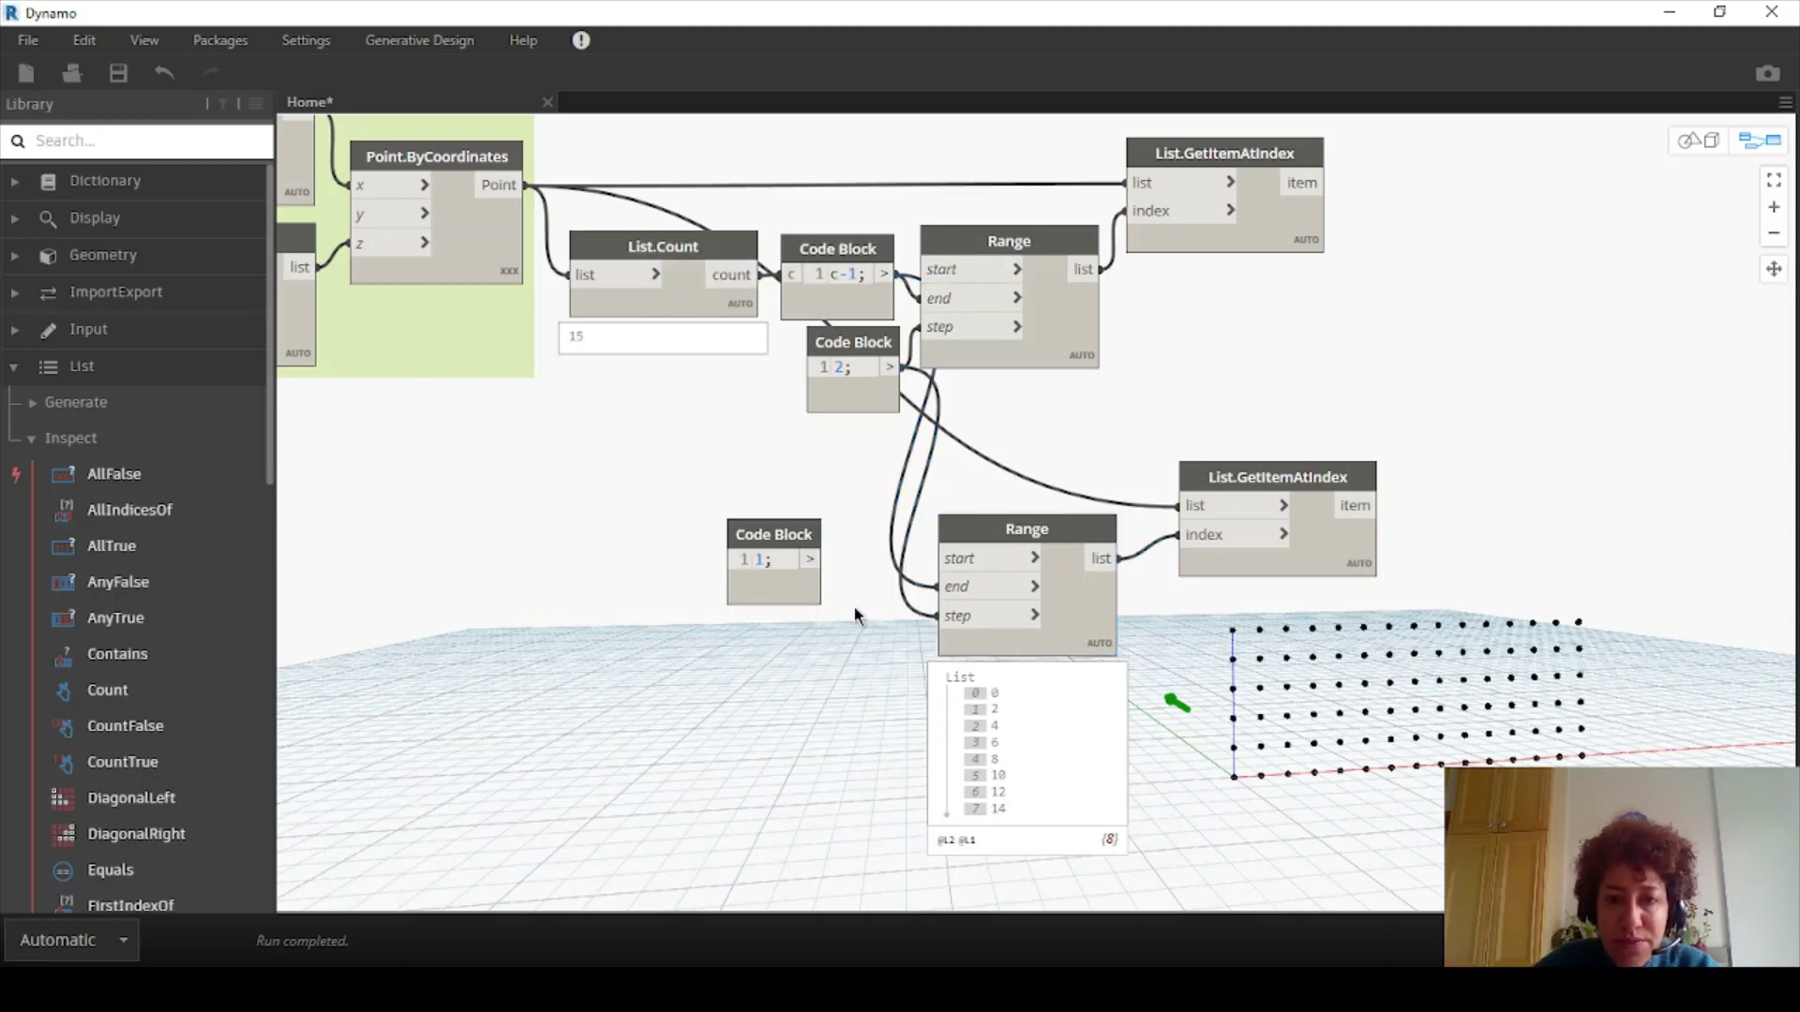
left_click_drag(813, 564, 939, 559)
left_click_drag(783, 535, 835, 531)
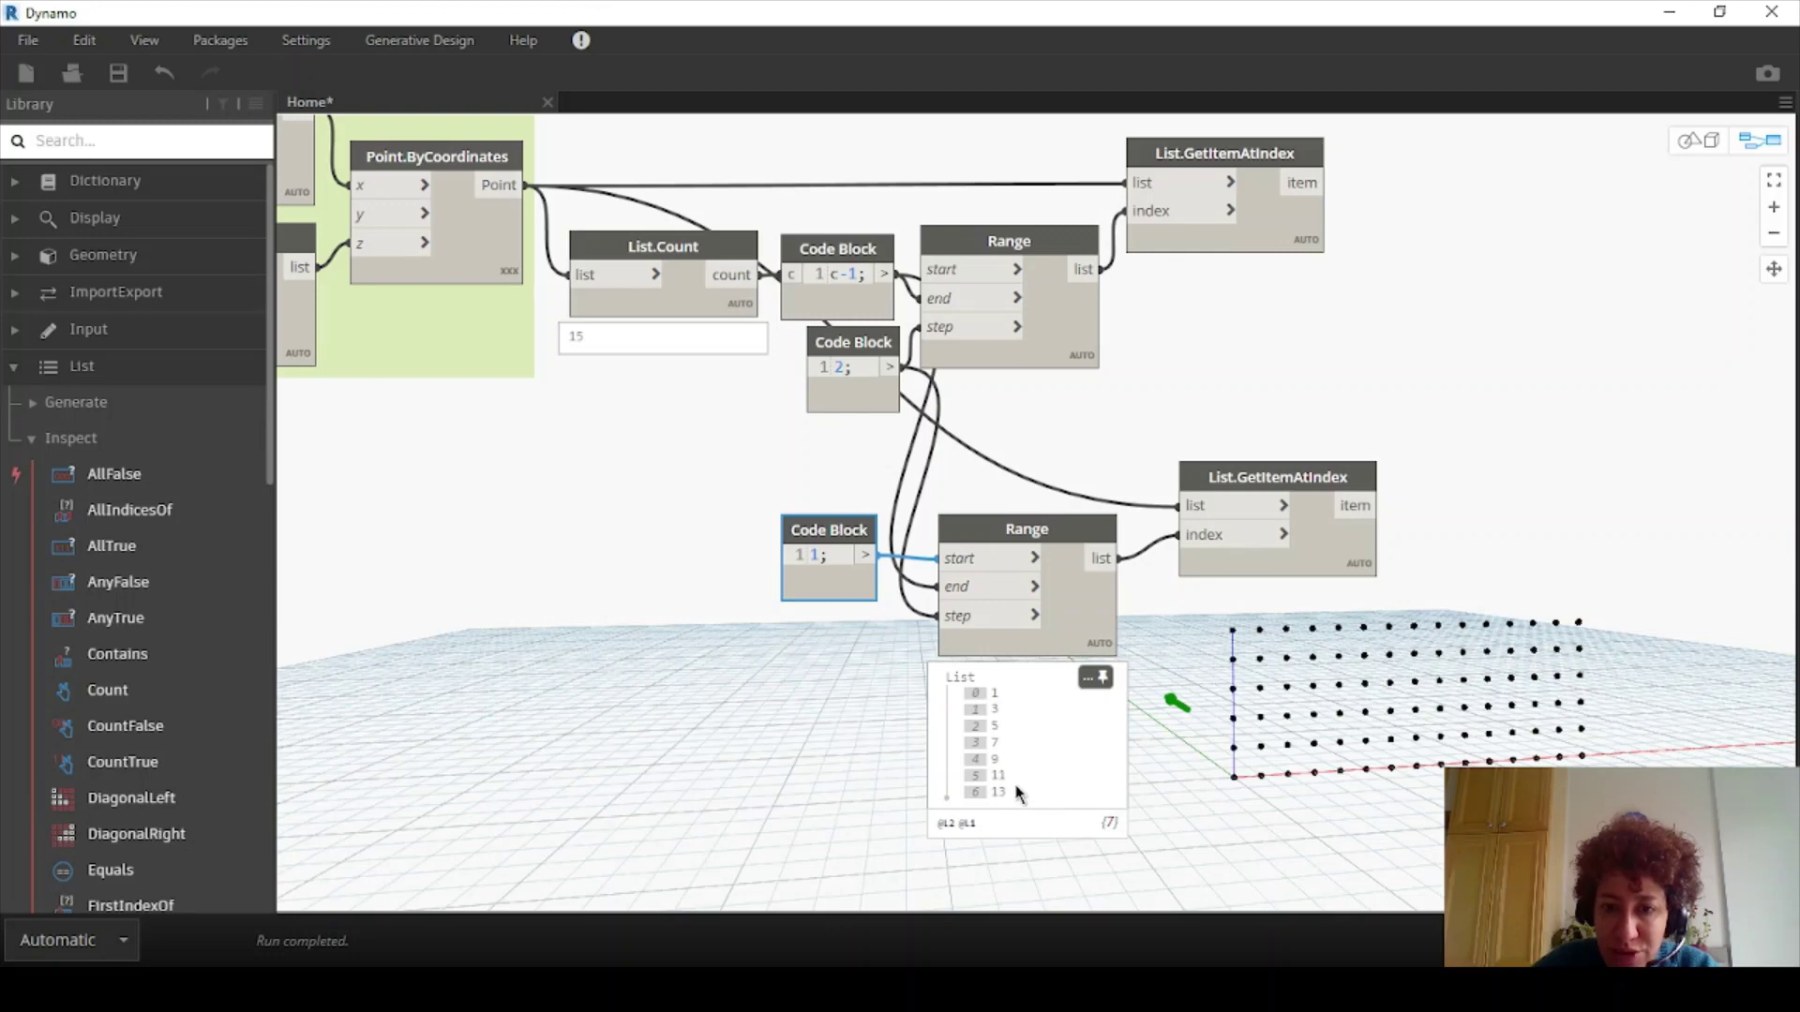
Turn off the geometry preview of the Point.ByCoordinates node
left_click(1288, 471)
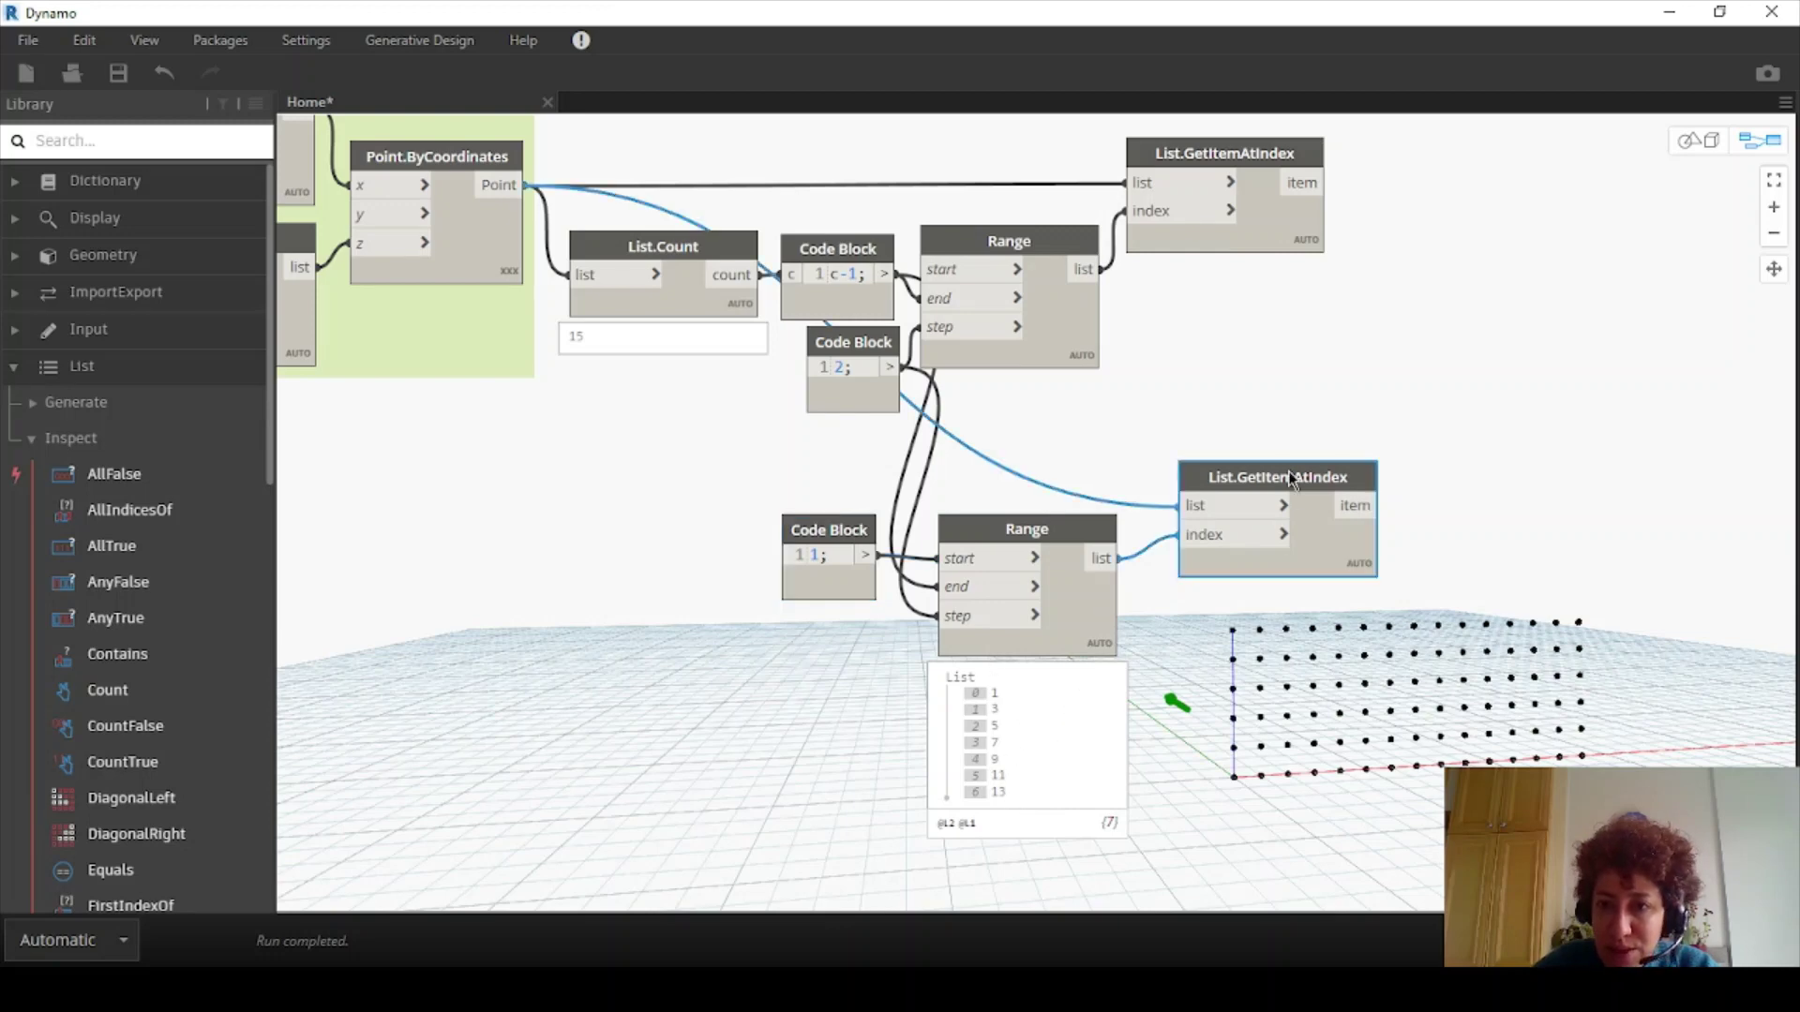
scroll(1113, 466, "down", 3)
right_click(660, 249)
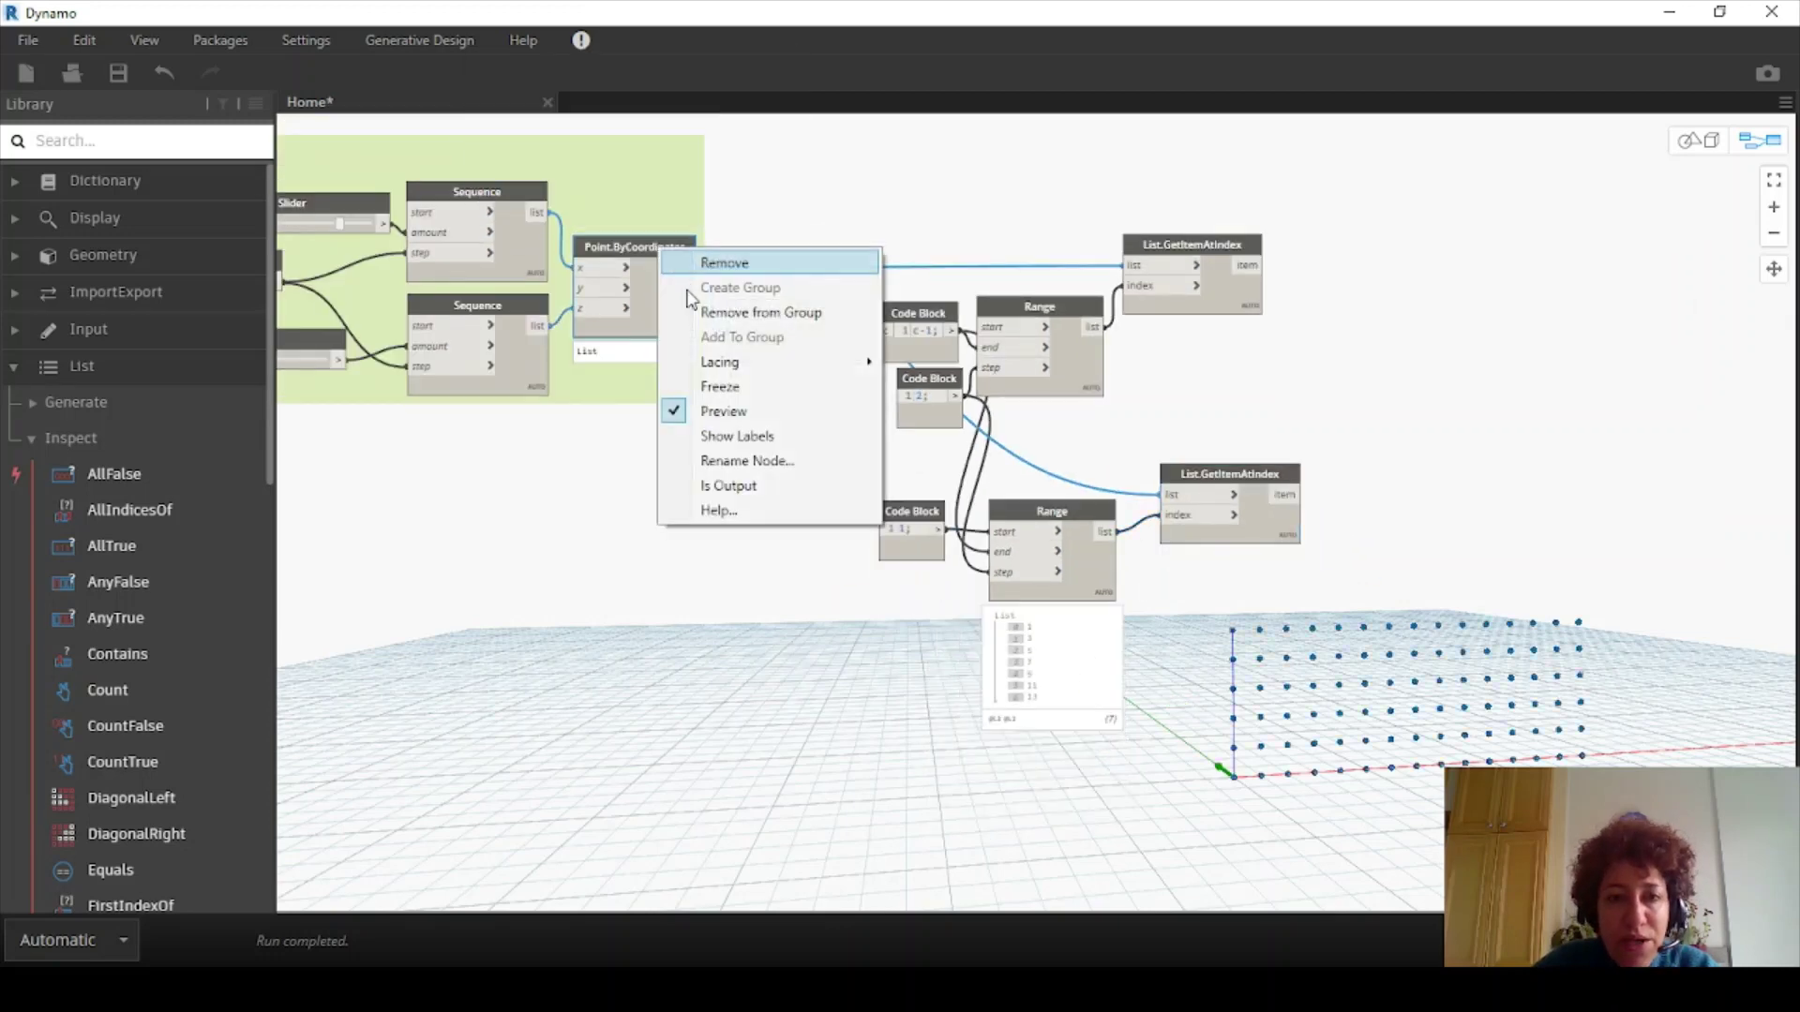
left_click(705, 410)
Highlight the points picked by each of the two List.GetItemAtIndex nodes in turn and compare them in the background preview
middle_click_drag(1442, 387, 1165, 402)
scroll(1166, 401, "up", 2)
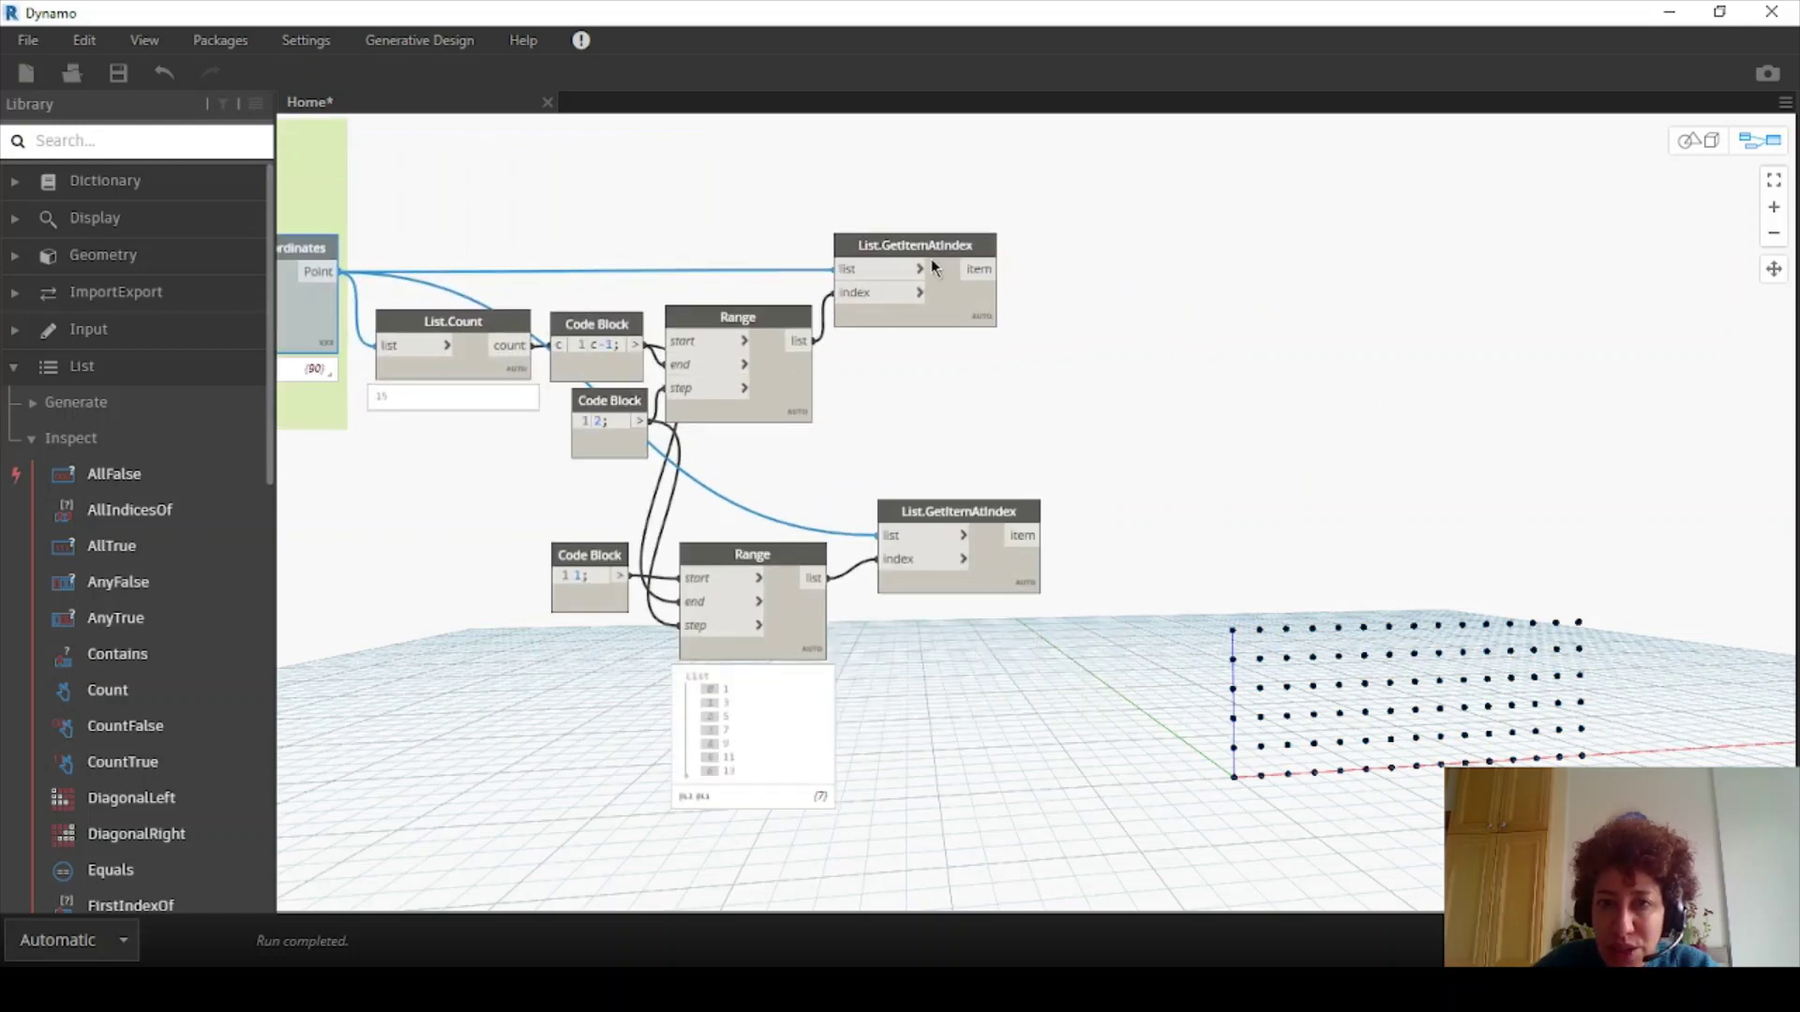
left_click(935, 252)
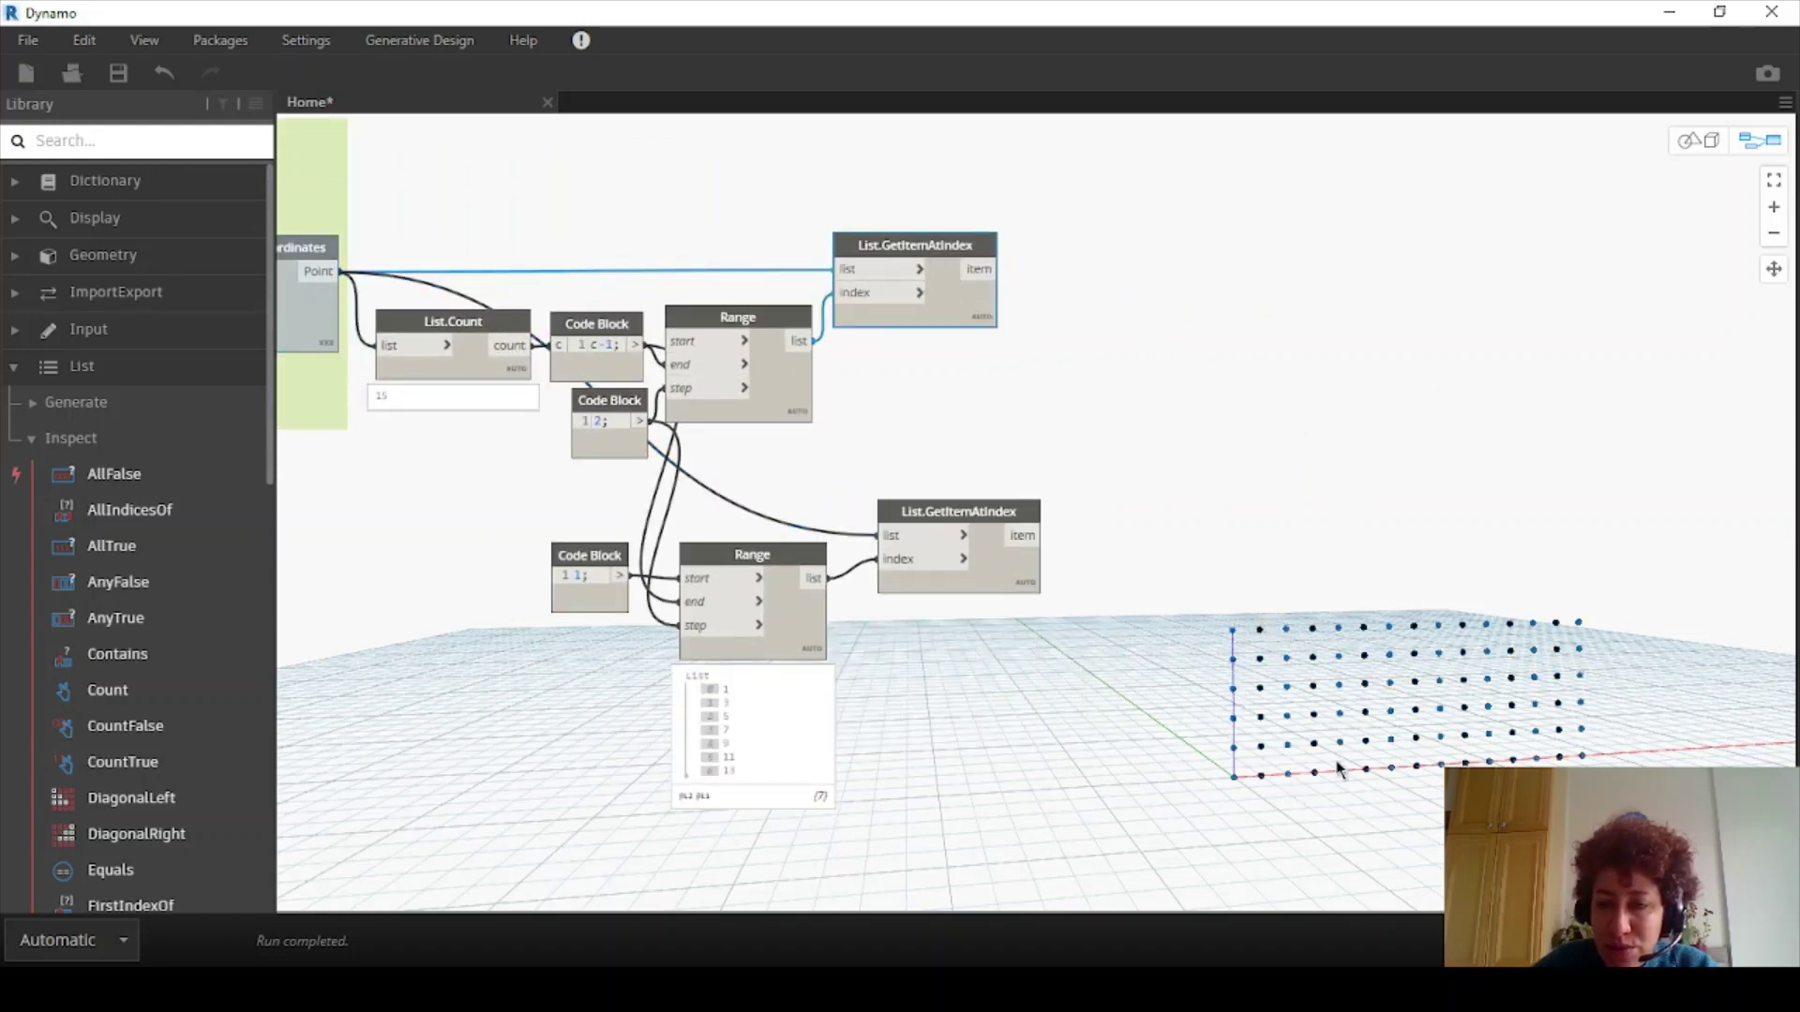
left_click(1028, 520)
scroll(1394, 548, "up", 1)
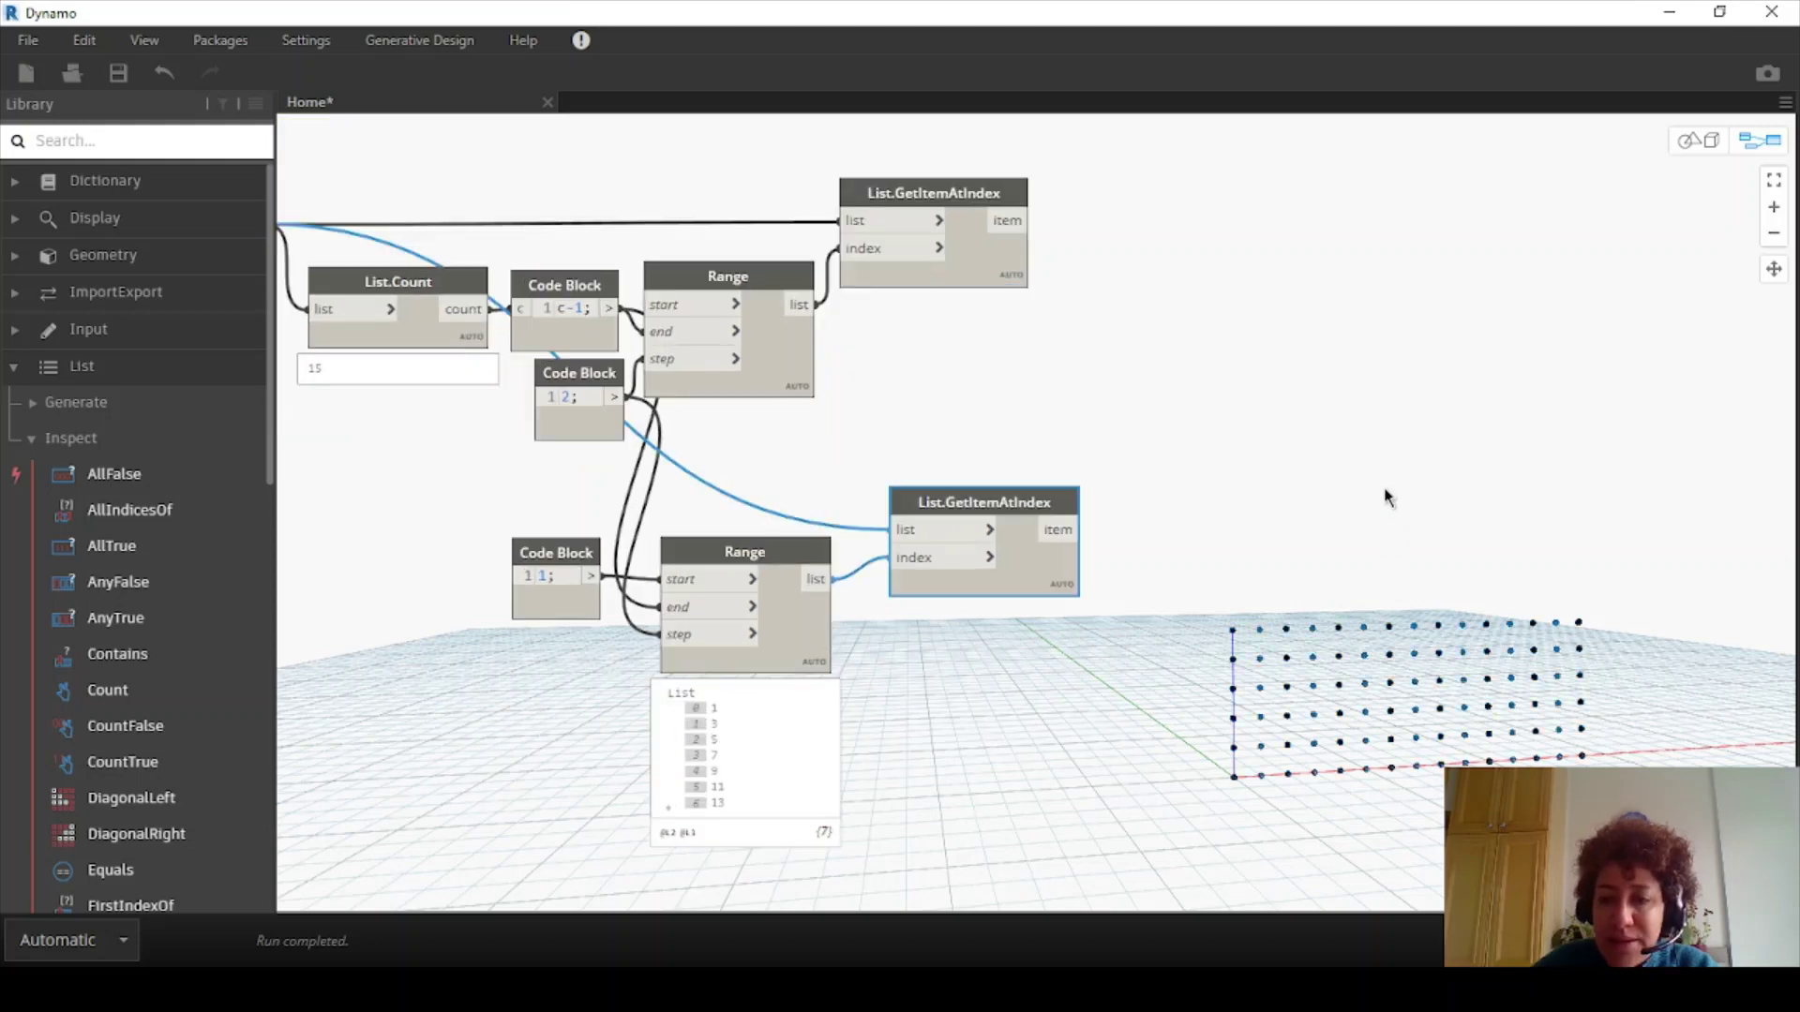
scroll(1500, 581, "down", 3)
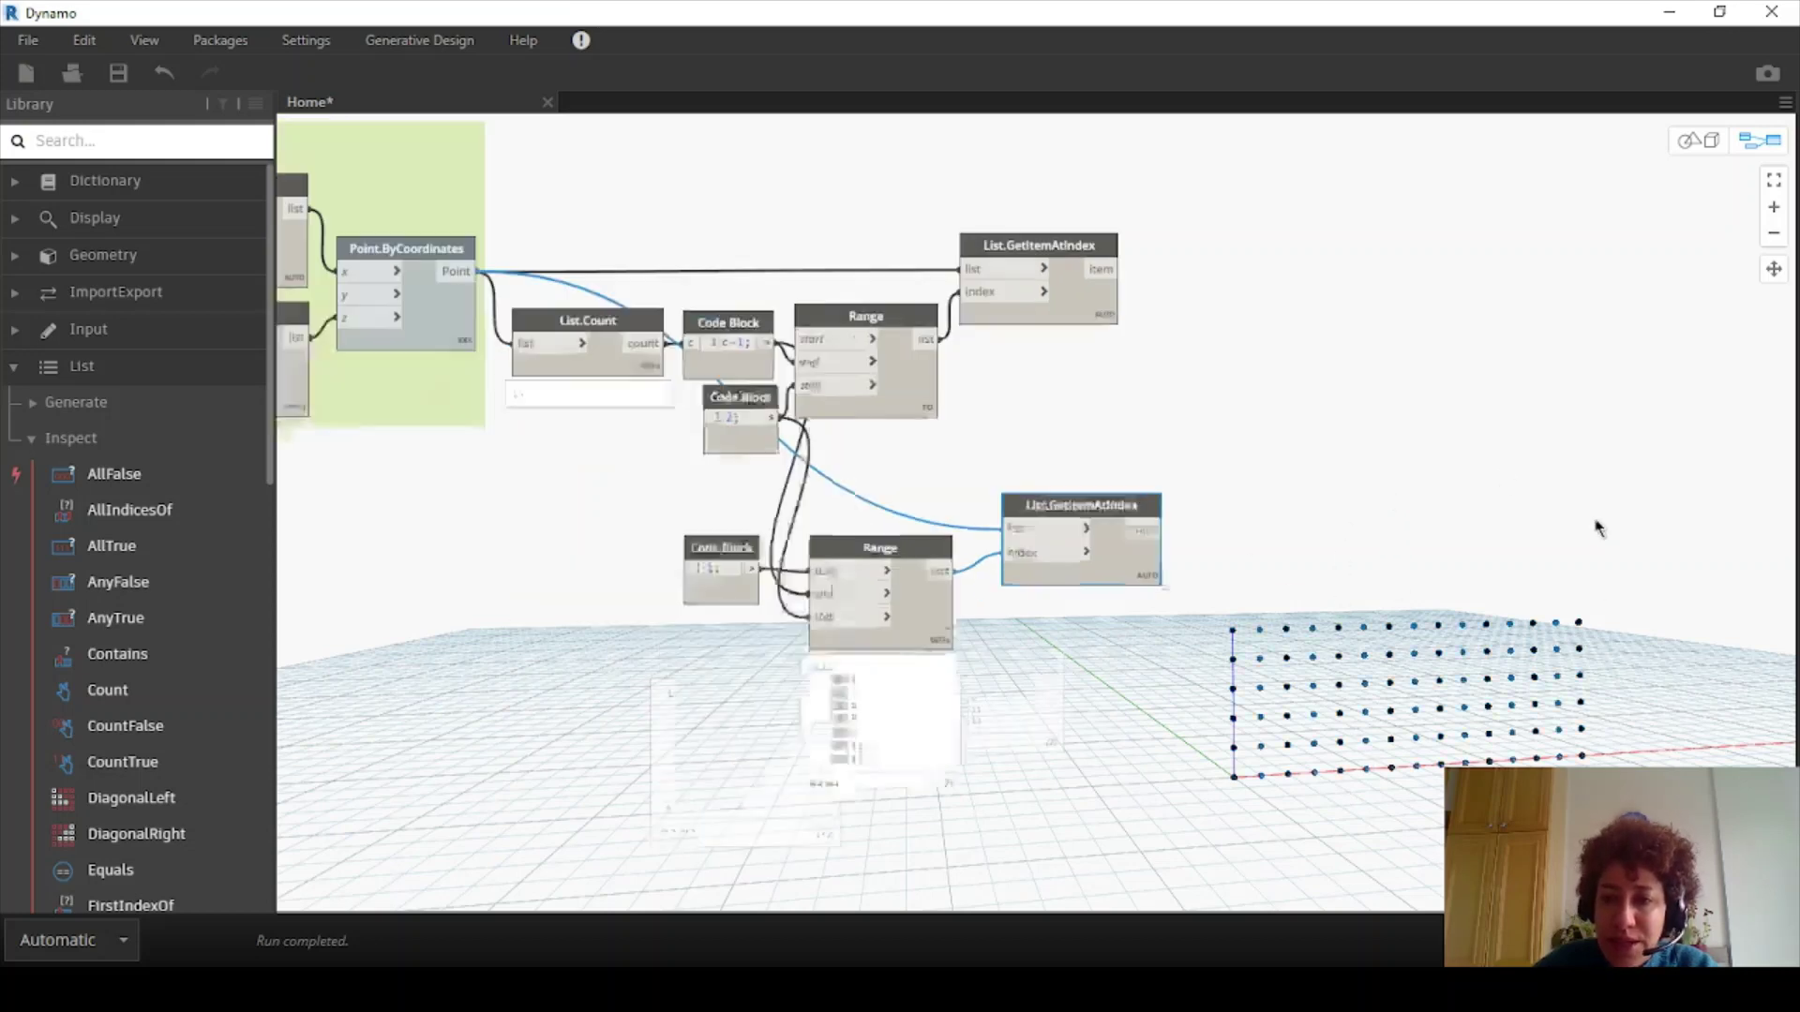
Group List.Count, the c-1 and 2 Code Blocks, the upper Range and the upper List.GetItemAtIndex under the title "Even Rows"
scroll(1153, 375, "up", 3)
left_click_drag(1217, 221, 735, 525)
right_click(1213, 325)
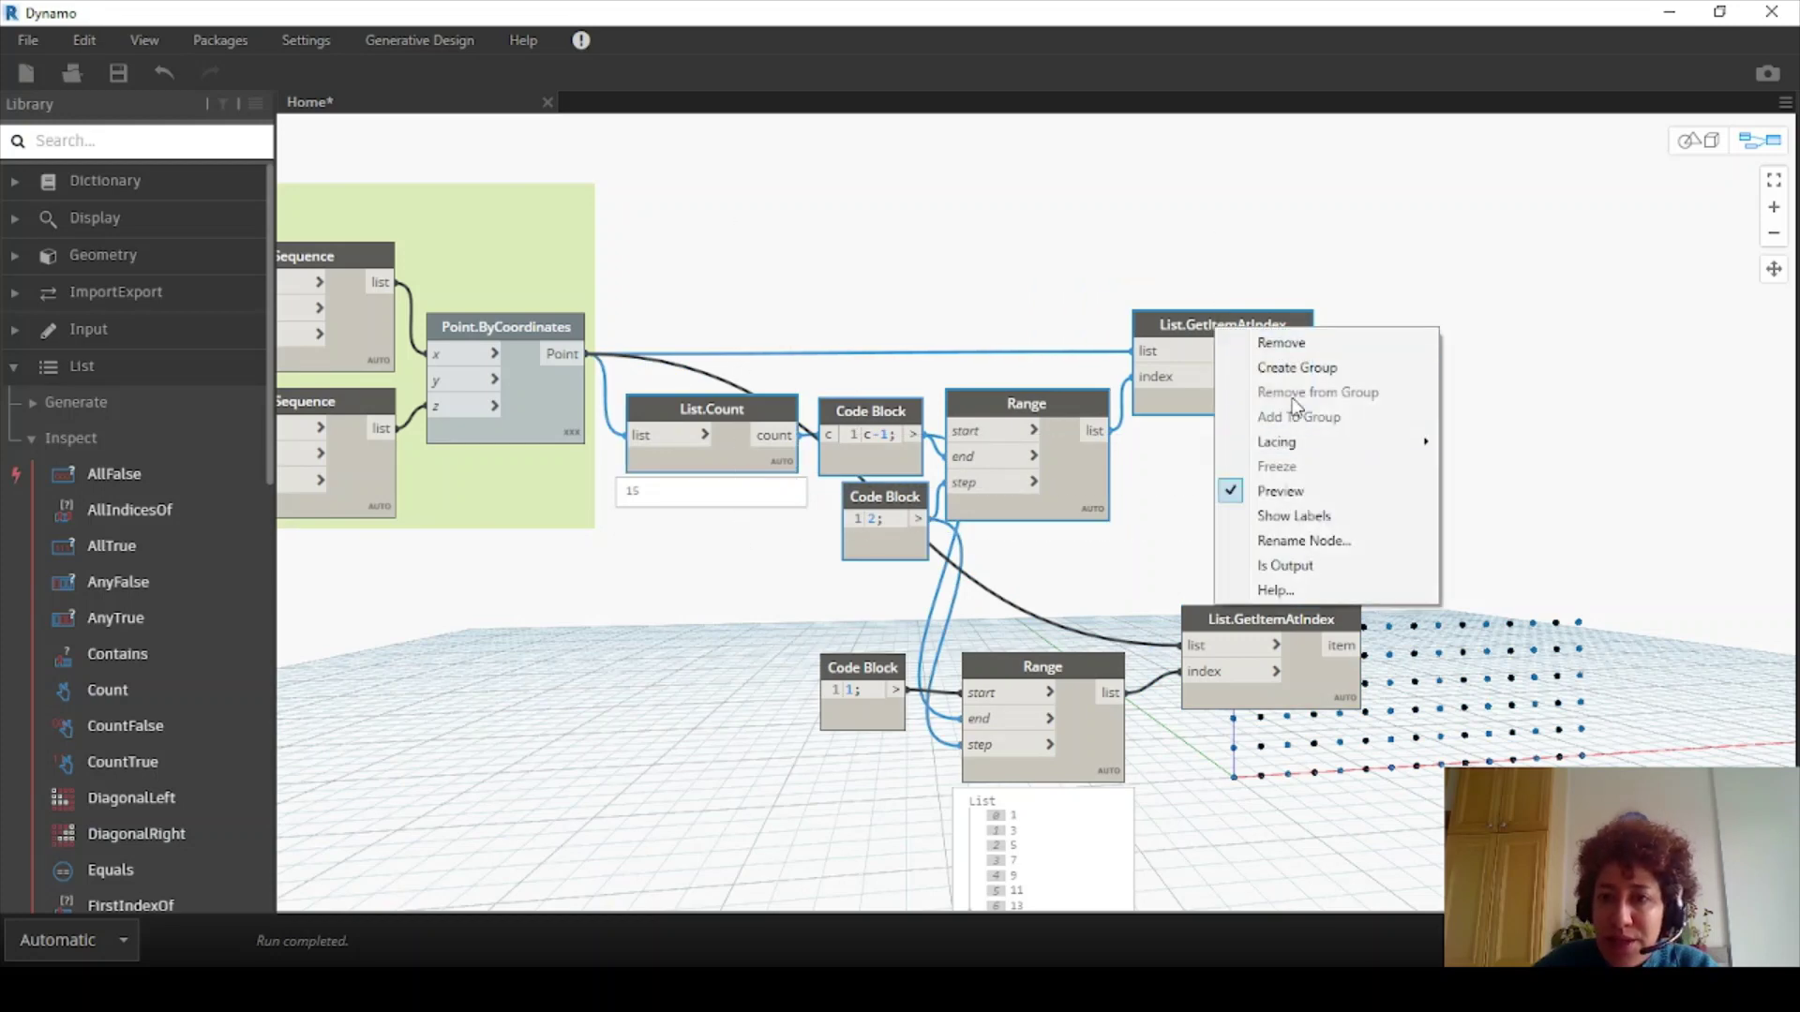
left_click(1297, 367)
double_click(884, 274)
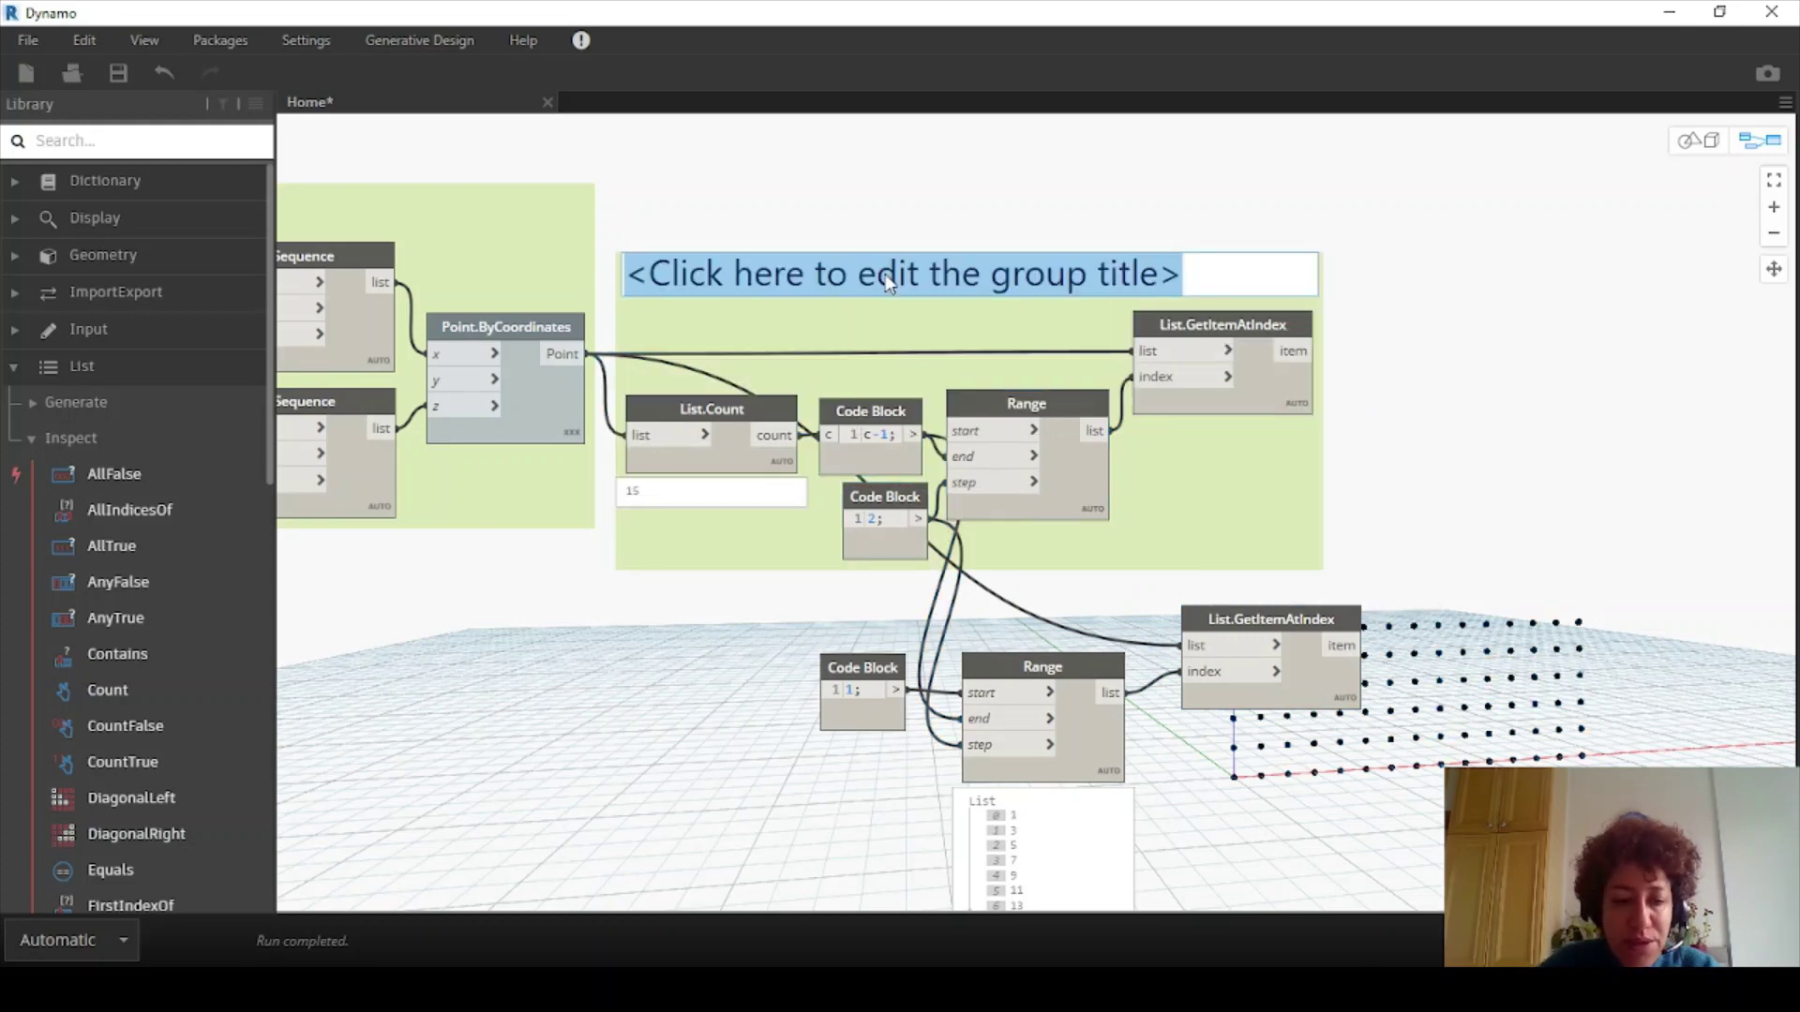
type("Even Rows")
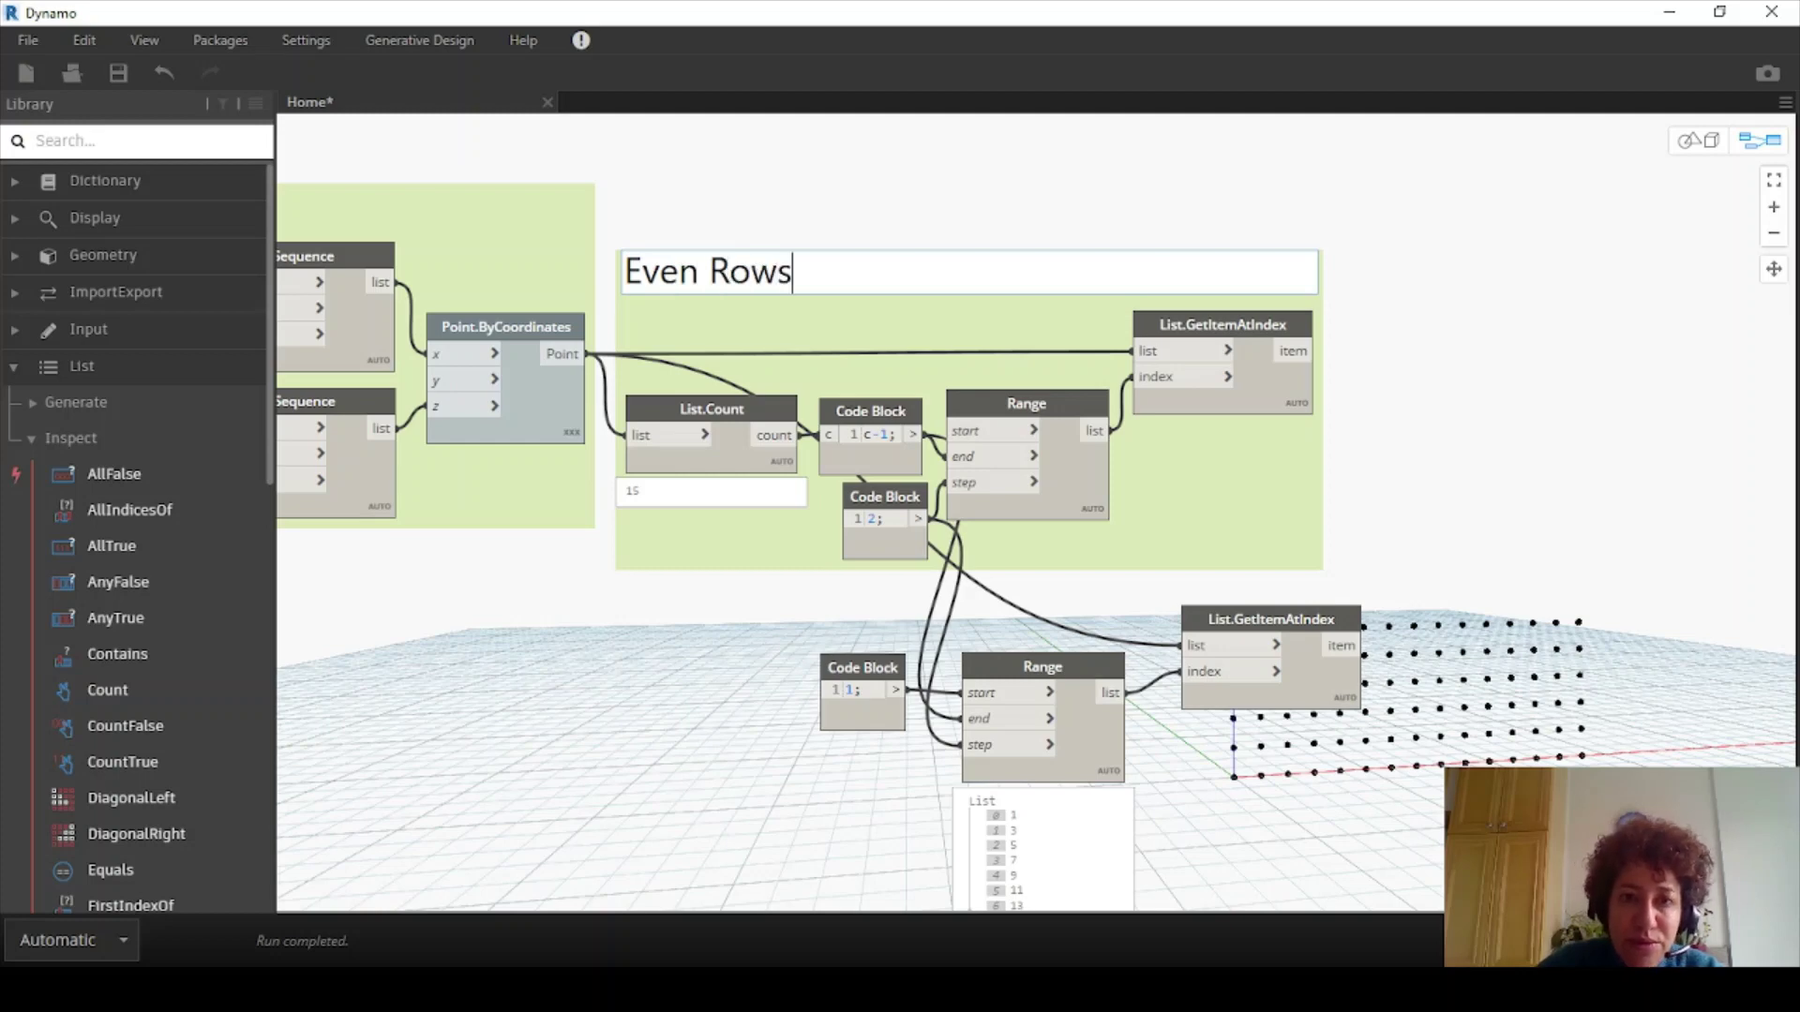
left_click(1356, 516)
Group the Code Block with the value 1, the lower Range and the lower List.GetItemAtIndex under the title "Odd Rows"
middle_click_drag(1357, 516, 1128, 301)
left_click_drag(1191, 544, 675, 398)
left_click_drag(1106, 380, 1003, 385)
right_click(1005, 386)
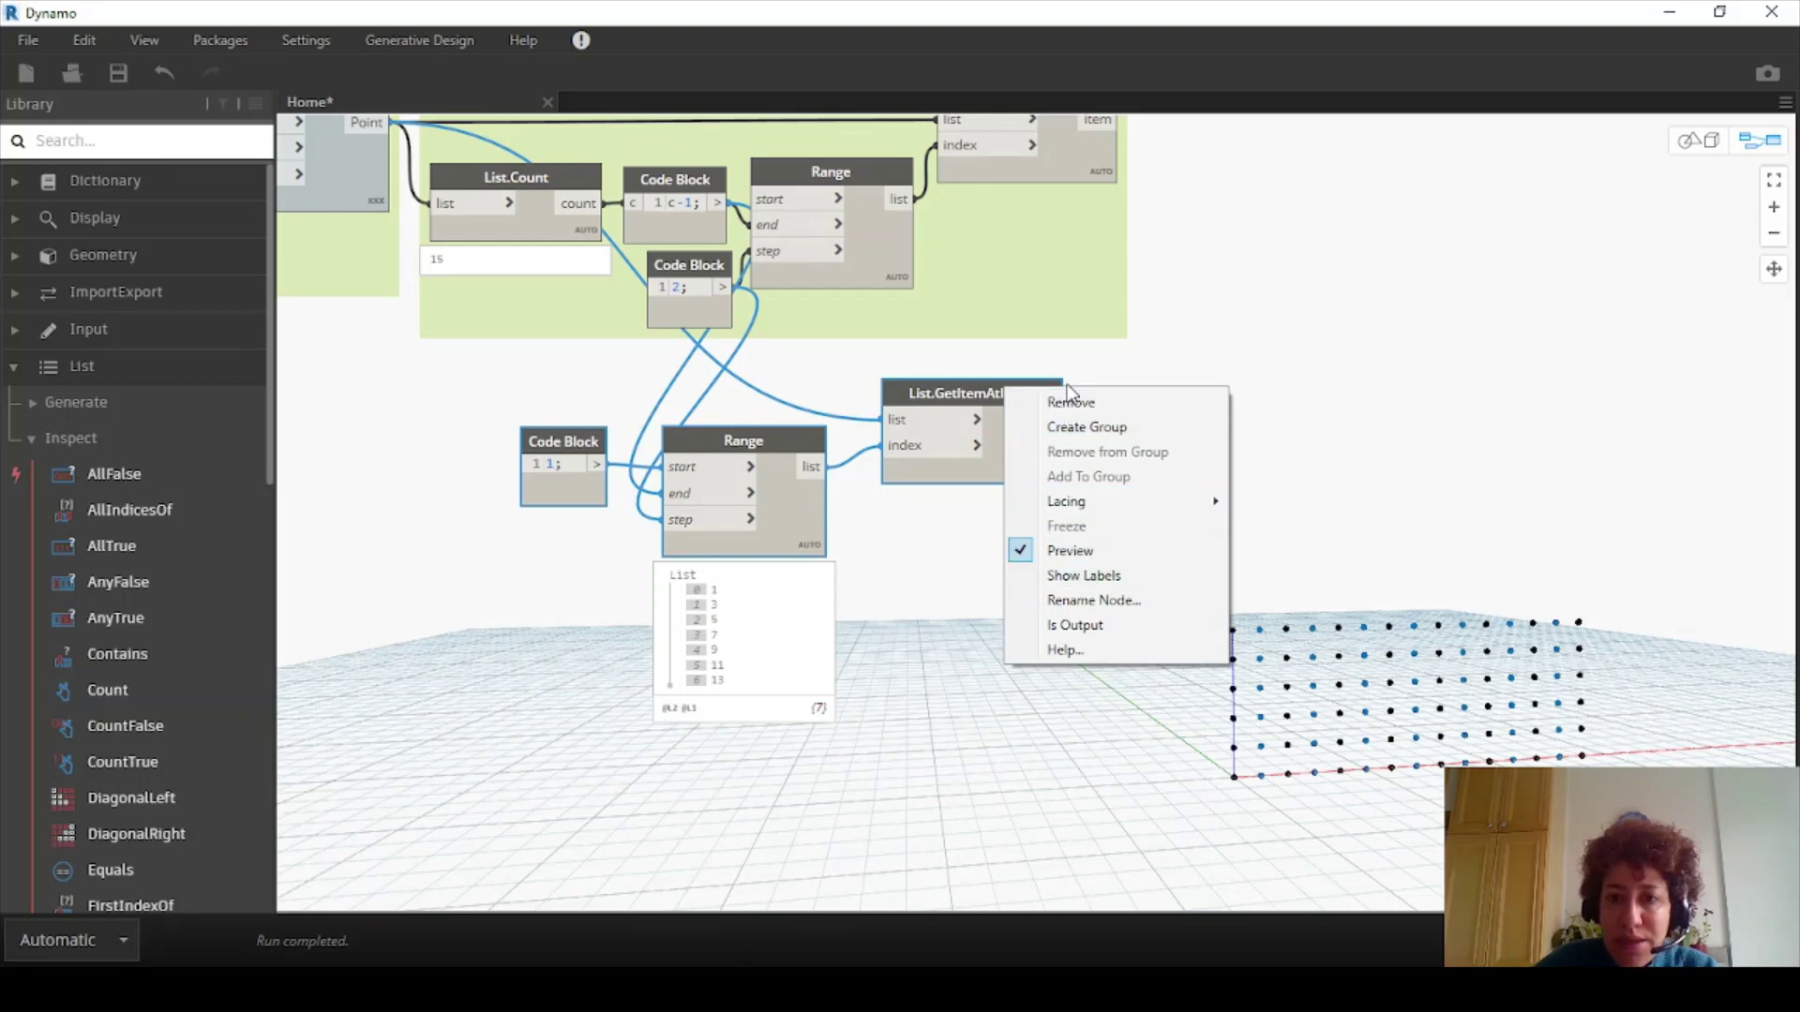
left_click(1087, 426)
left_click(618, 353)
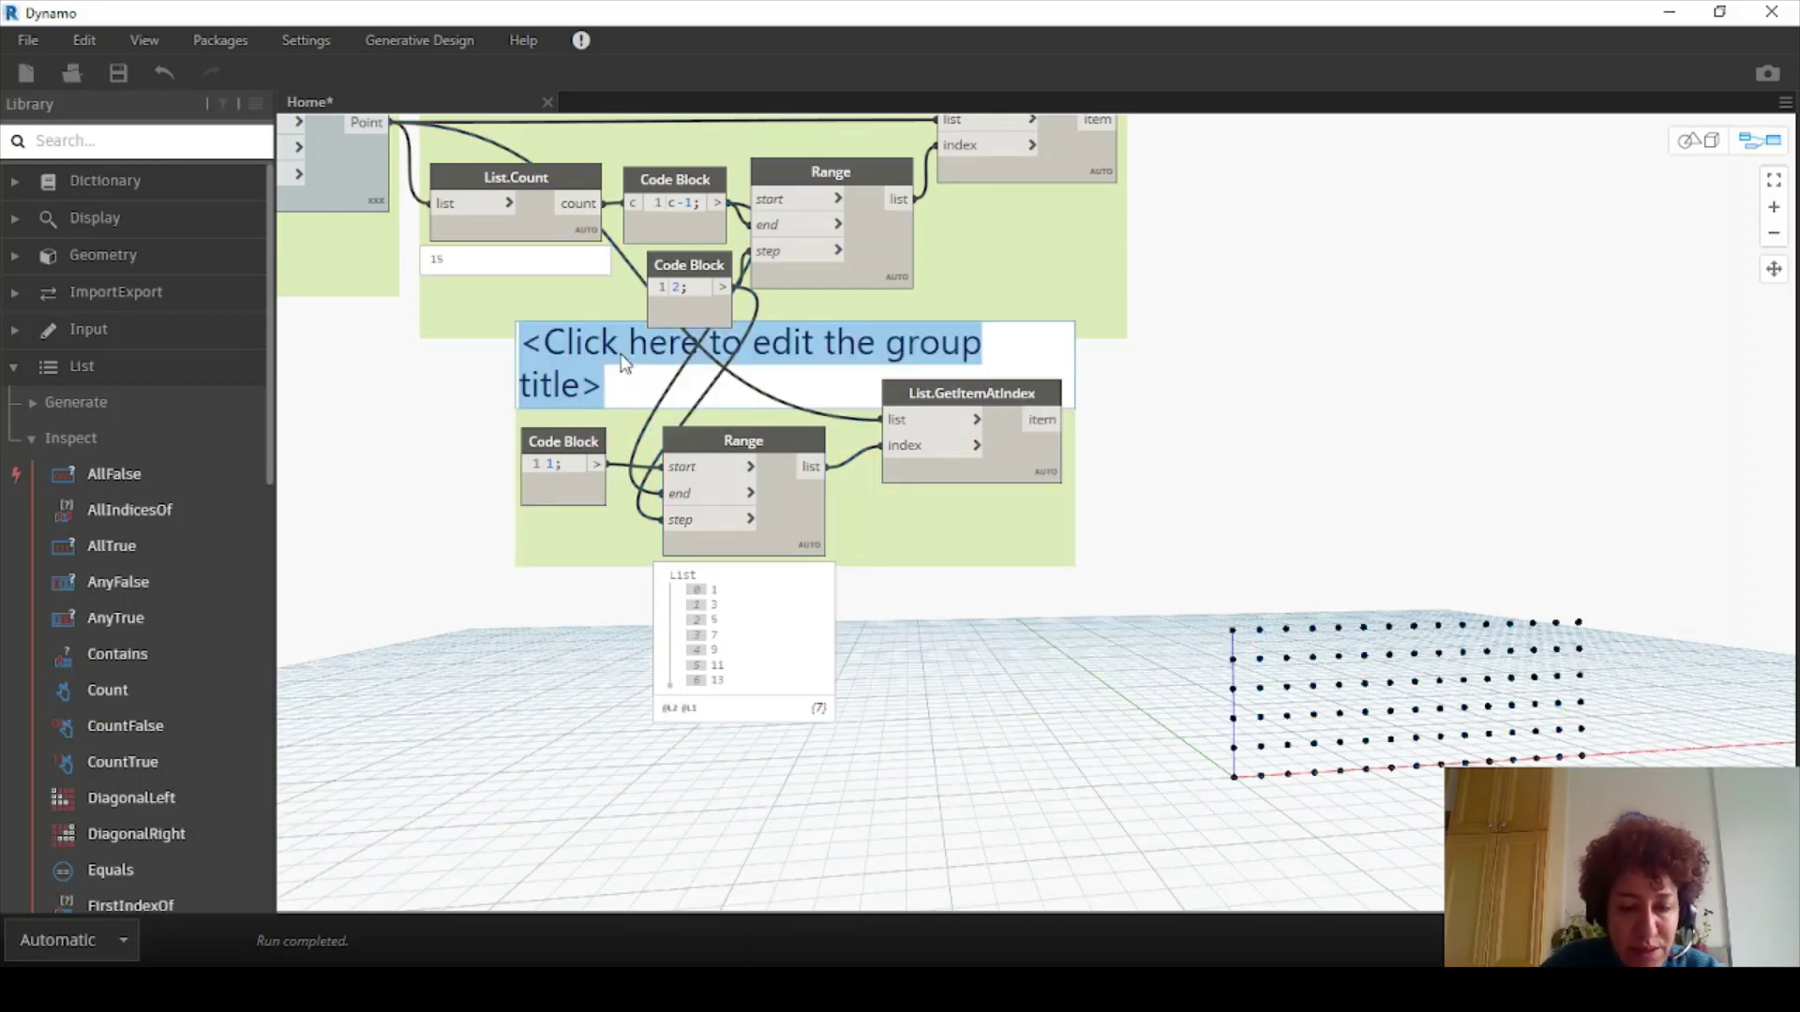
type("Odd Rows")
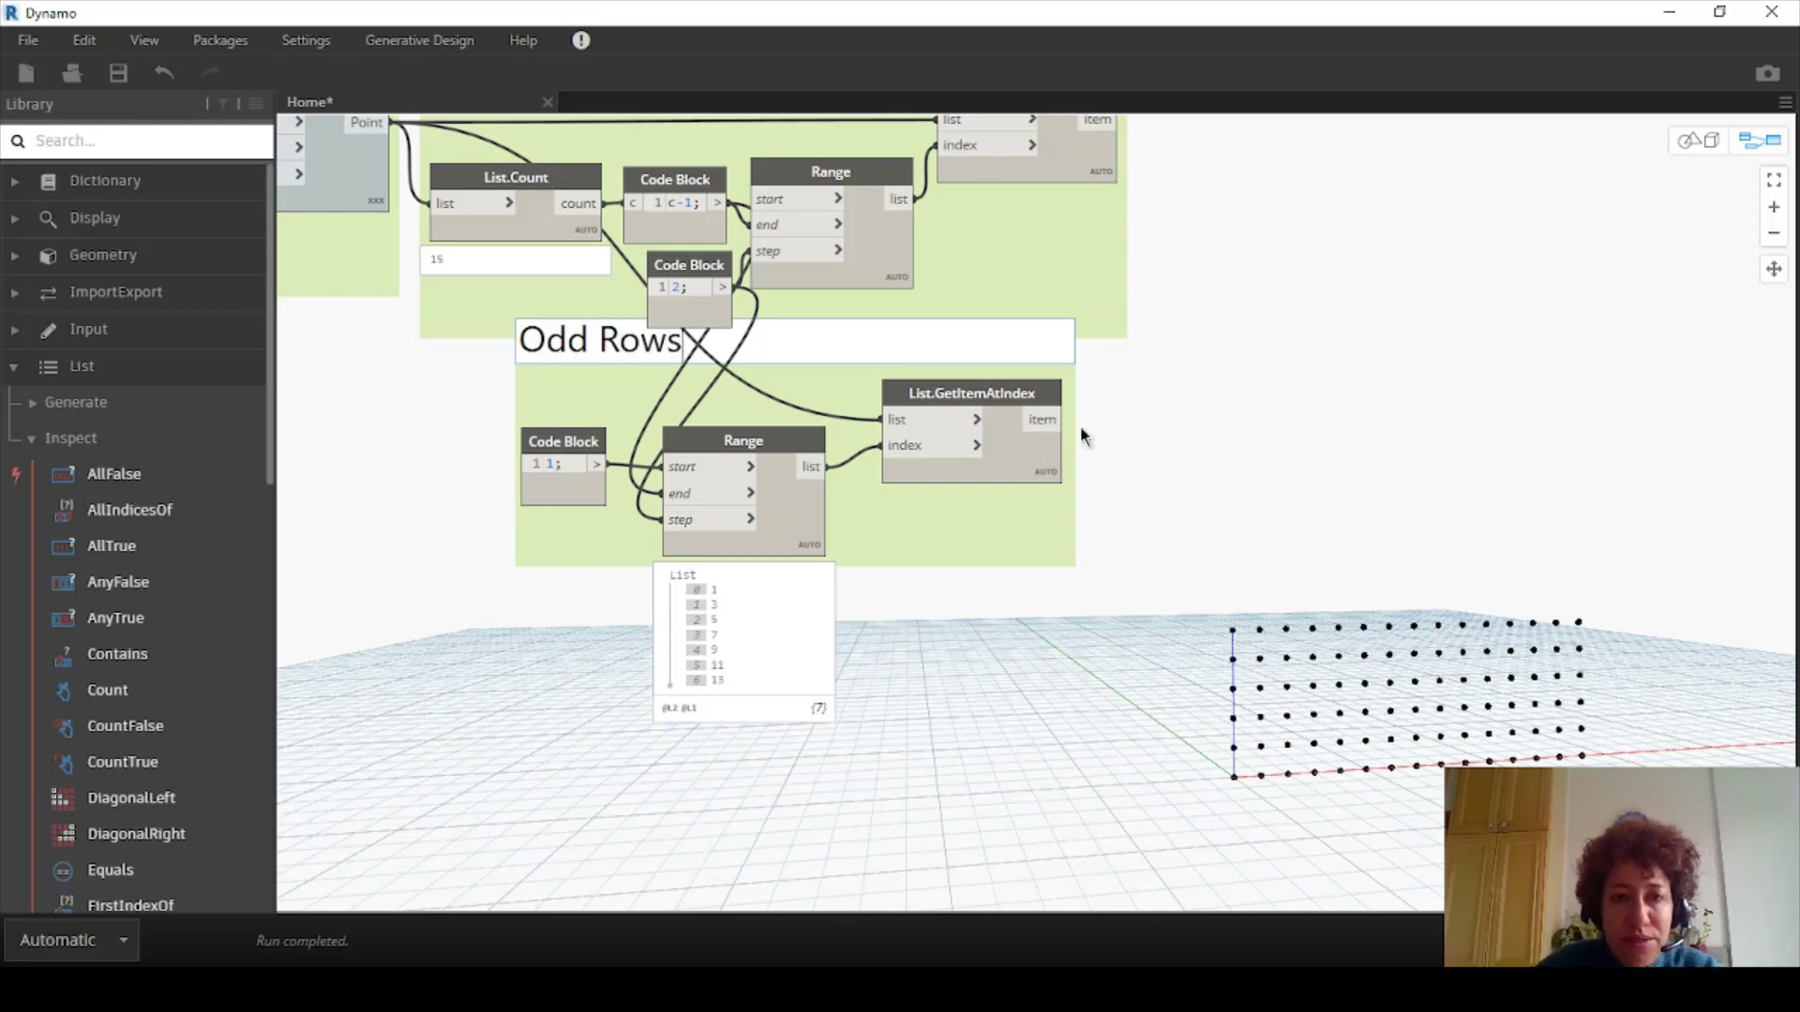
Add a Geometry.Translate node with x, y and z translation inputs and place it beside the Odd Rows group
scroll(1153, 694, "down", 2)
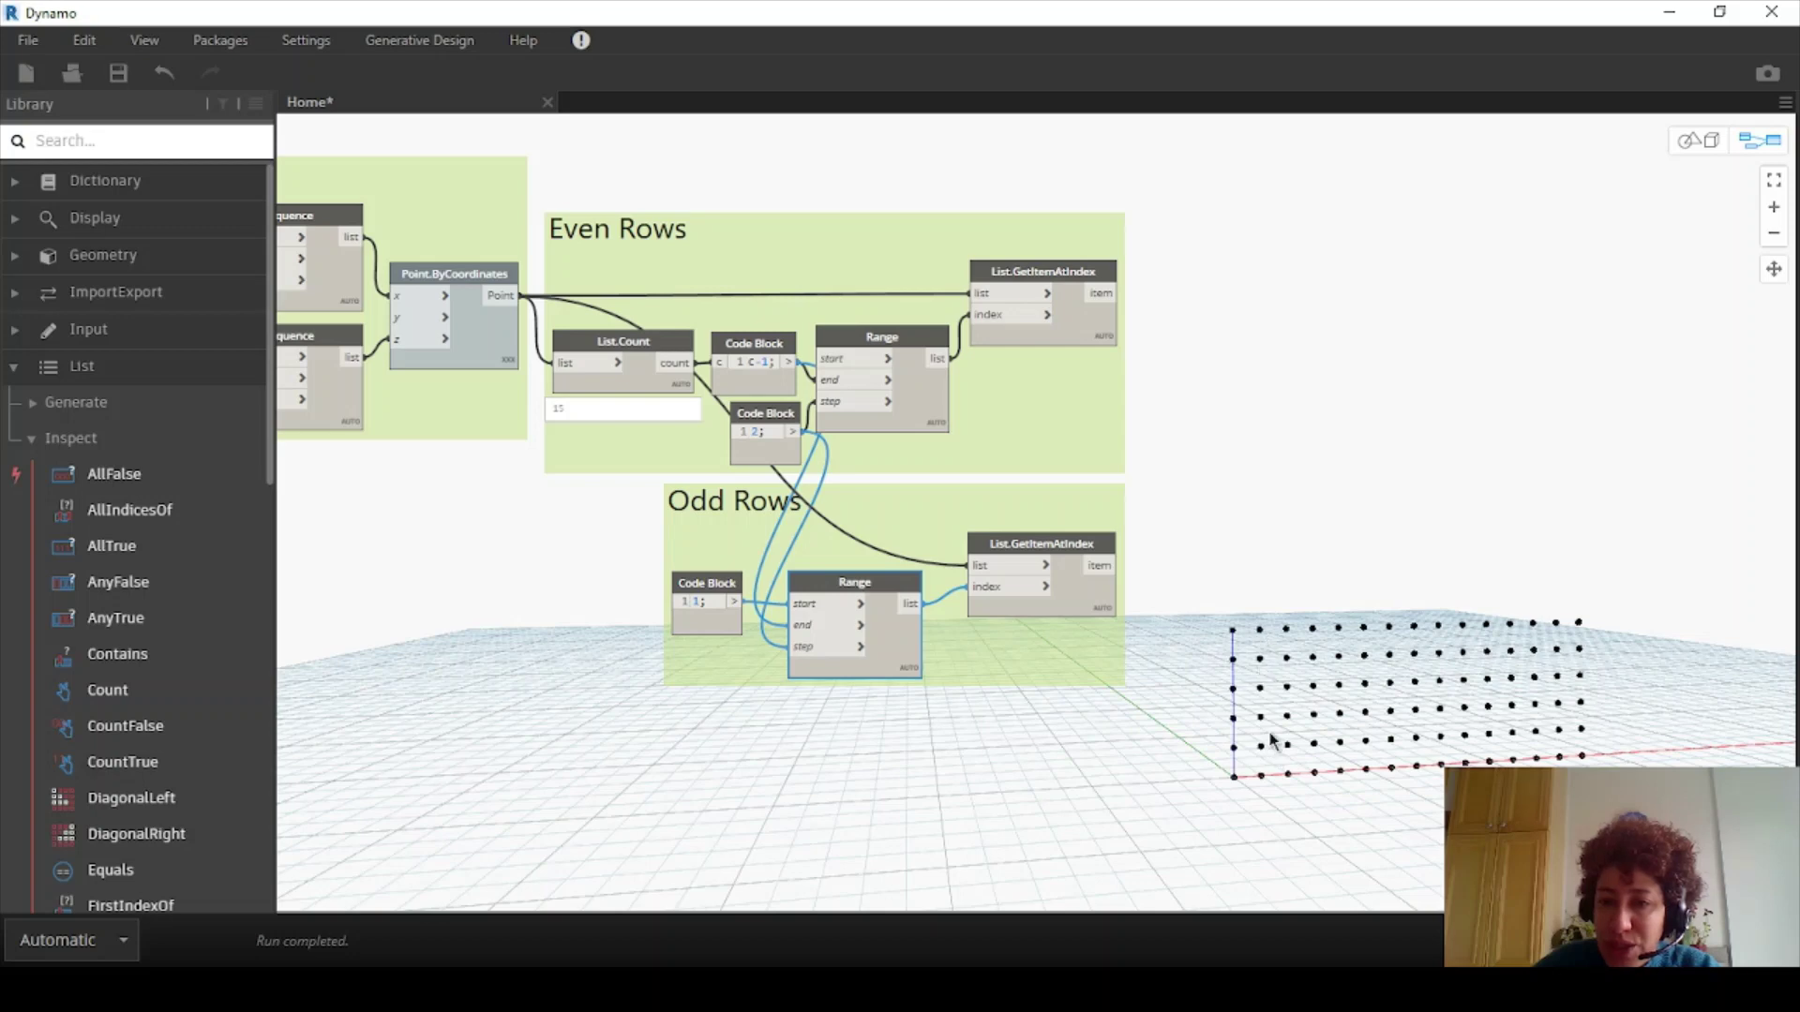
scroll(1278, 620, "up", 1)
right_click(1260, 459)
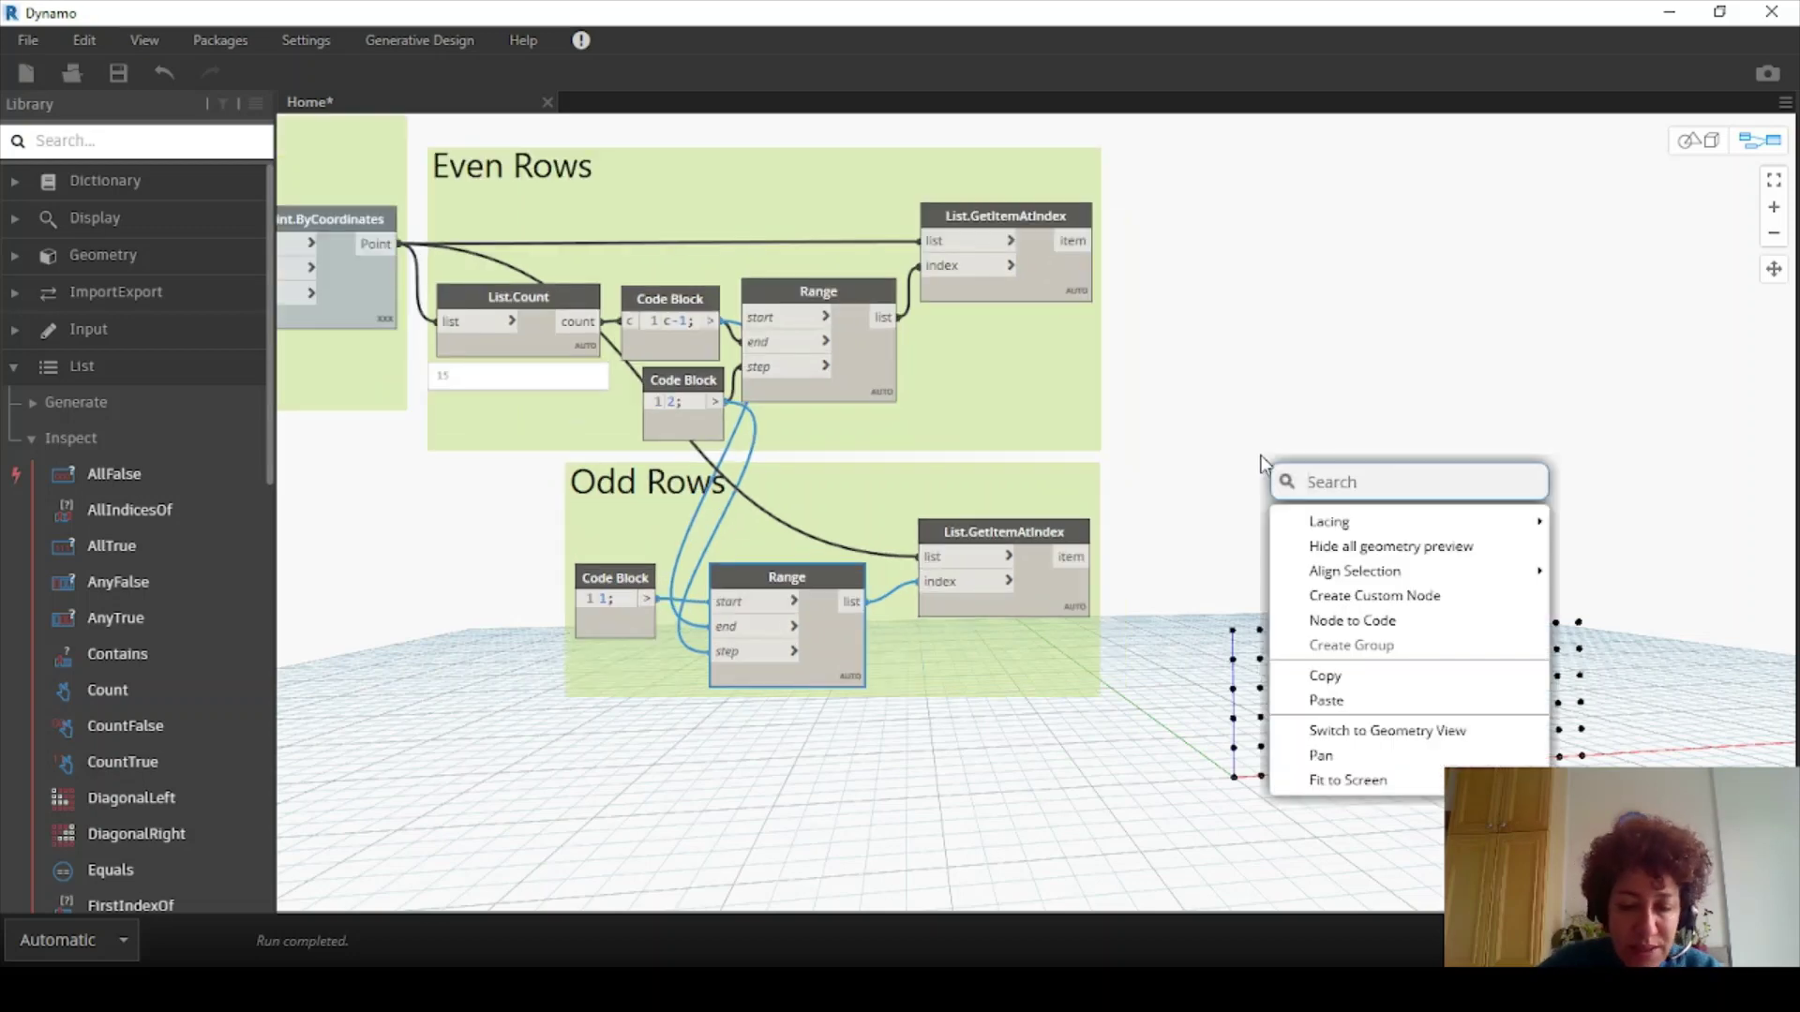
type("translate")
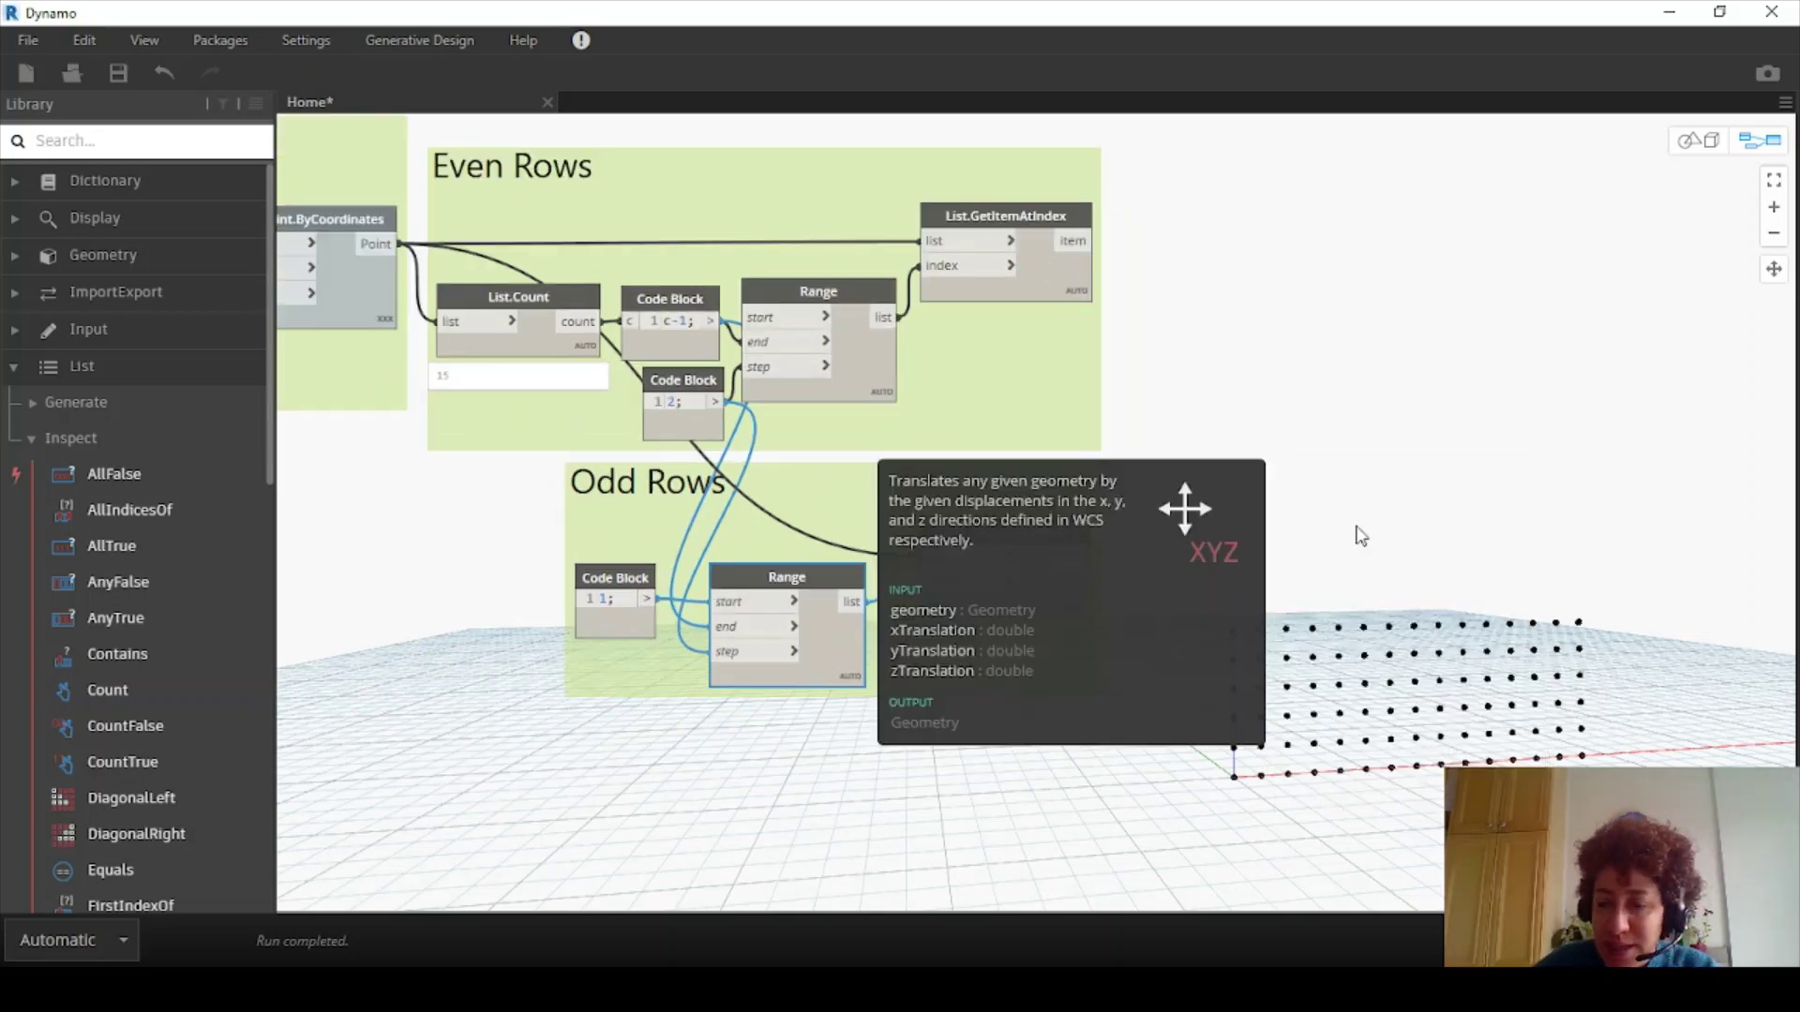
left_click(1354, 532)
left_click_drag(1431, 547, 1411, 444)
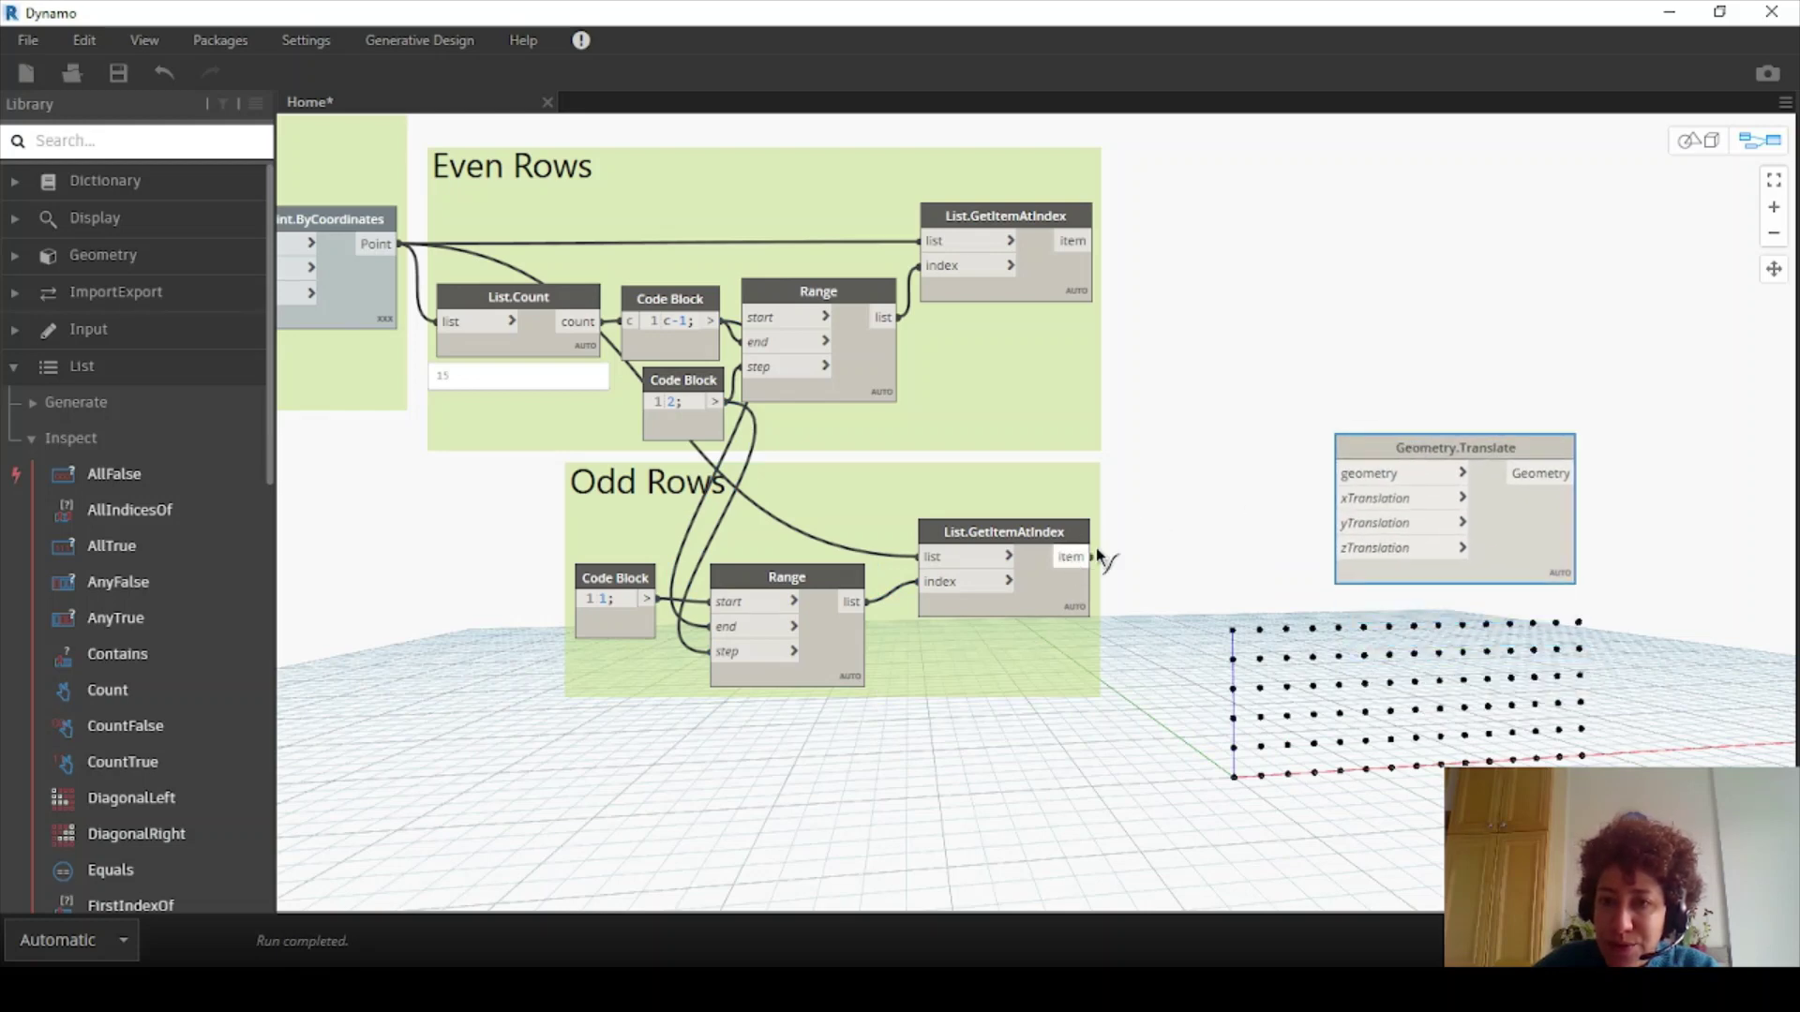
Connect the item output of the Odd Rows List.GetItemAtIndex to the geometry input of Geometry.Translate, and highlight the points it passes on
left_click(1095, 557)
left_click(1341, 474)
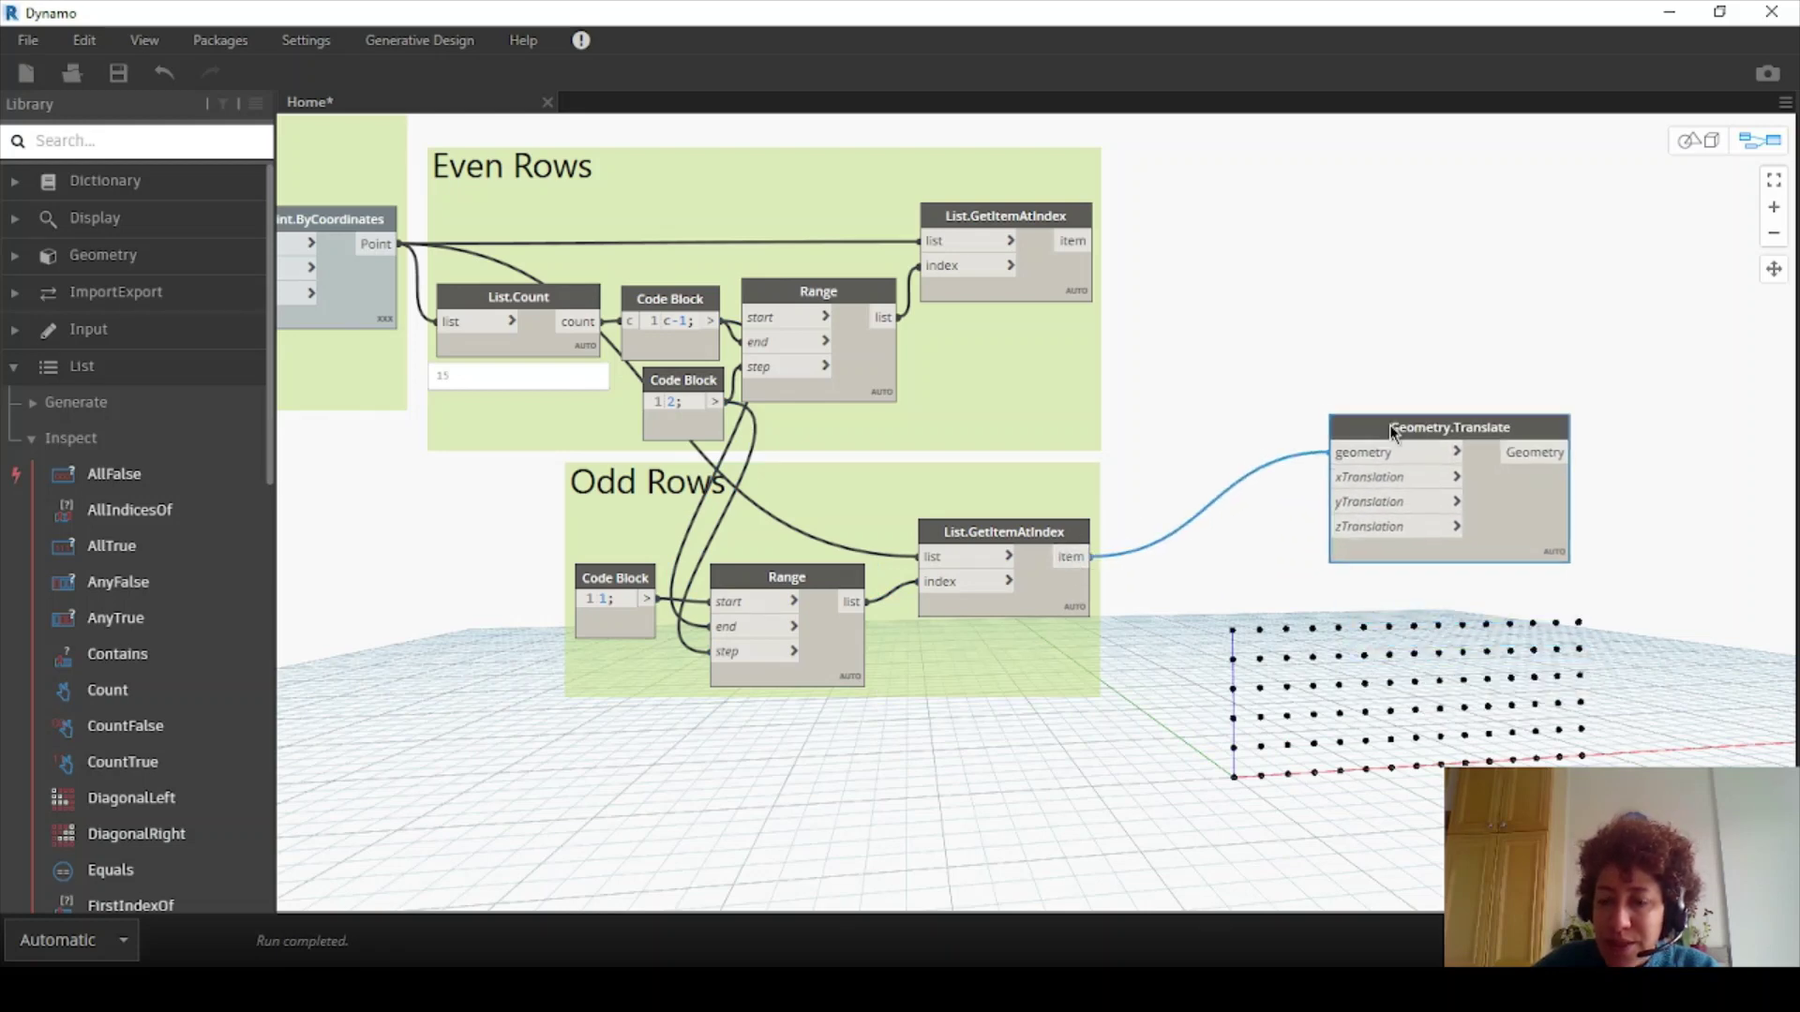
left_click(1041, 541)
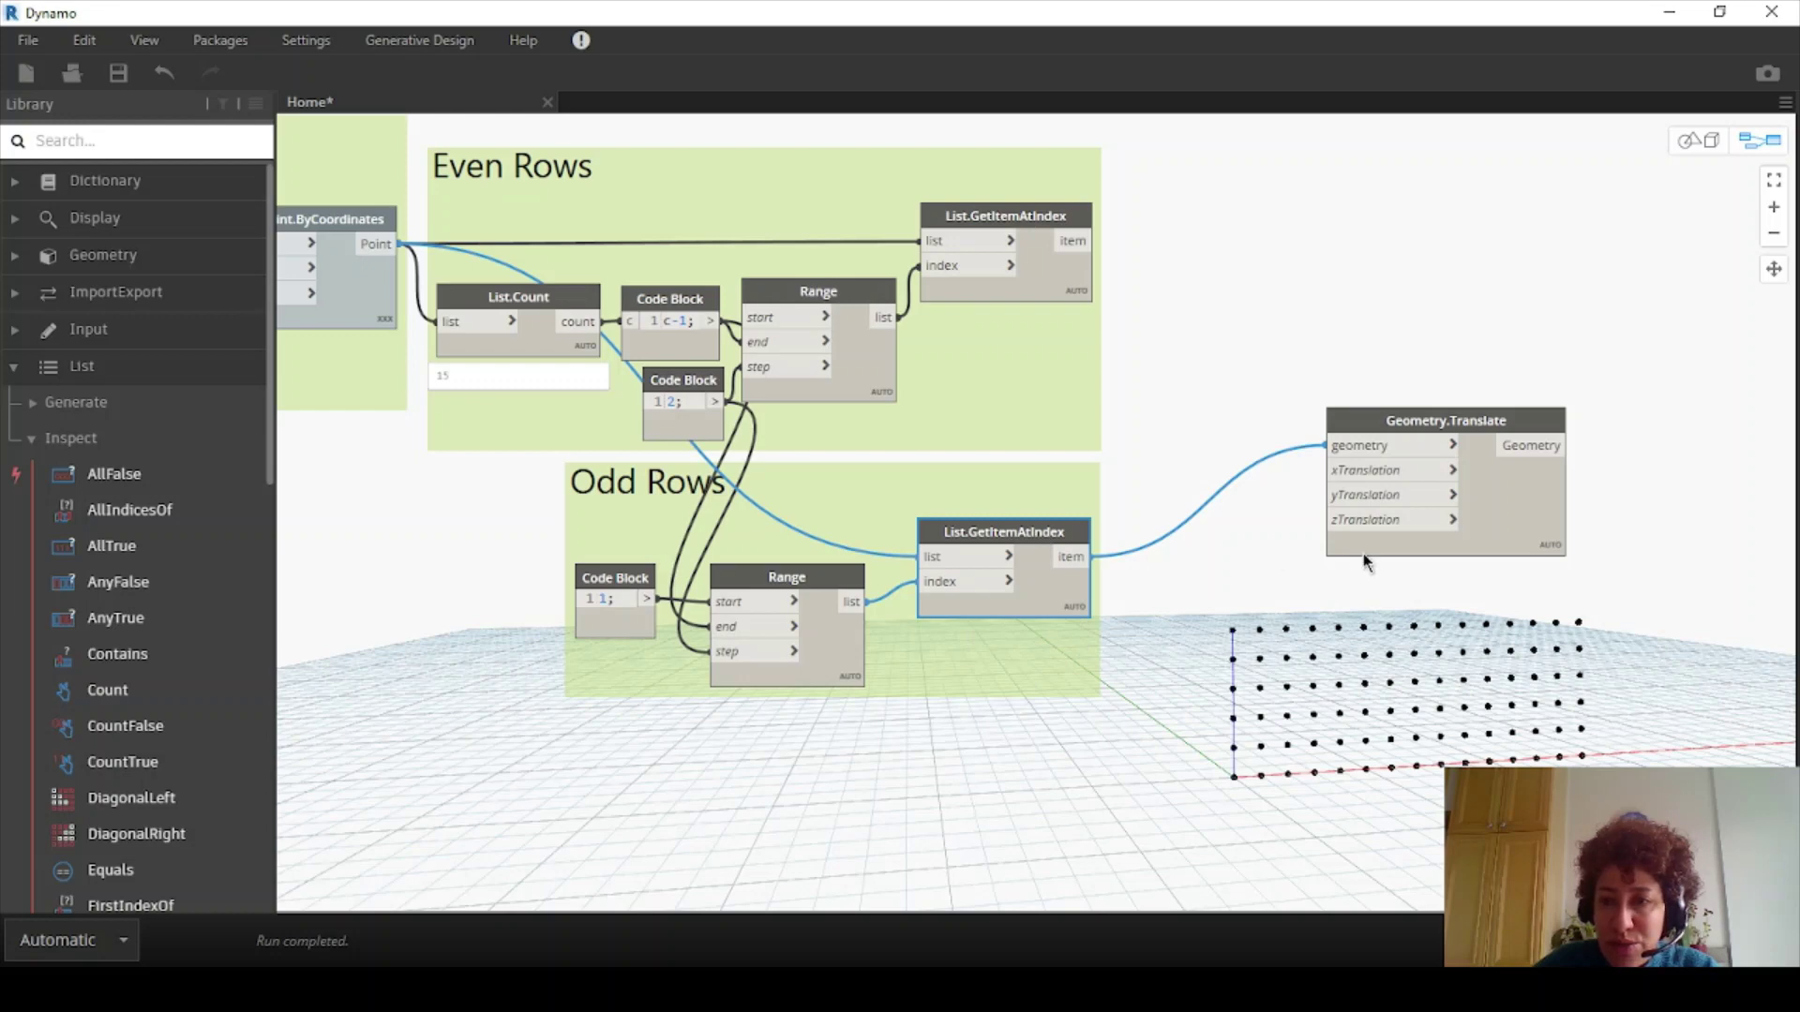
scroll(1363, 553, "down", 2)
scroll(397, 382, "up", 1)
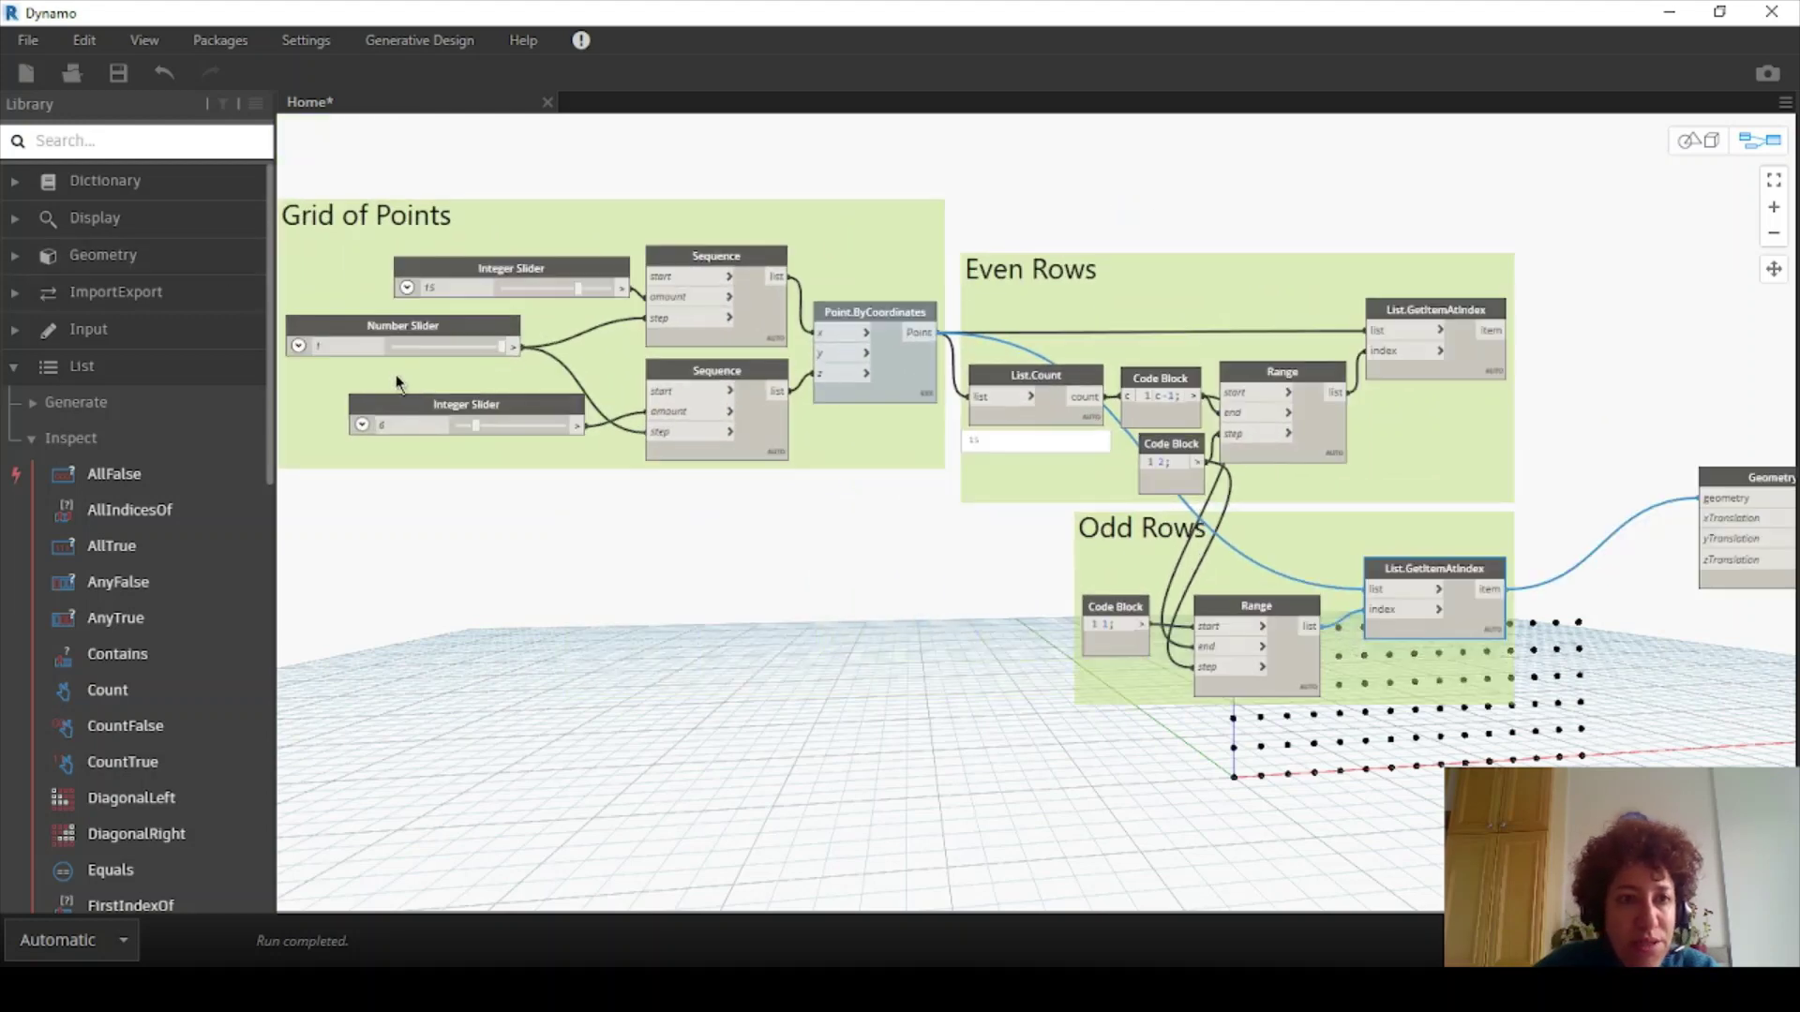
Add a Code Block with the expression s/2 between the Odd Rows group and the Geometry.Translate node
scroll(421, 337, "down", 2)
scroll(1034, 478, "up", 3)
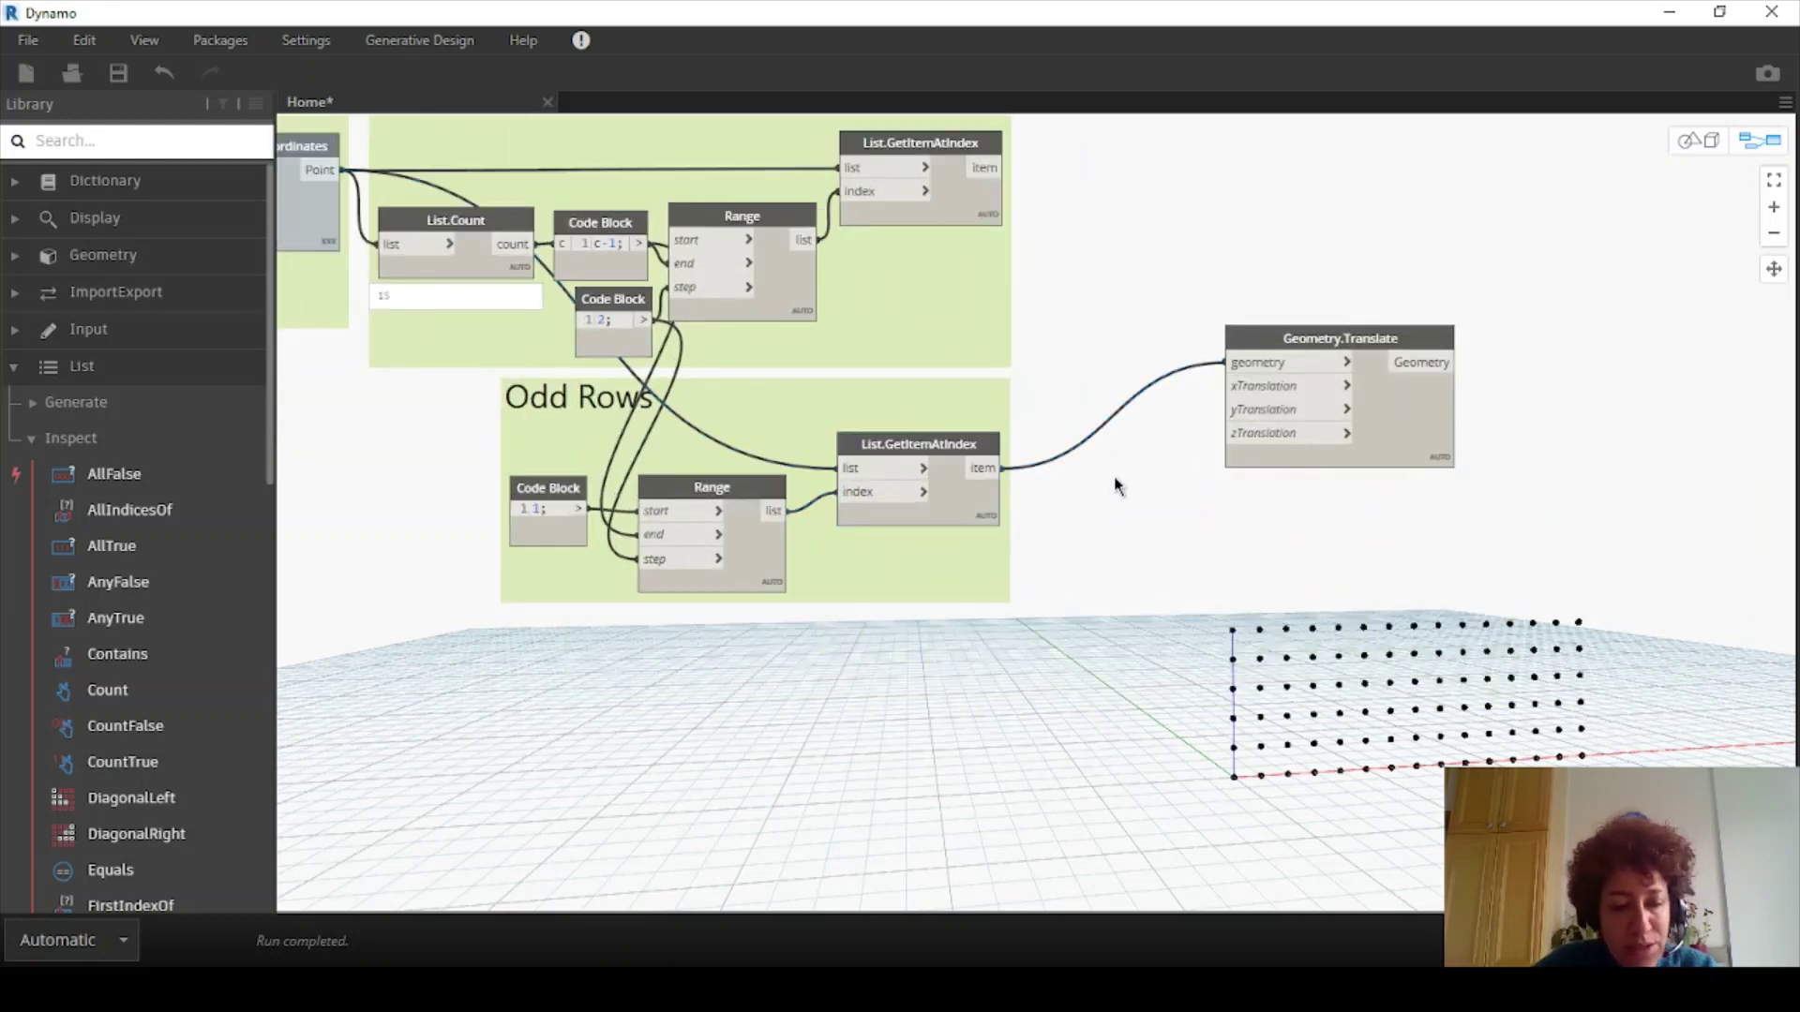
double_click(1113, 476)
type("s/a/2;")
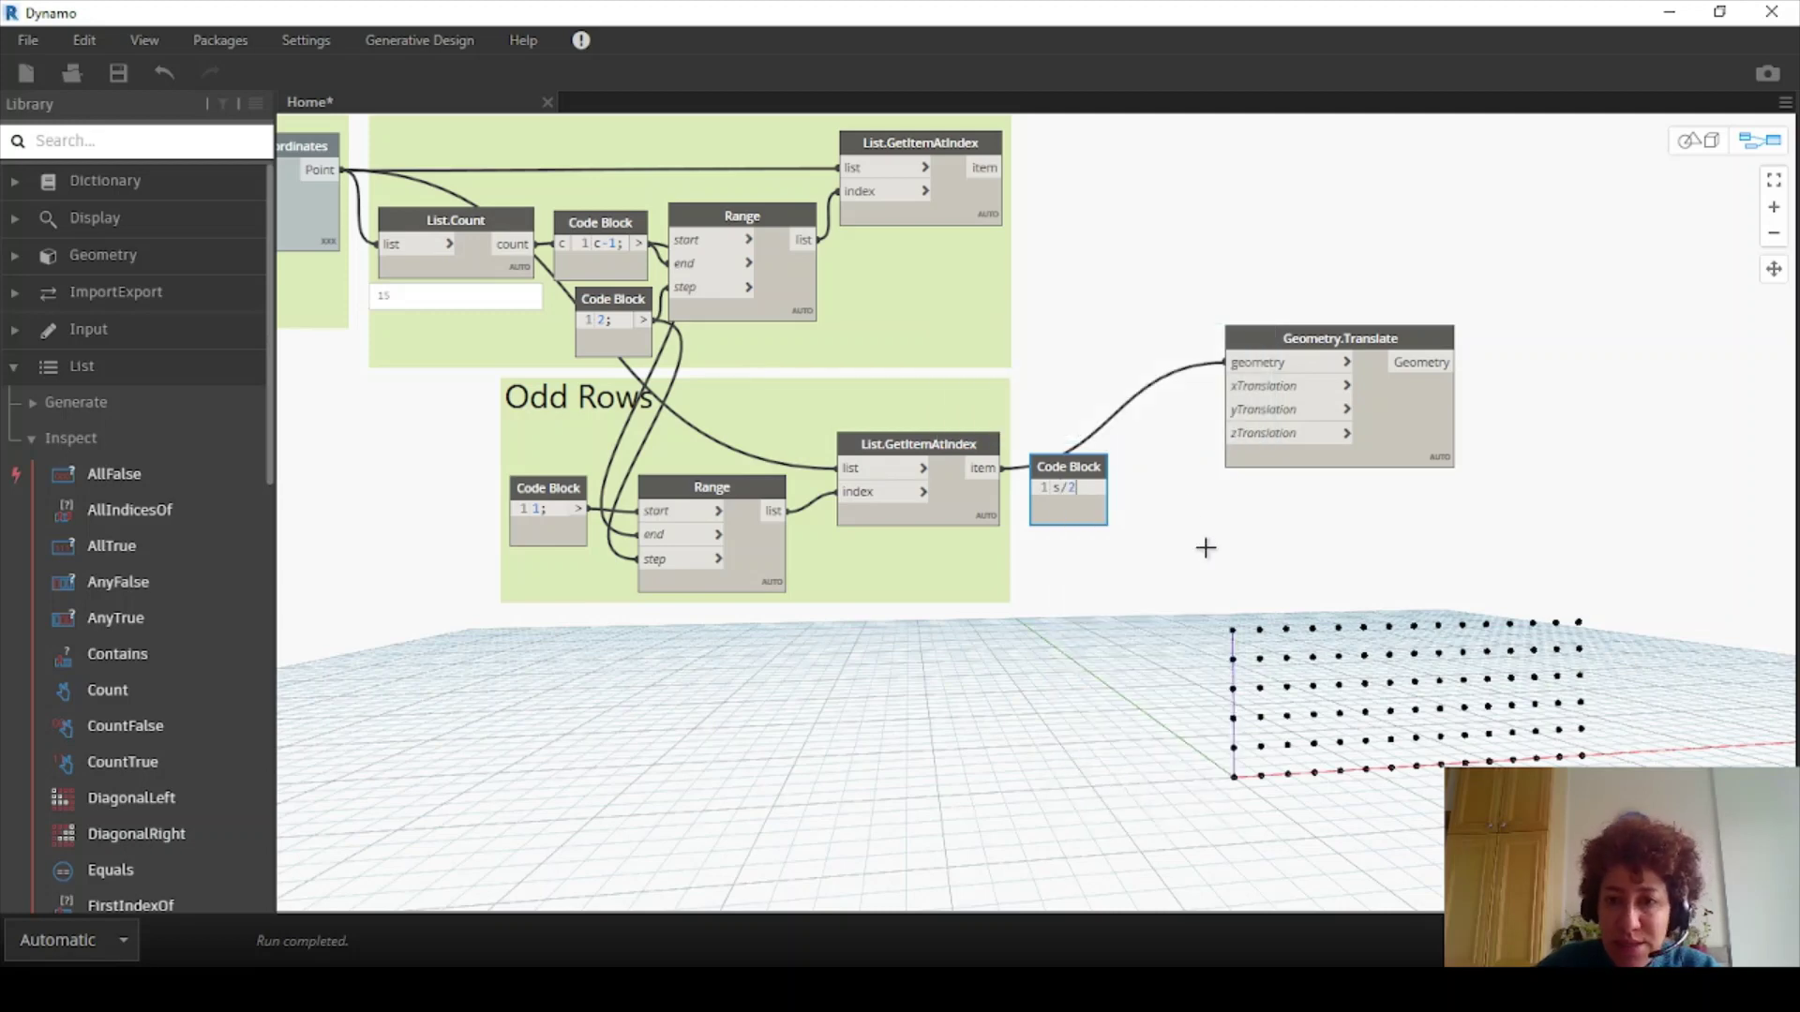
left_click(1207, 548)
Connect the Number Slider's output to the s input of the s/2 Code Block, and that block's output to zTranslation of Geometry.Translate
scroll(709, 347, "down", 2)
scroll(375, 282, "up", 3)
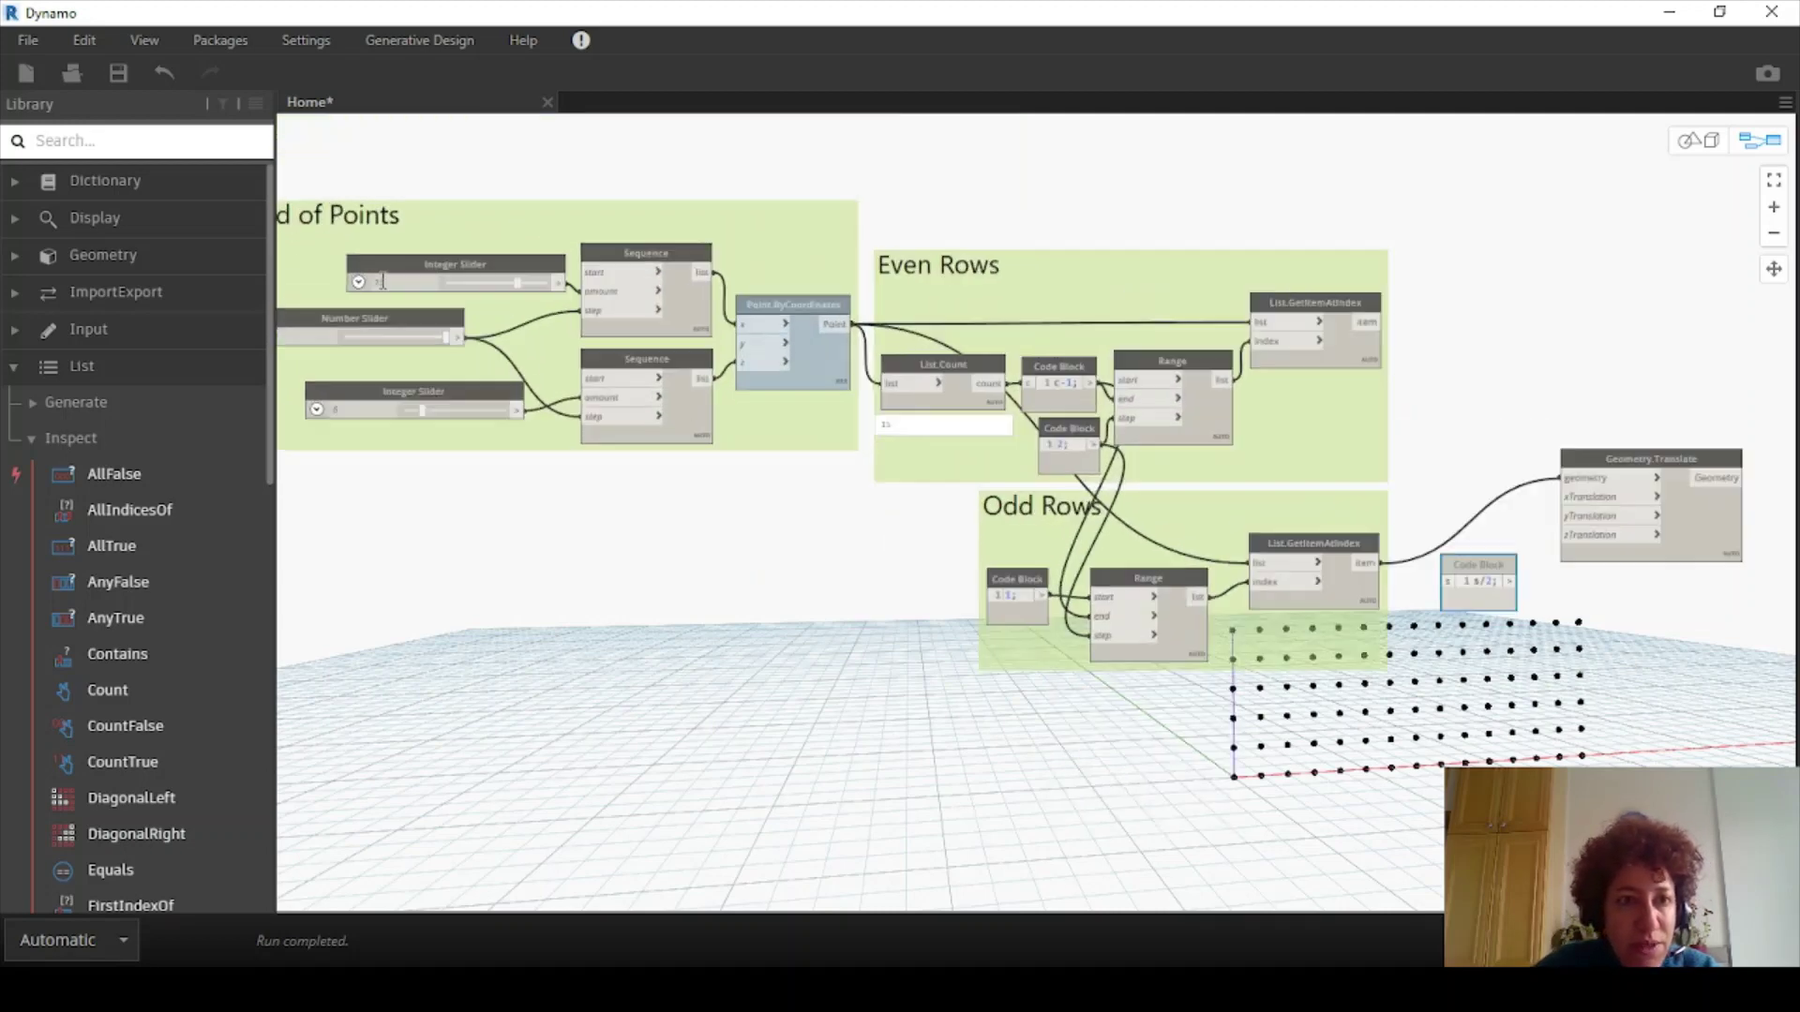
scroll(384, 288, "down", 2)
scroll(1328, 534, "up", 3)
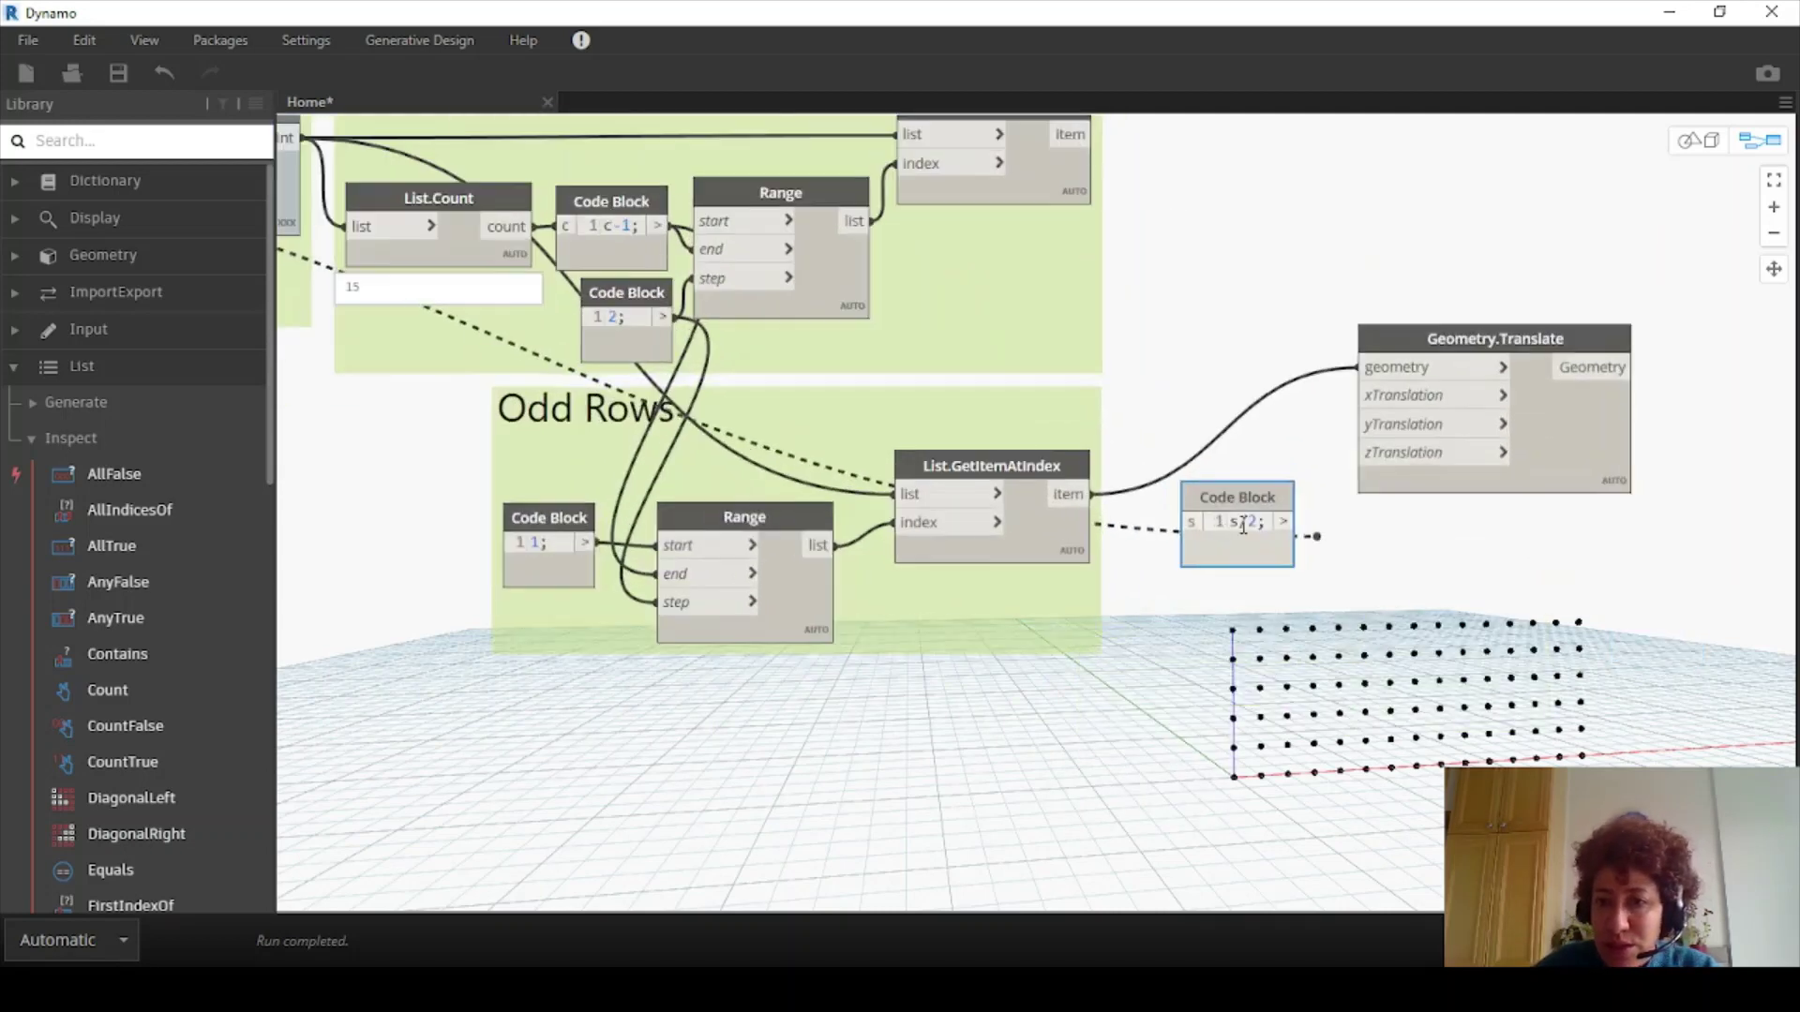
left_click(1090, 494)
left_click(1185, 521)
left_click(1284, 521)
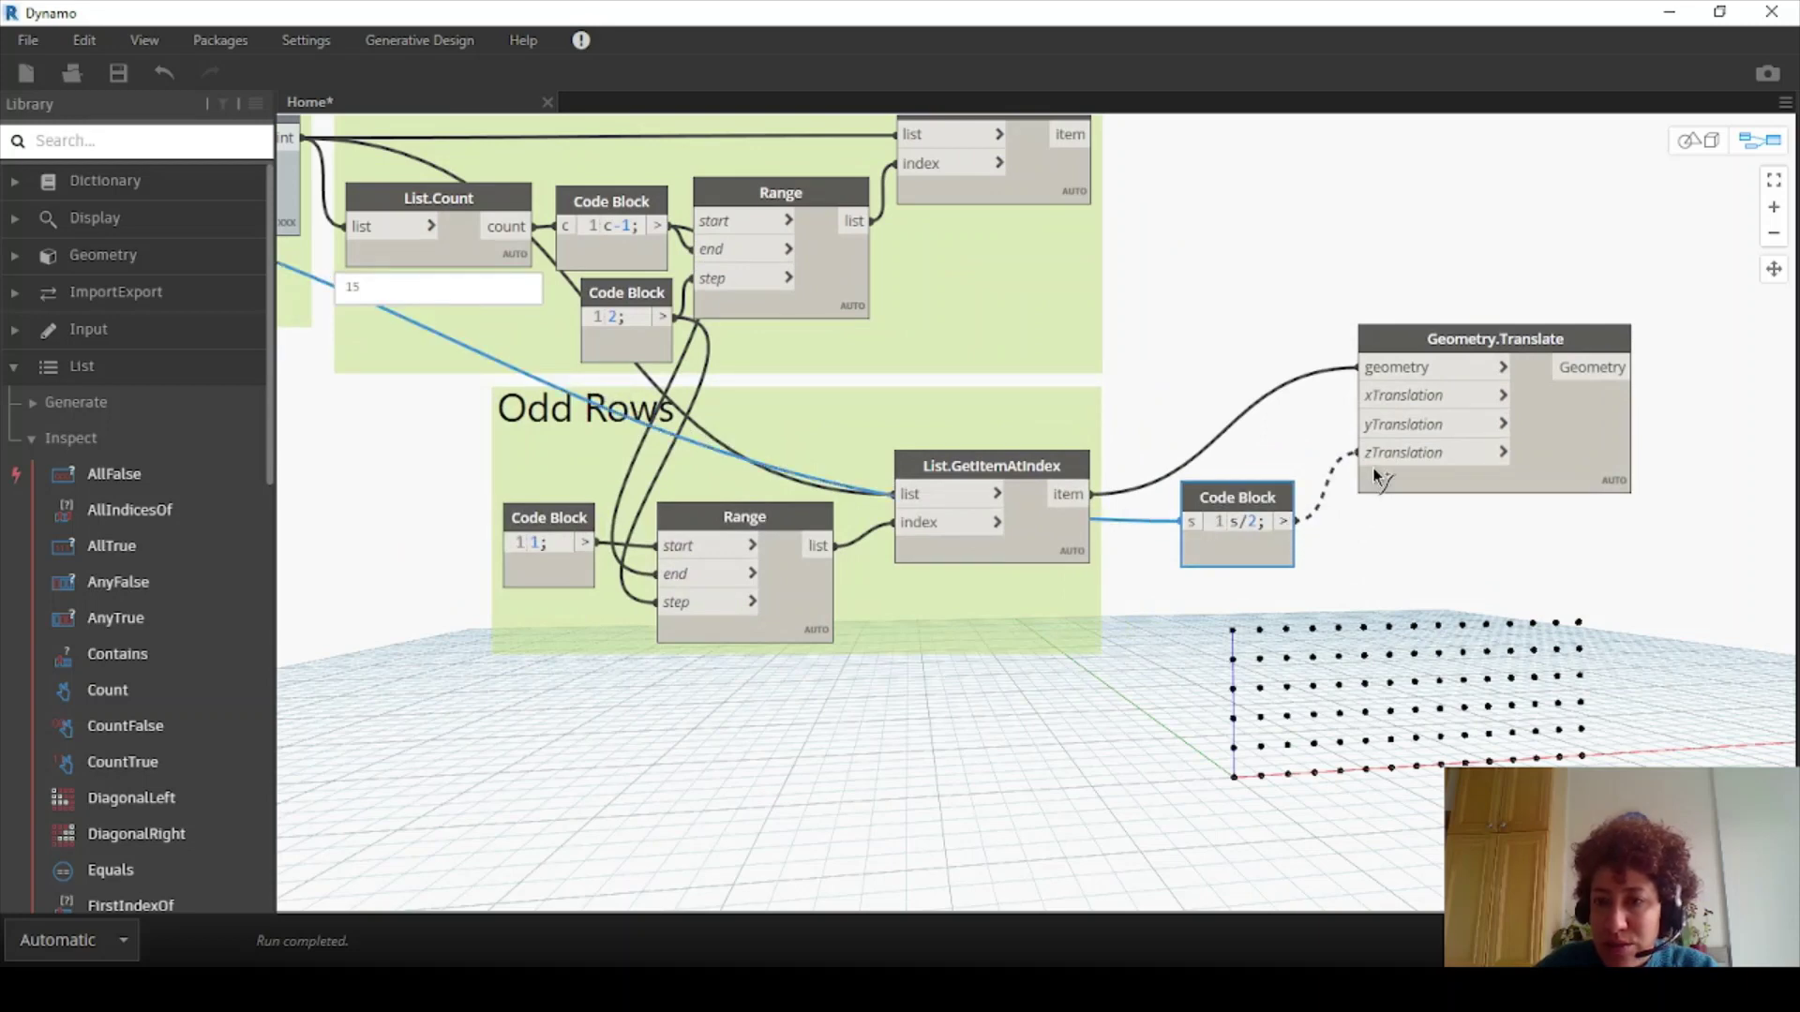
Turn off the preview of the Odd Rows List.GetItemAtIndex, and move the s/2 Code Block and Geometry.Translate closer to the group
left_click(989, 474)
right_click(991, 476)
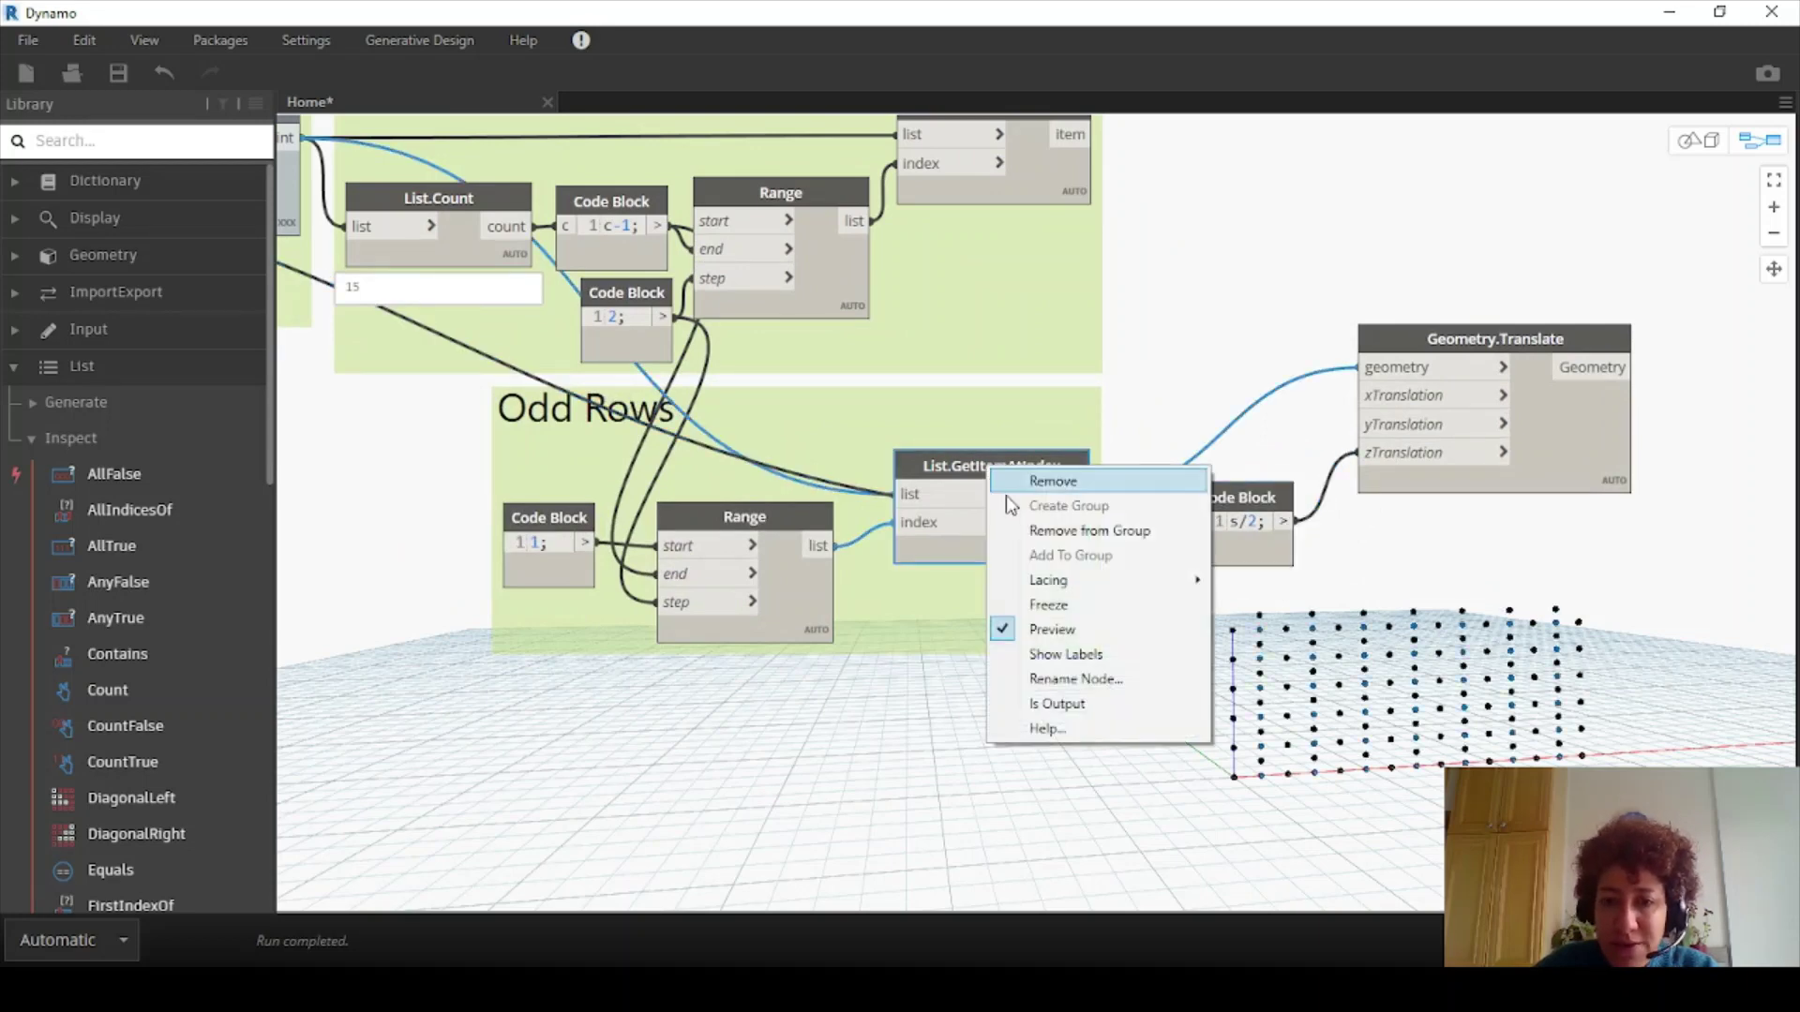
left_click(1135, 603)
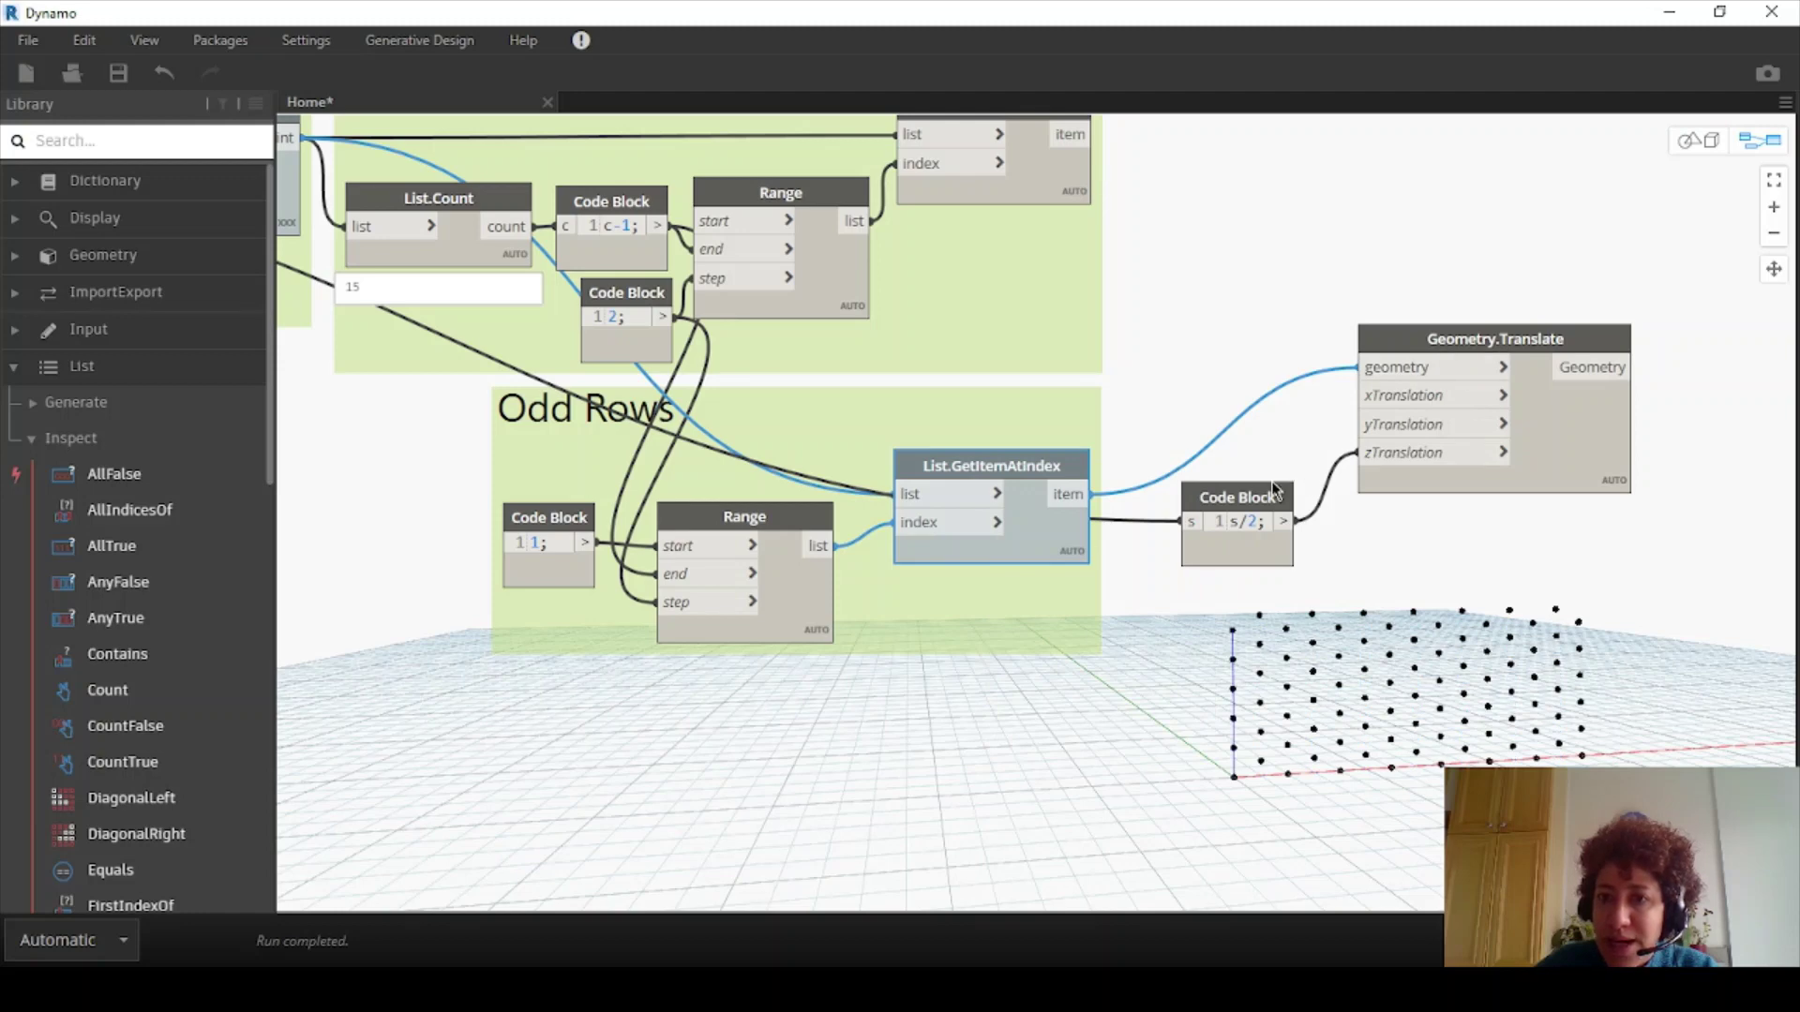
left_click_drag(1272, 502, 1204, 562)
left_click_drag(1432, 342, 1298, 434)
scroll(1293, 440, "down", 5)
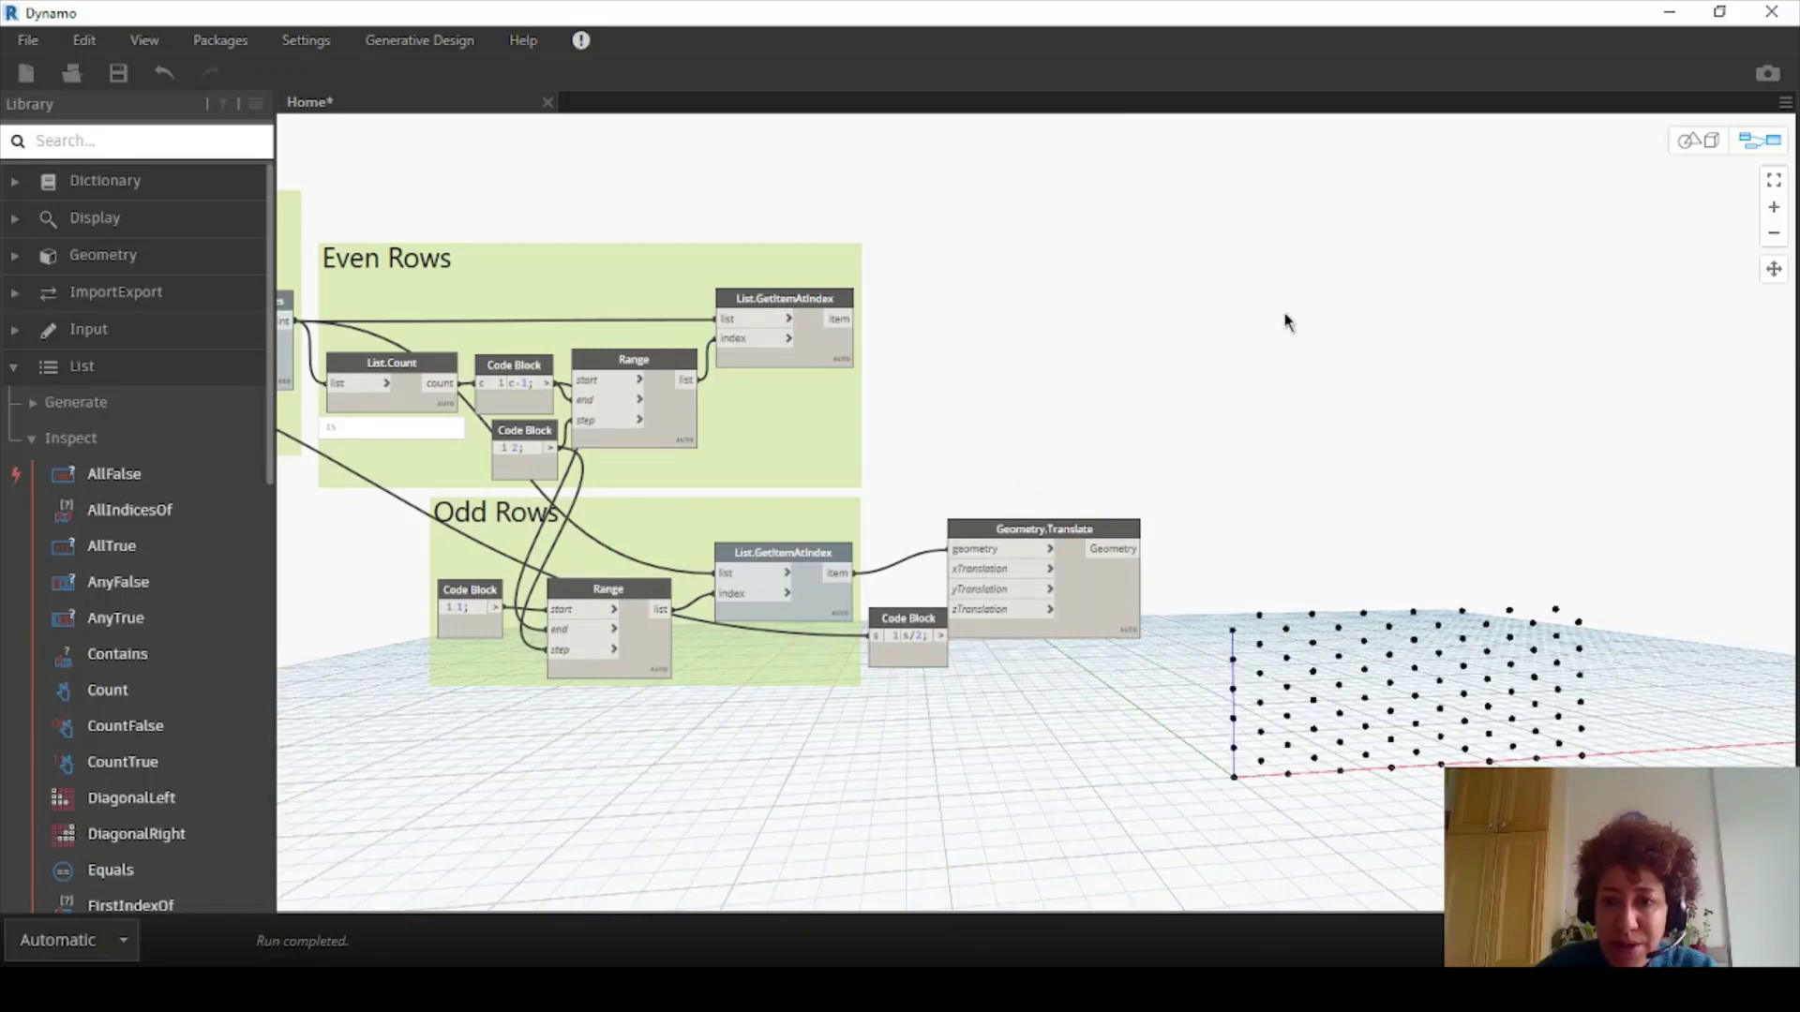
Add a List Create node above and beyond Geometry.Translate and give it a second item input
right_click(1299, 315)
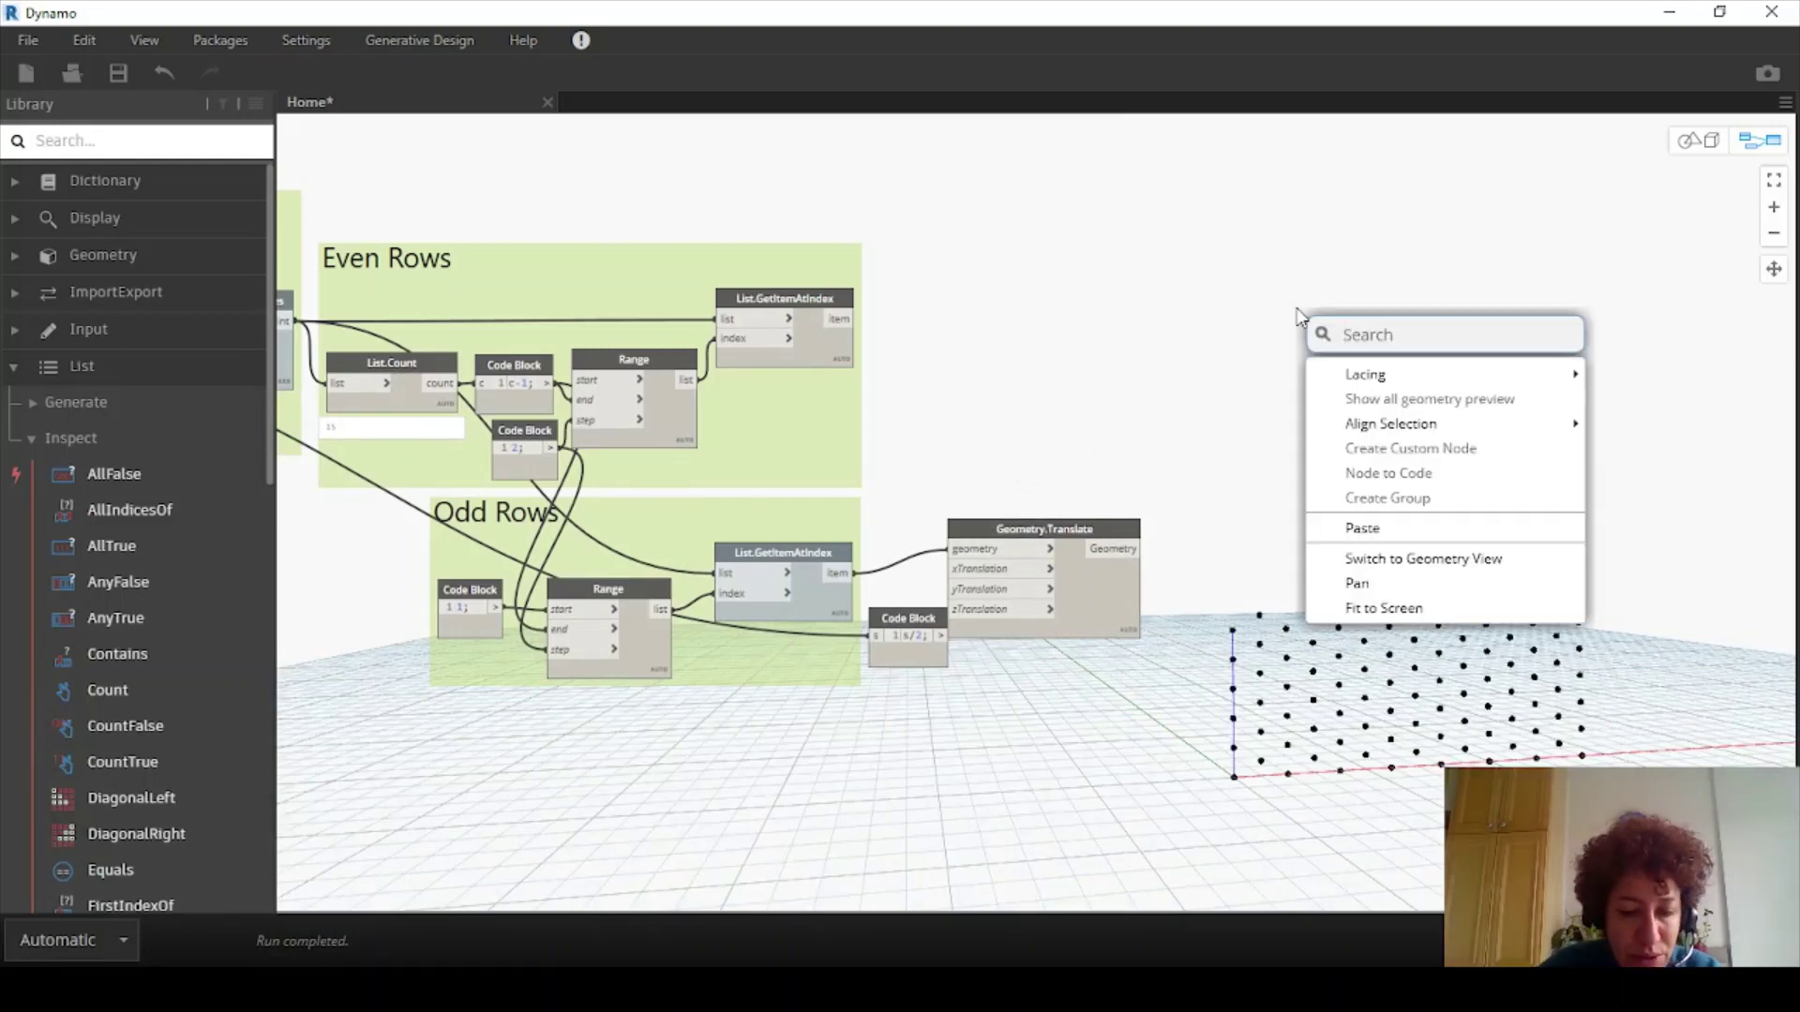
type("list")
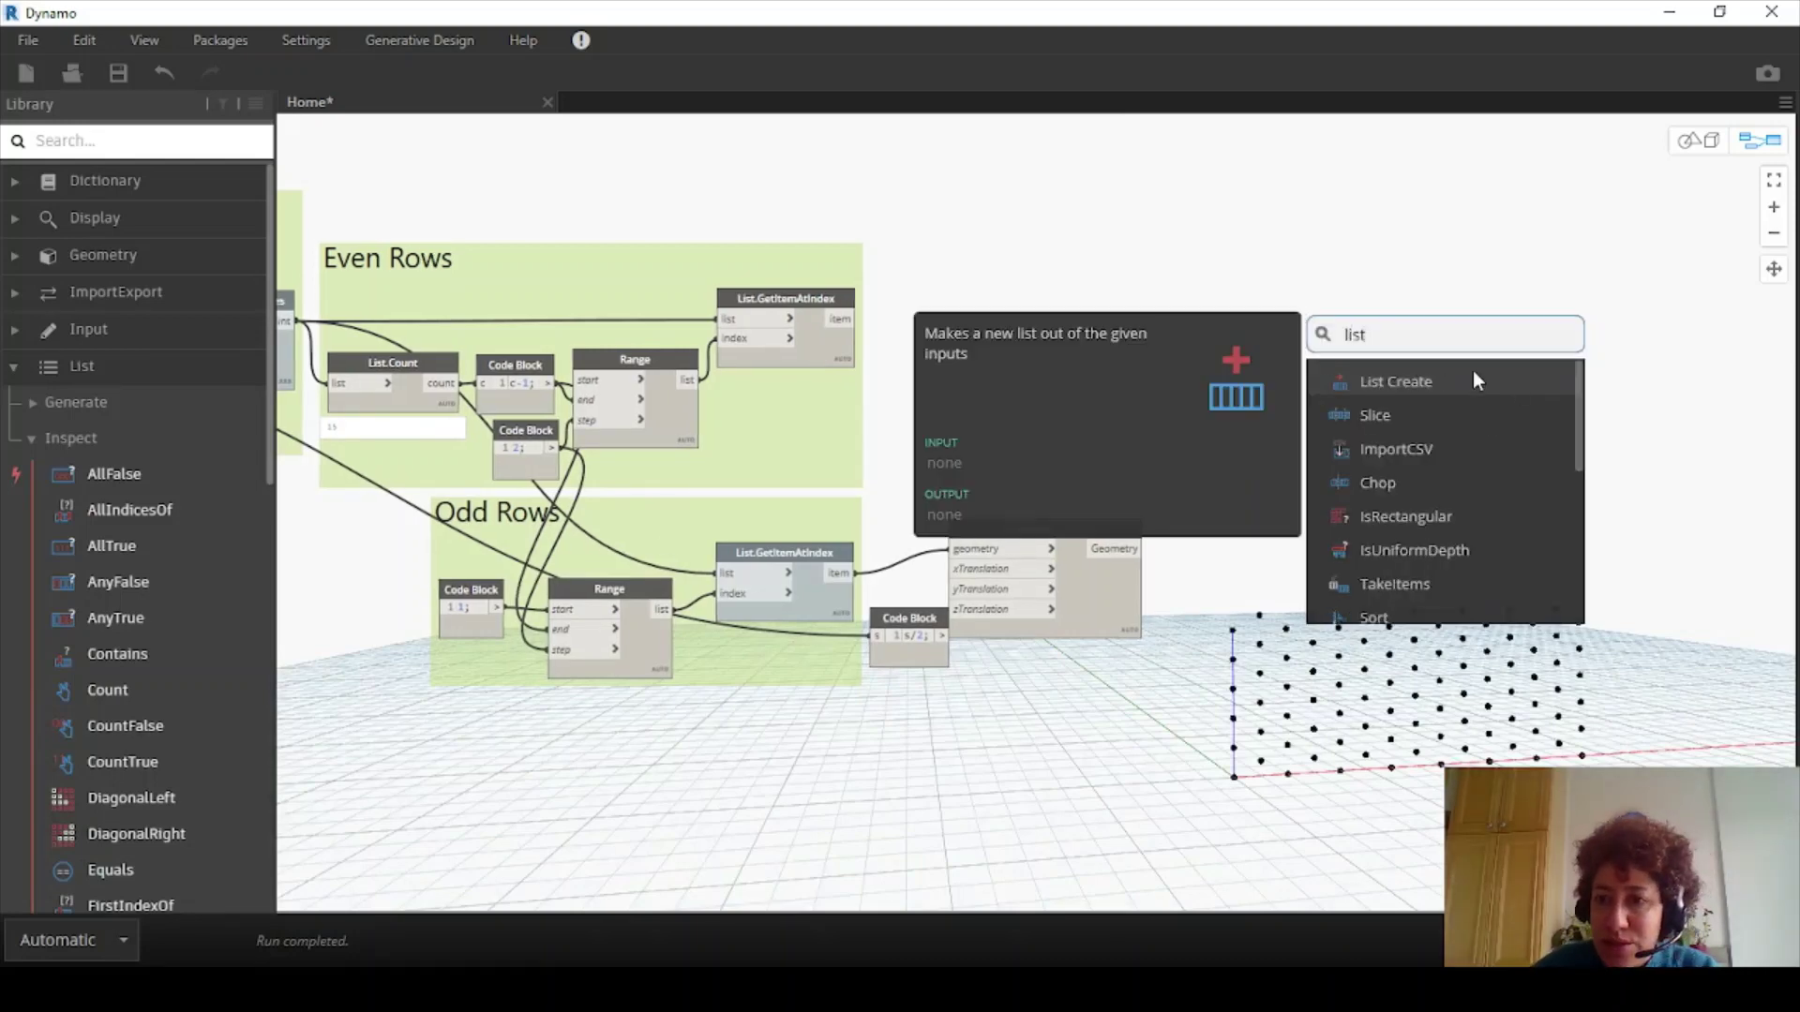
left_click(1473, 377)
left_click_drag(1517, 394, 1199, 270)
scroll(1294, 309, "up", 2)
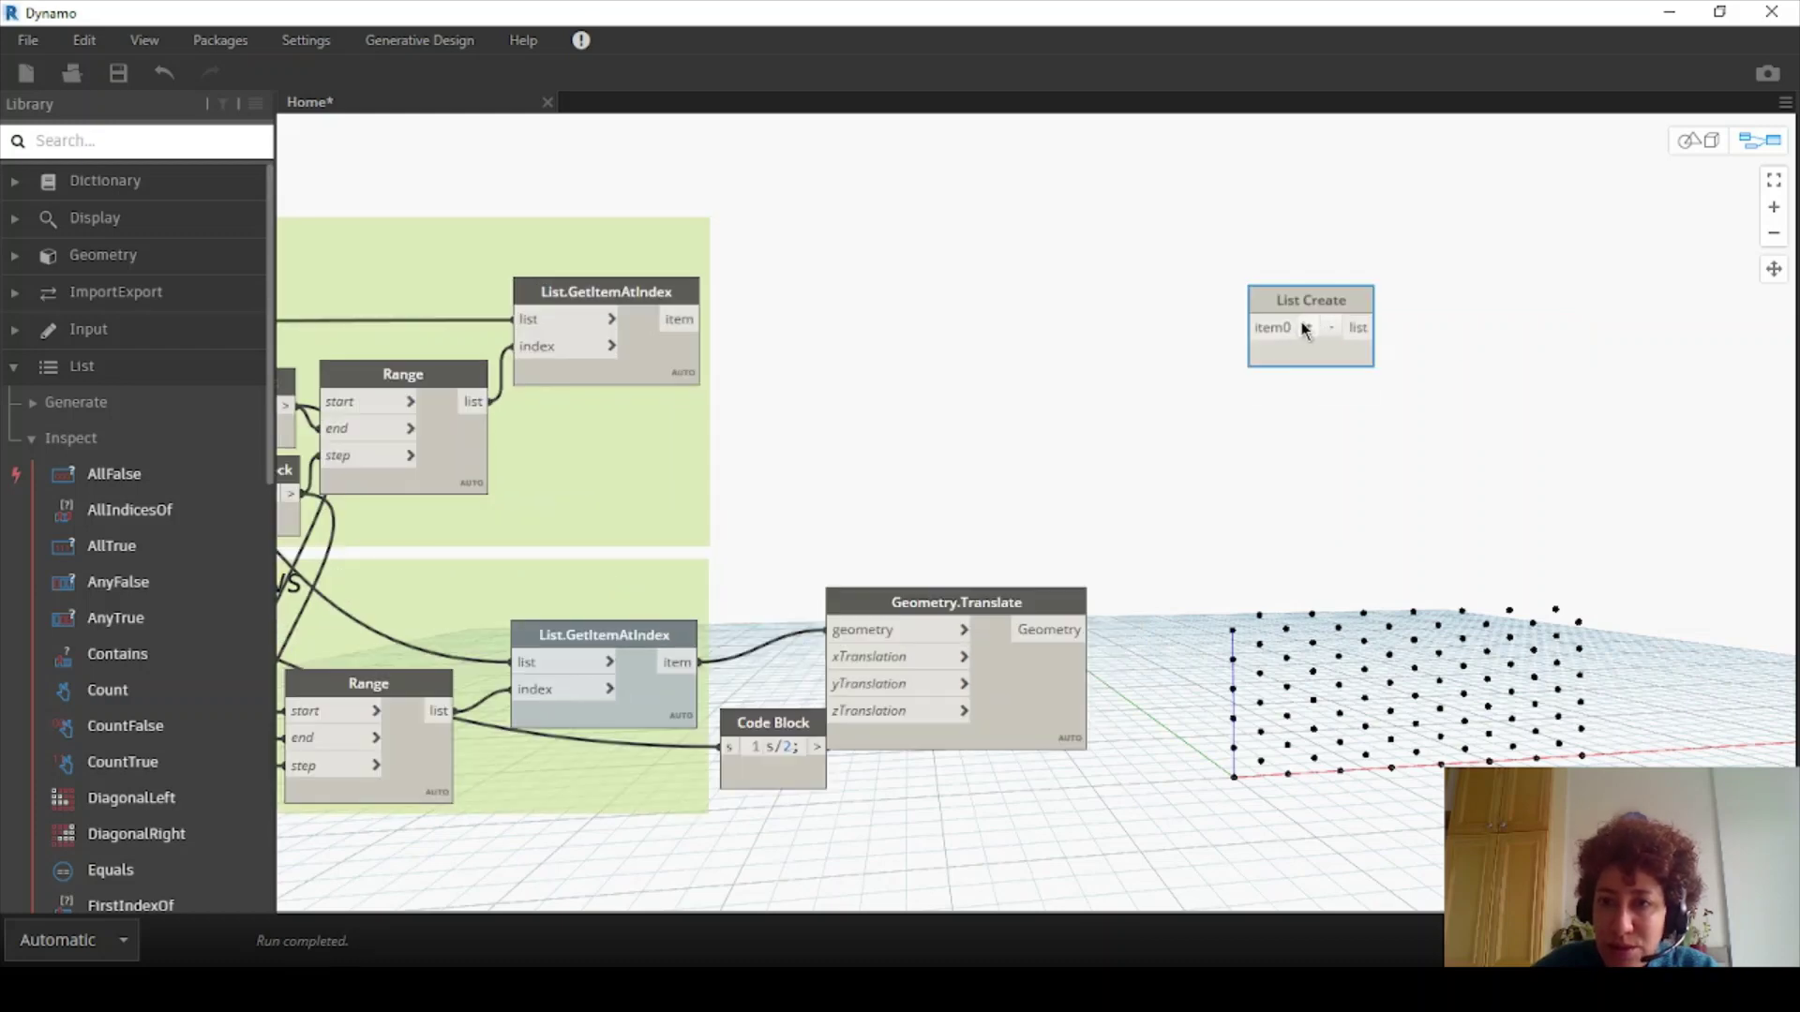
left_click(1309, 327)
left_click(1308, 327)
left_click(1332, 326)
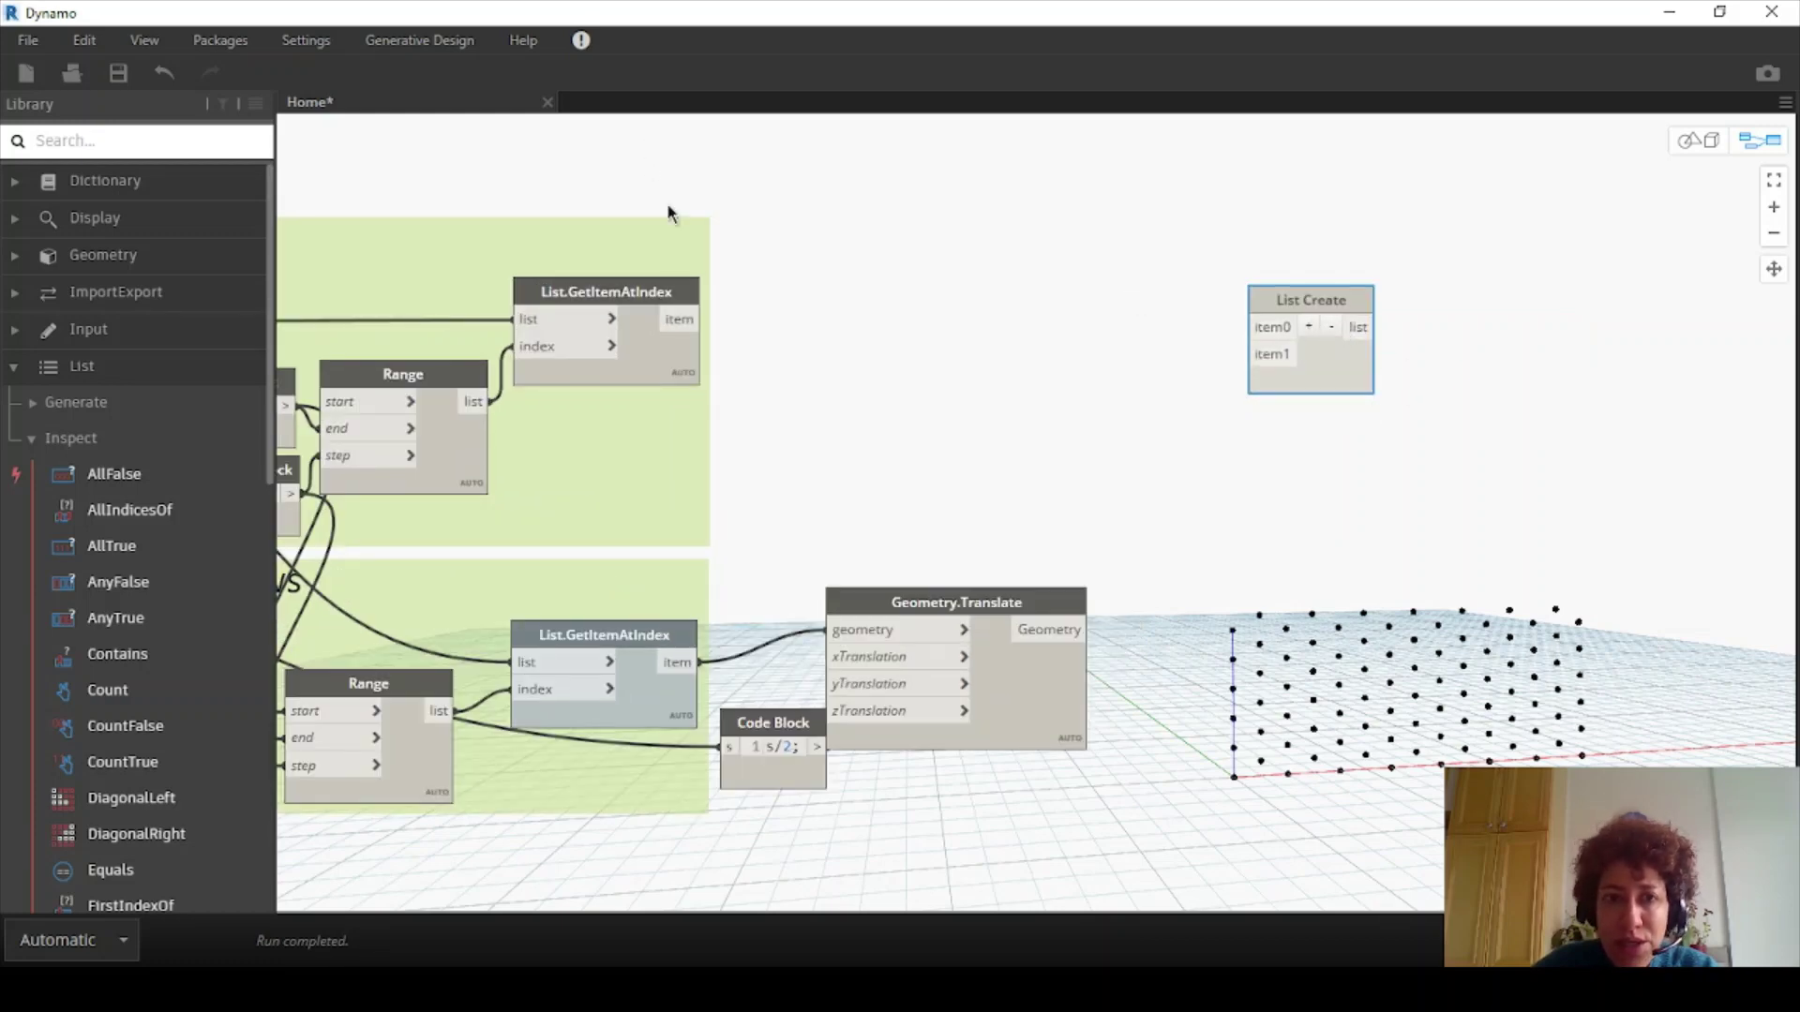
Connect the Even Rows List.GetItemAtIndex to item0 and Geometry.Translate to item1 of List Create, and move List Create closer
left_click(677, 320)
left_click(1256, 326)
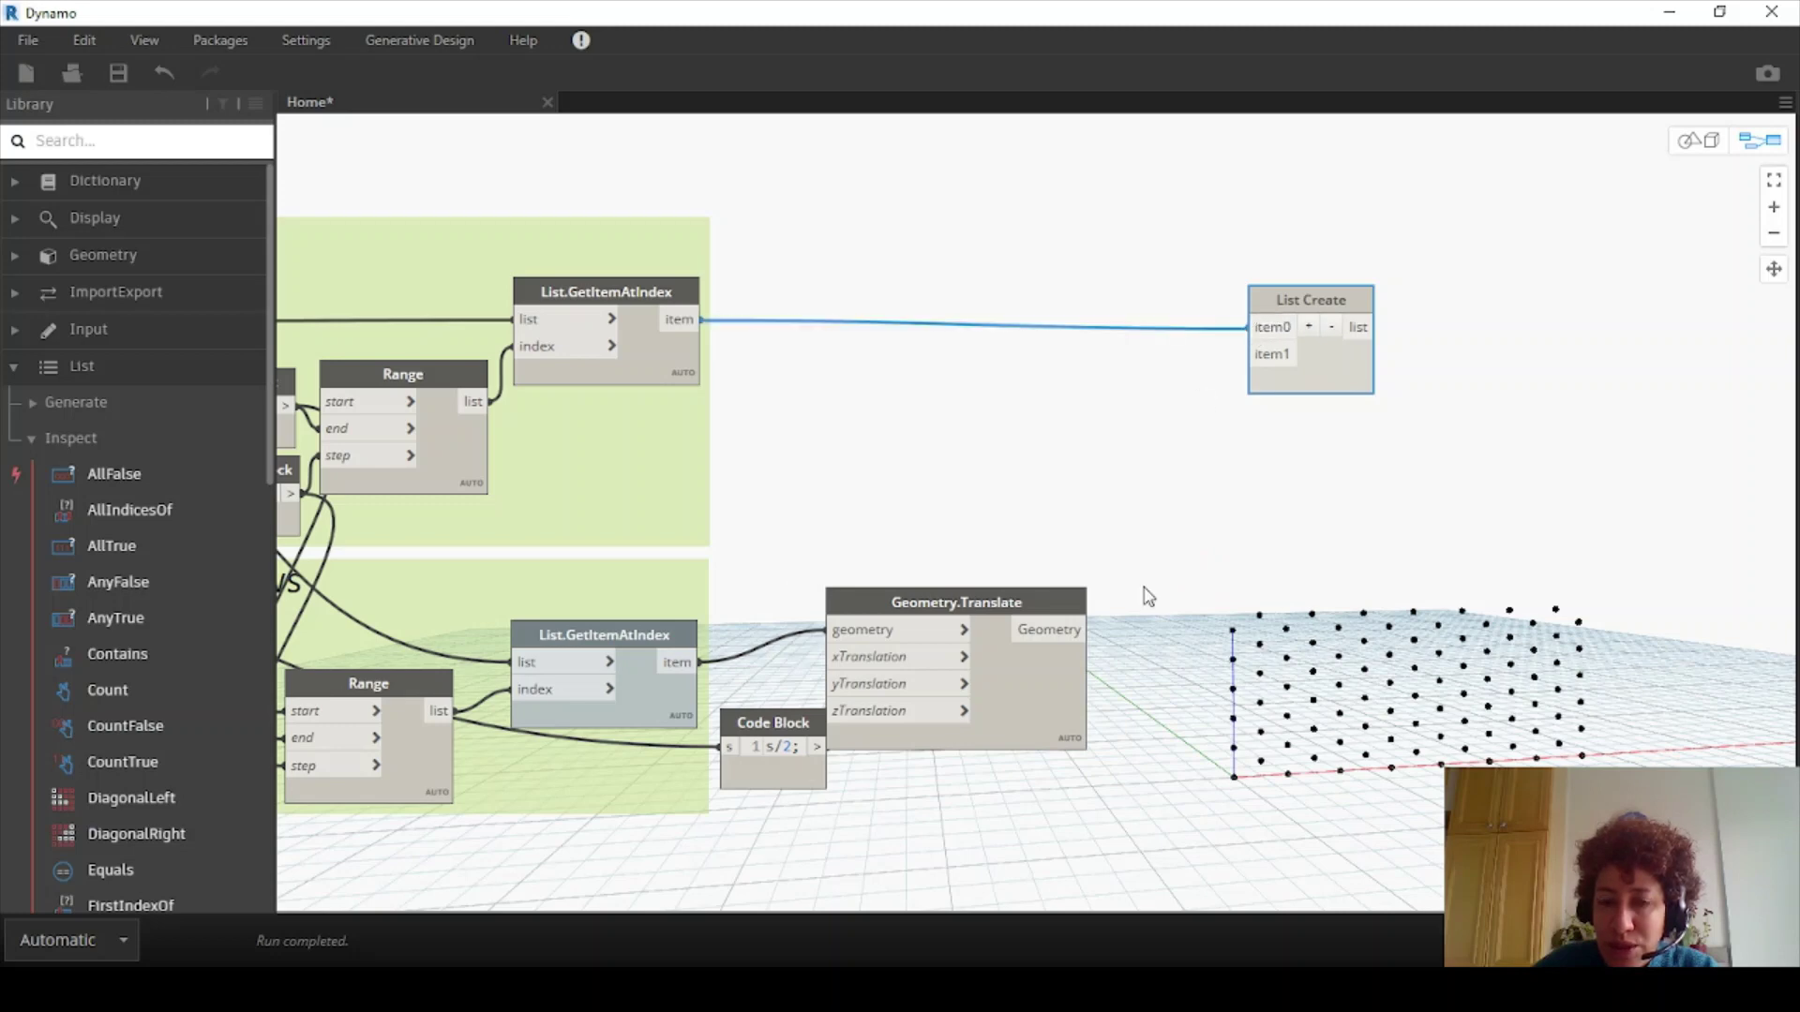
left_click(1091, 630)
left_click(1243, 360)
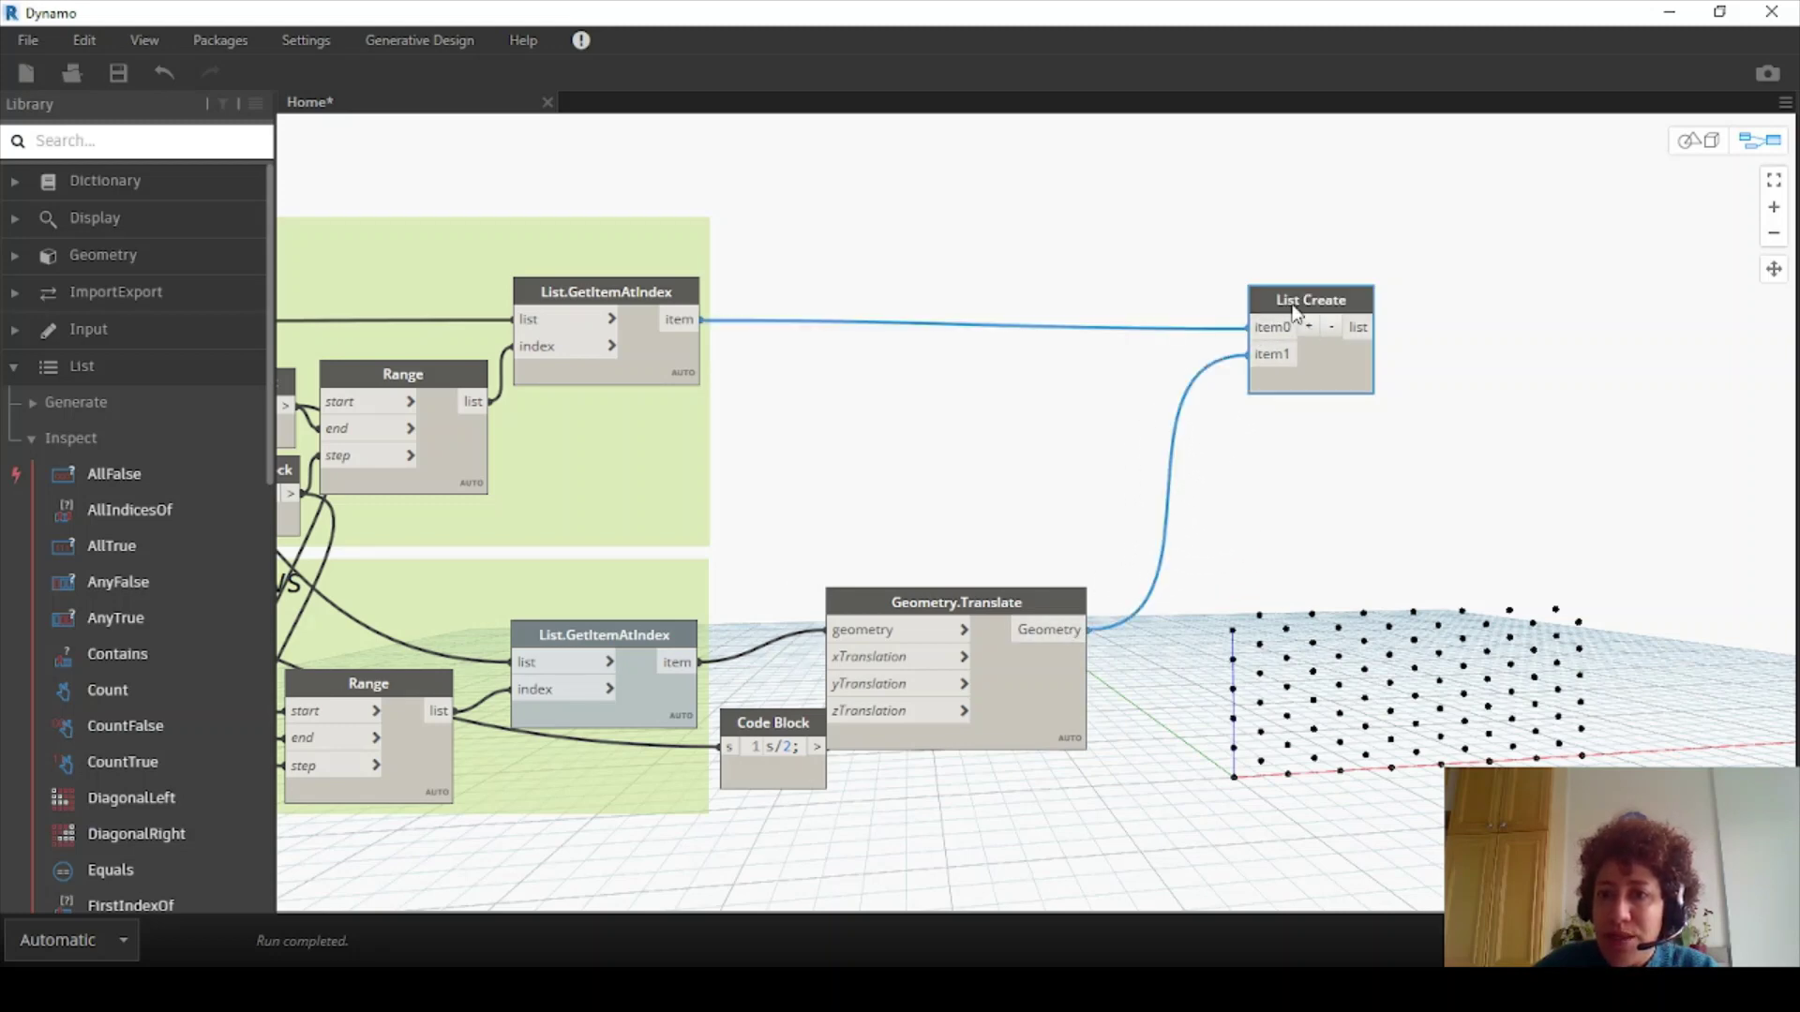
left_click_drag(1289, 298, 1146, 296)
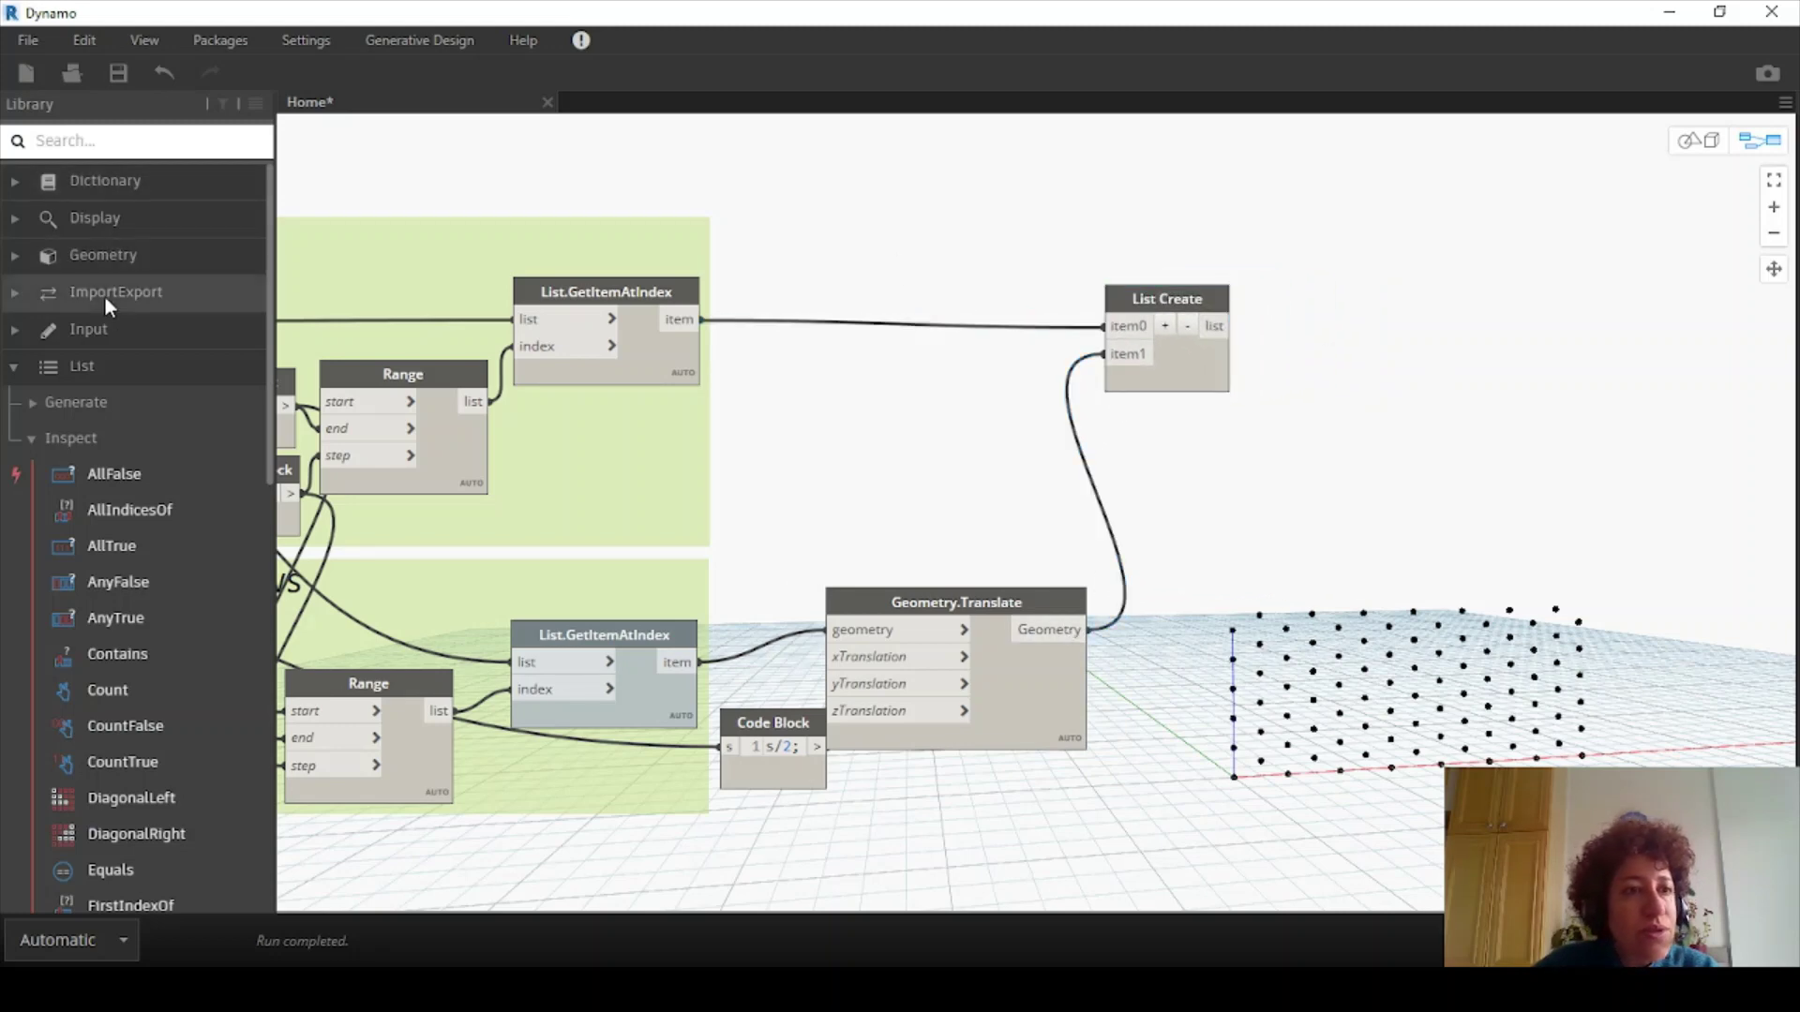
Add the Cuboid.ByLengths node with origin, width, length and height inputs and place it beside List Create
left_click(29, 251)
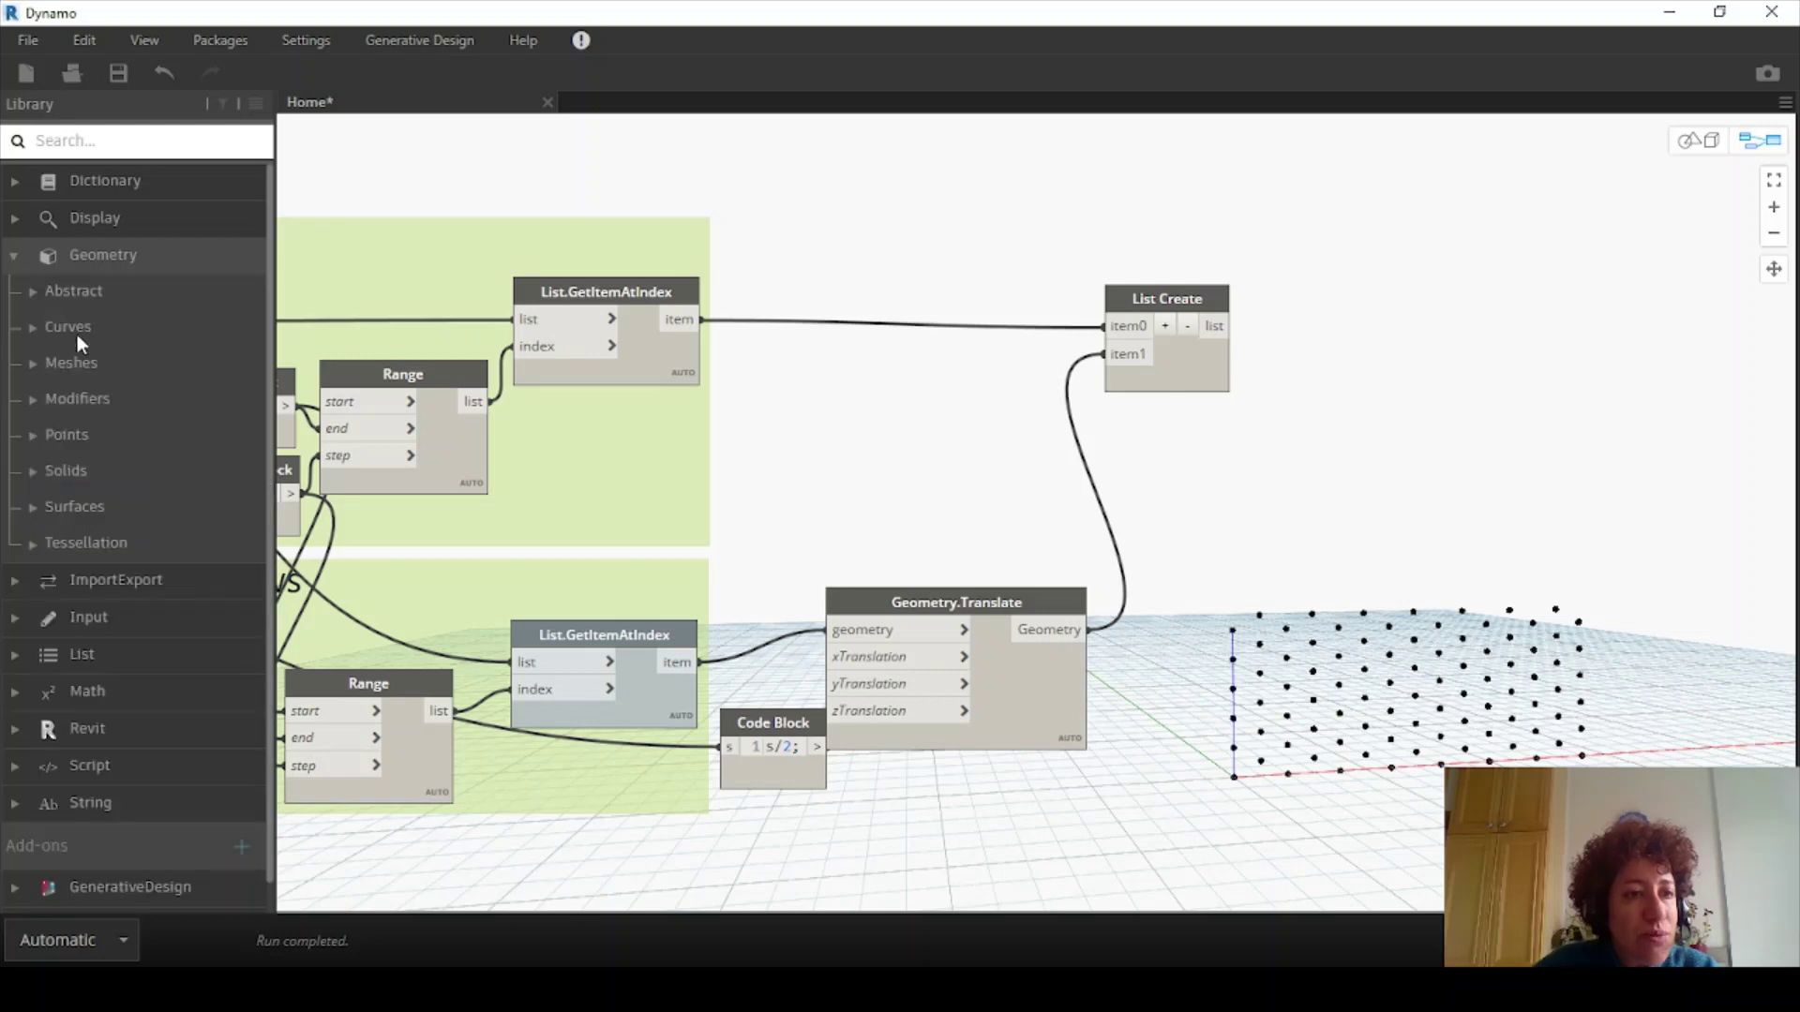
left_click(35, 467)
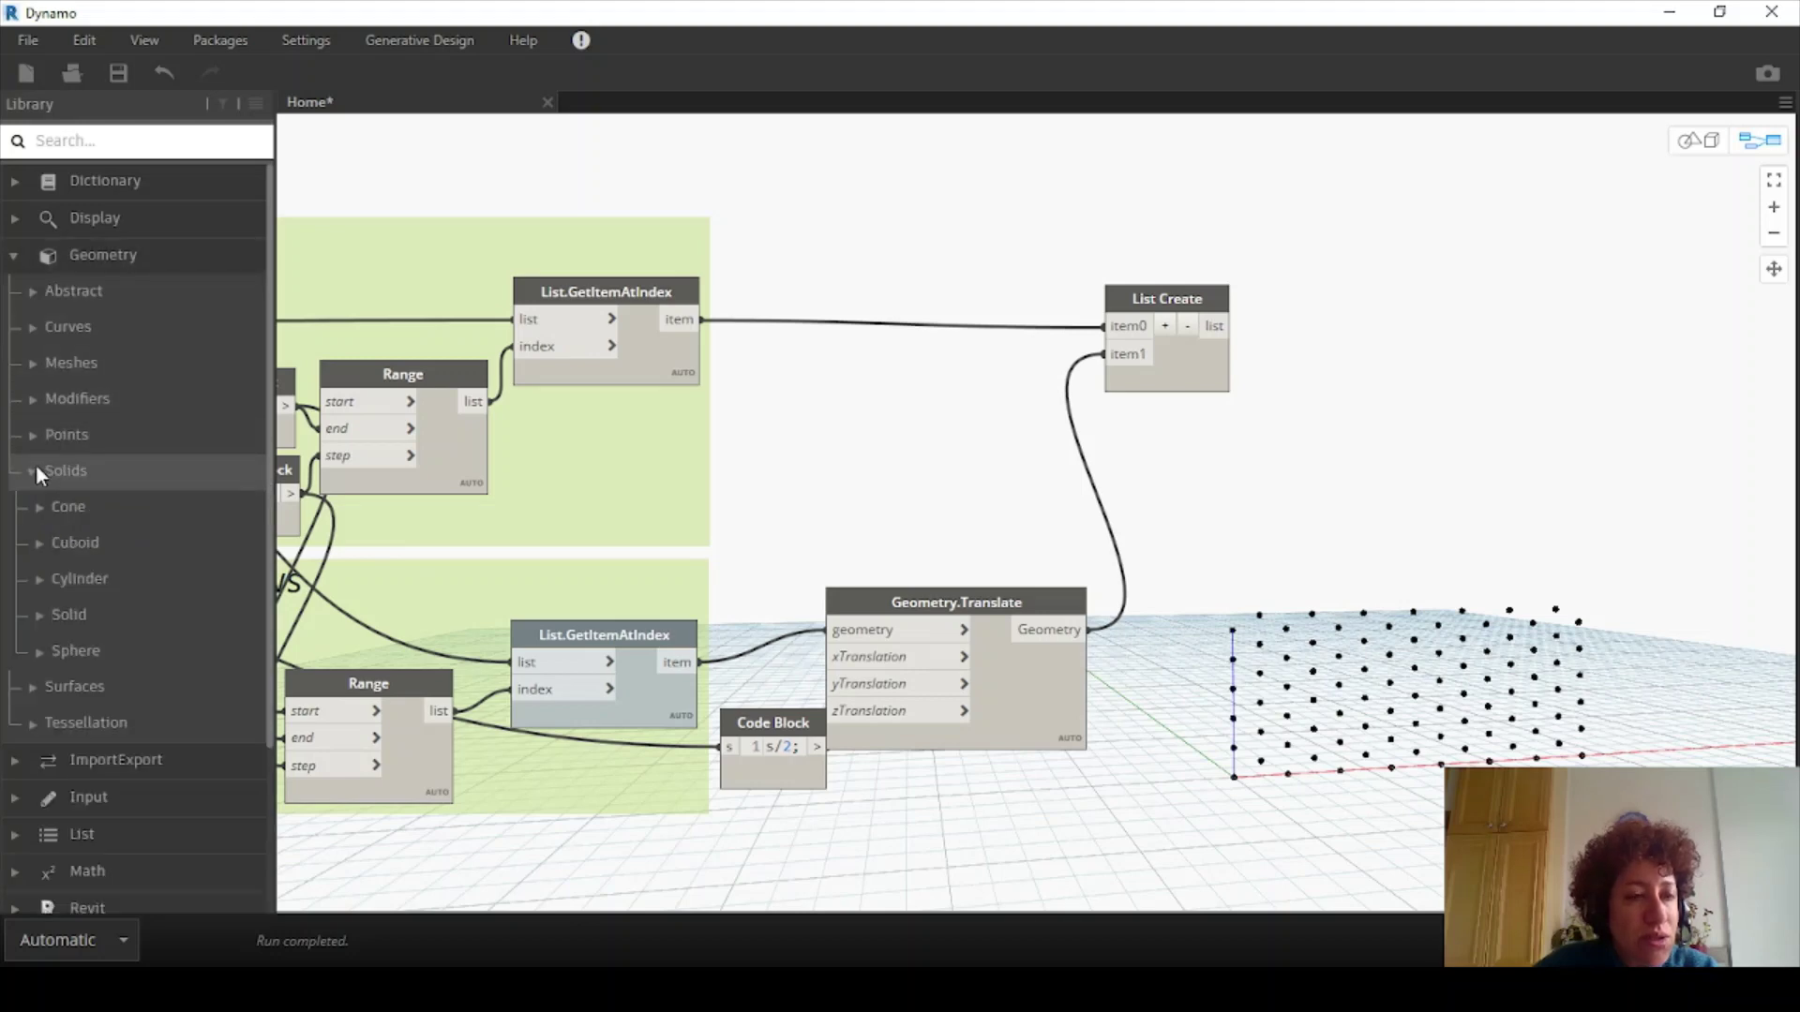
left_click(75, 542)
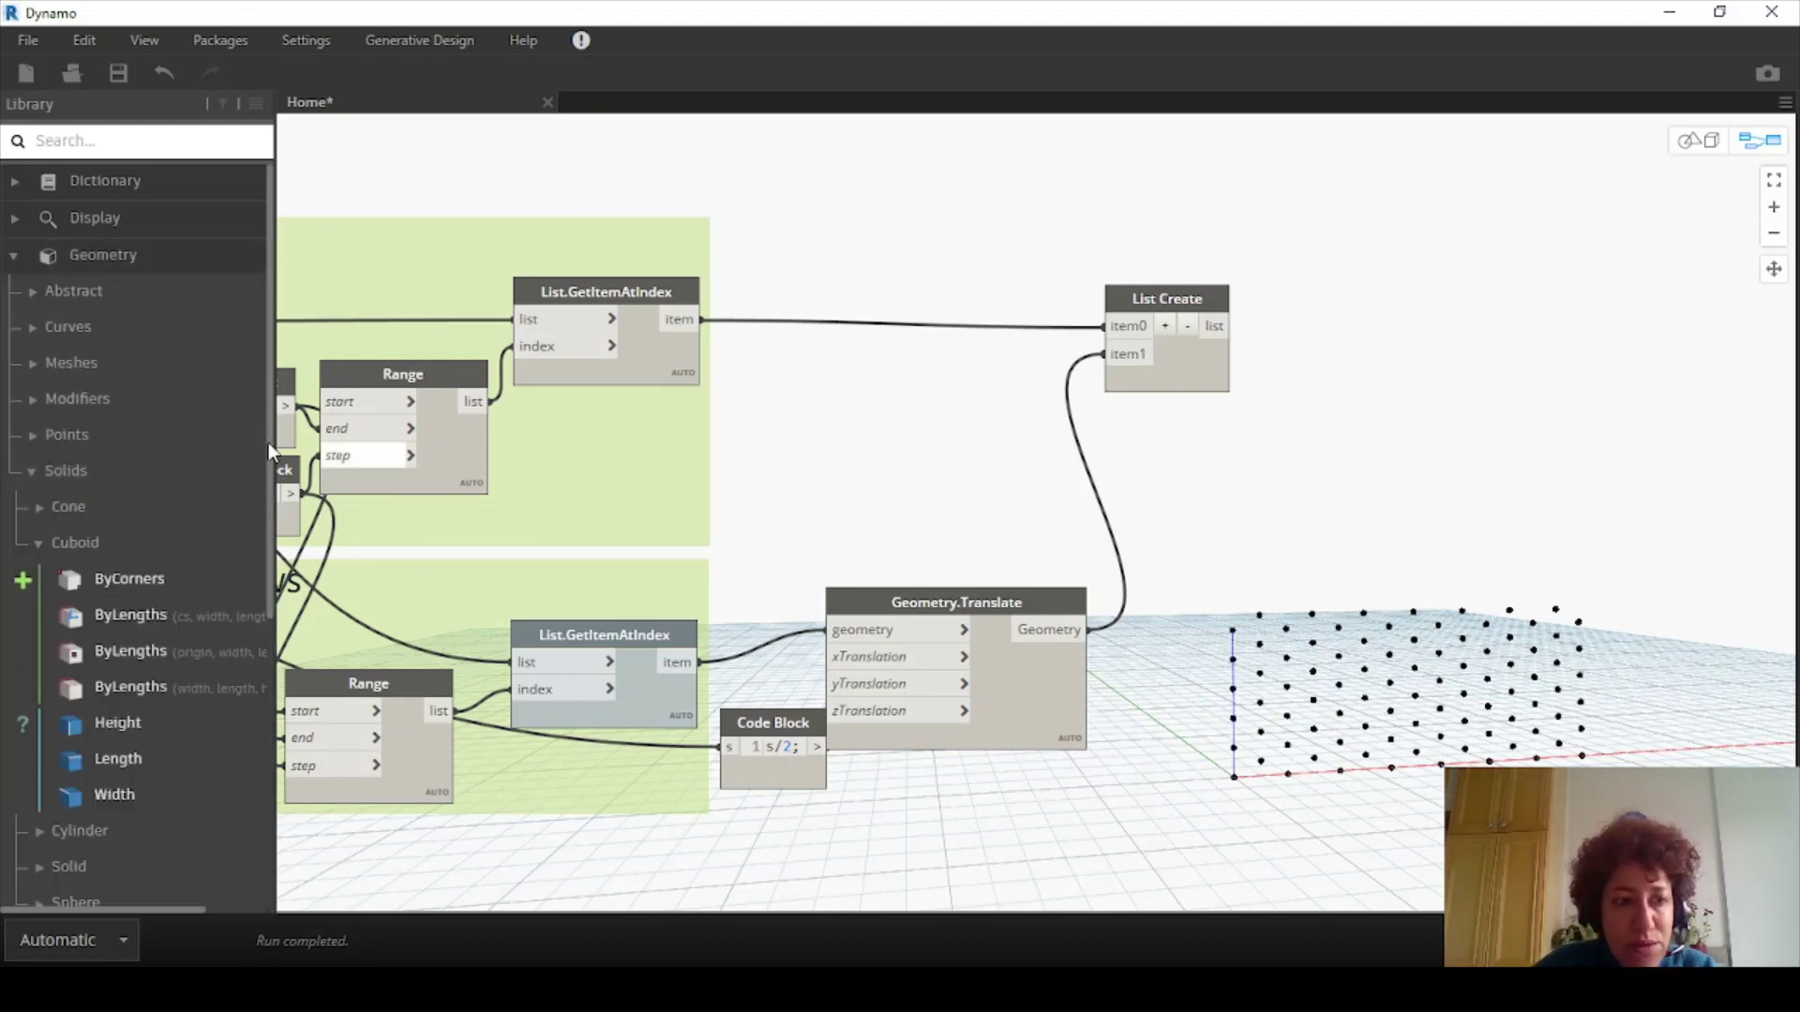
left_click(209, 649)
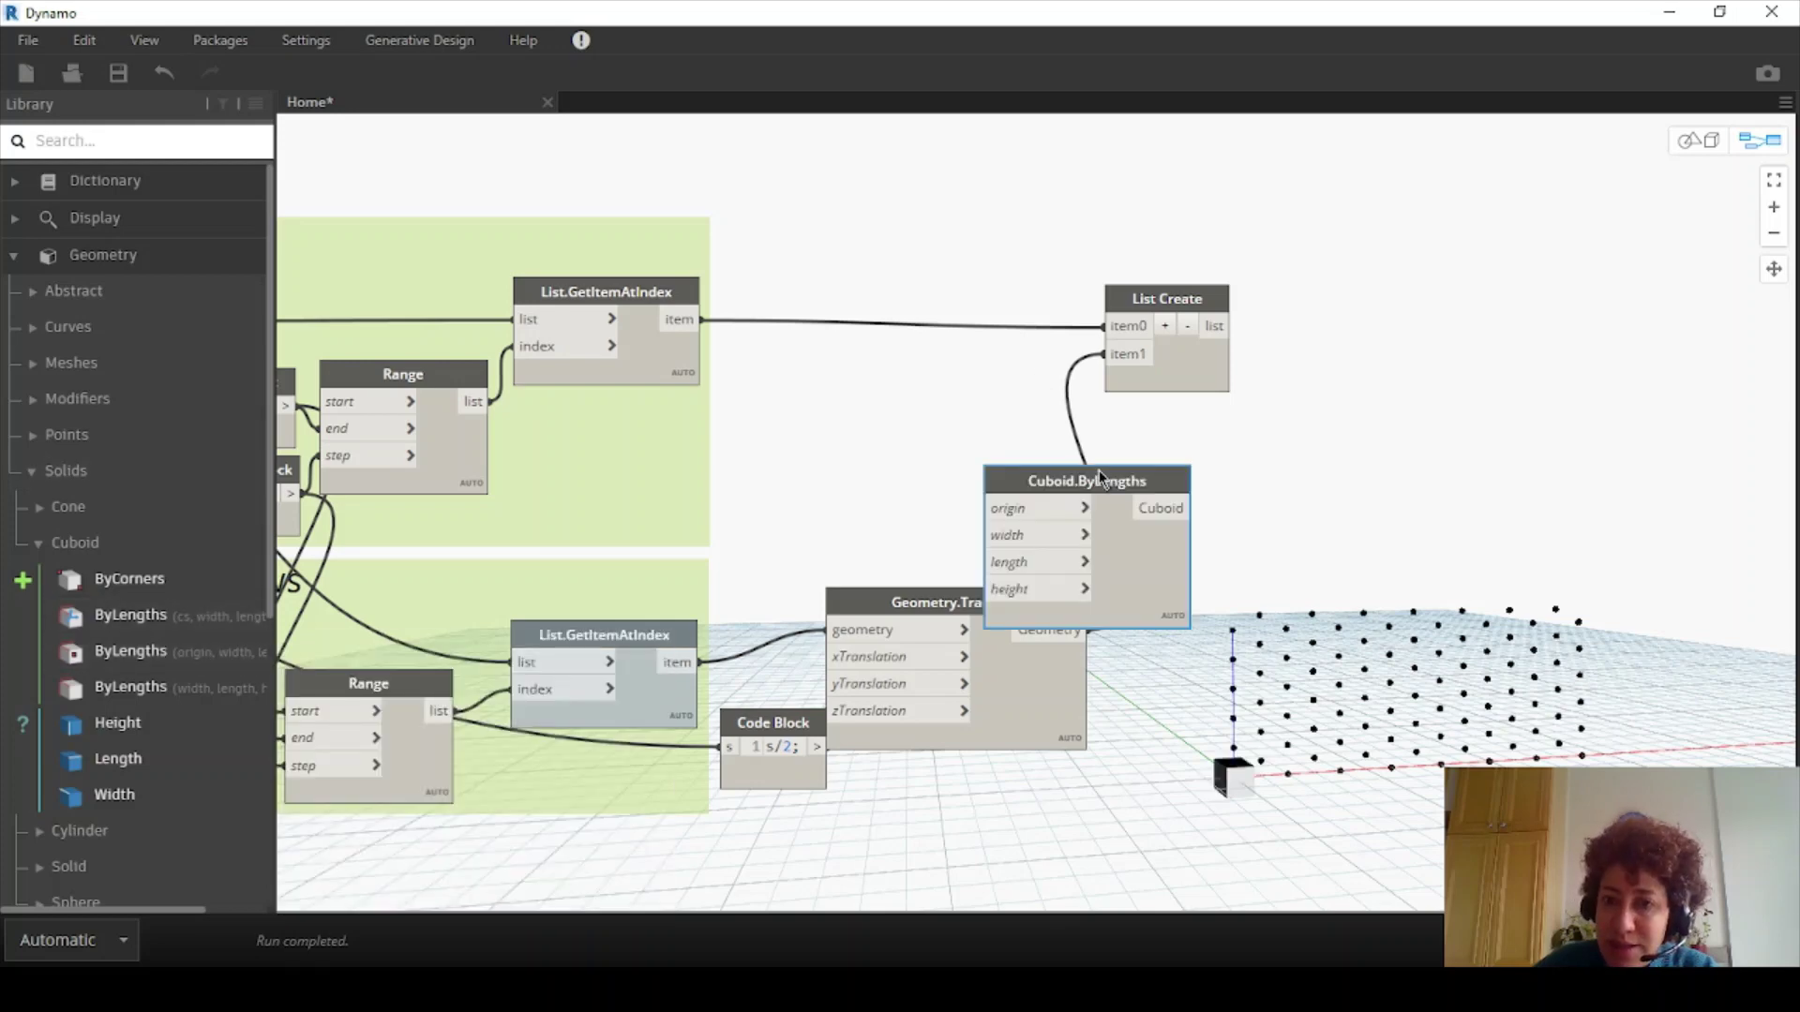
left_click_drag(1102, 478, 1488, 297)
scroll(1488, 418, "up", 1)
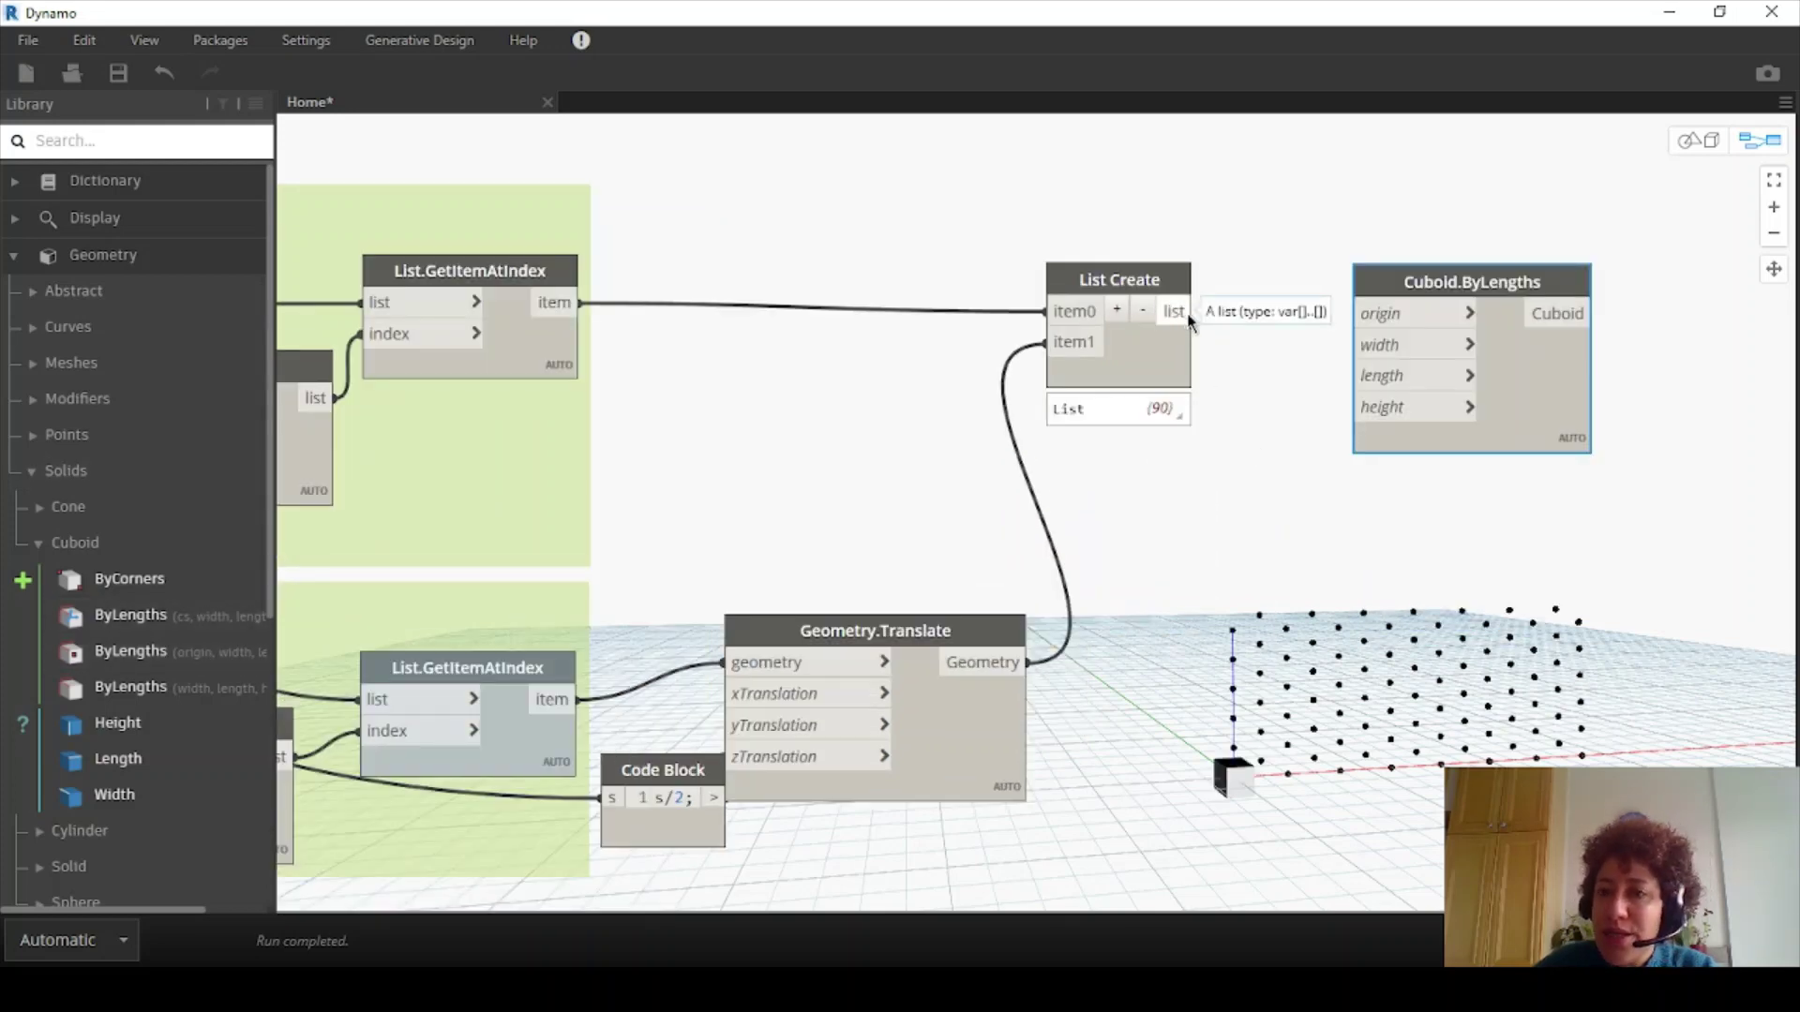
Connect the List Create output to the origin of Cuboid.ByLengths, space the nodes apart, and inspect the cuboids in the 3D view
left_click_drag(1188, 319, 1366, 314)
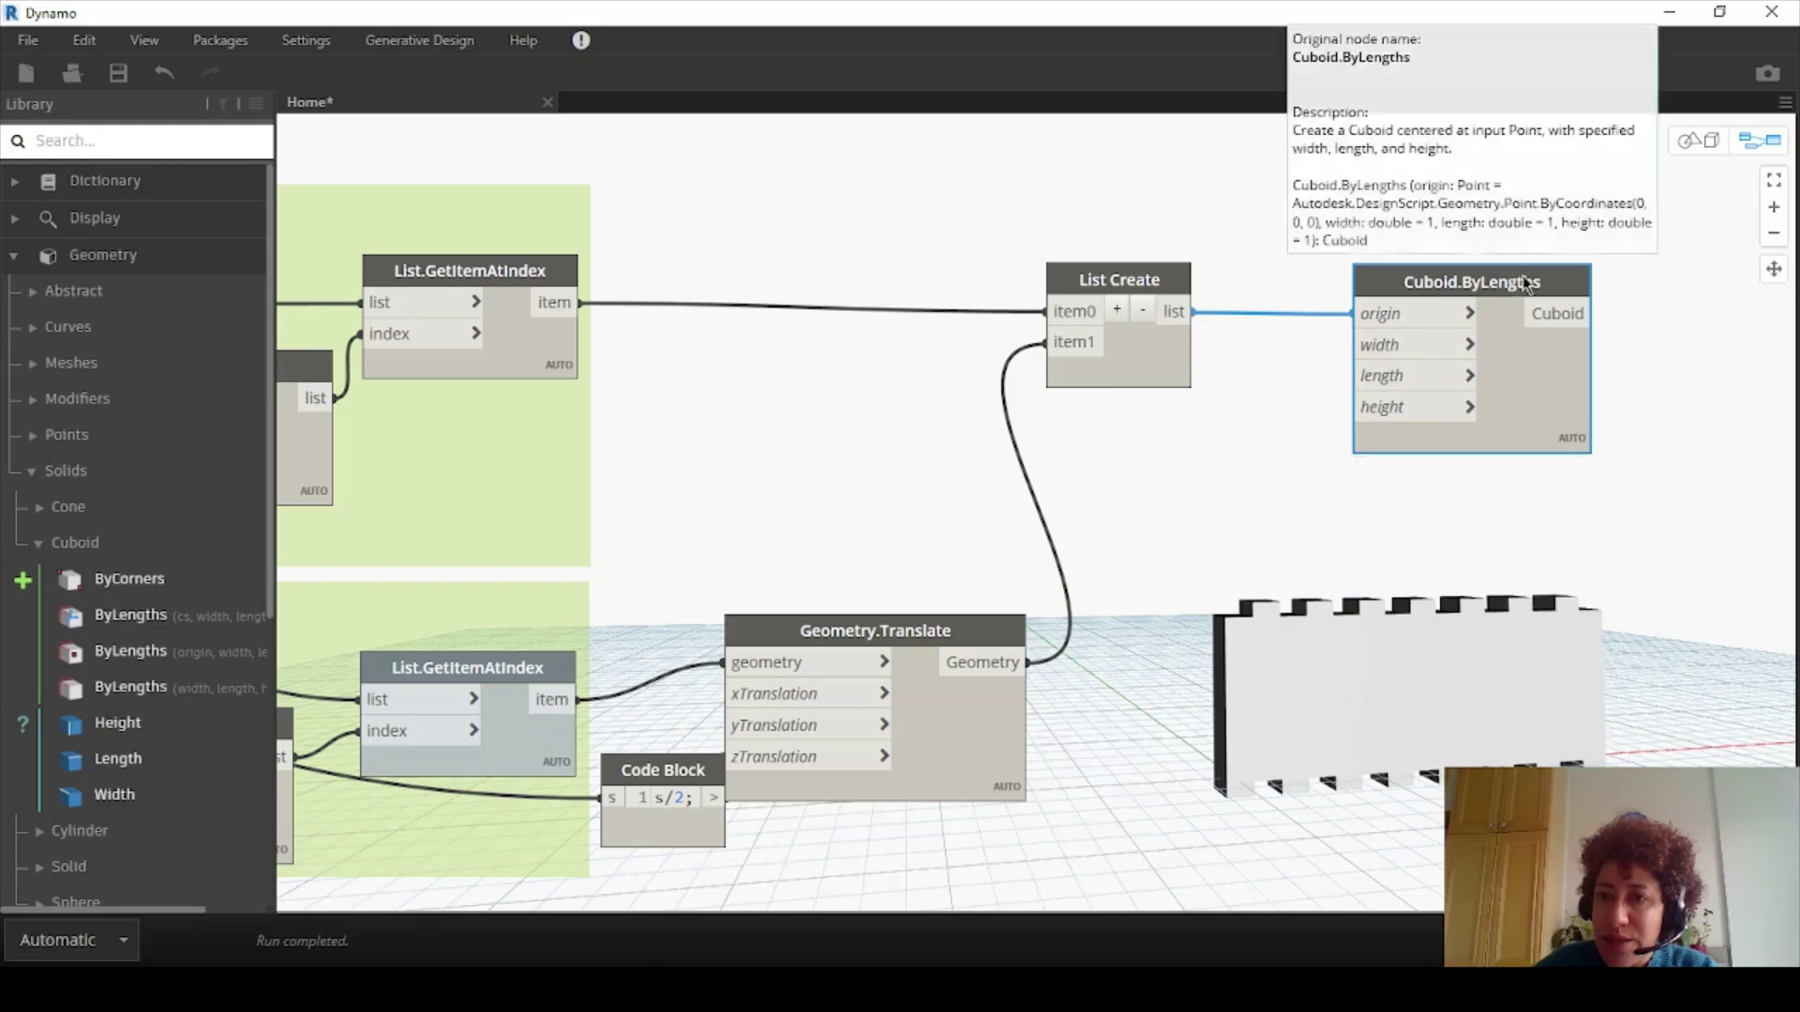
left_click_drag(1525, 284, 1615, 322)
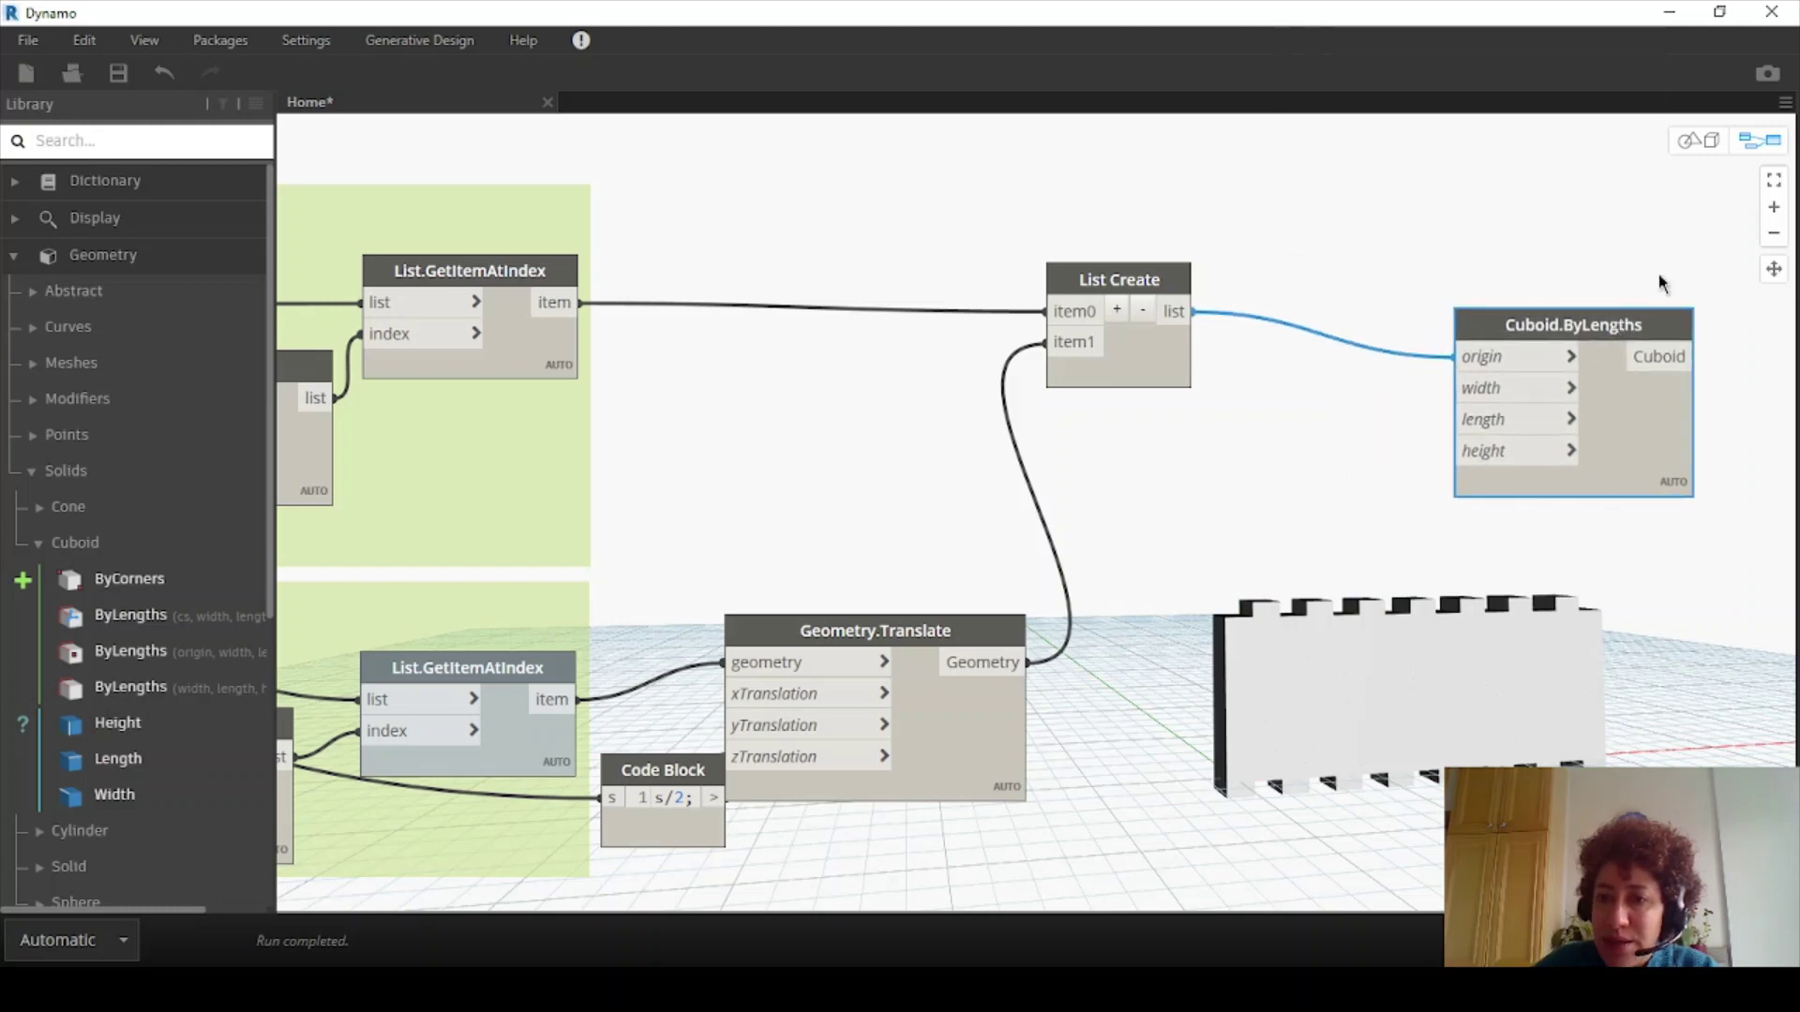
left_click(1697, 140)
right_click_drag(1740, 623, 1789, 289)
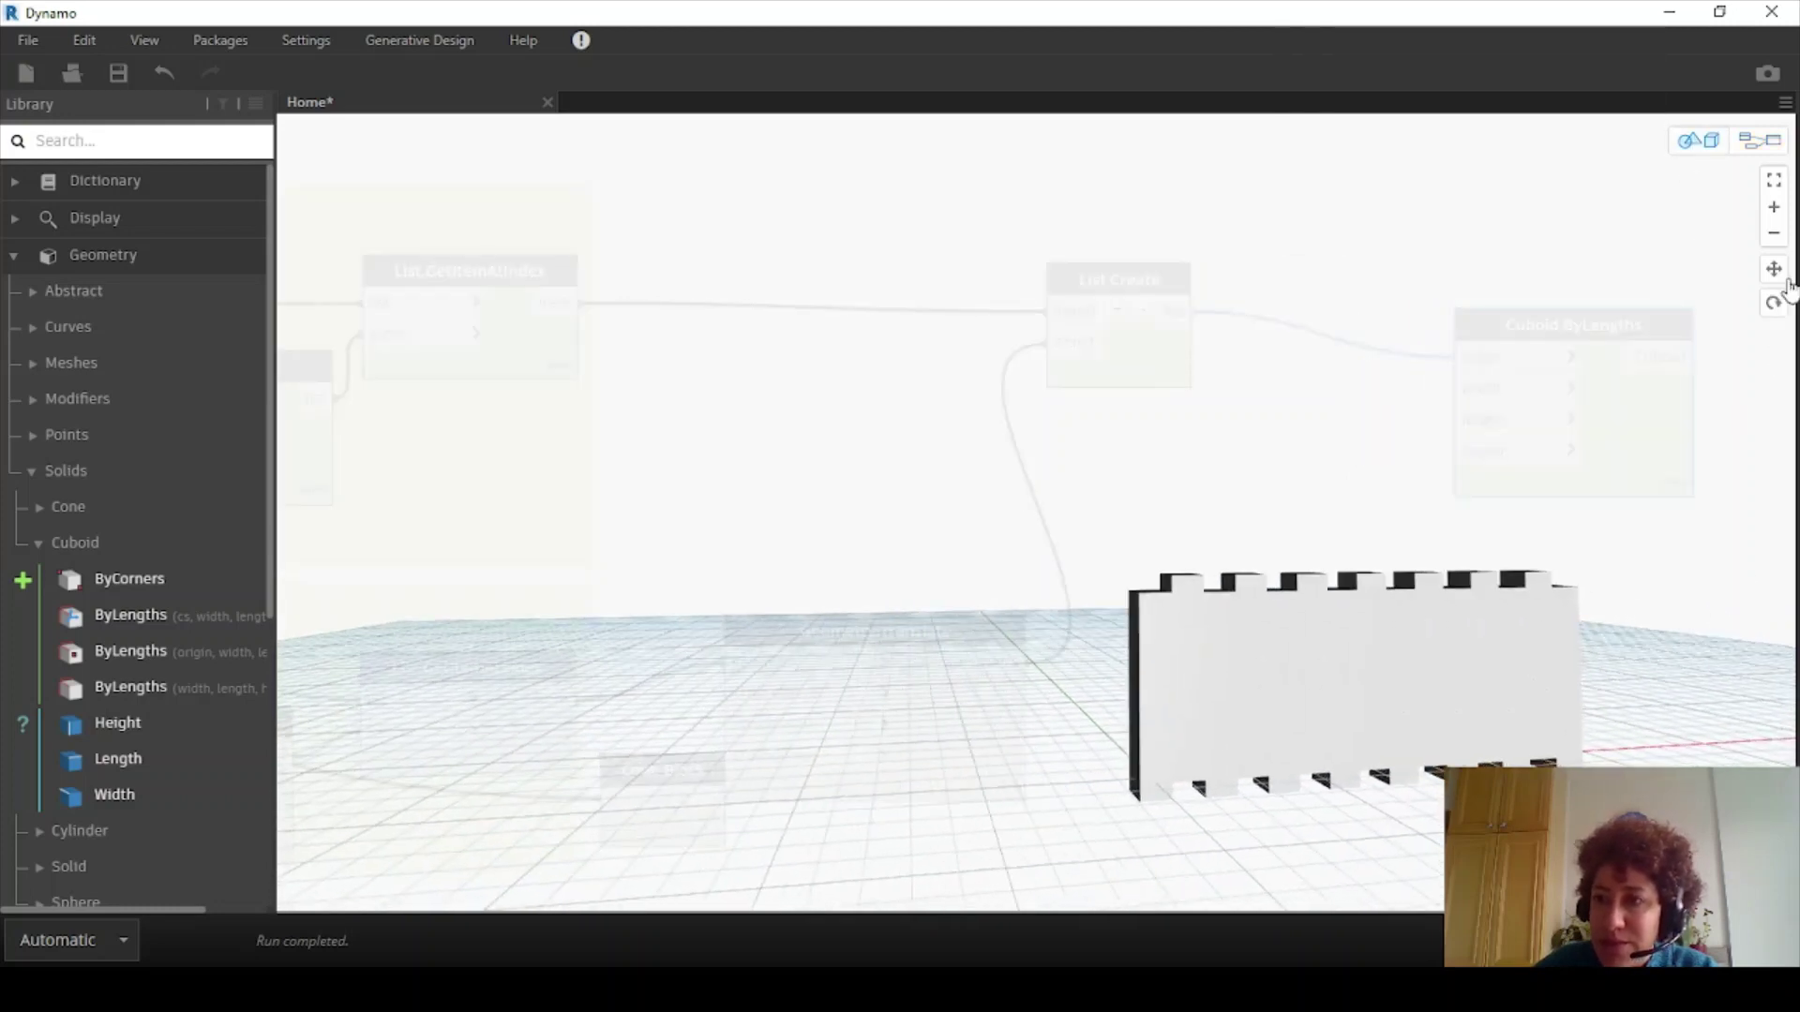
left_click(1749, 142)
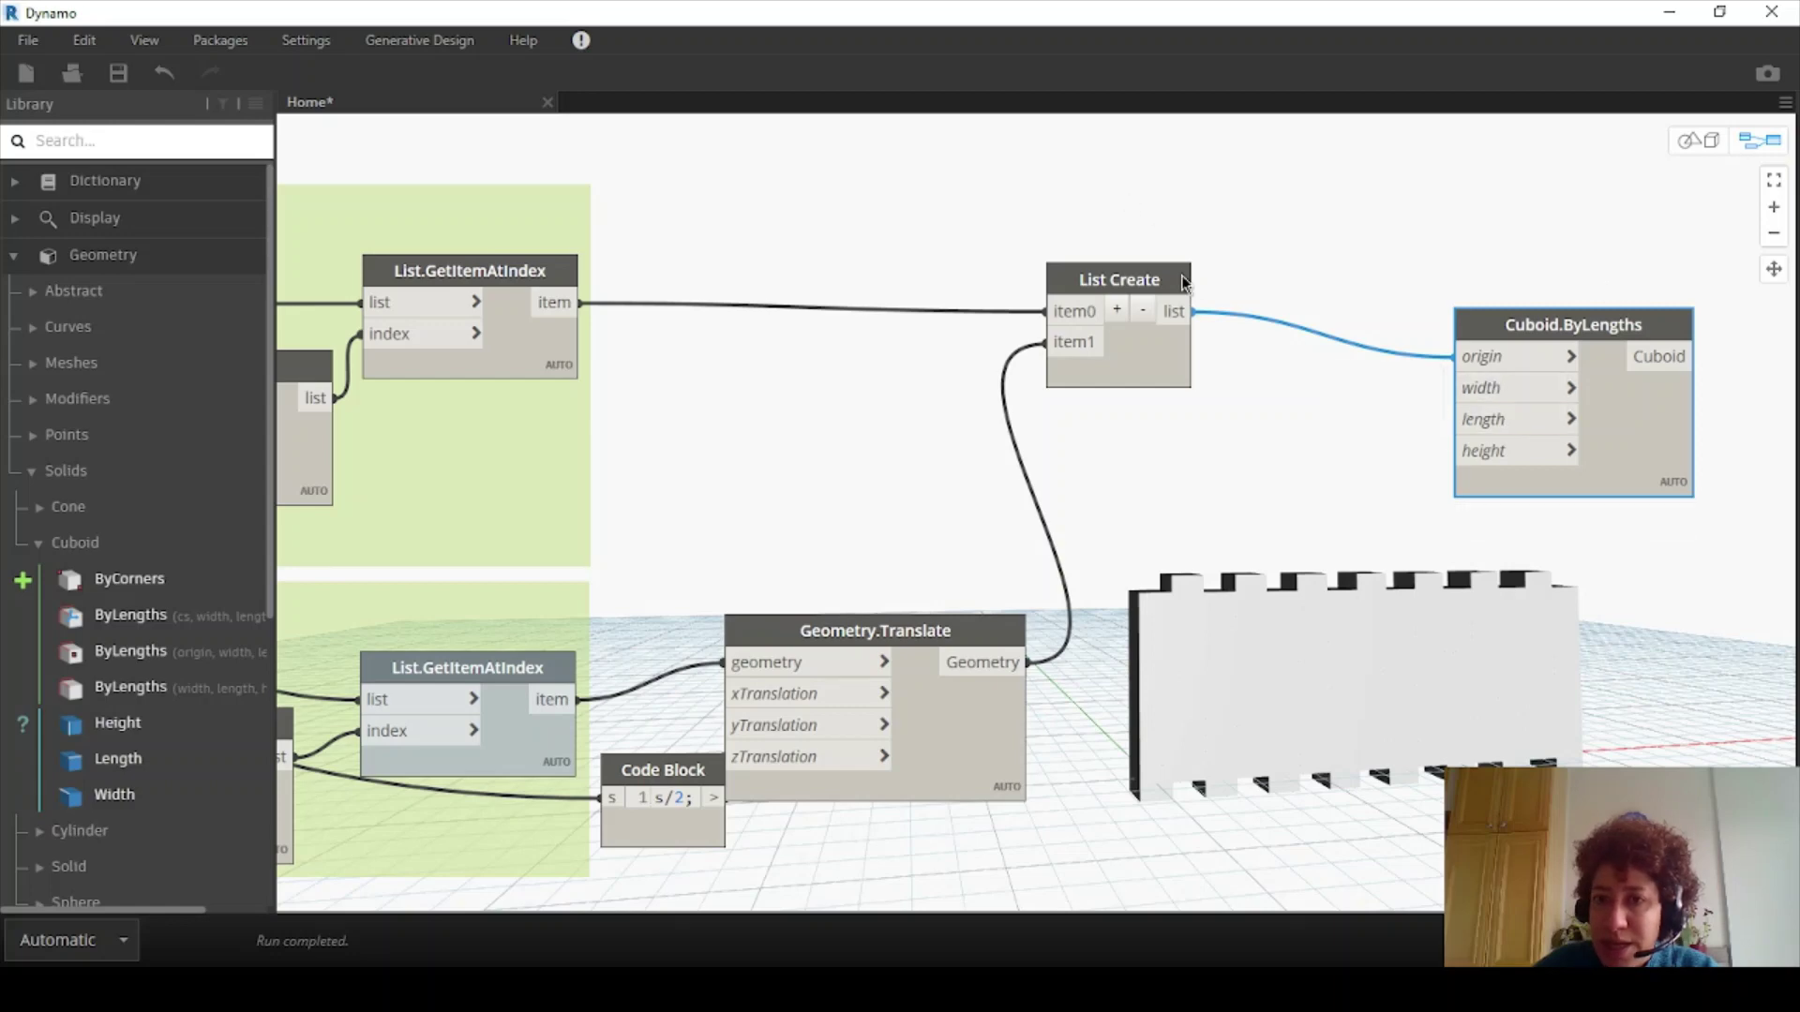
Add a Code Block with the value 0.2 and connect it to the length input of Cuboid.ByLengths
left_click_drag(1149, 266, 1128, 241)
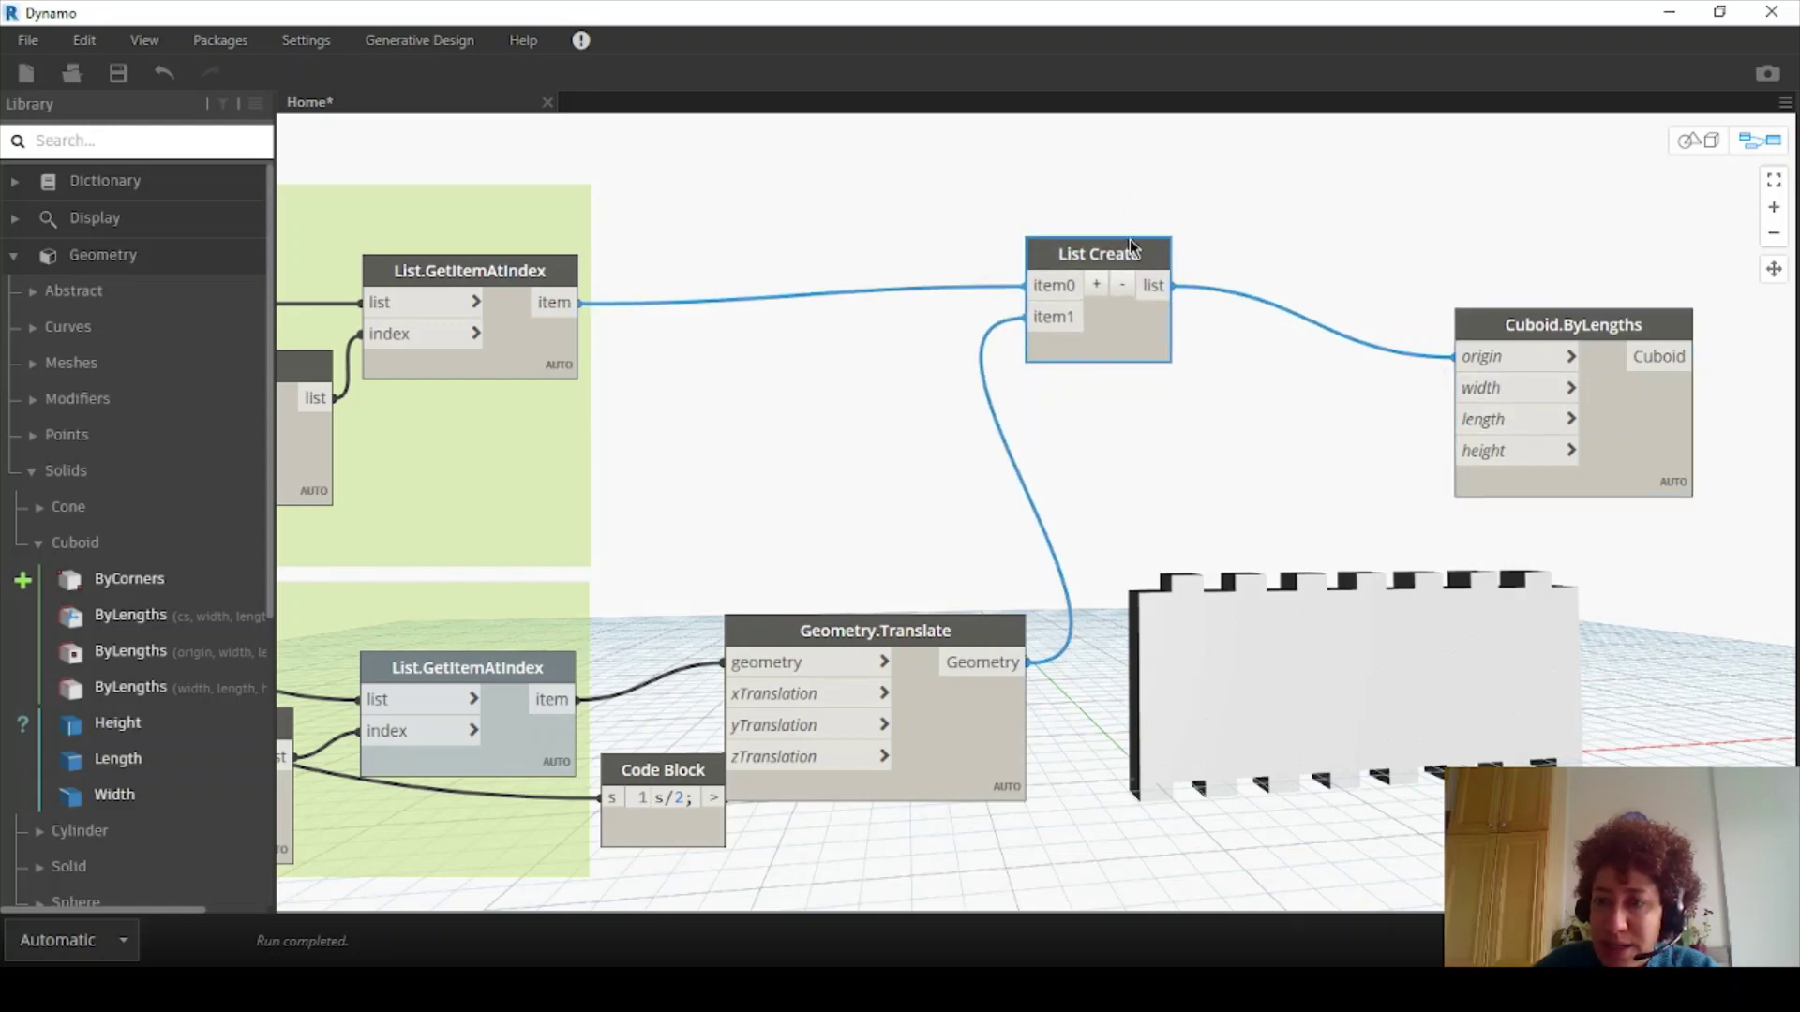
double_click(1255, 459)
type("0.2;")
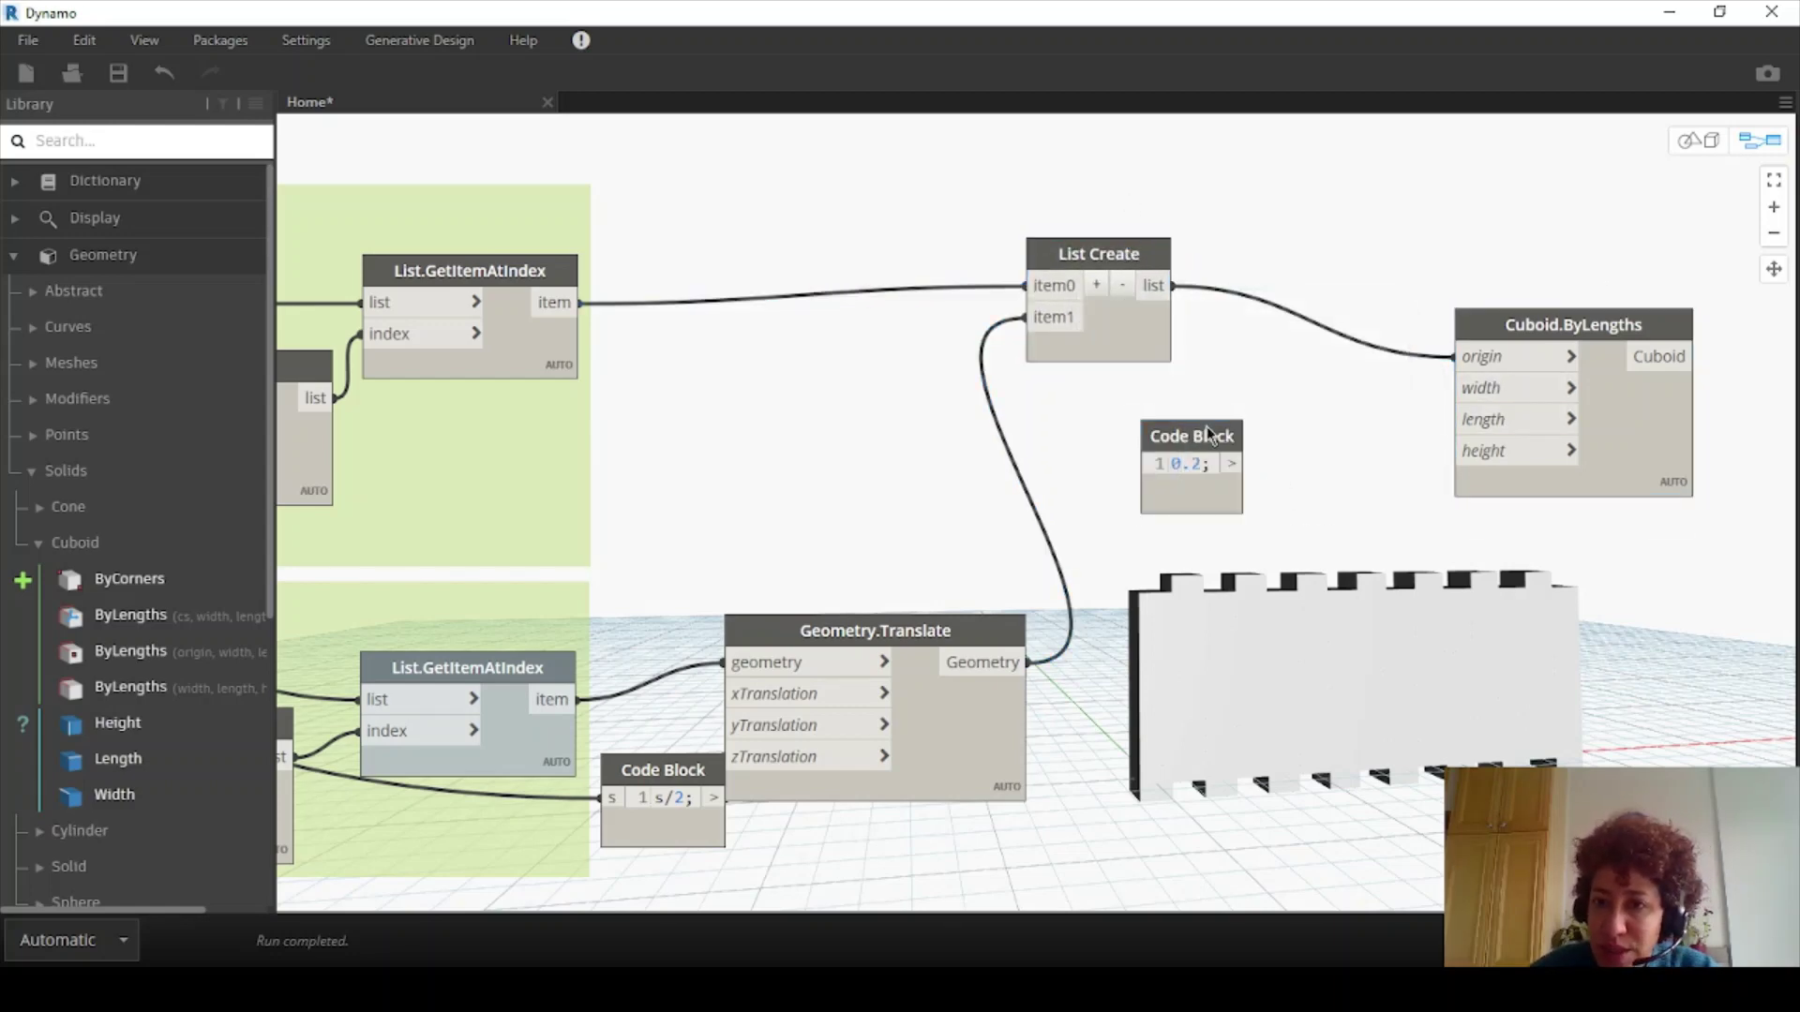
left_click_drag(1192, 436, 1296, 419)
left_click(1337, 447)
left_click(1455, 419)
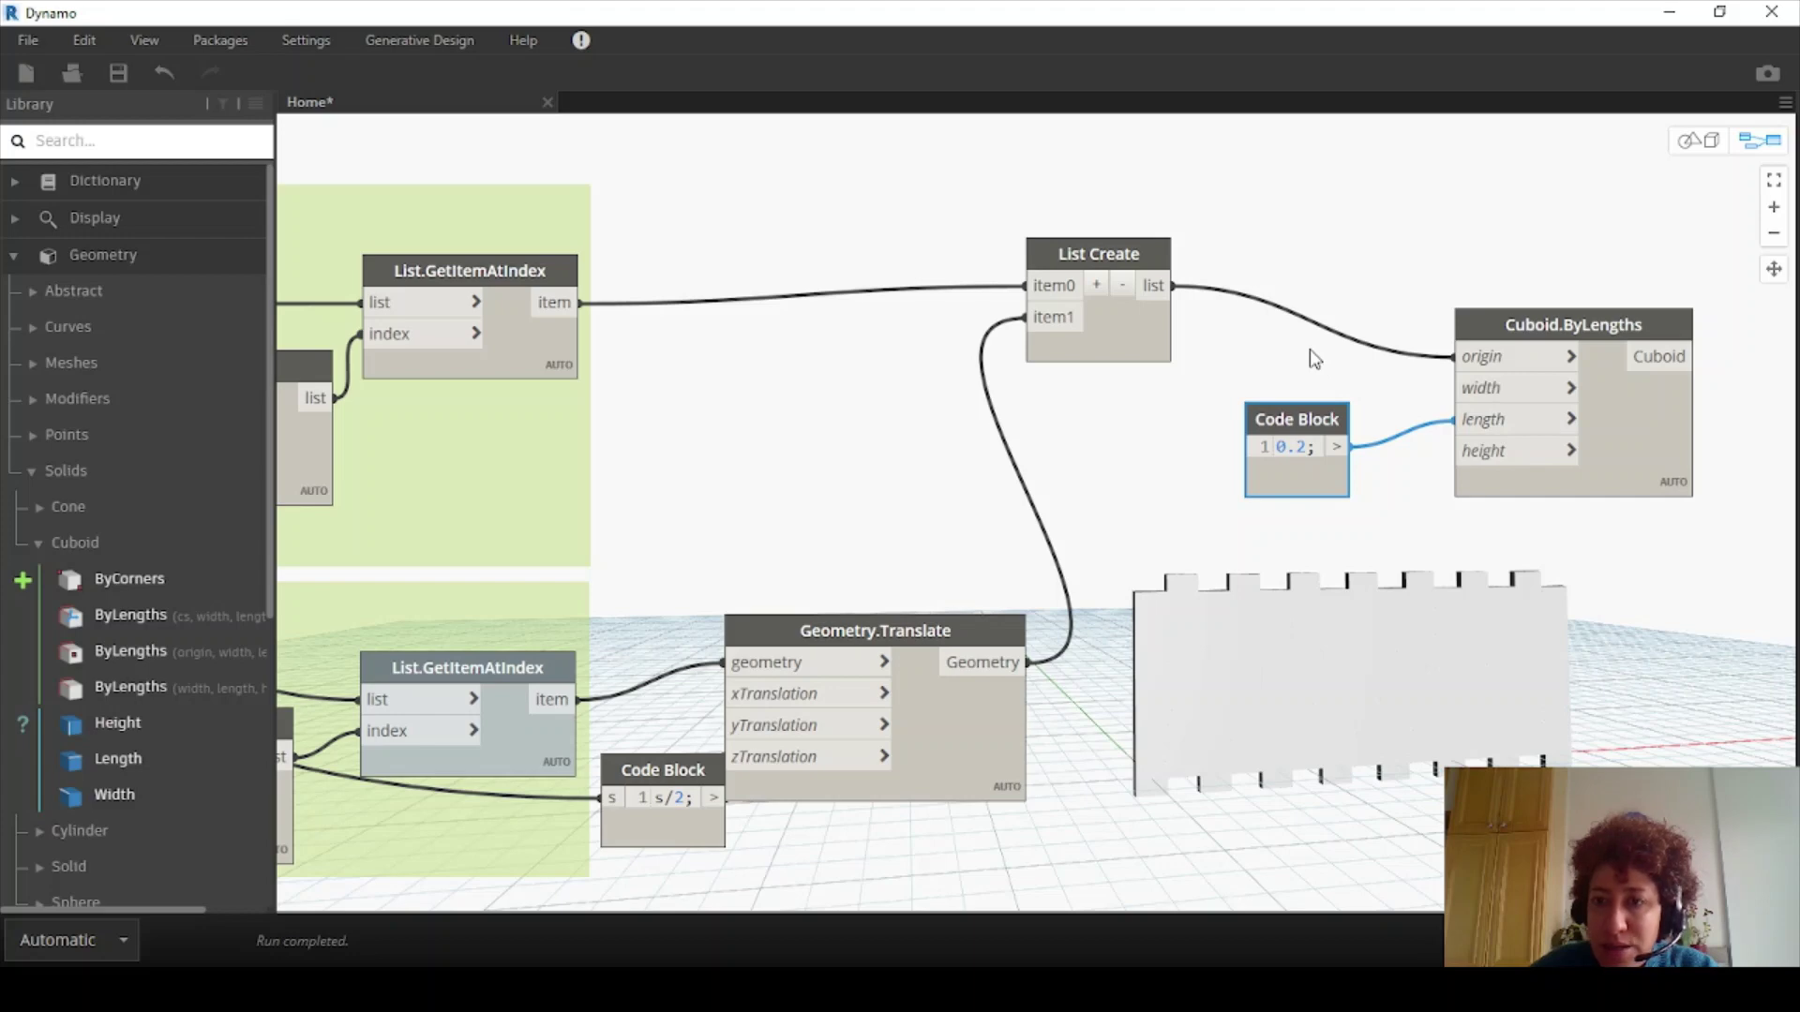
left_click_drag(1343, 424, 1364, 403)
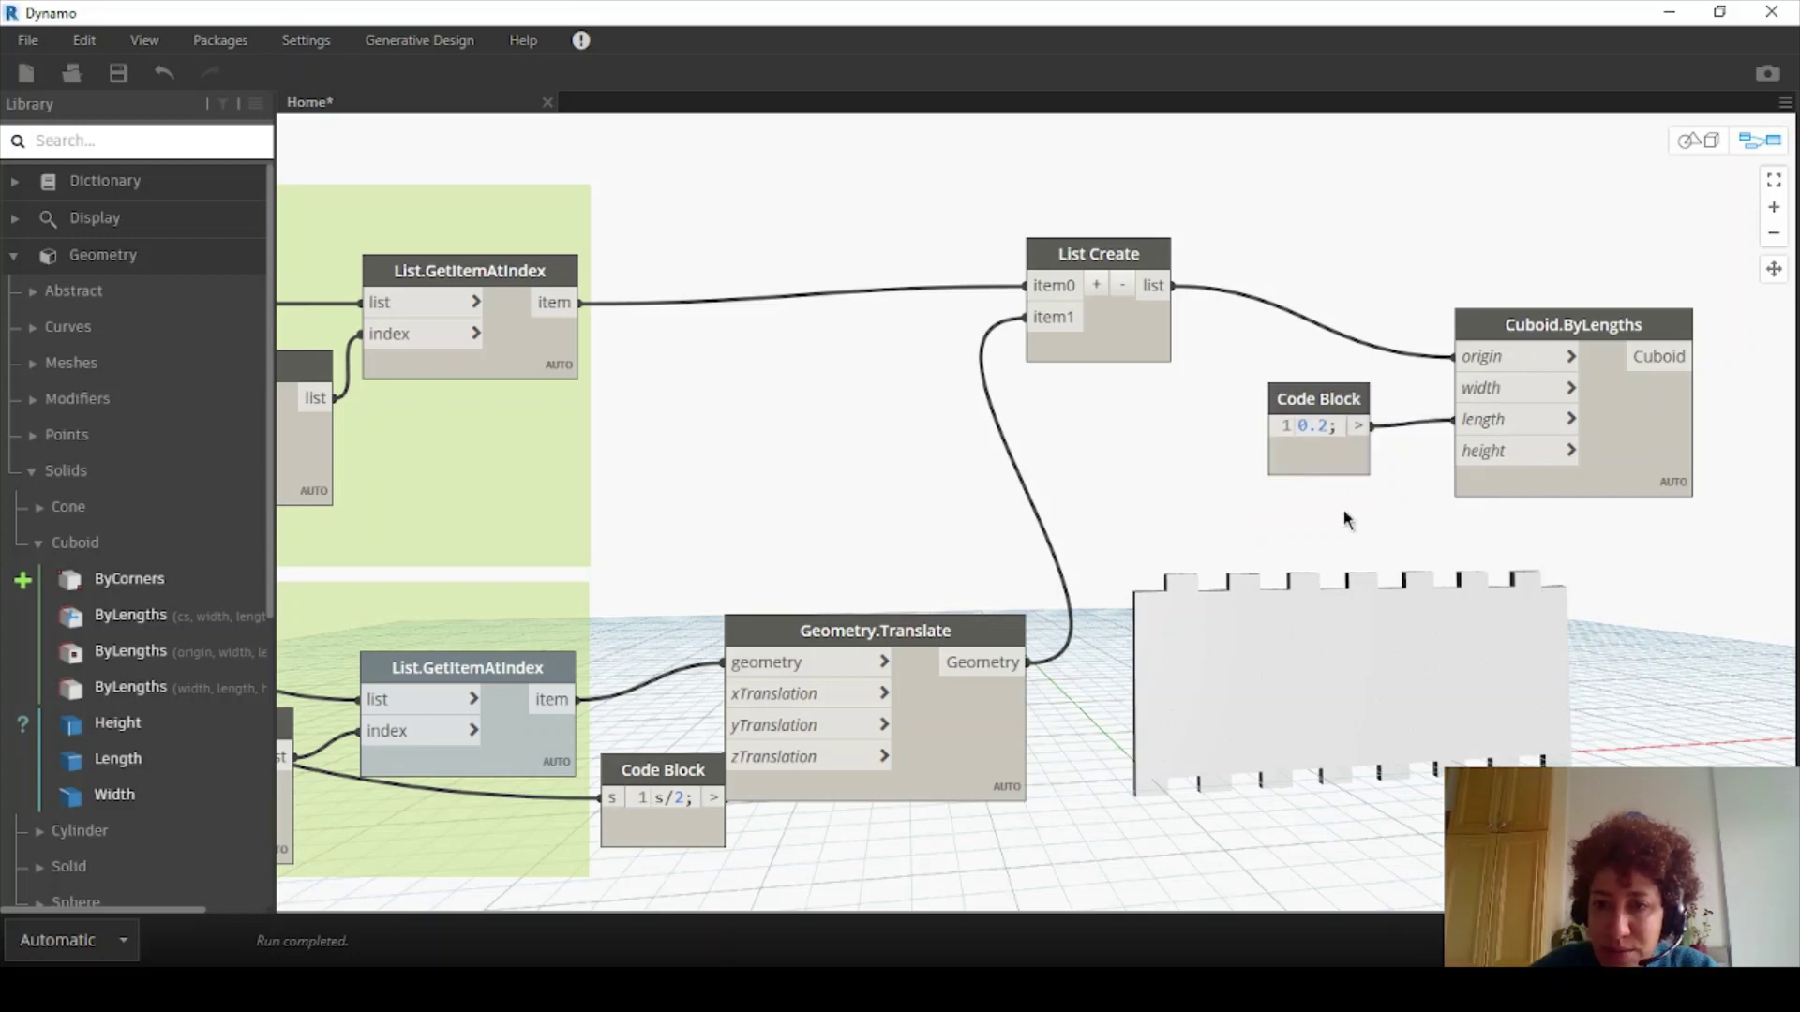
Add a second Code Block with the value 0.2, connect it to the height input of Cuboid.ByLengths, and inspect the resulting cuboids
double_click(1346, 514)
type("0.2;")
left_click_drag(1322, 499, 1455, 451)
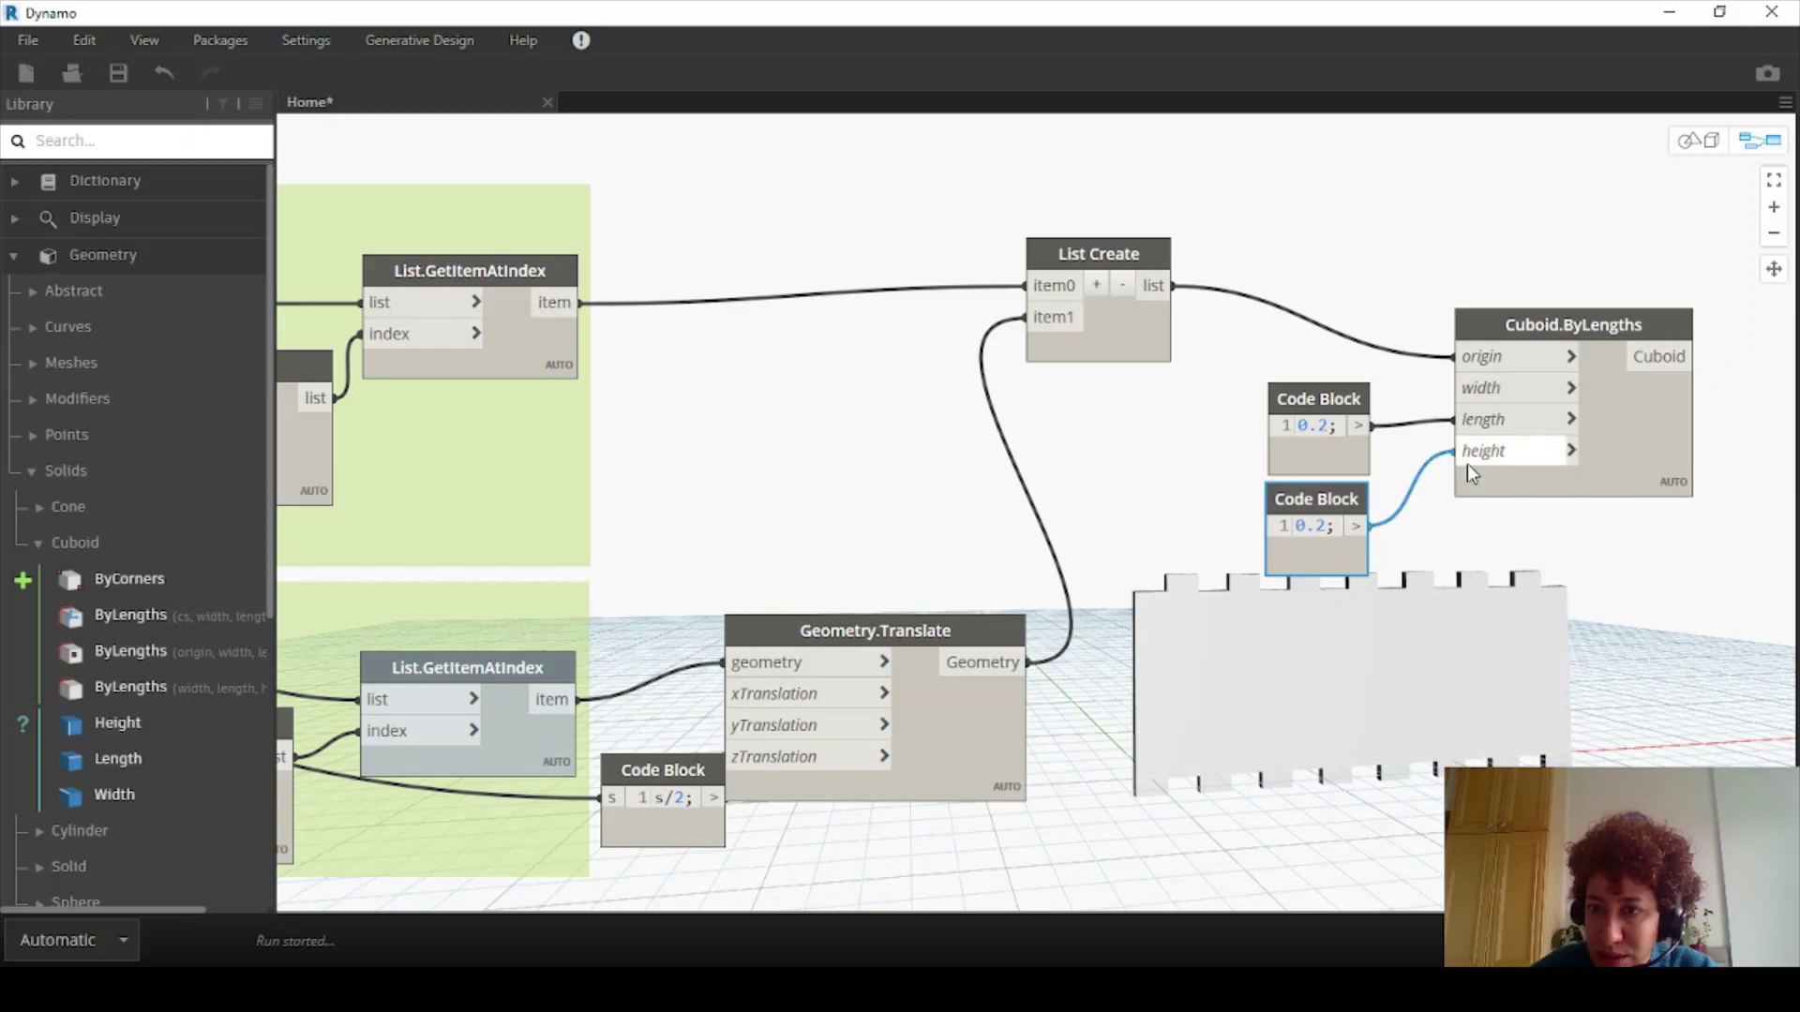
left_click(1698, 141)
scroll(1639, 662, "up", 5)
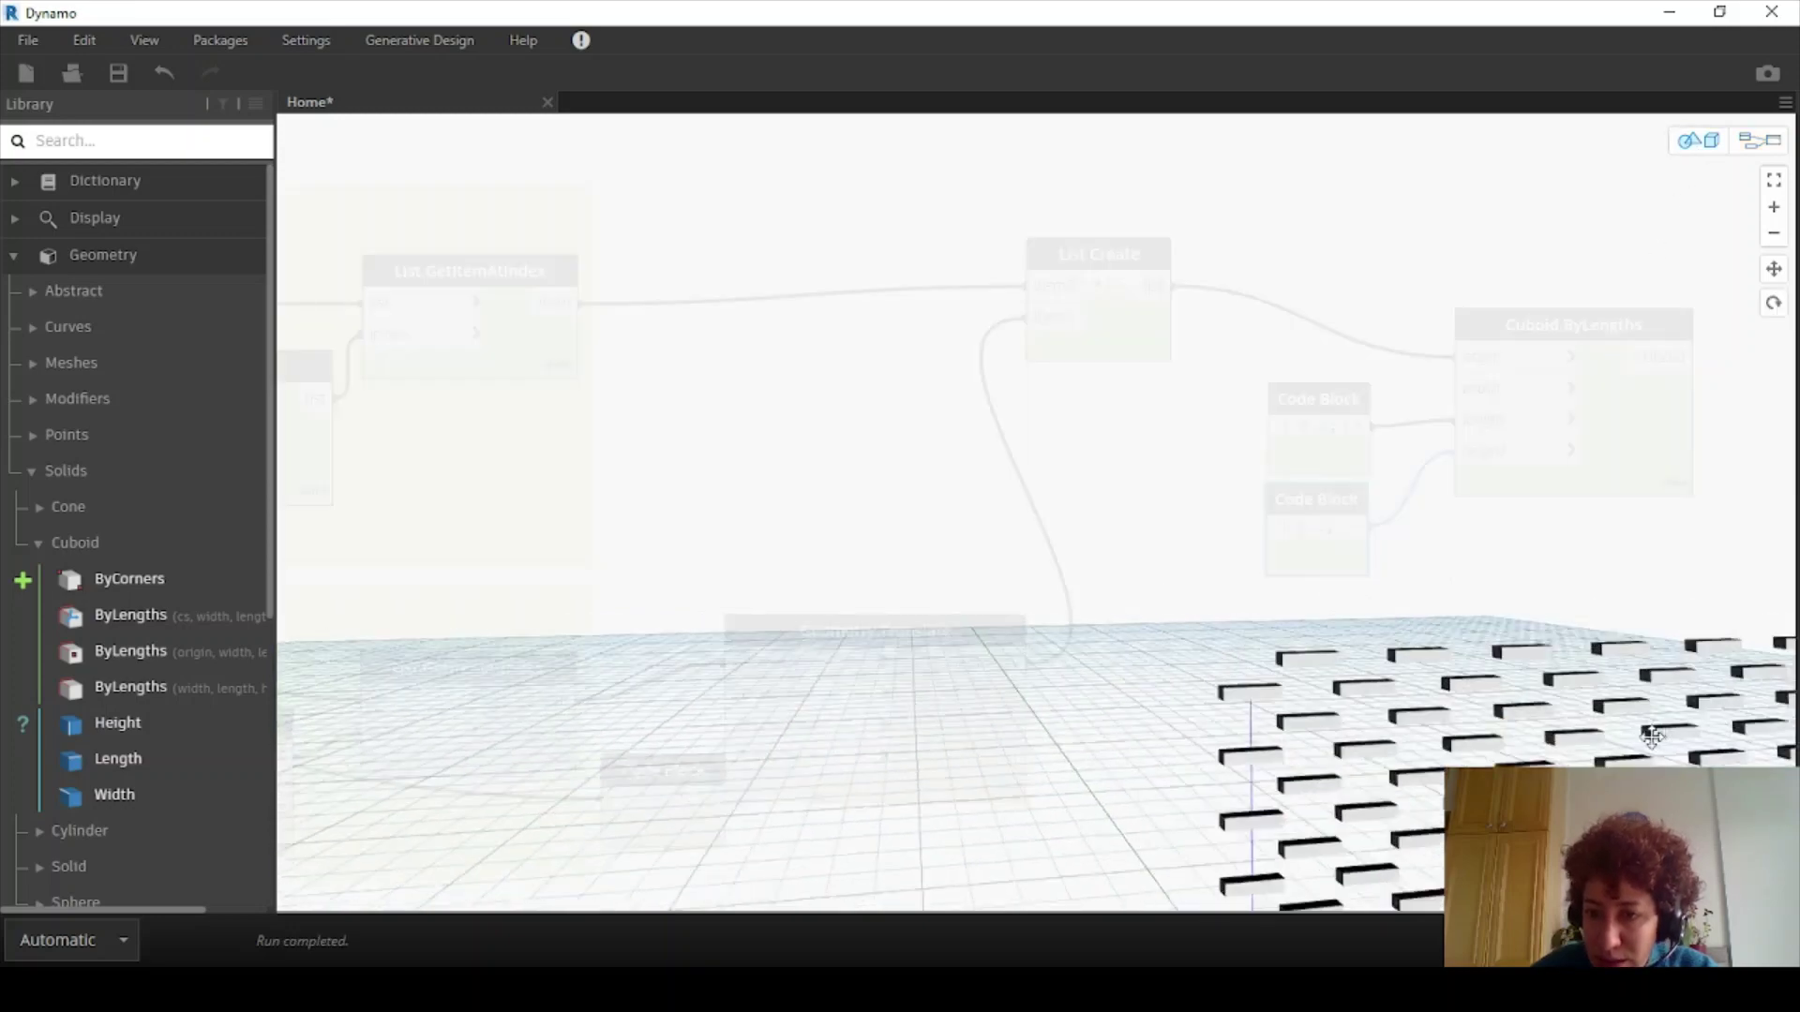
scroll(1602, 691, "down", 4)
key("ctrl+b")
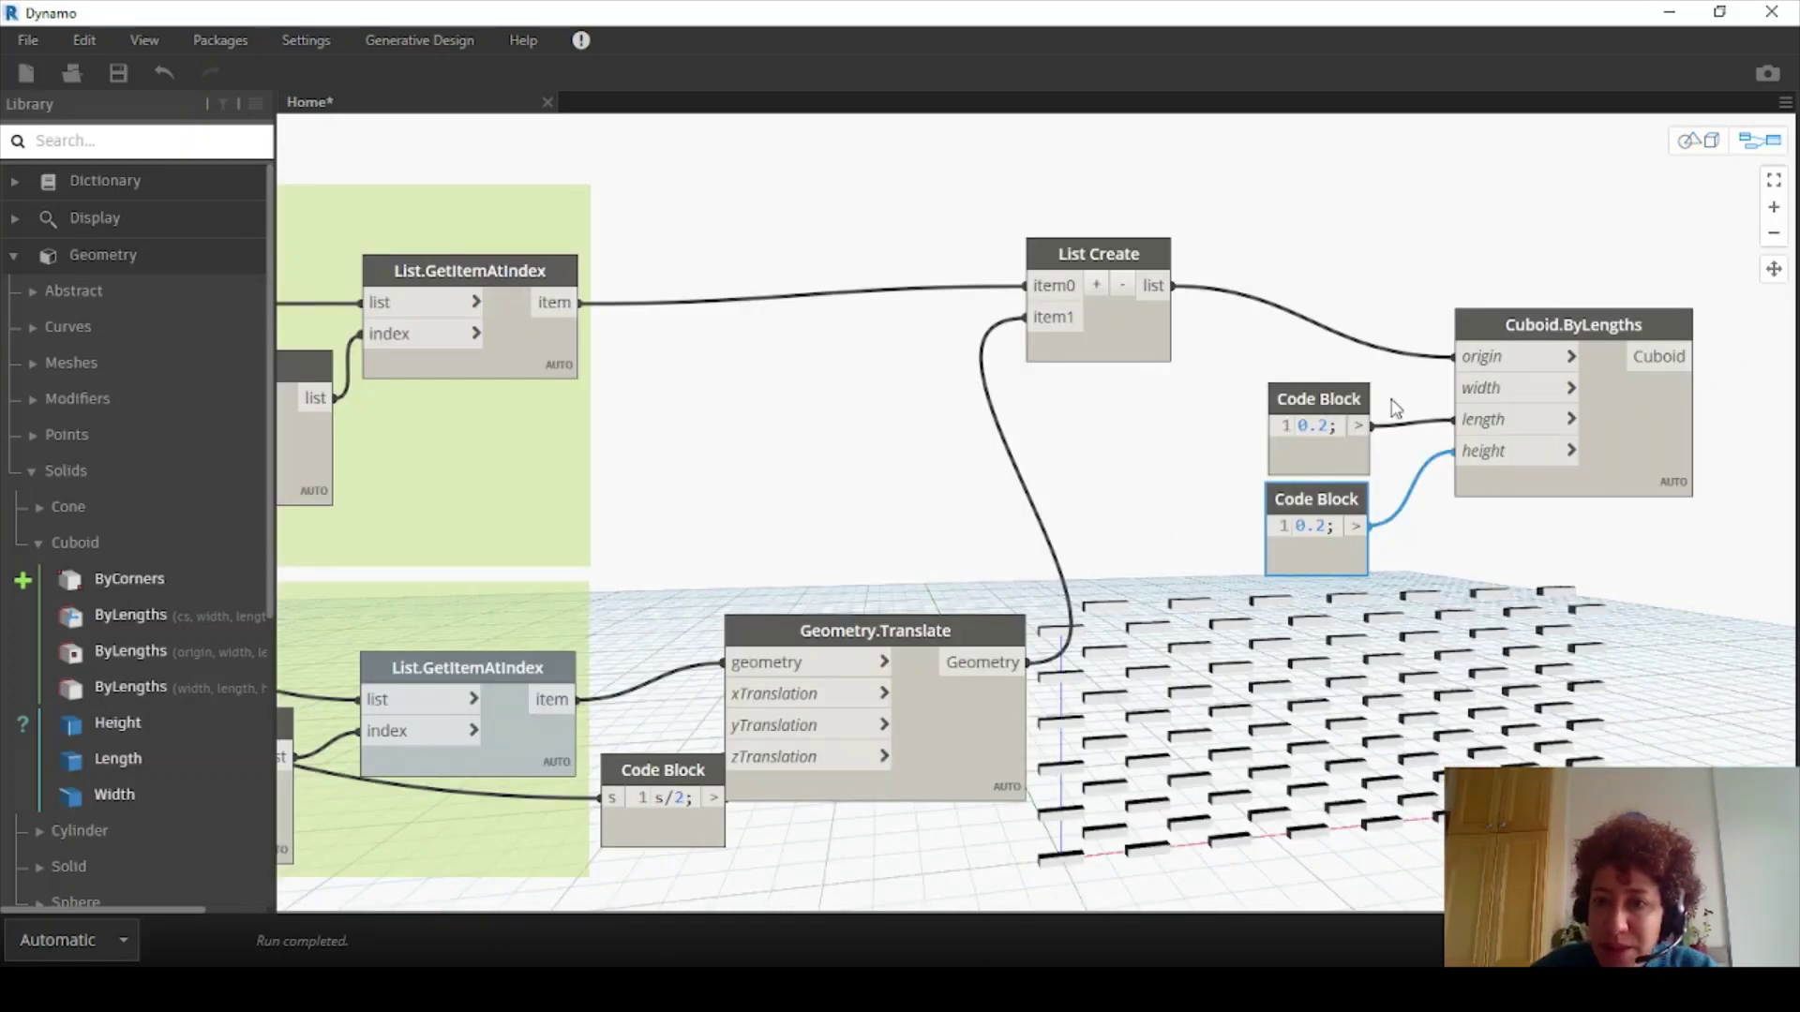
Change the height Code Block's value to 0.4
left_click_drag(1331, 526, 1316, 526)
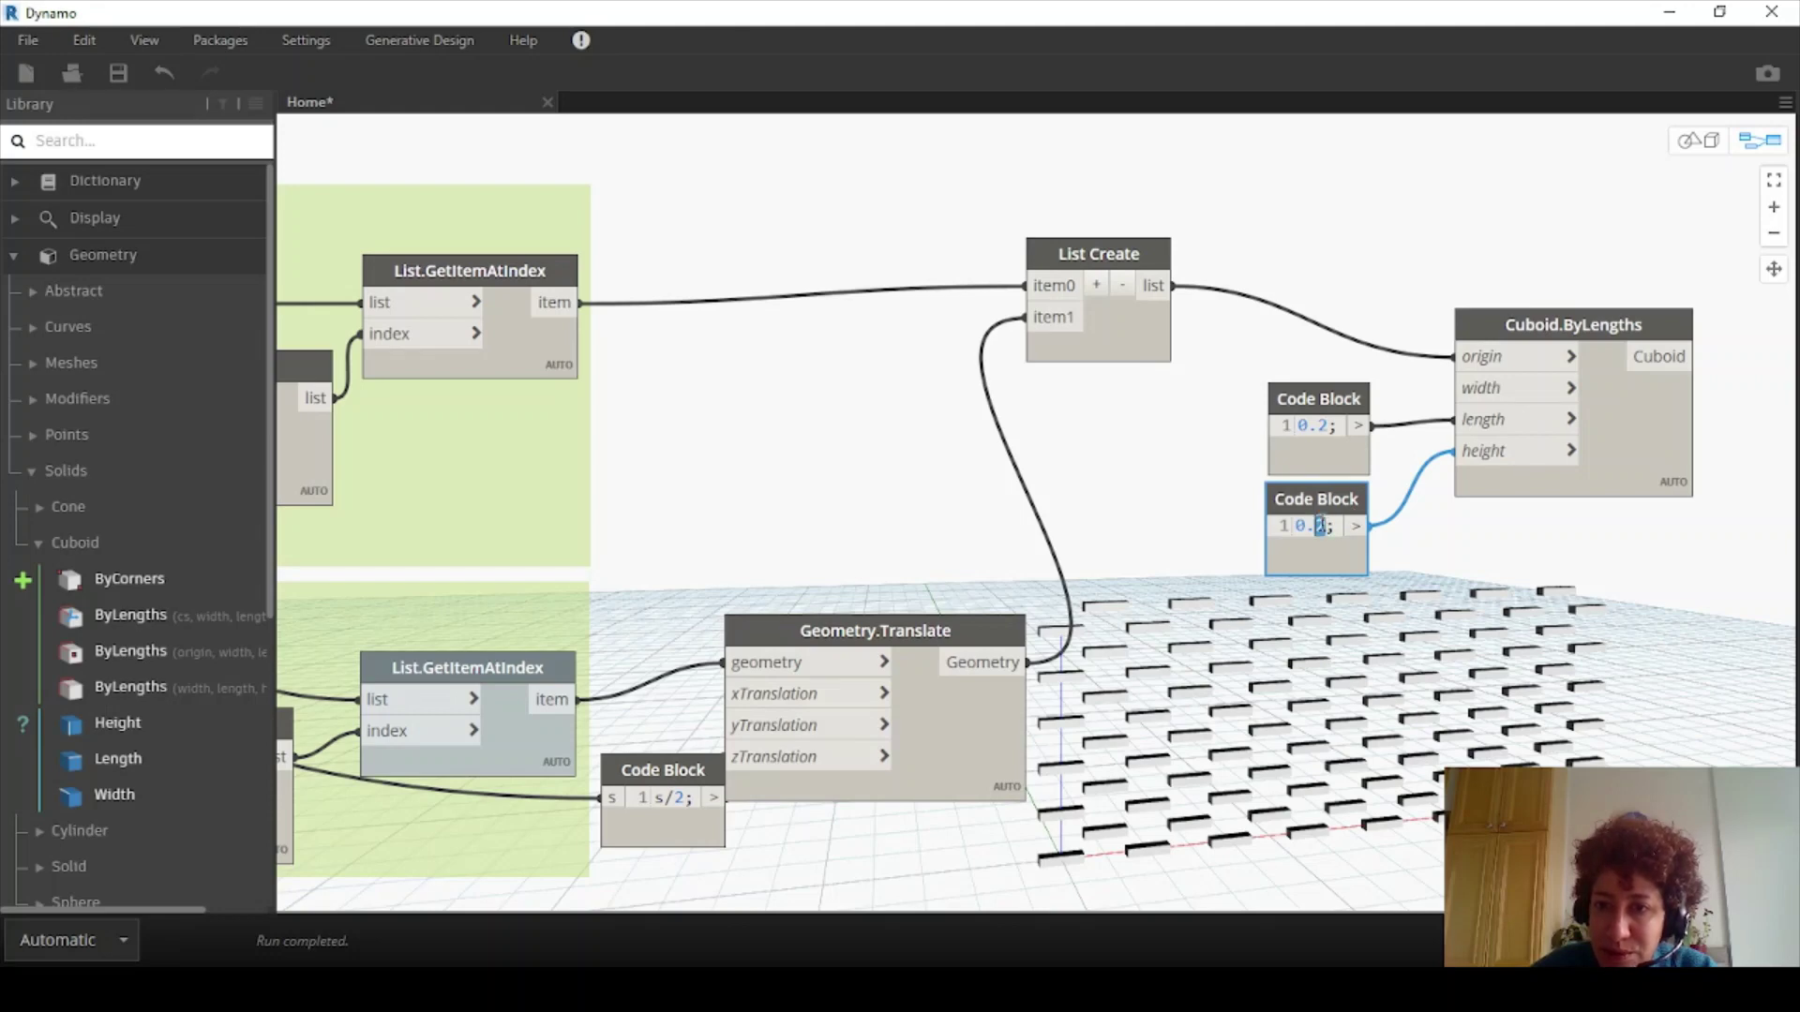
type("4")
left_click(1477, 563)
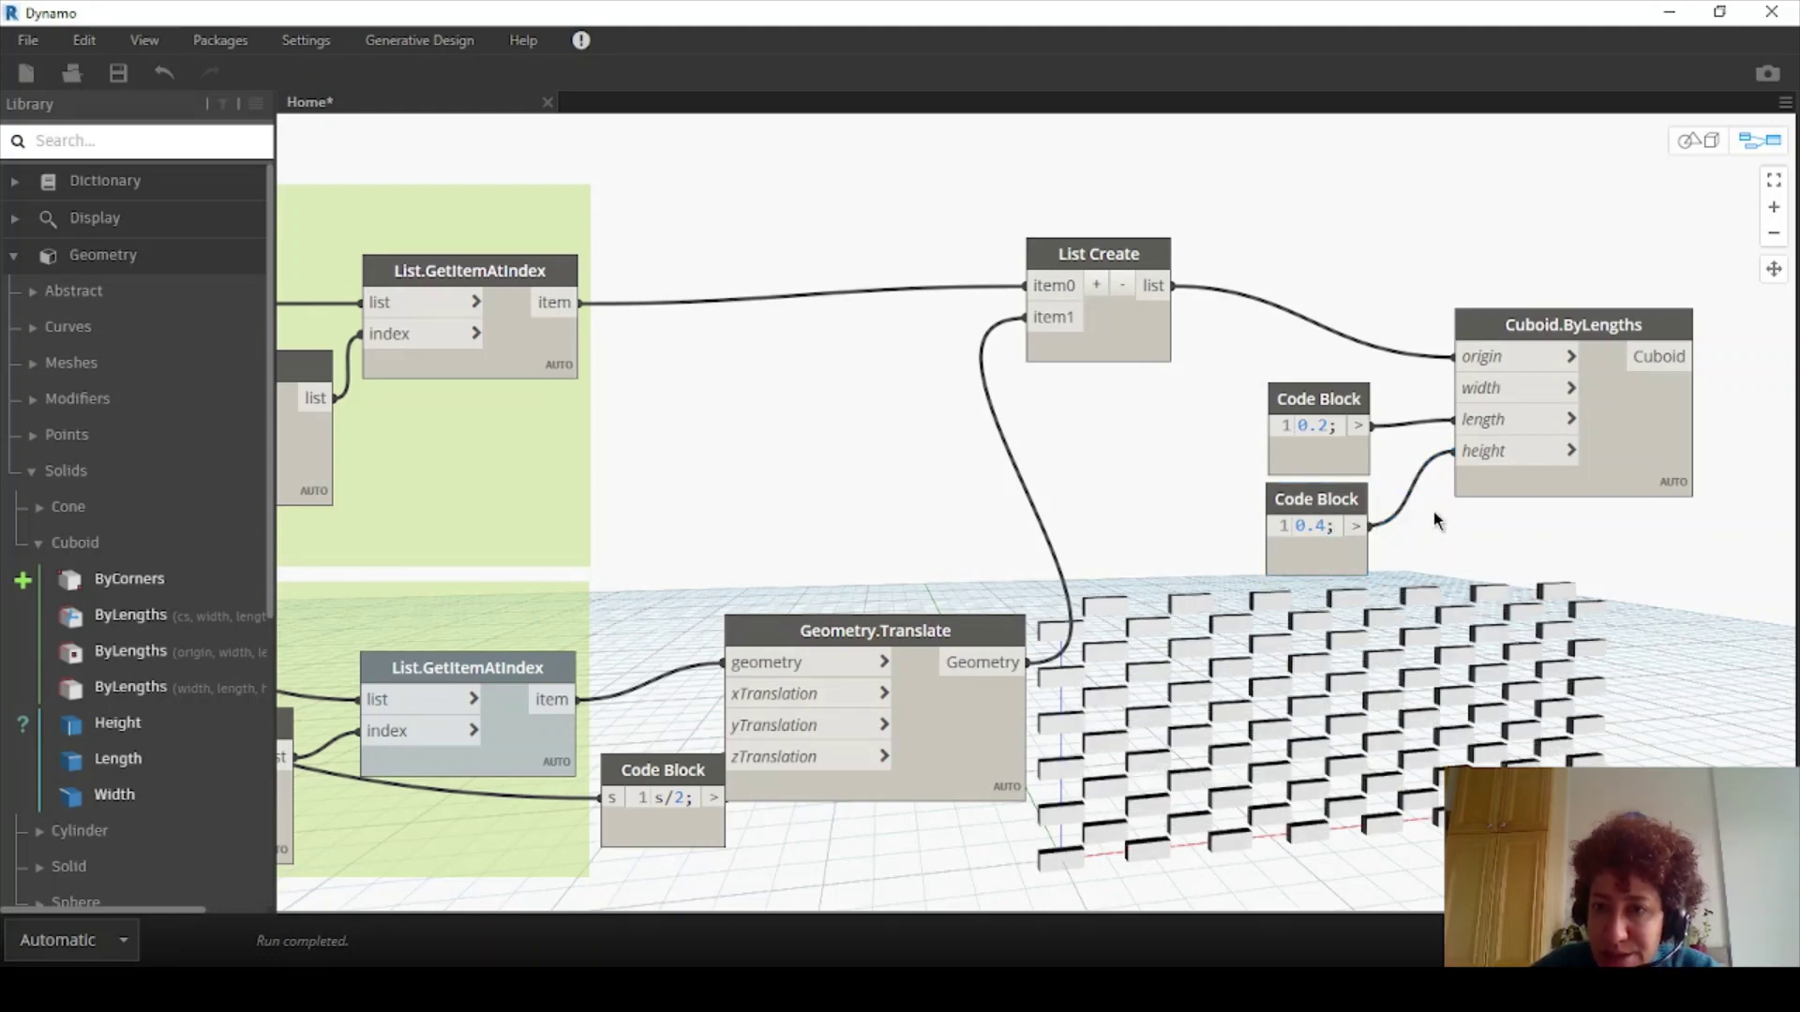
Add a Code Block with the value 1.4, connect it to the width input of Cuboid.ByLengths, and inspect the cuboids in the 3D view
left_click_drag(1108, 247, 1092, 199)
left_click_drag(1405, 553, 1290, 408)
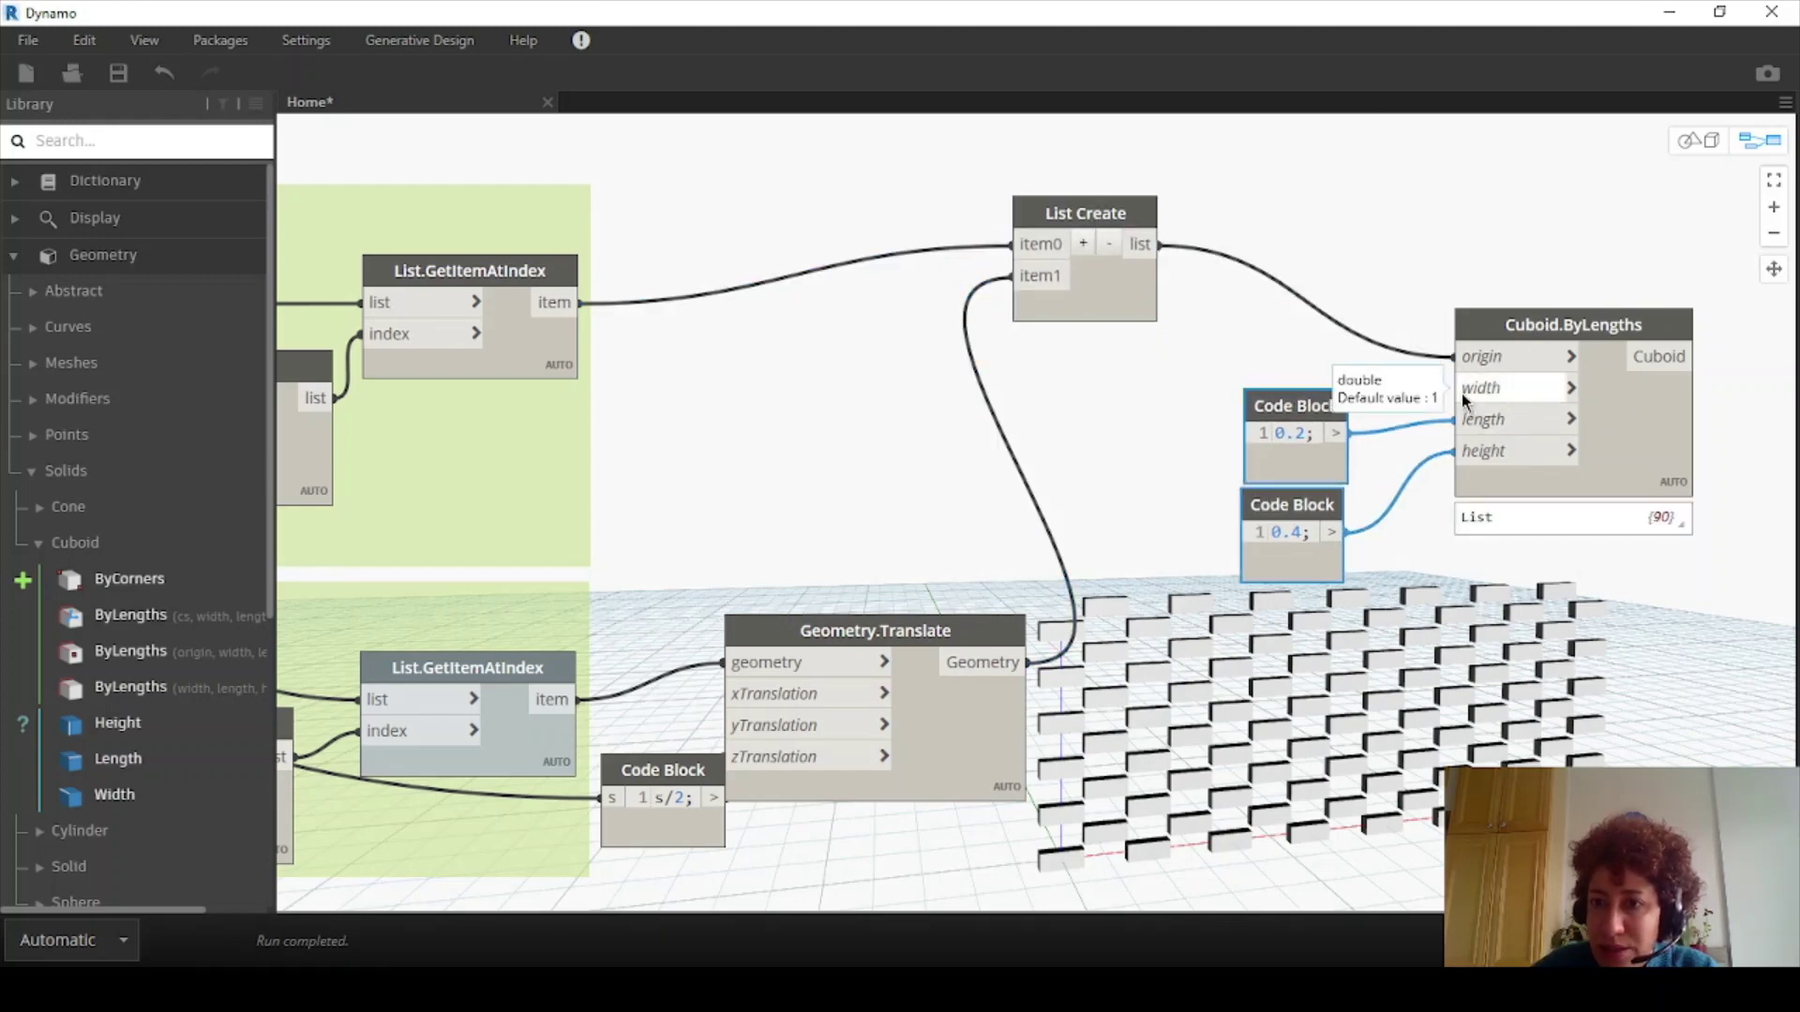
double_click(1287, 329)
type("1.4")
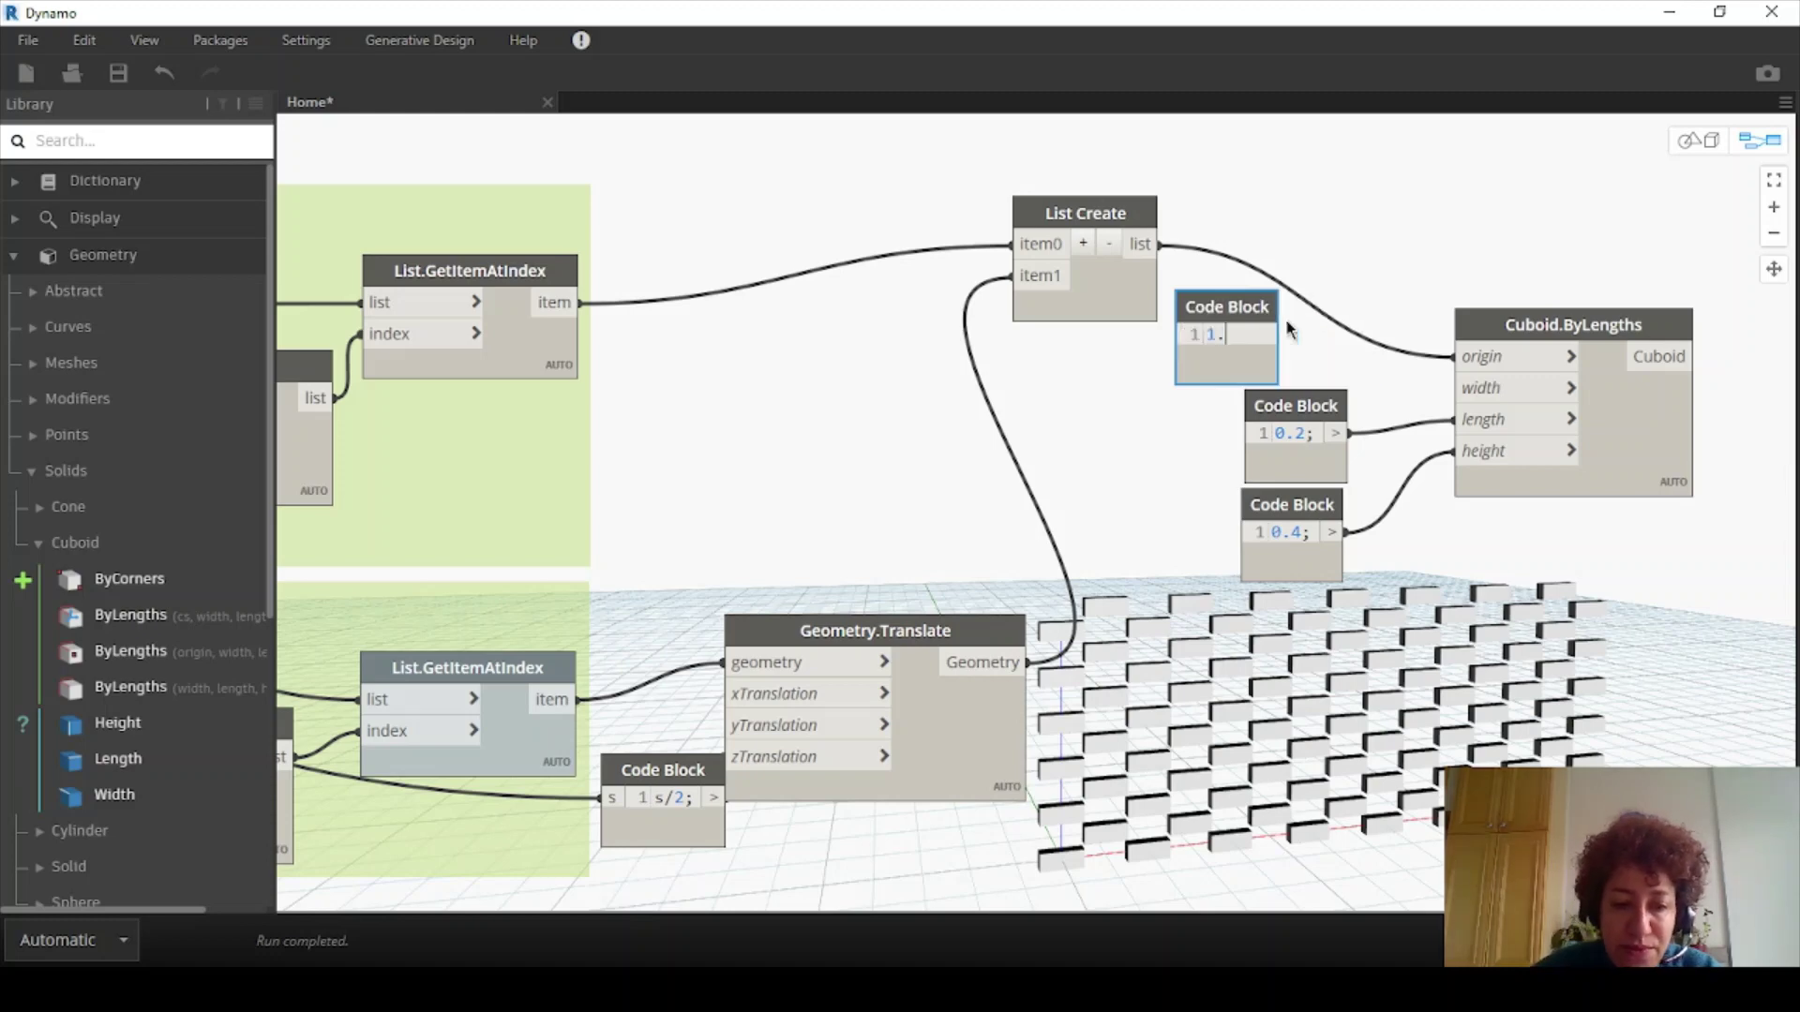
left_click(1301, 315)
left_click_drag(1267, 335, 1459, 388)
left_click(1693, 143)
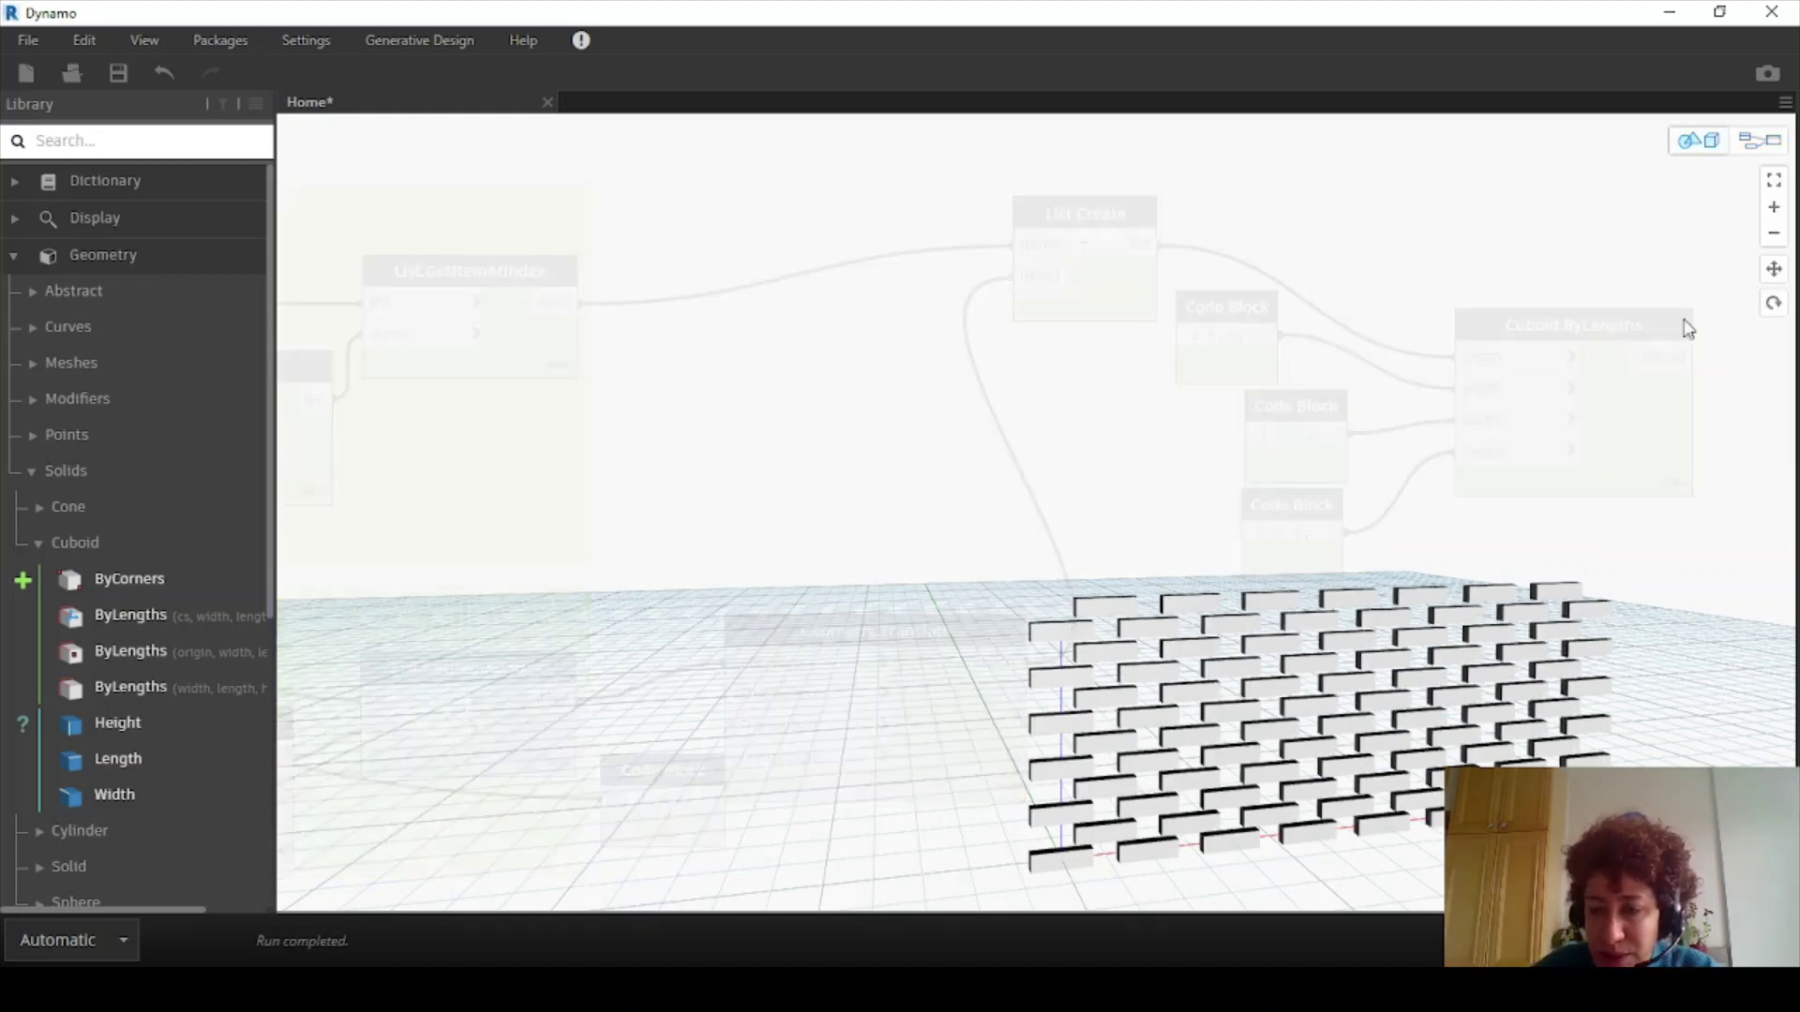
right_click_drag(1561, 535, 1495, 614)
key("ctrl+b")
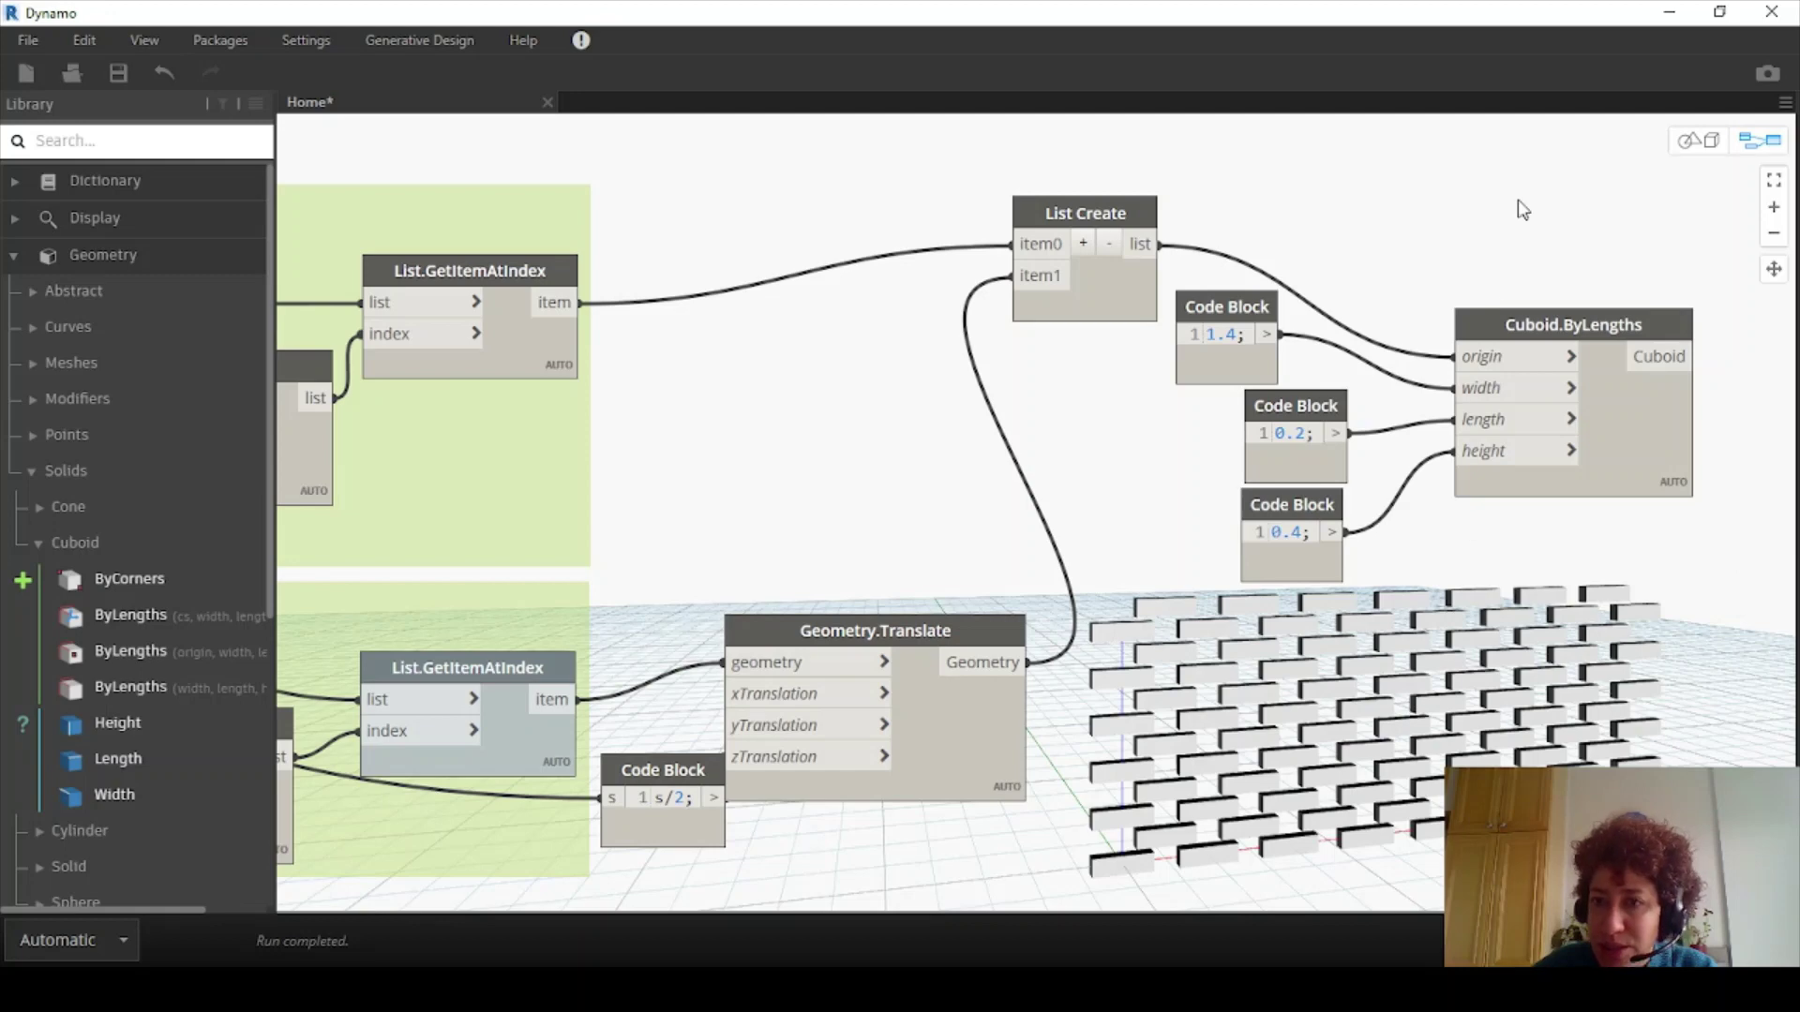
Group List Create, the three size Code Blocks and Cuboid.ByLengths, and title the group Brickwork
left_click_drag(1572, 155, 1123, 567)
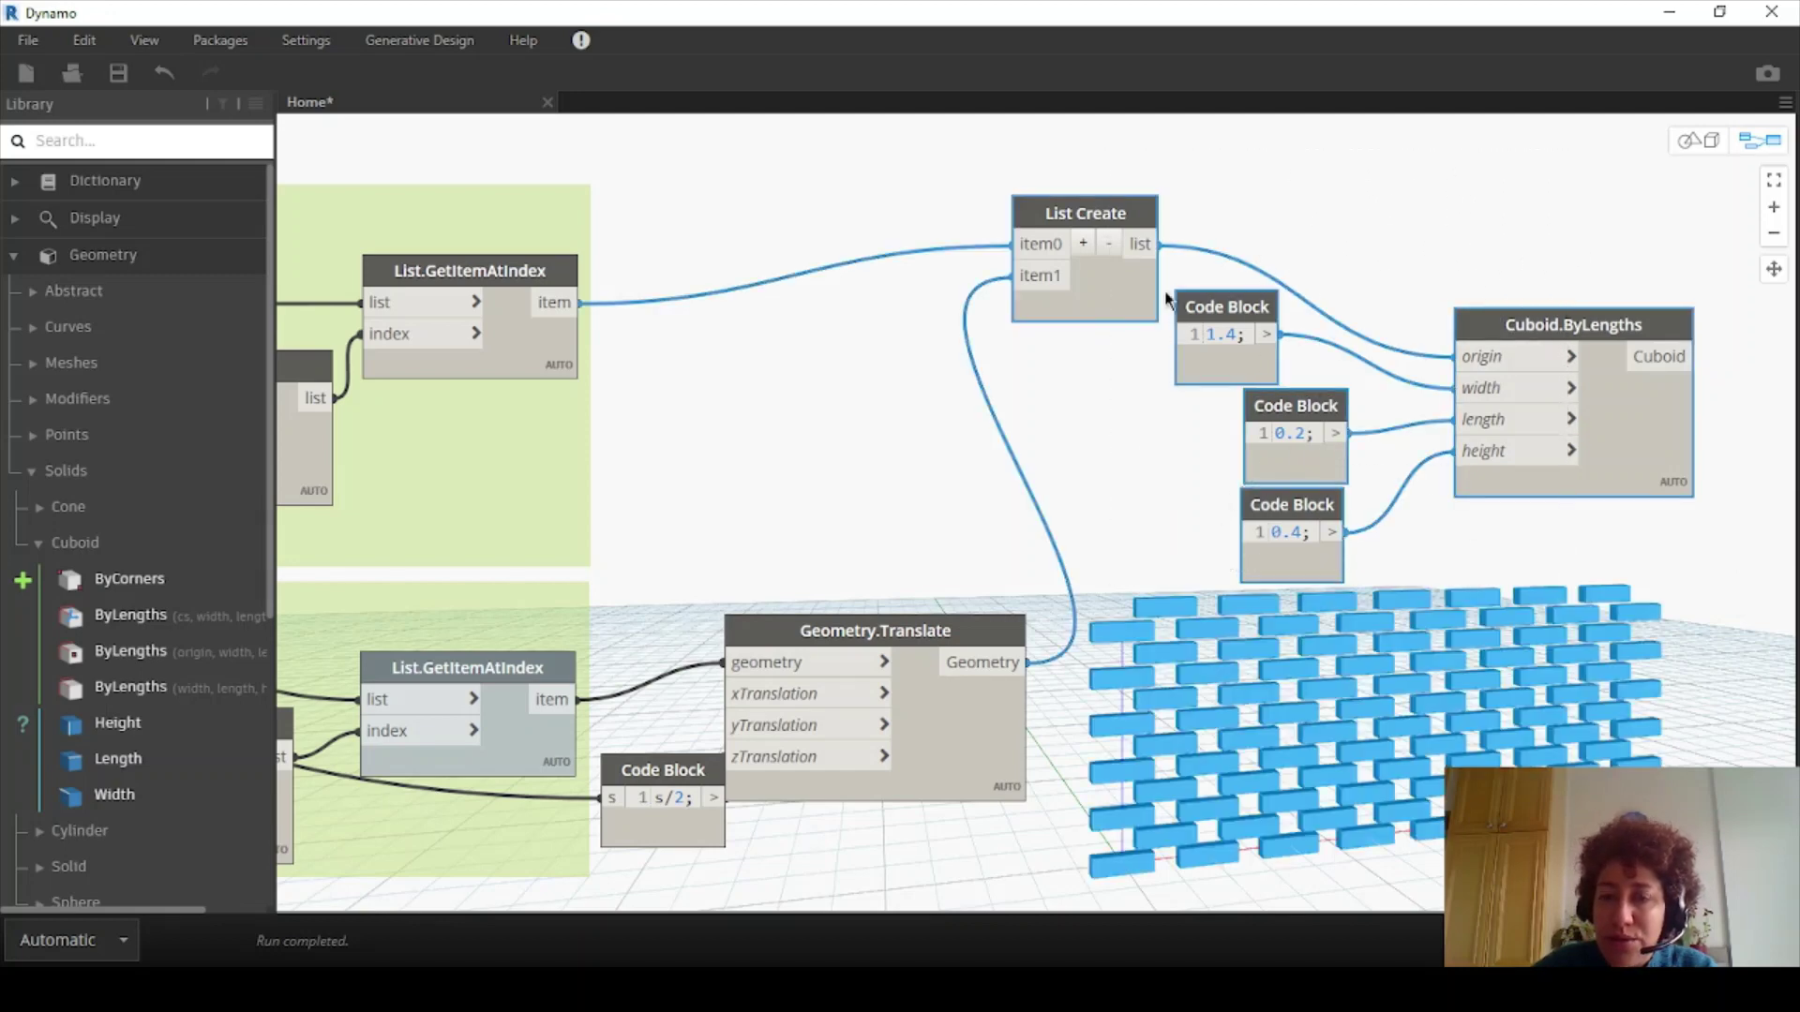
right_click(1133, 218)
left_click(1198, 259)
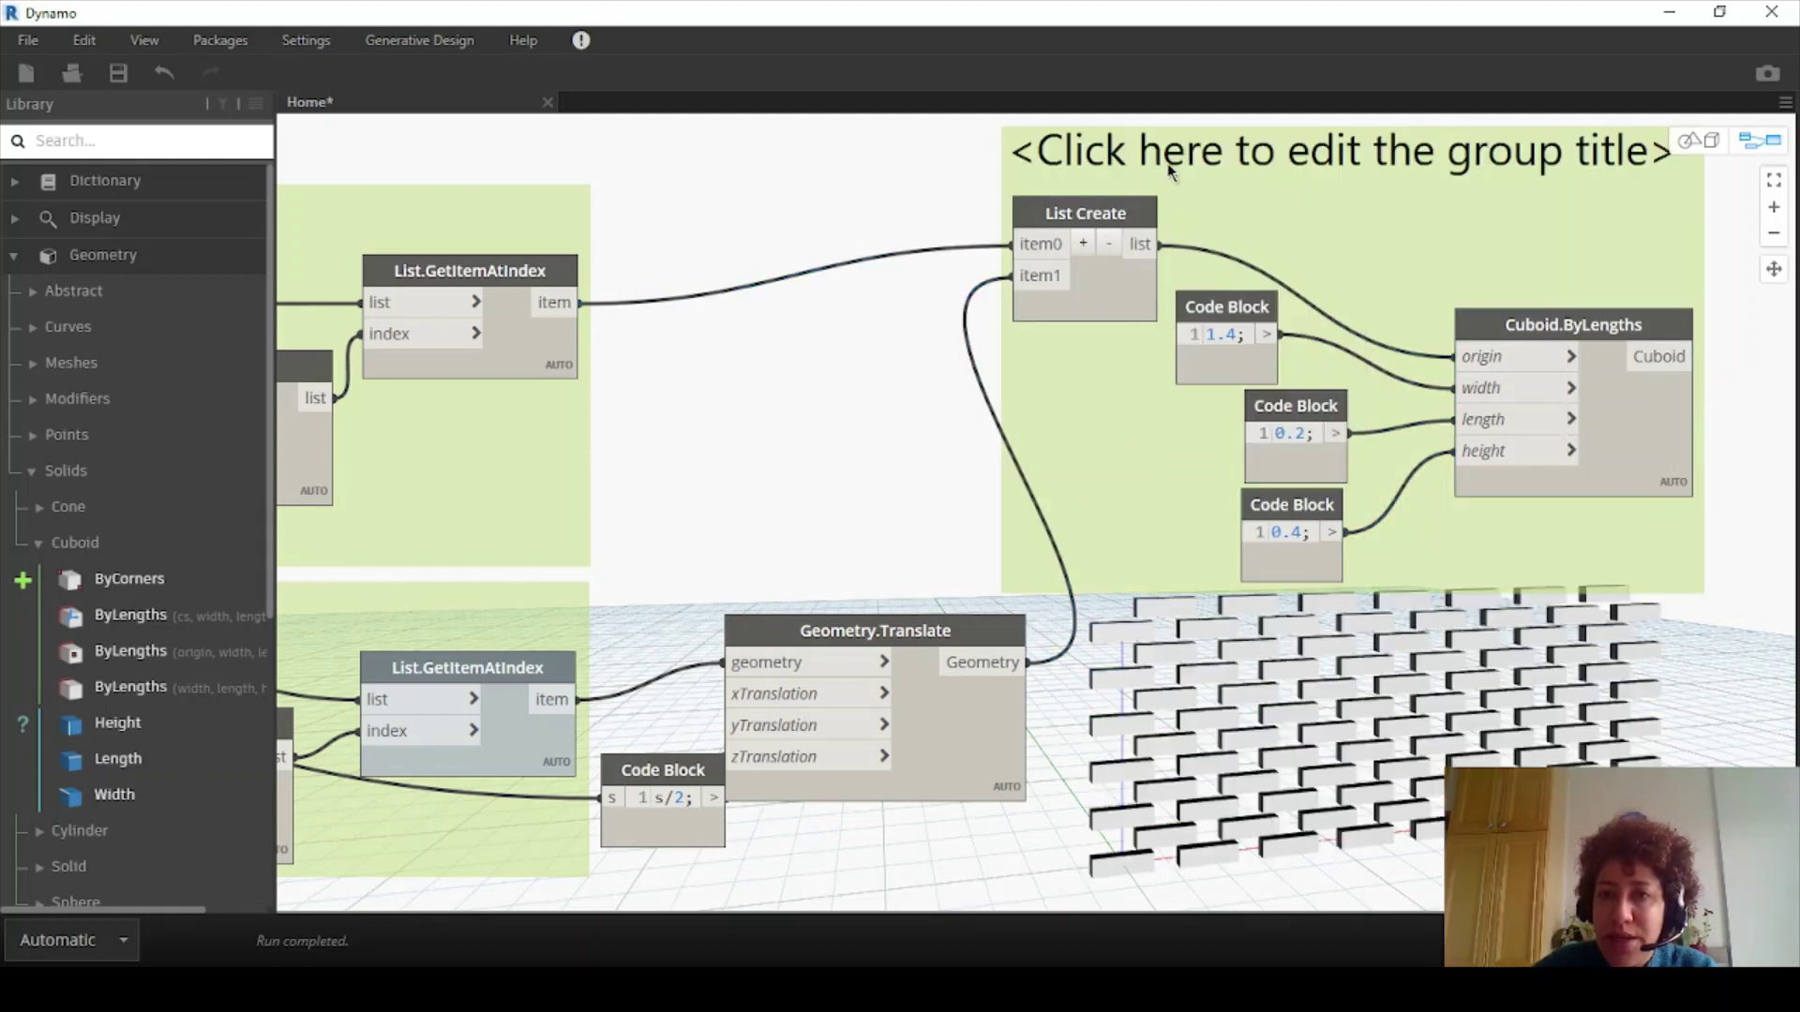
type("Bt")
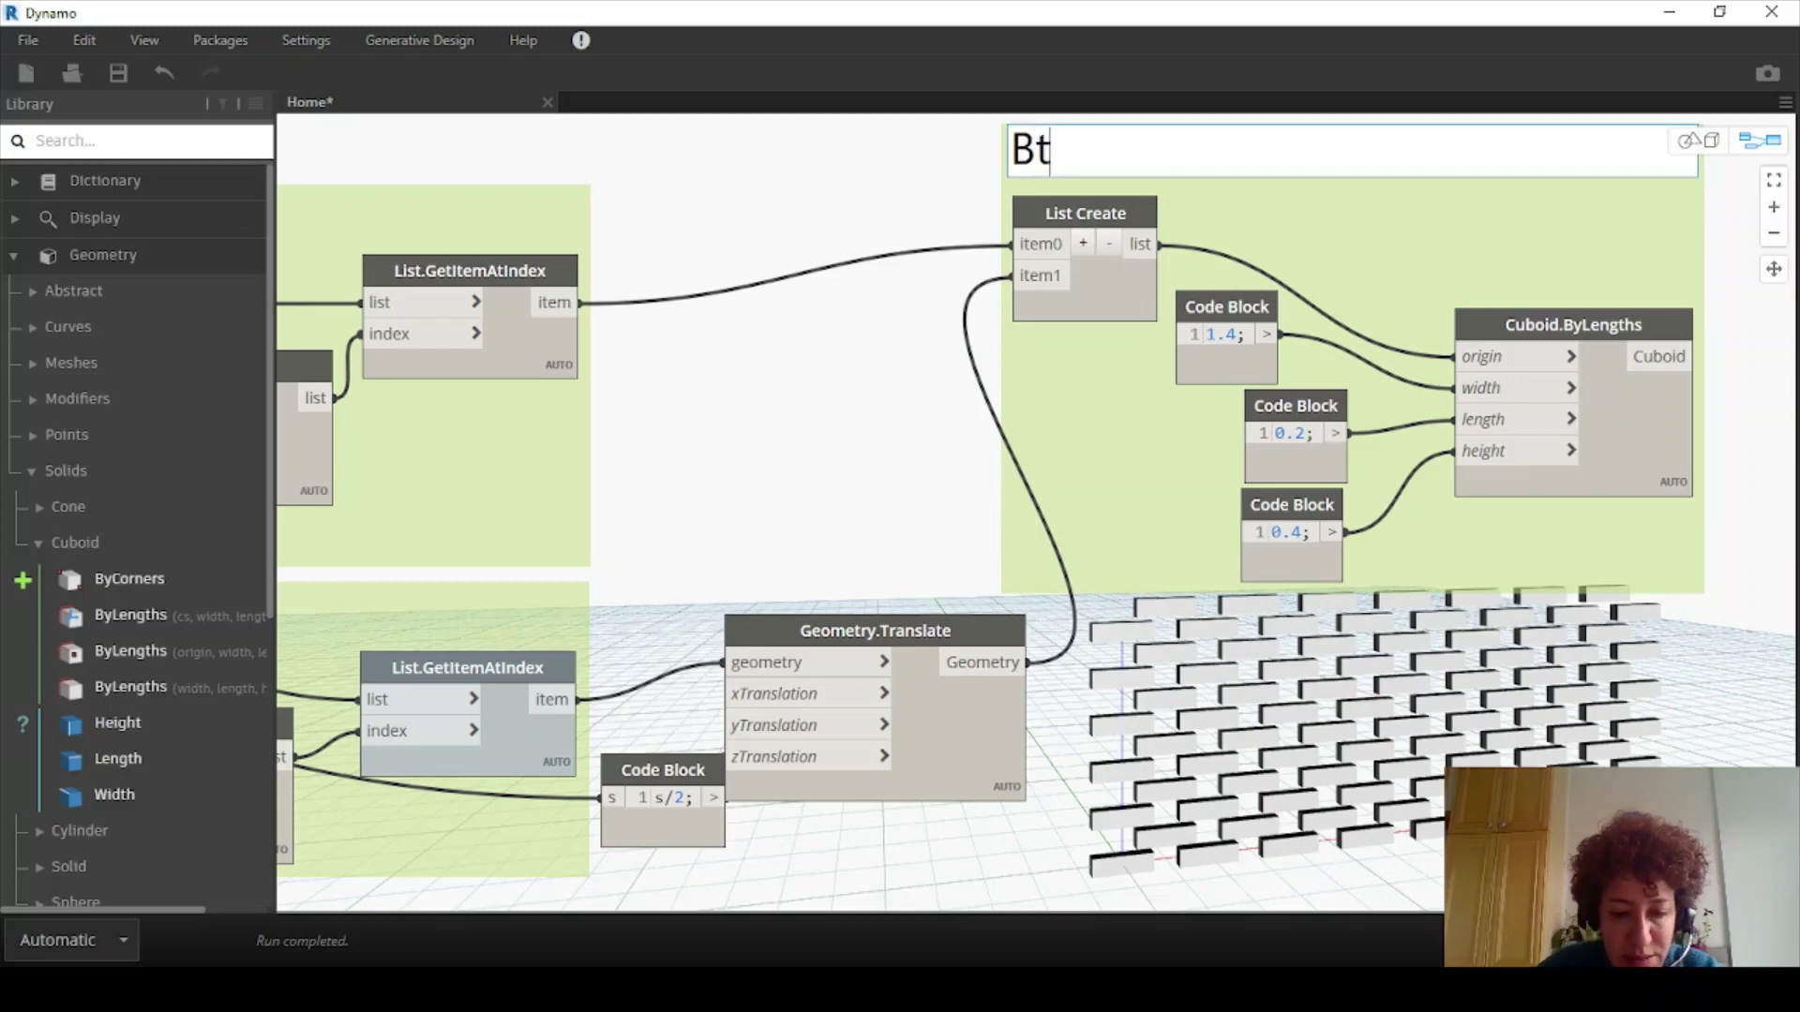
type("ickwork")
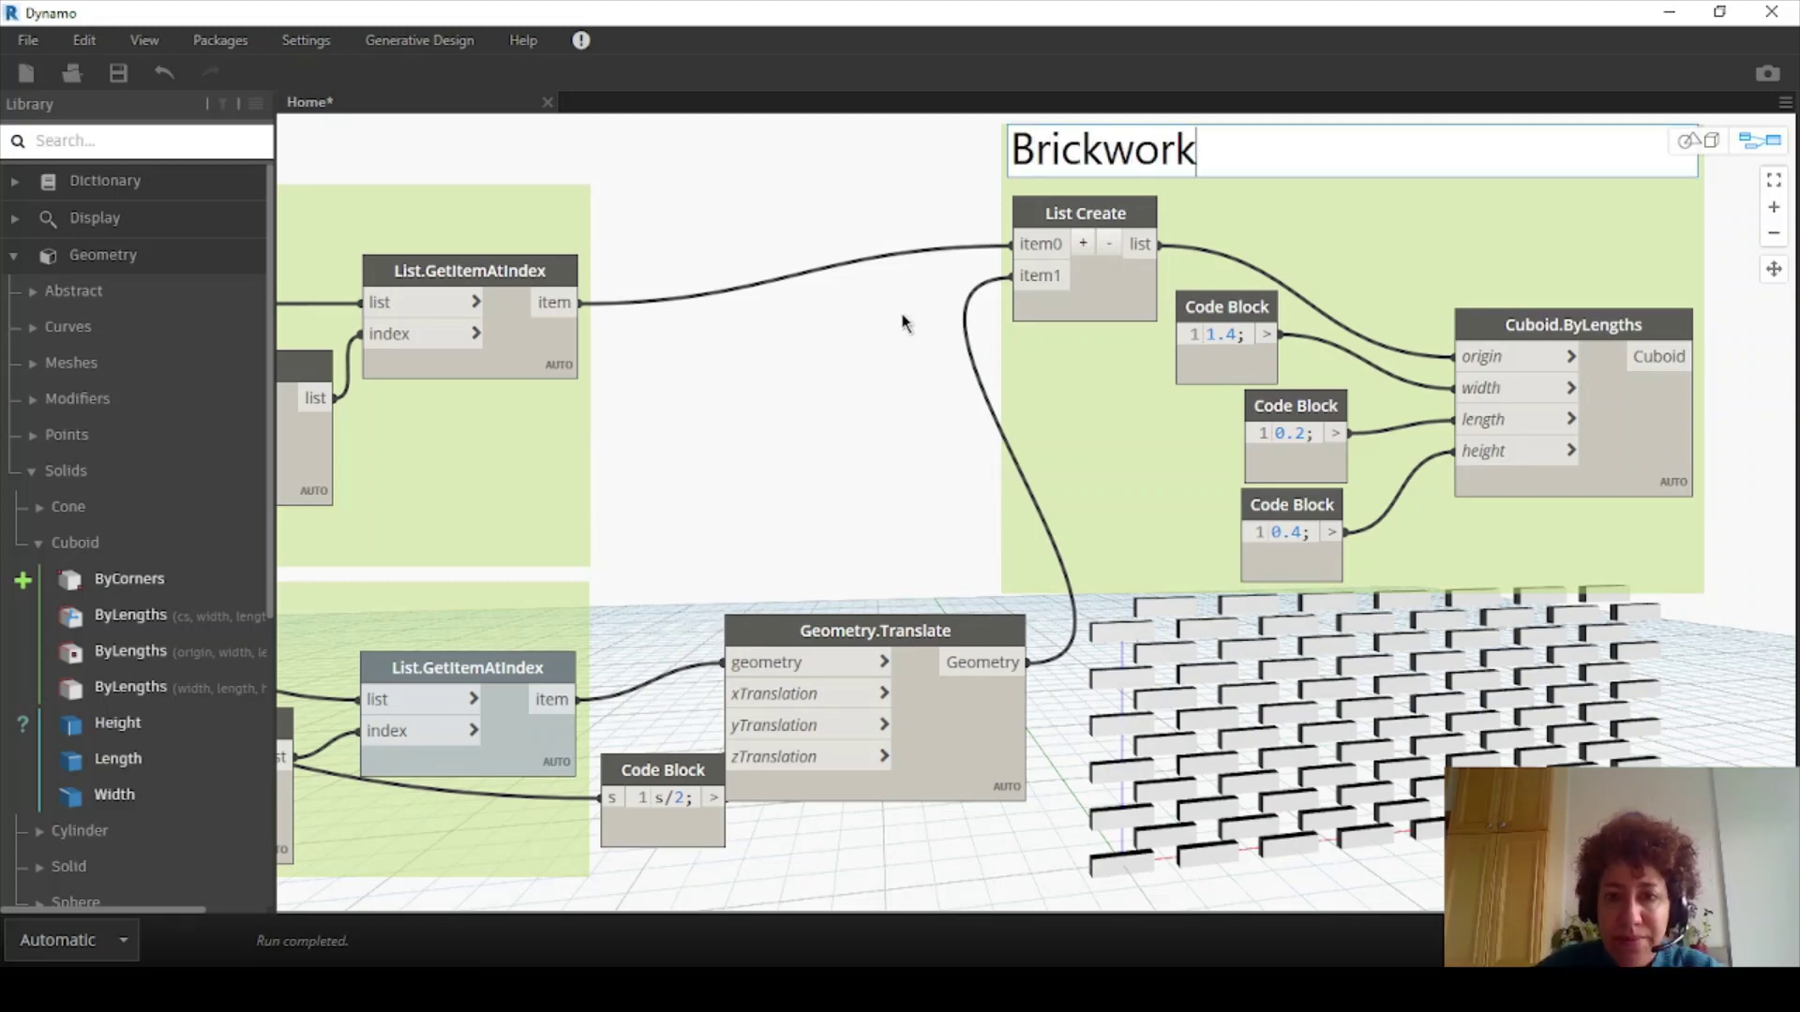
Add a List.Flatten node beside the Brickwork group and connect the Cuboid output to its list input
middle_click_drag(1762, 368, 1071, 349)
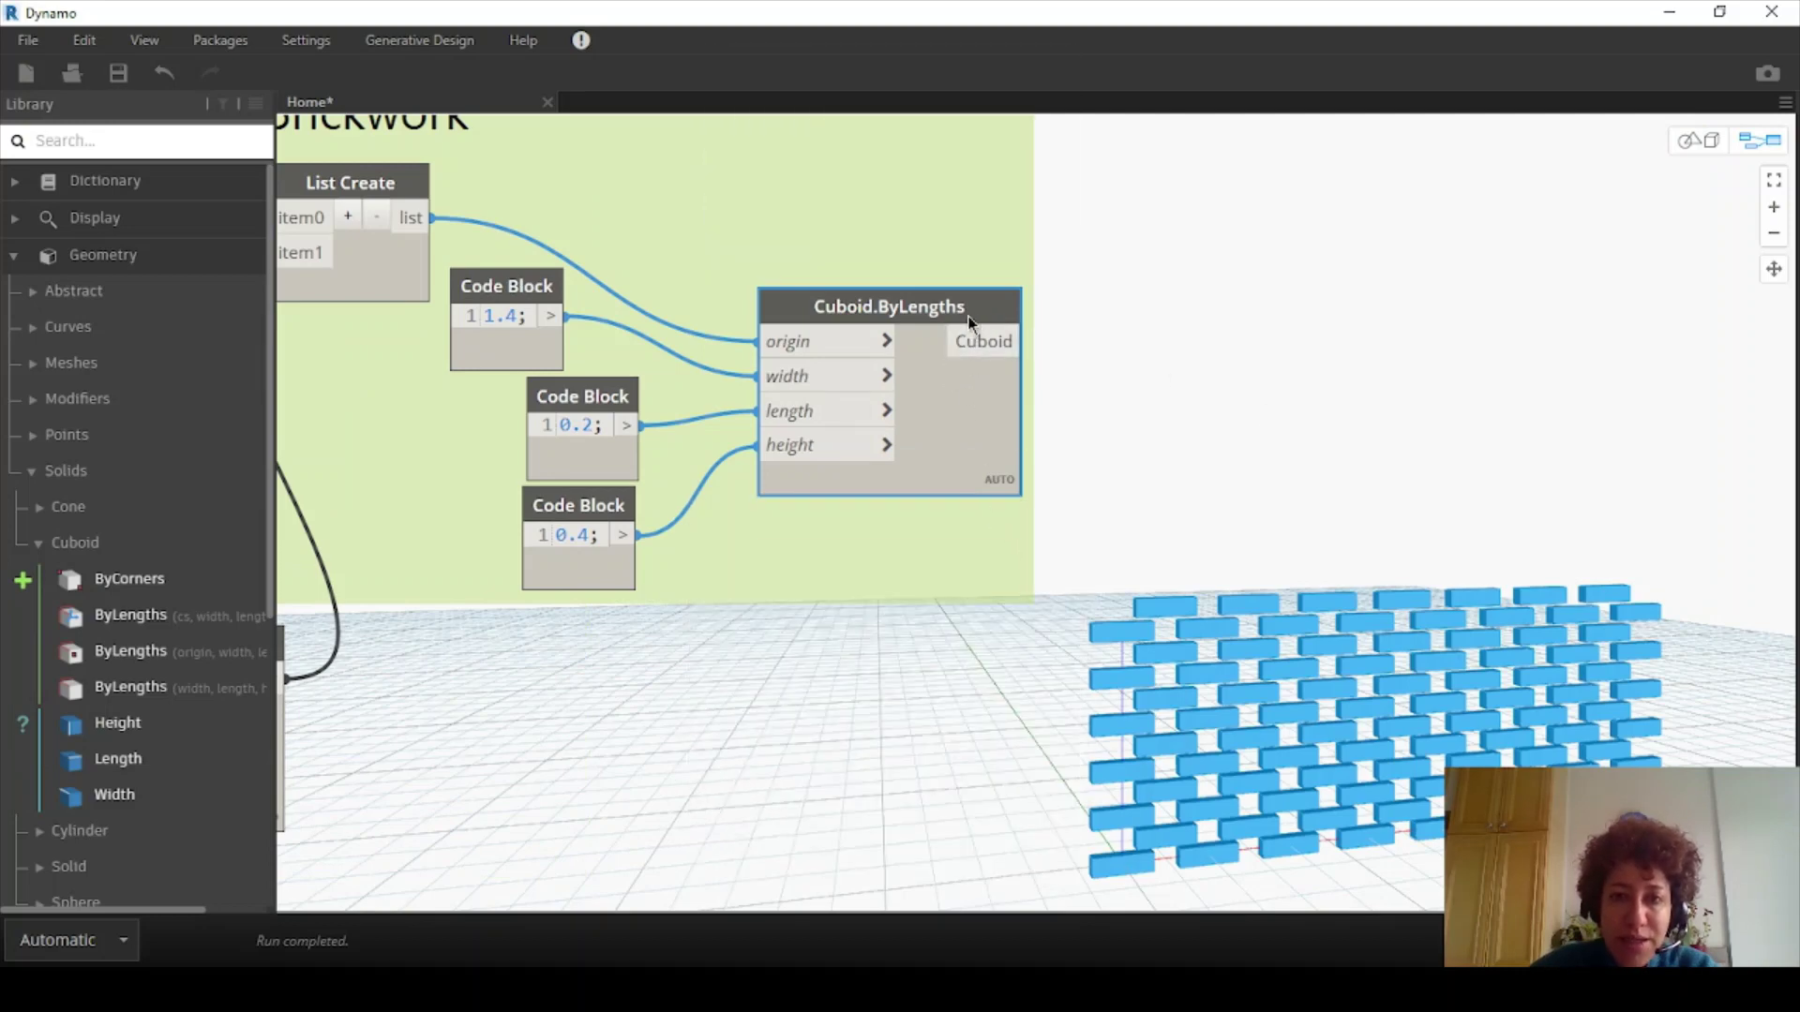
mouse_move(999, 518)
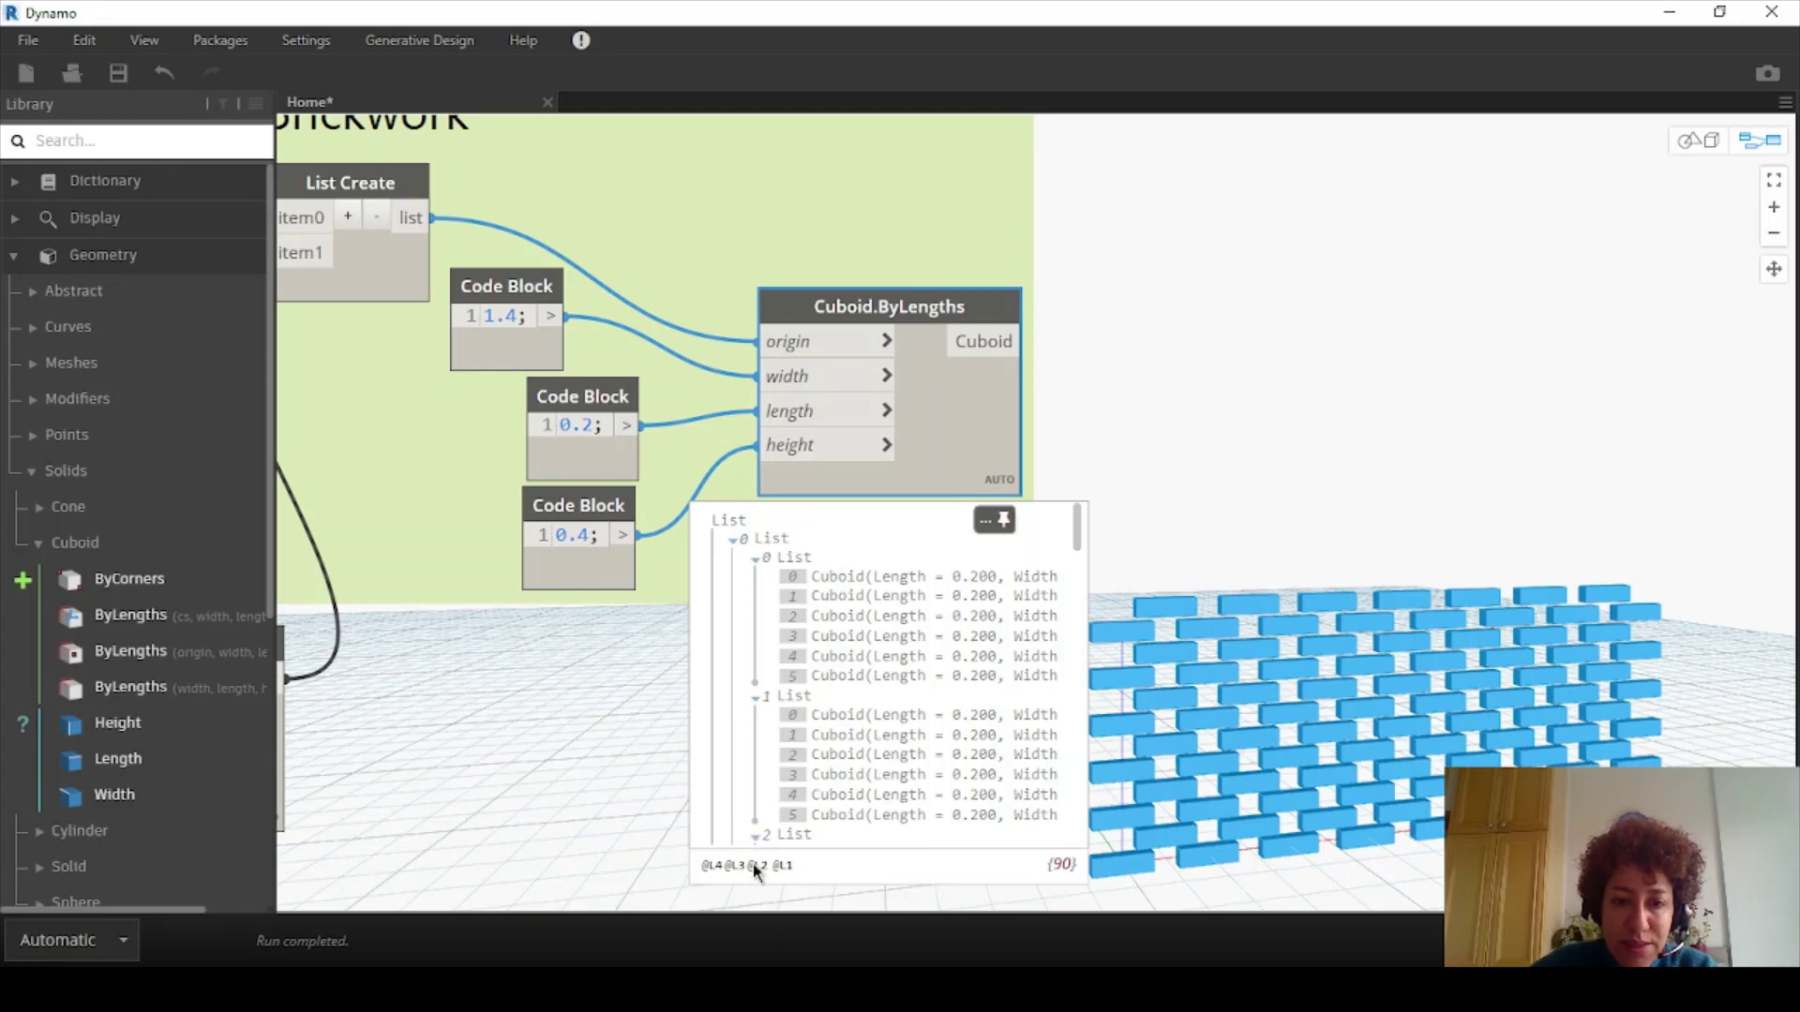
right_click(1196, 356)
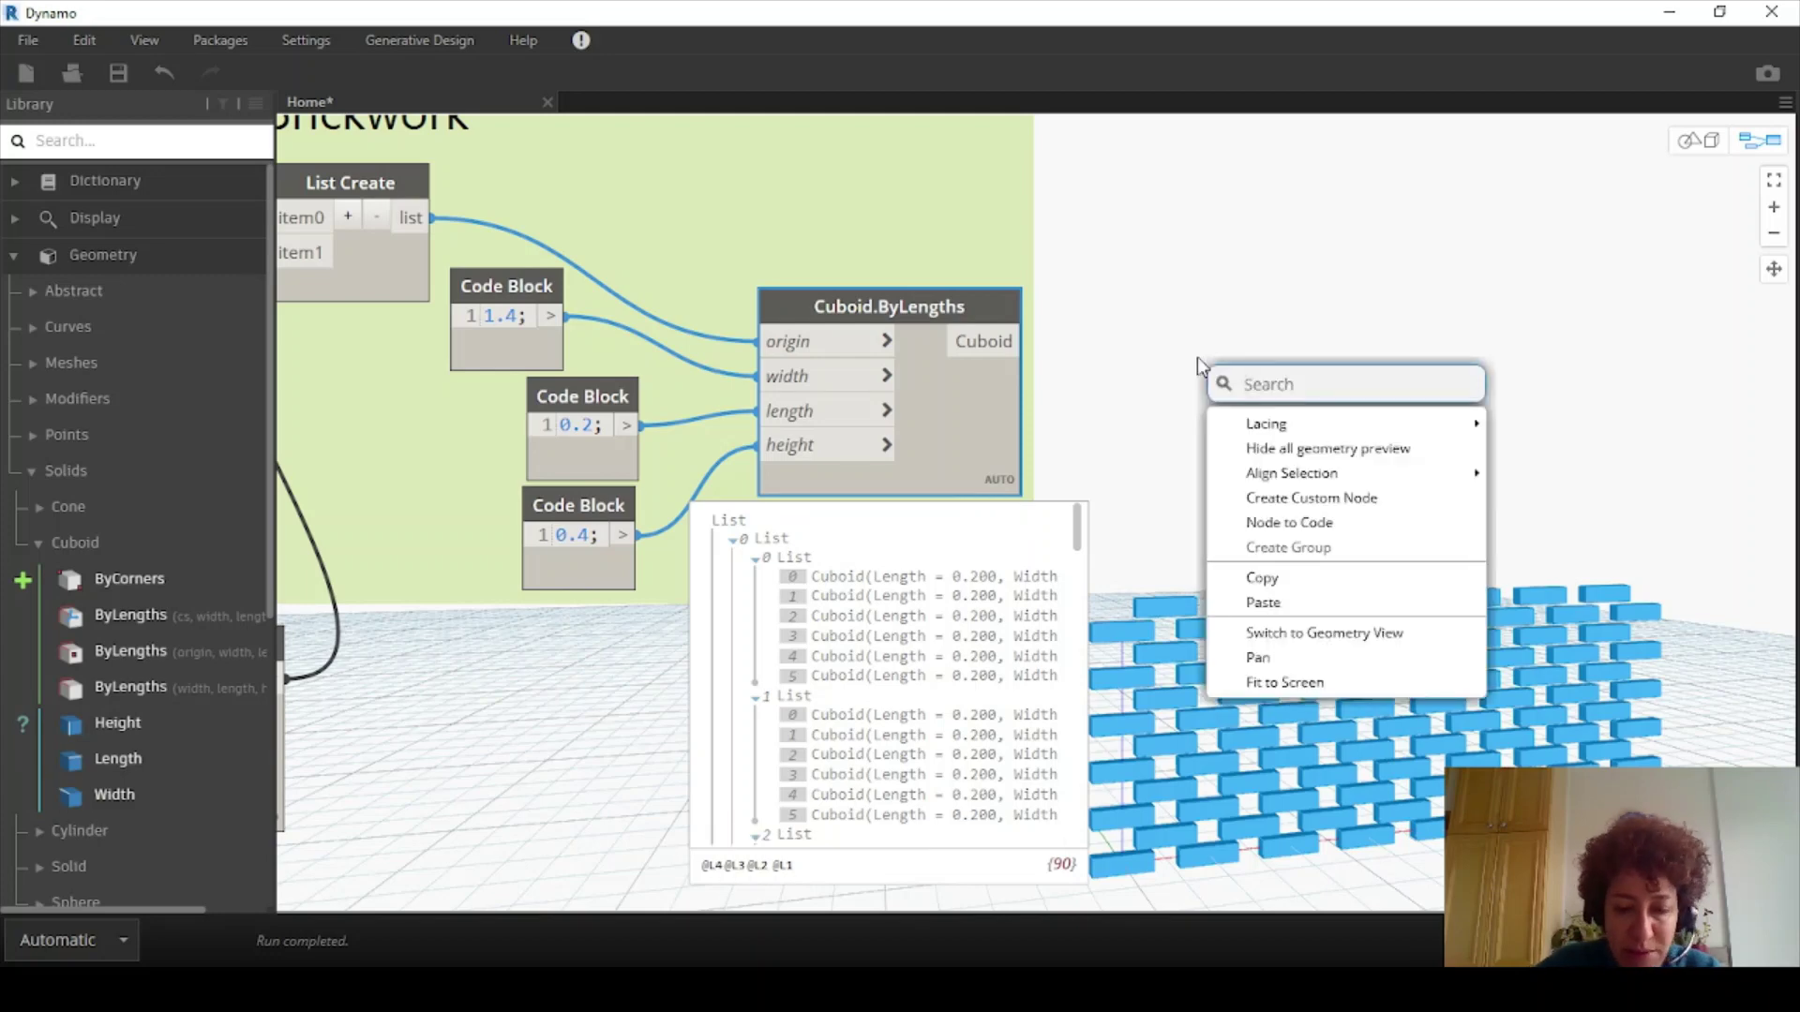
type("flatten")
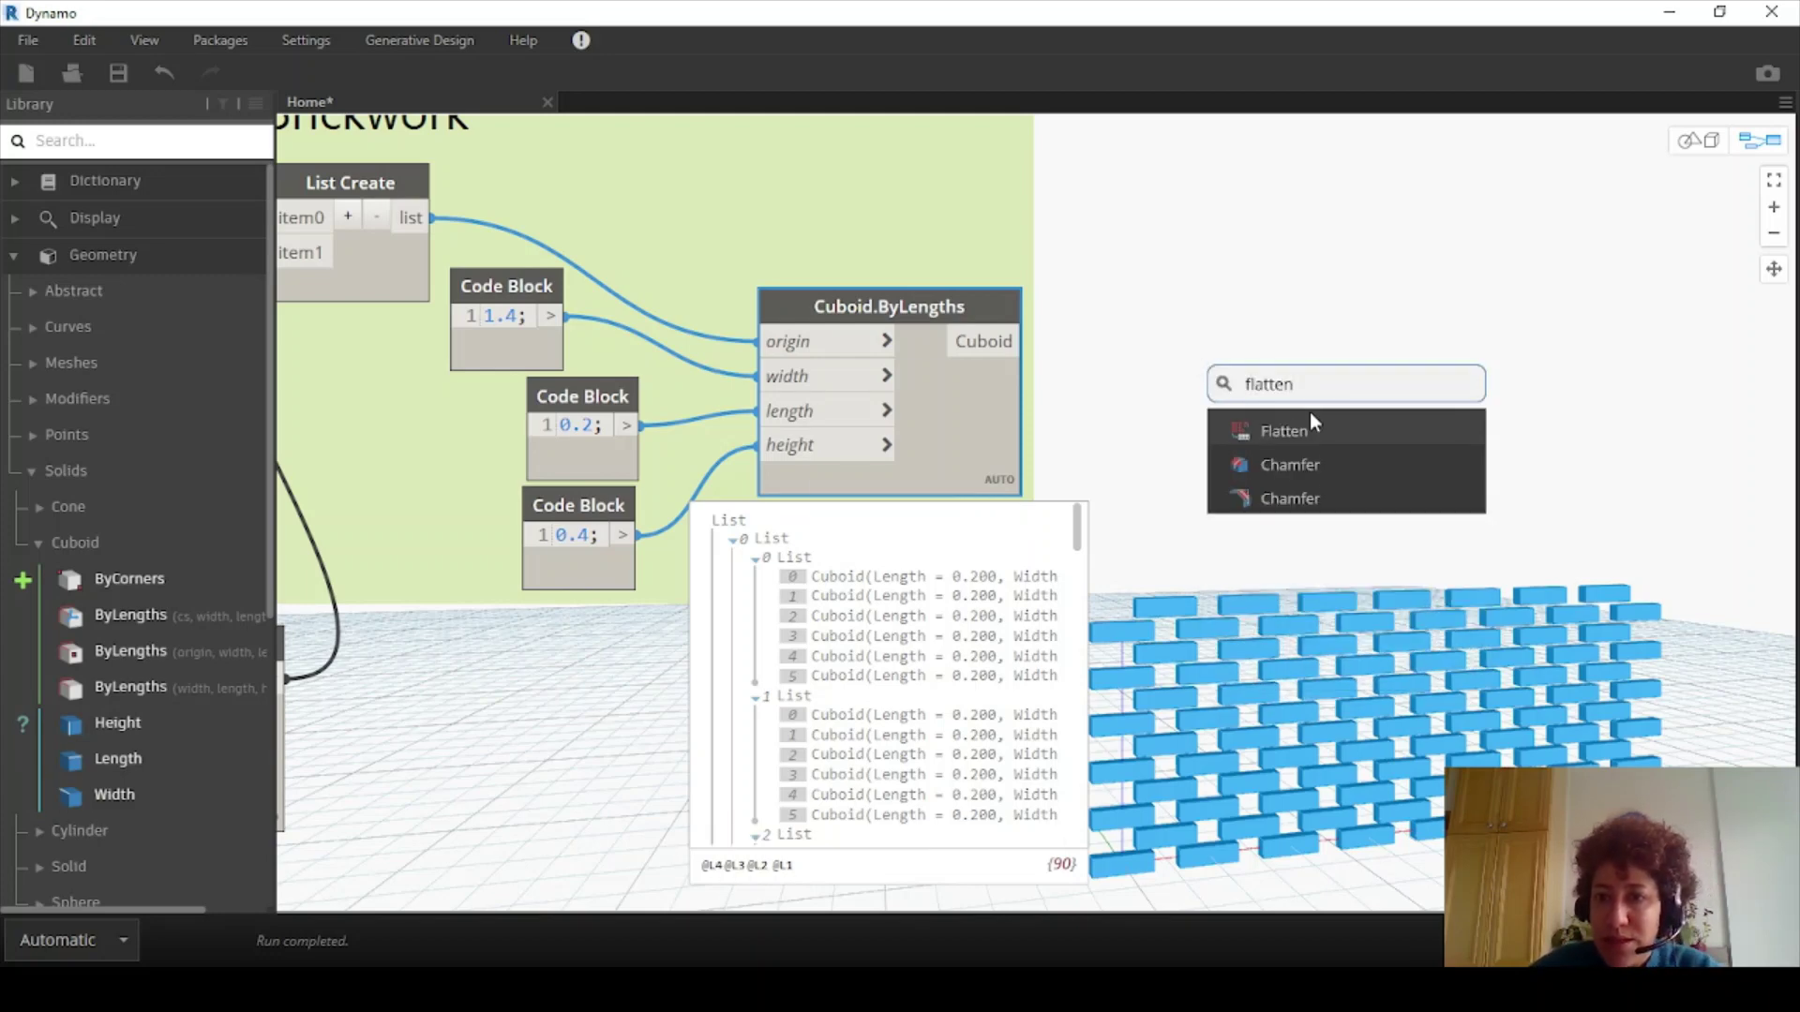
left_click(1284, 430)
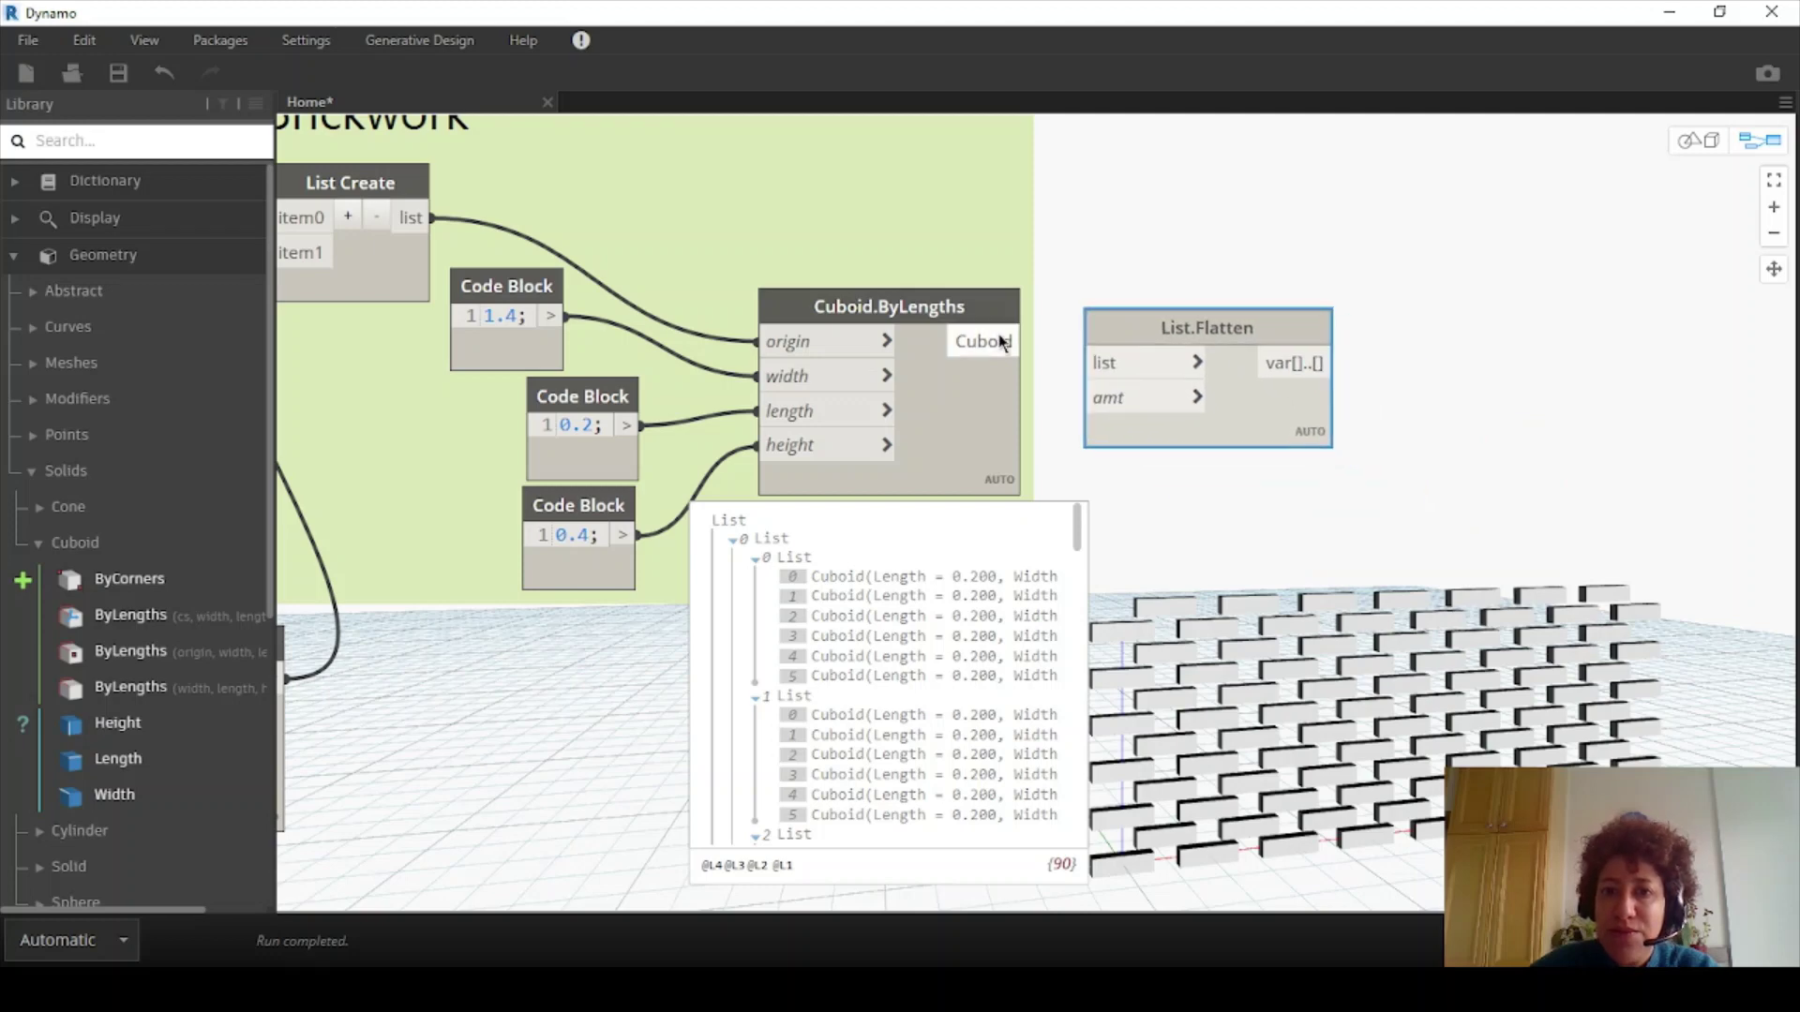
left_click_drag(1001, 342, 1103, 362)
left_click_drag(1209, 329, 1230, 318)
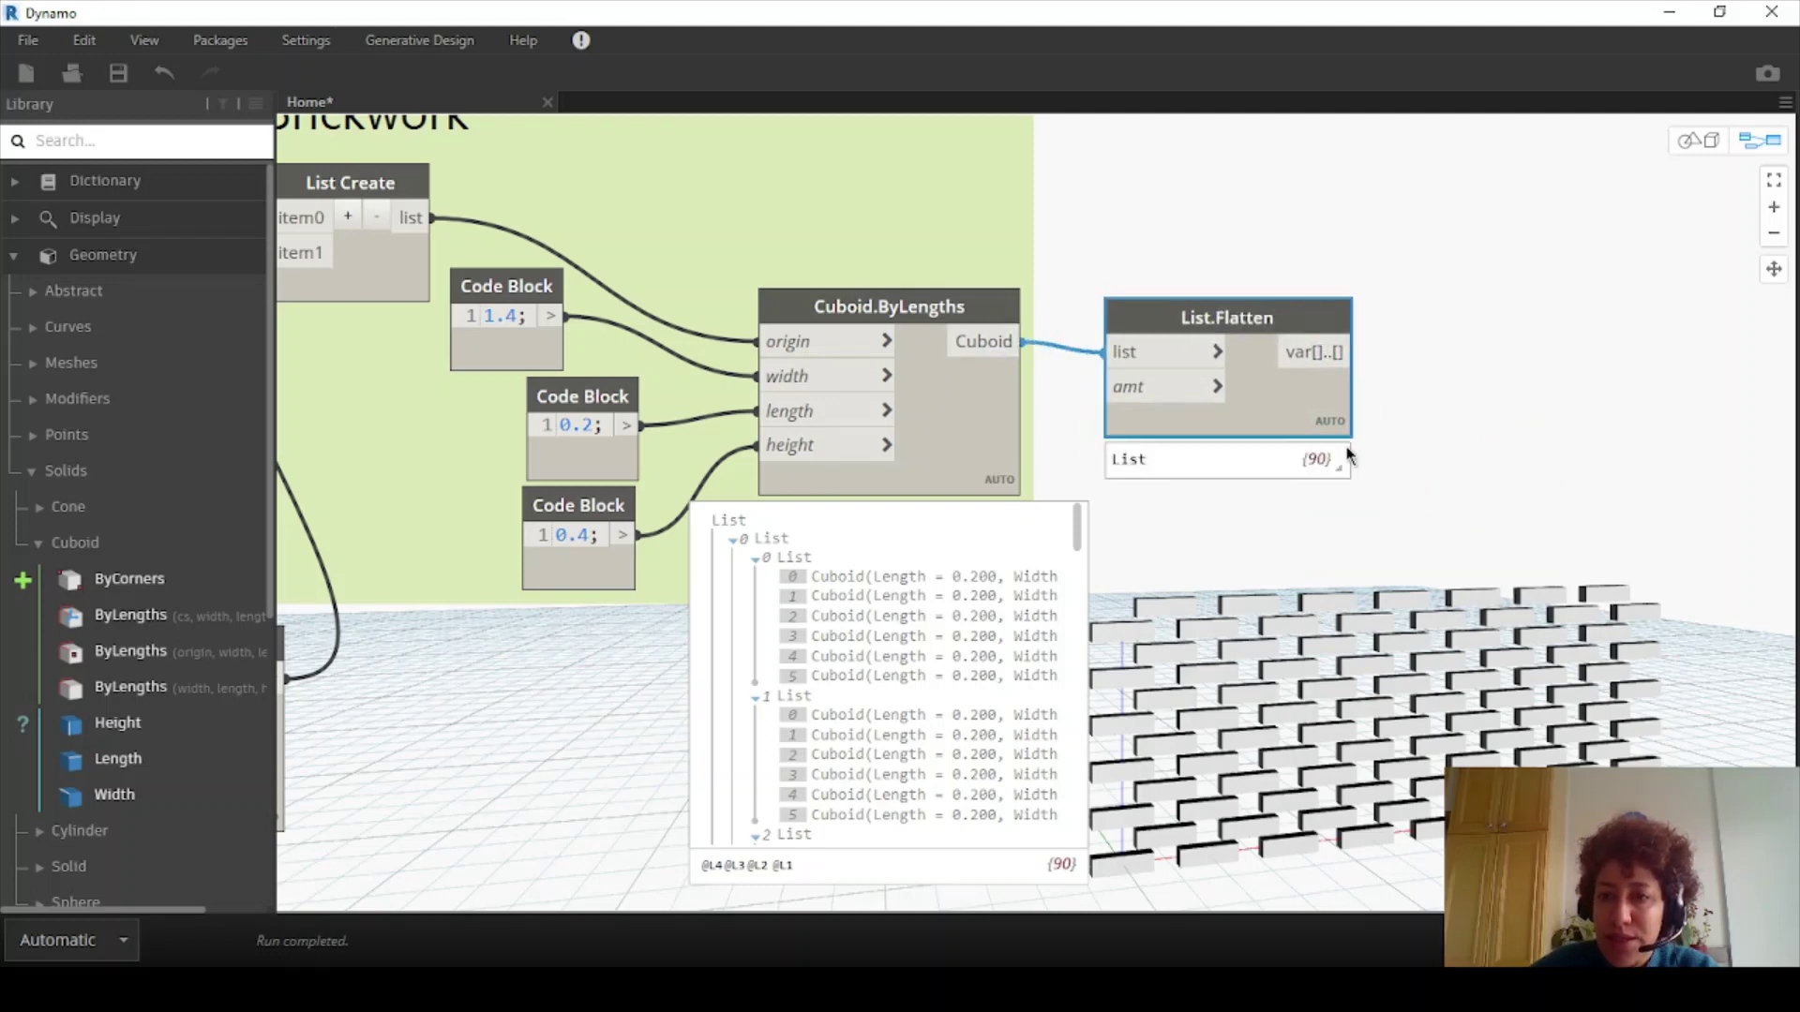
mouse_move(1337, 457)
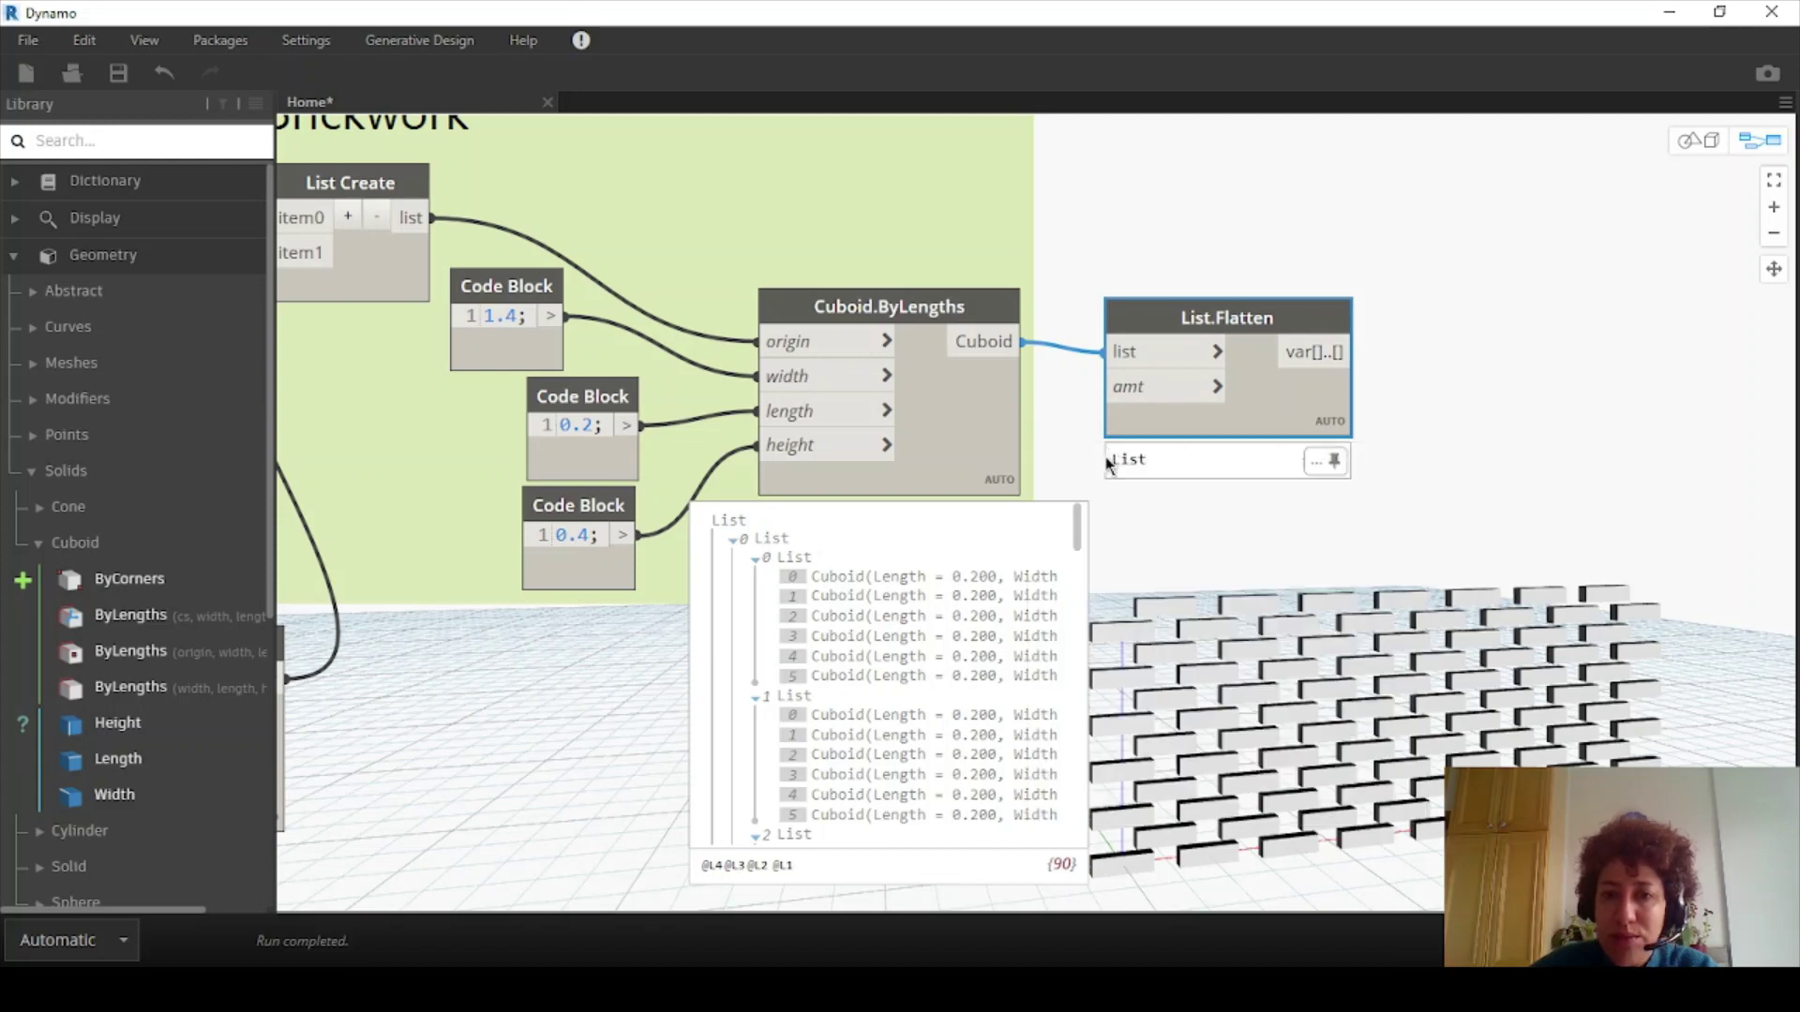
Add an ImportInstance.ByGeometries node beside List.Flatten and connect the flattened list to its geometries input
left_click(960, 386)
scroll(960, 386, "down", 2)
scroll(1509, 503, "up", 1)
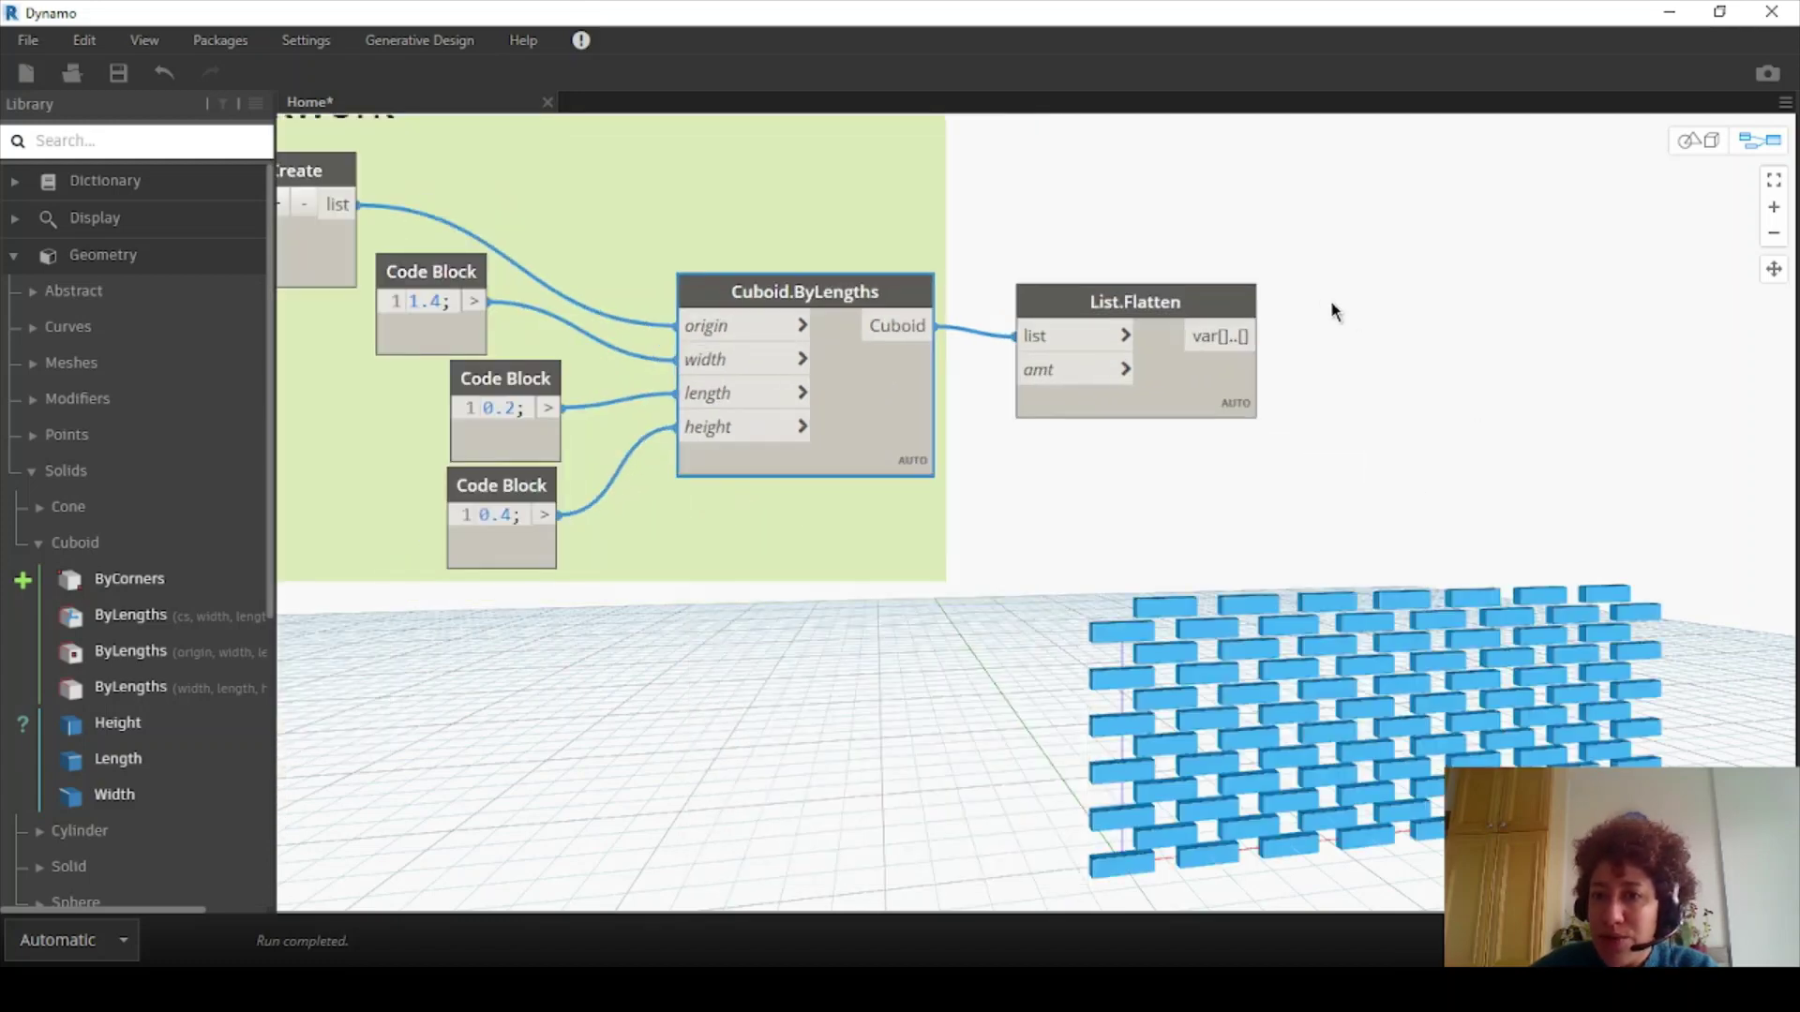
right_click(1331, 302)
type("import")
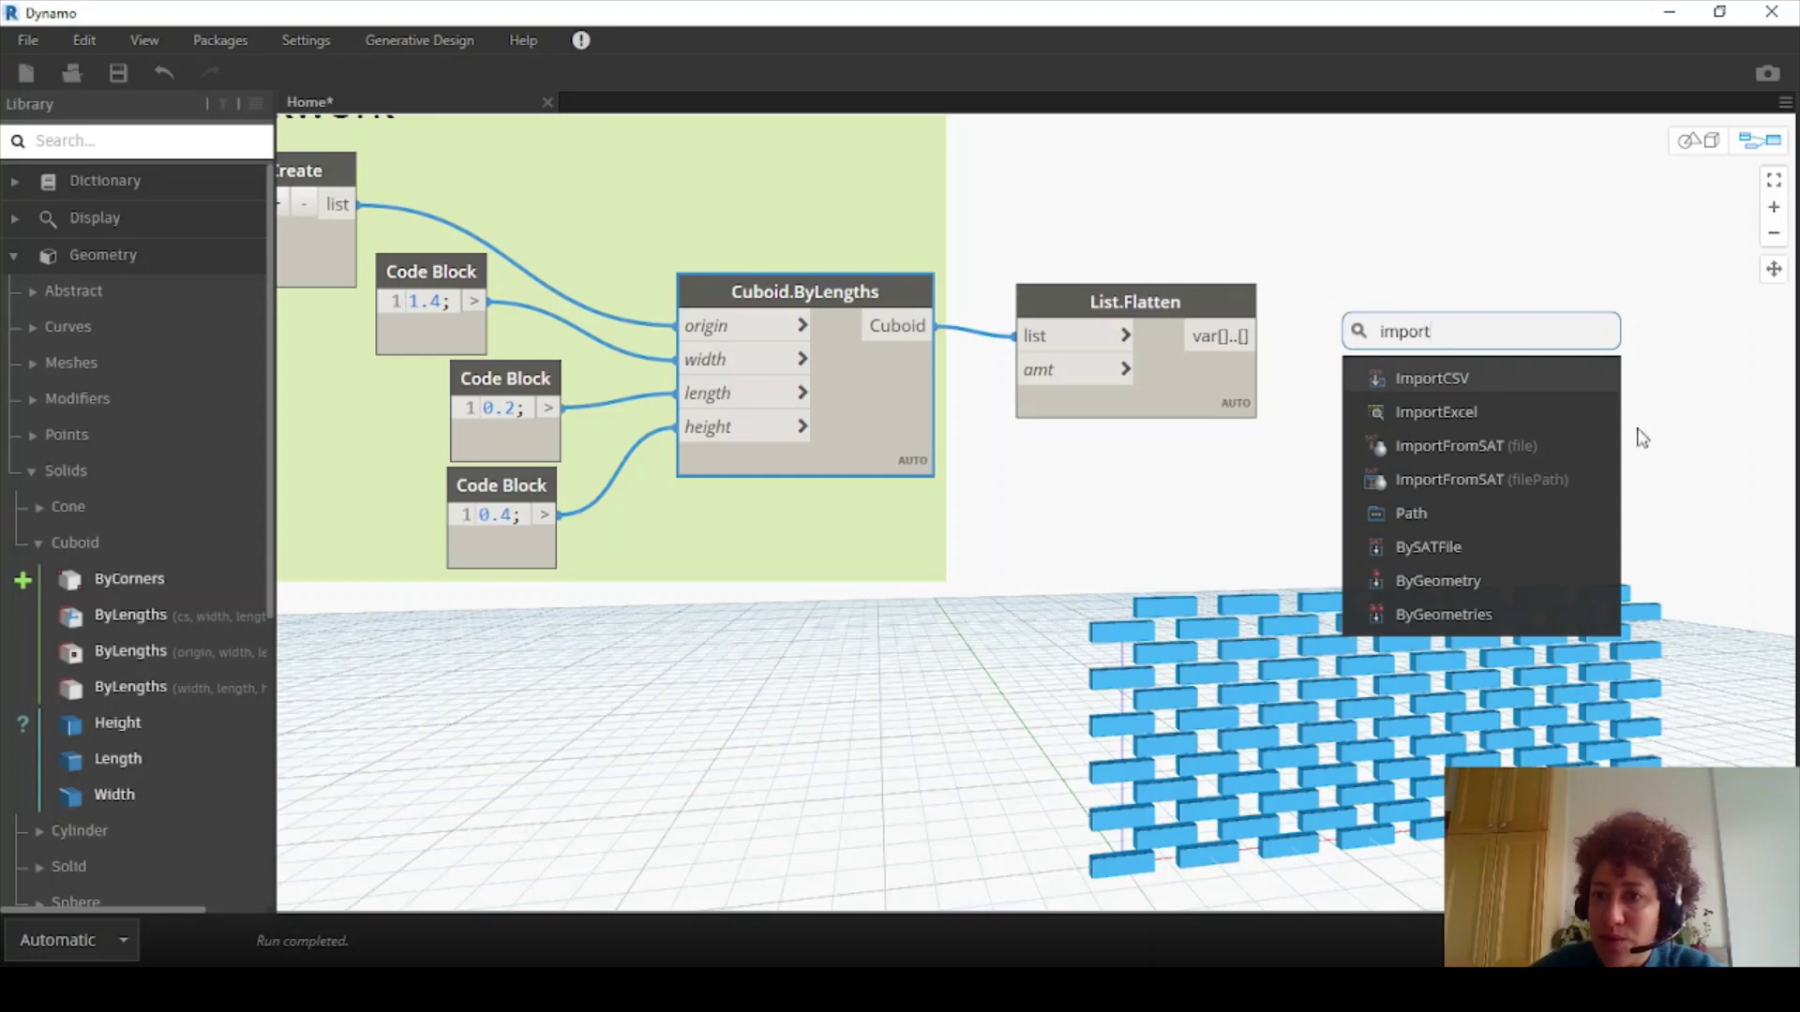
scroll(1552, 554, "down", 1)
key("Escape")
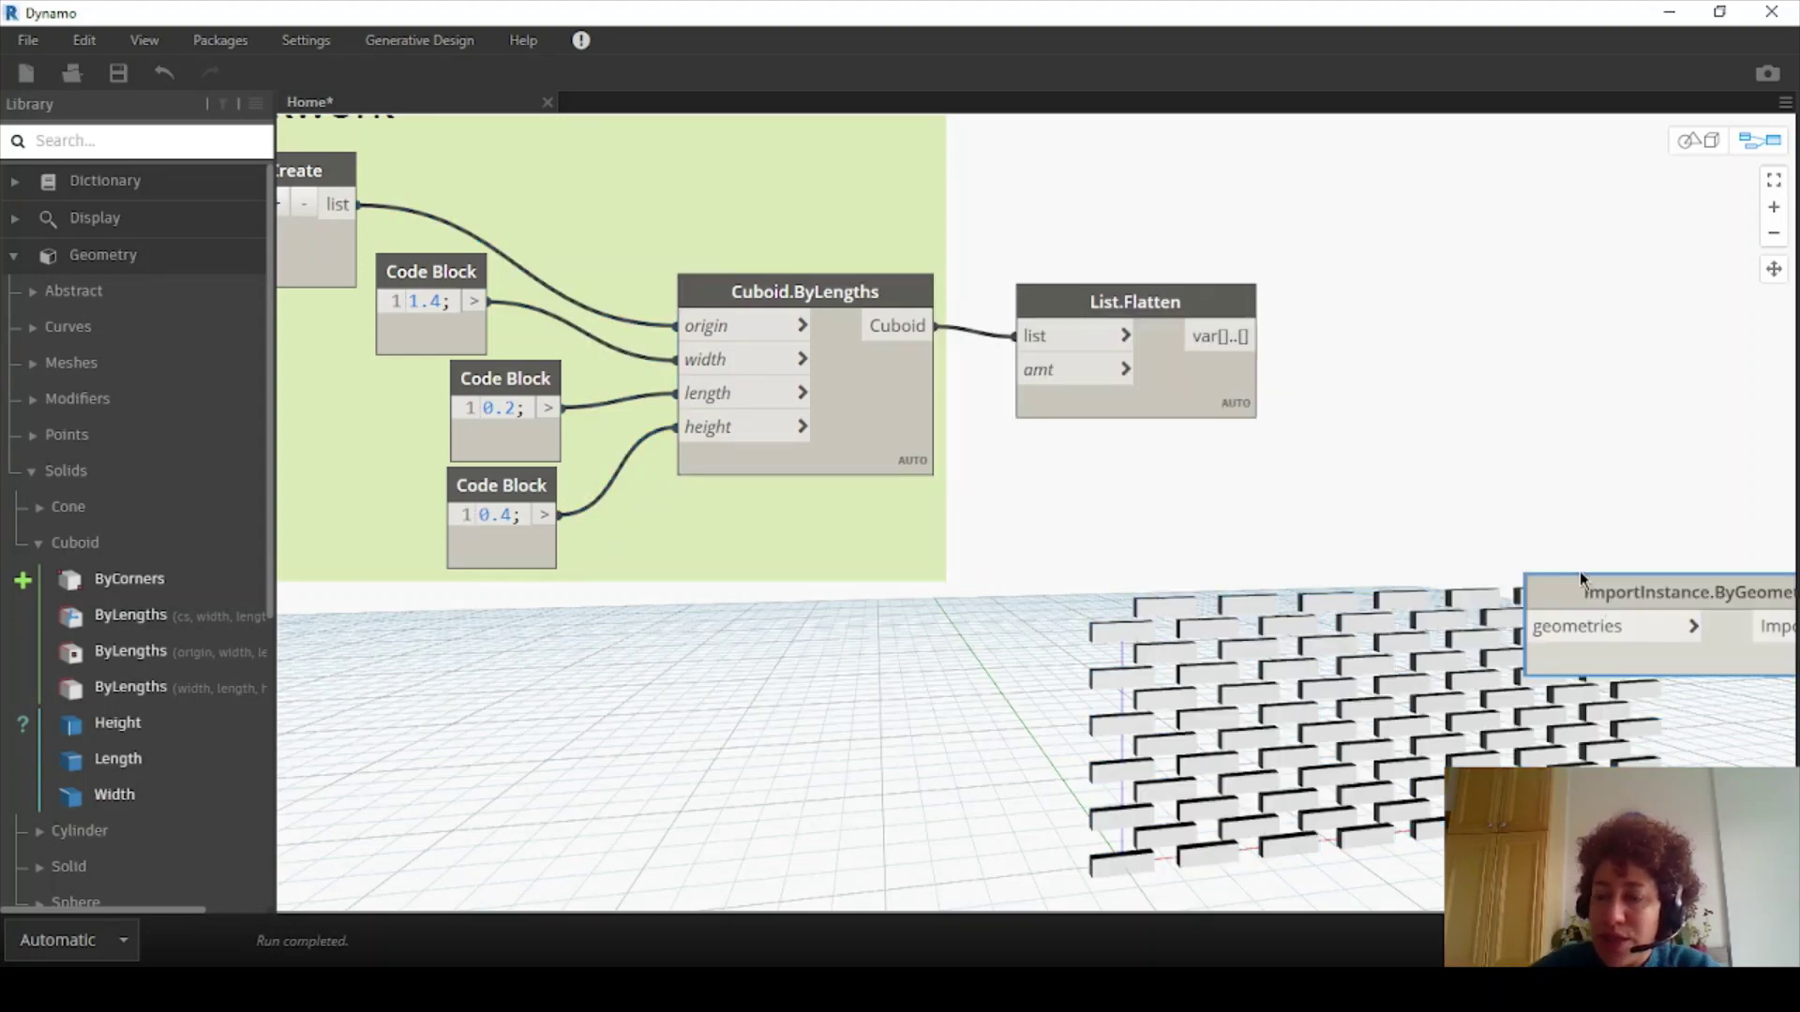
mouse_move(1239, 443)
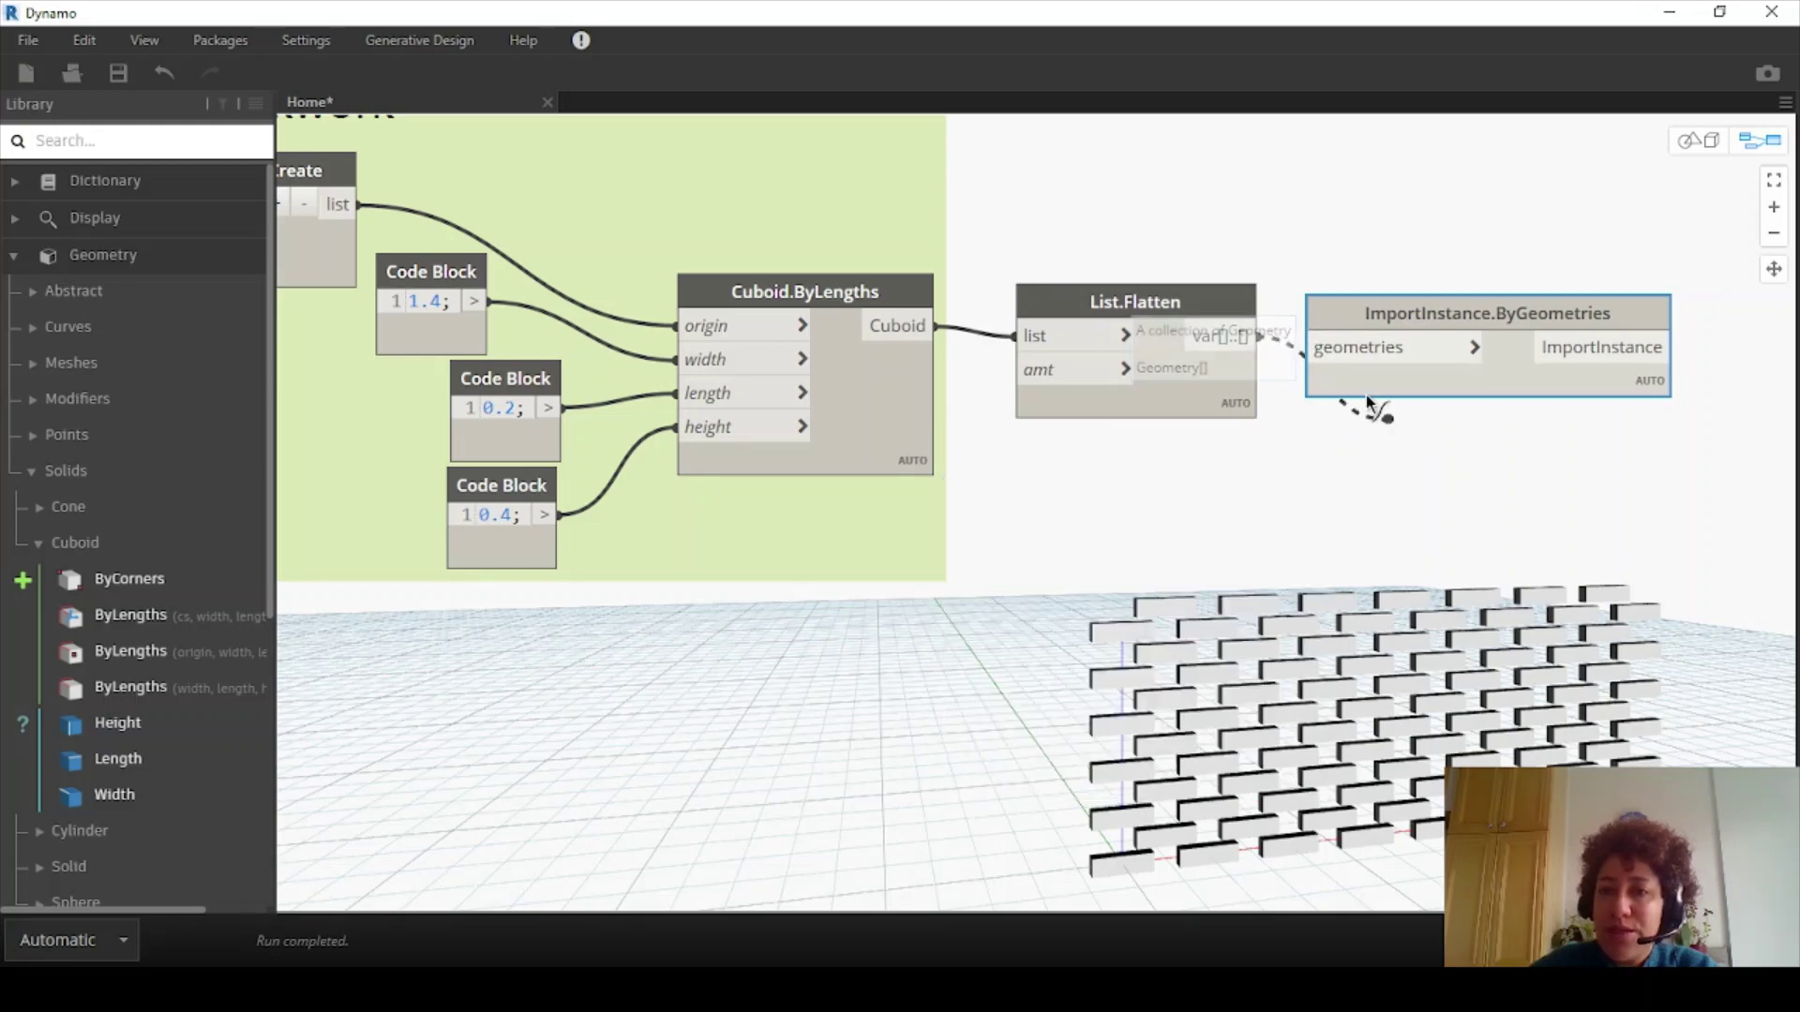
left_click(1359, 349)
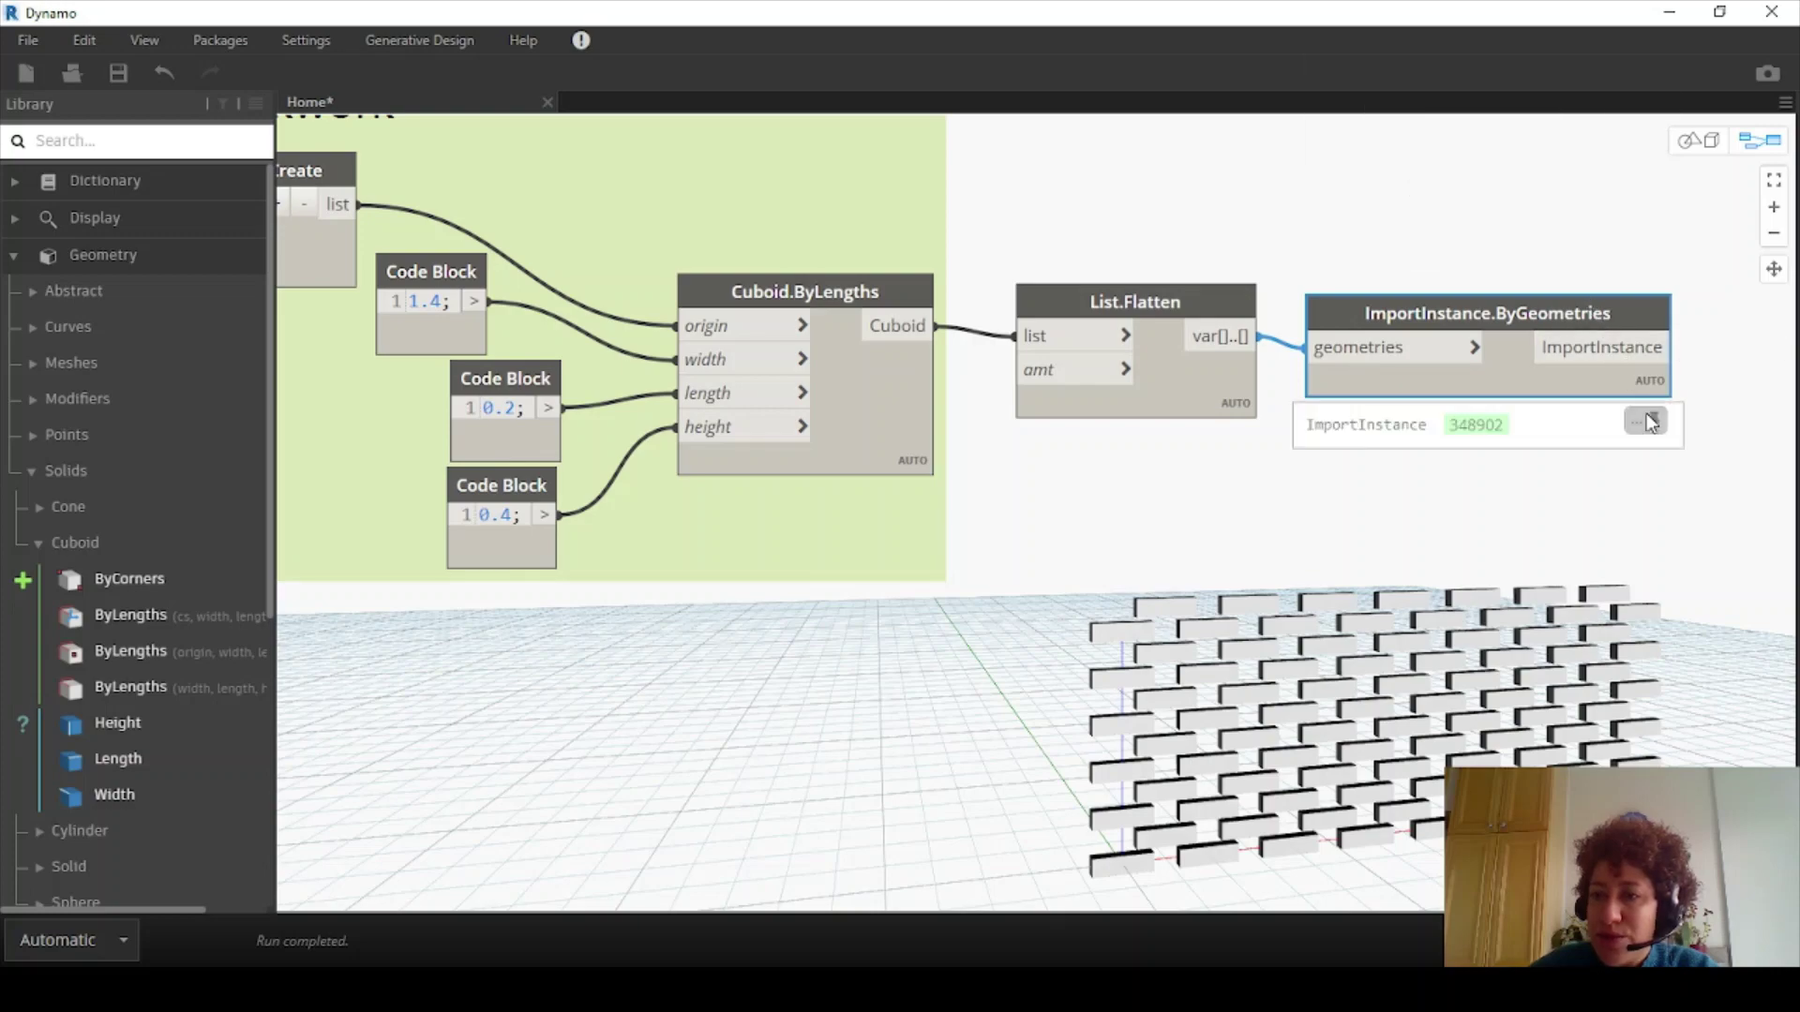
Switch to Revit and open the default 3D view to show the imported brick wall
left_click(1669, 13)
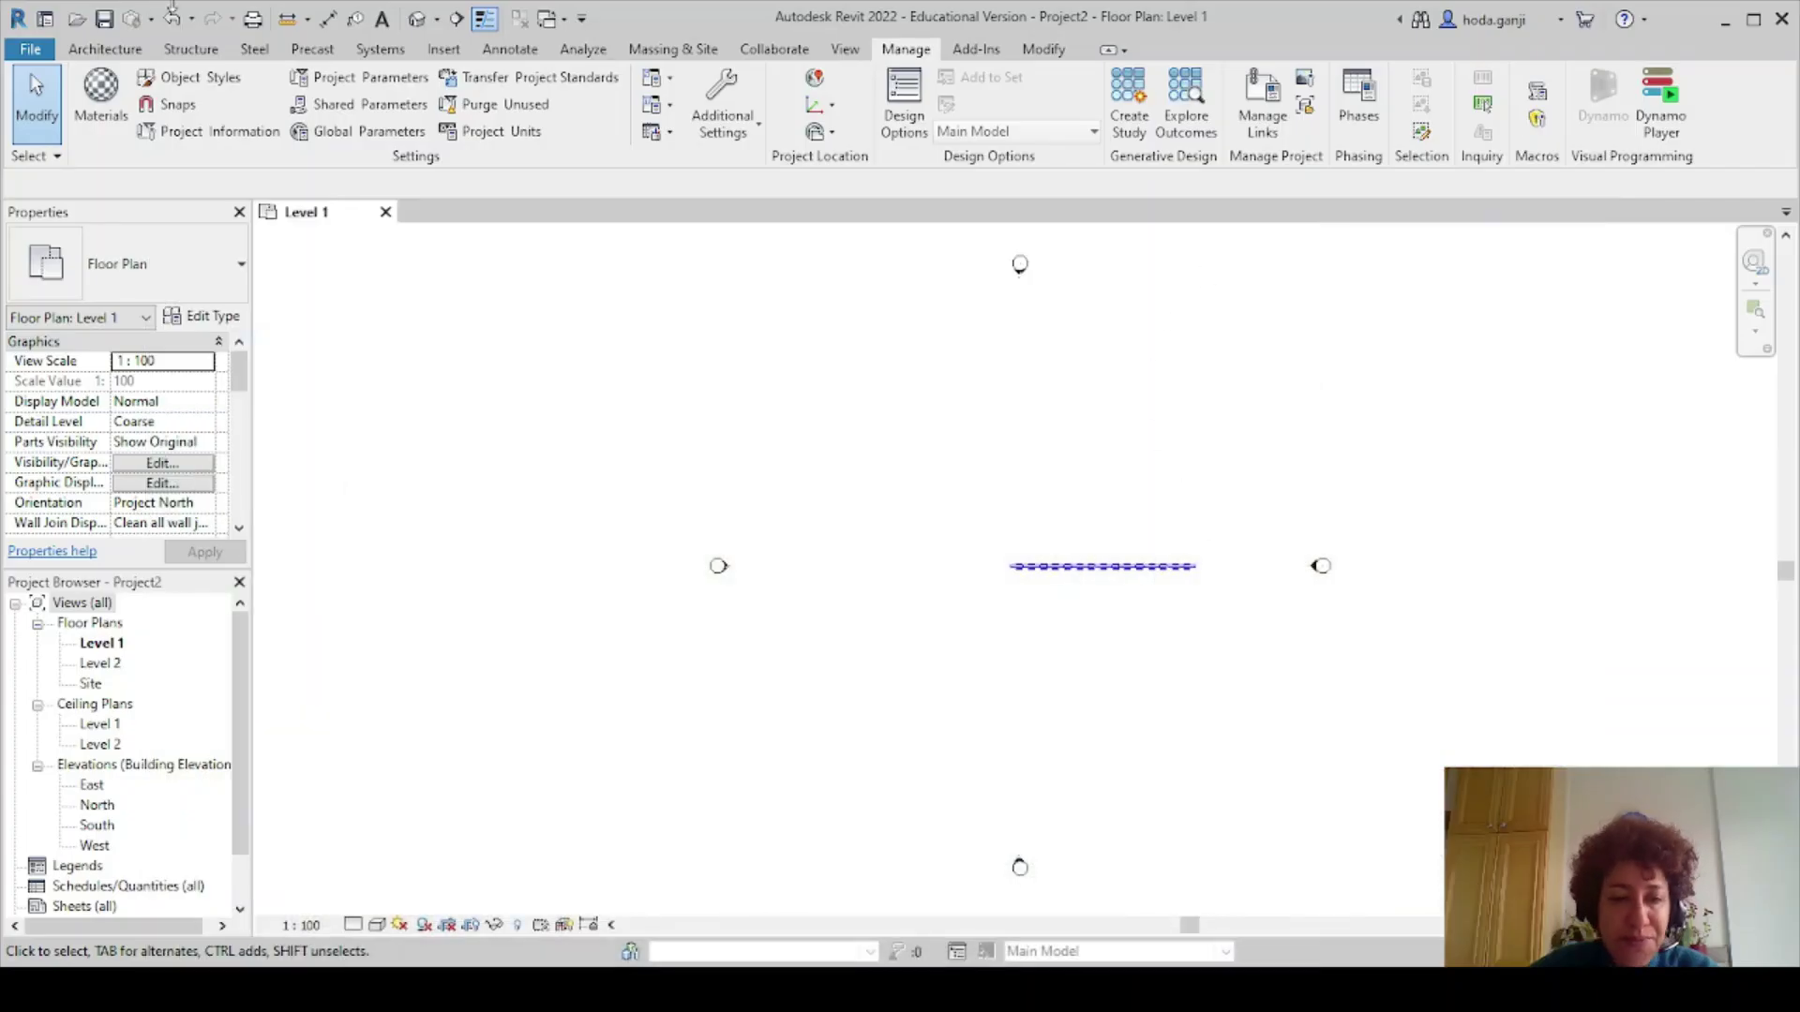
left_click(417, 18)
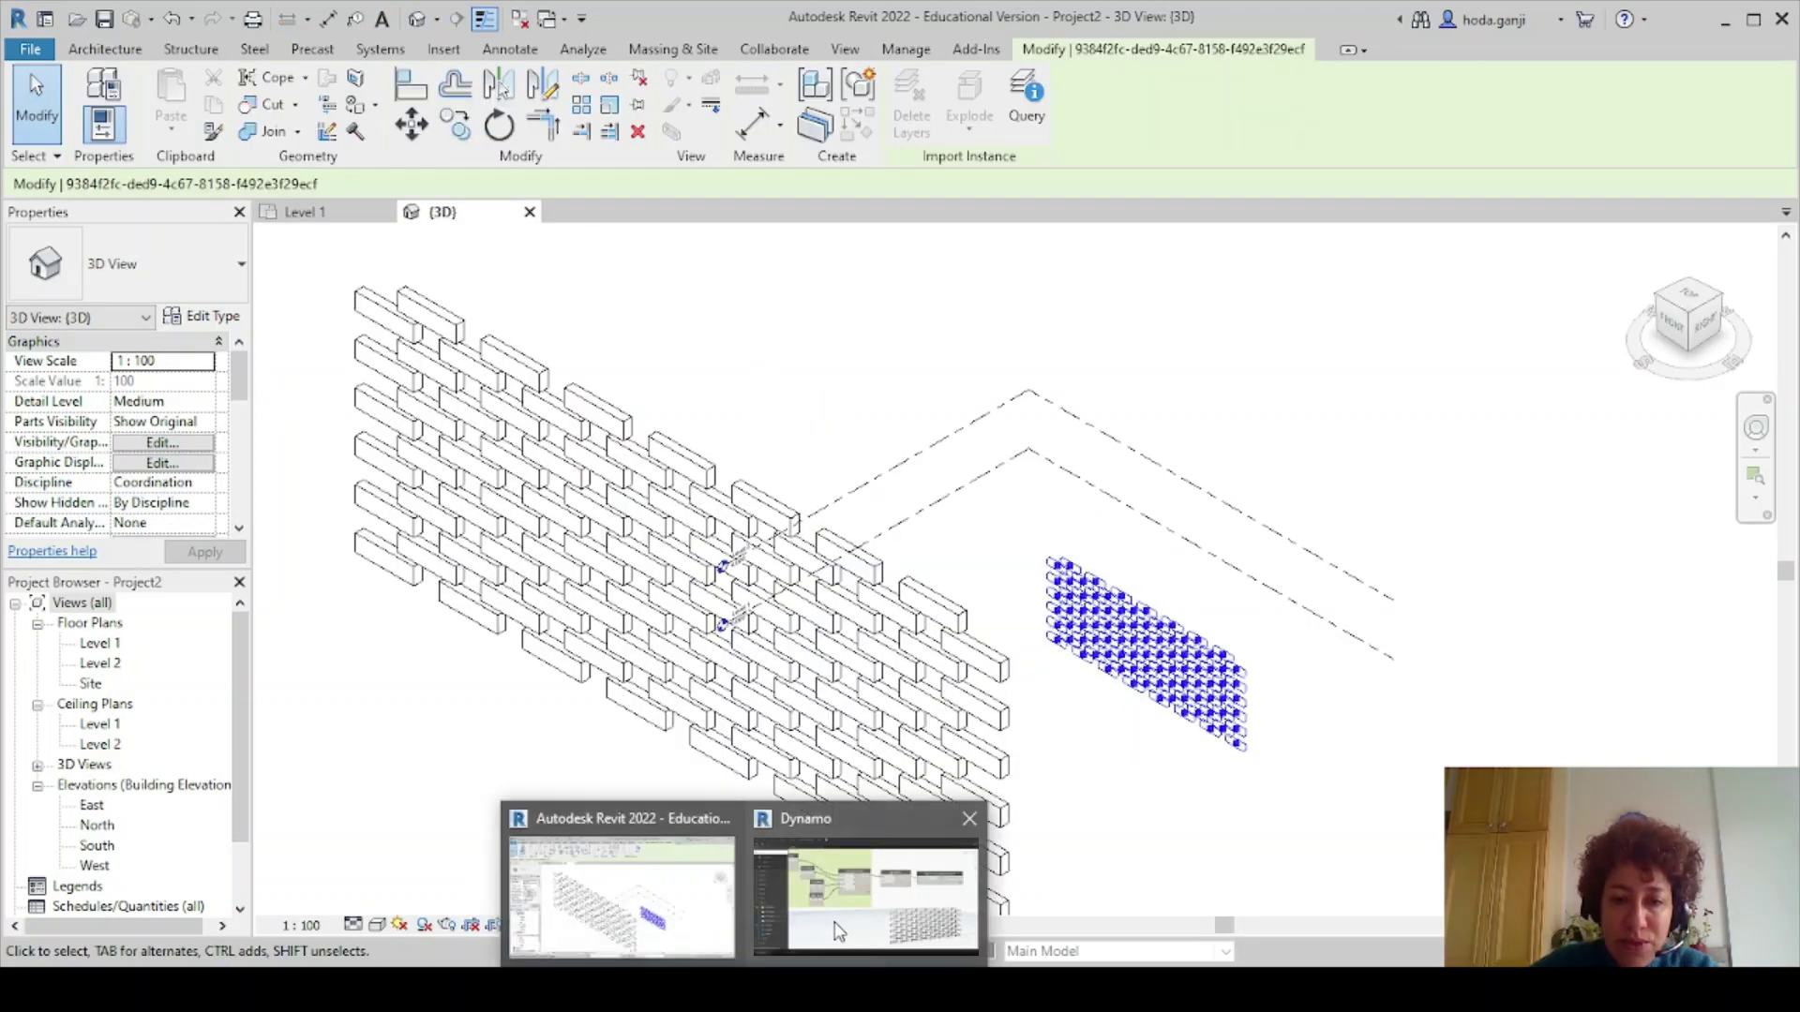
Switch back to Dynamo and set the graph's run mode to Manual
left_click(875, 881)
left_click(123, 940)
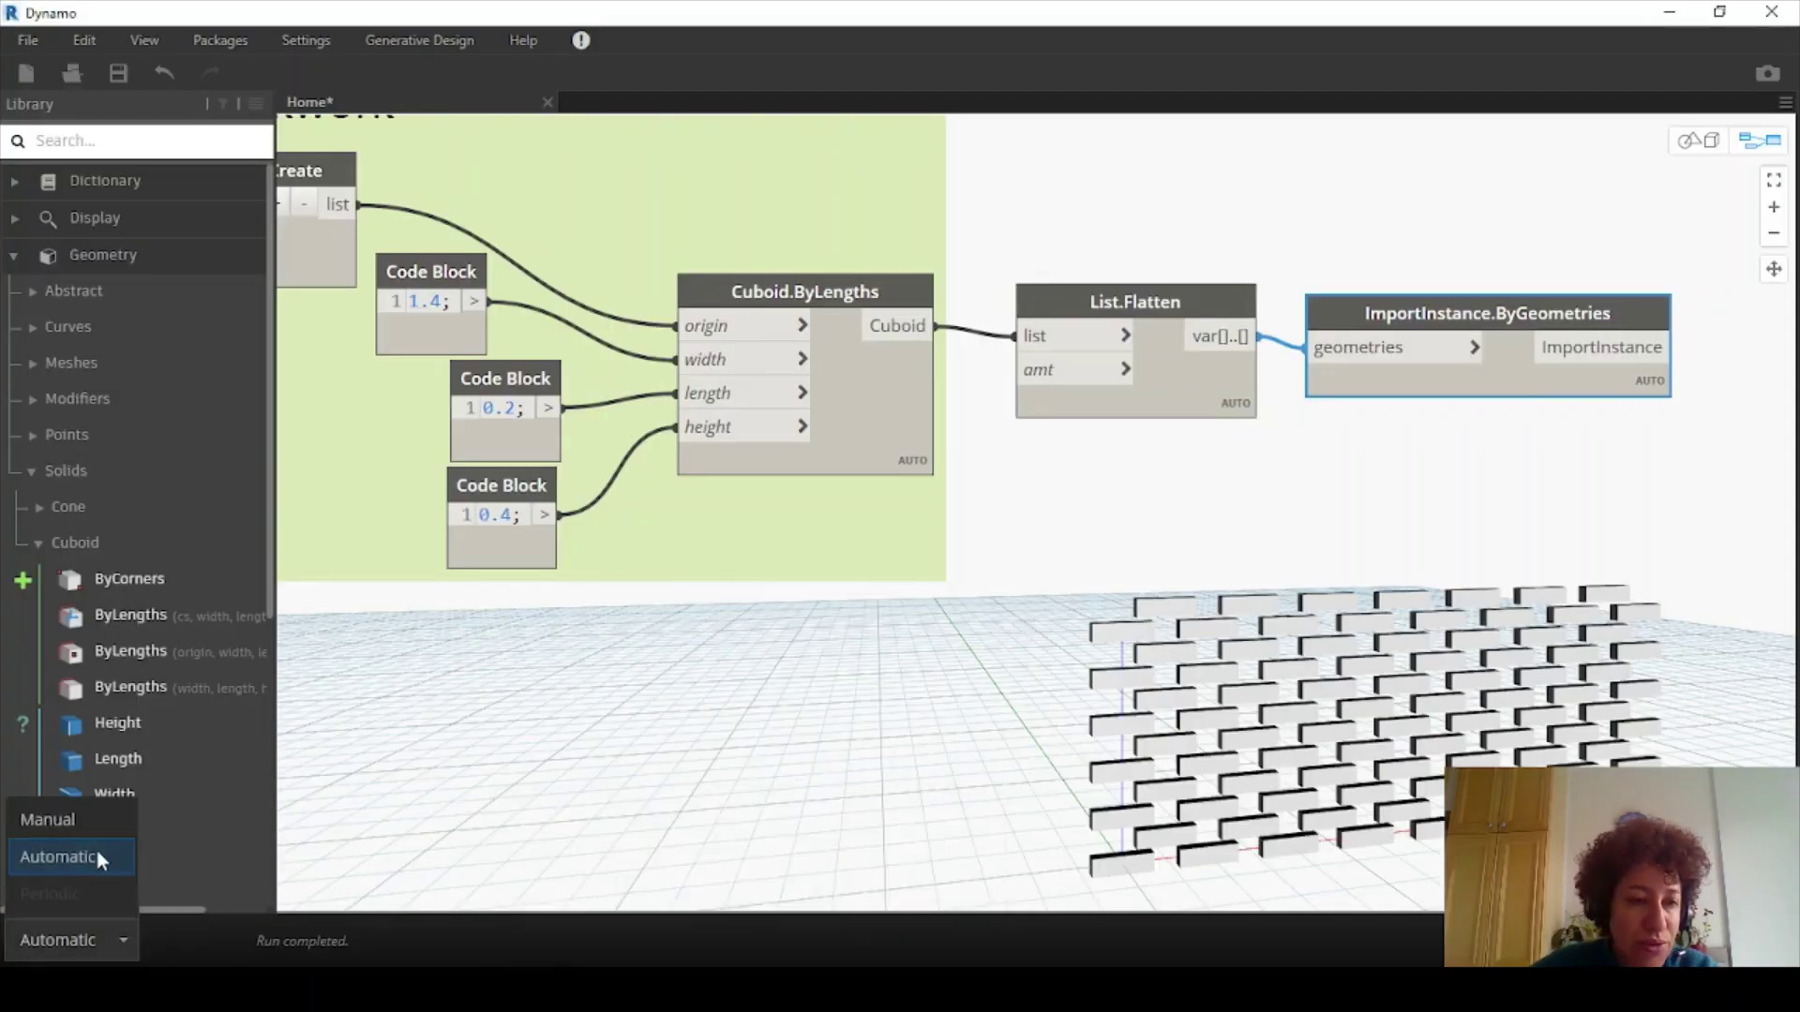
left_click(79, 810)
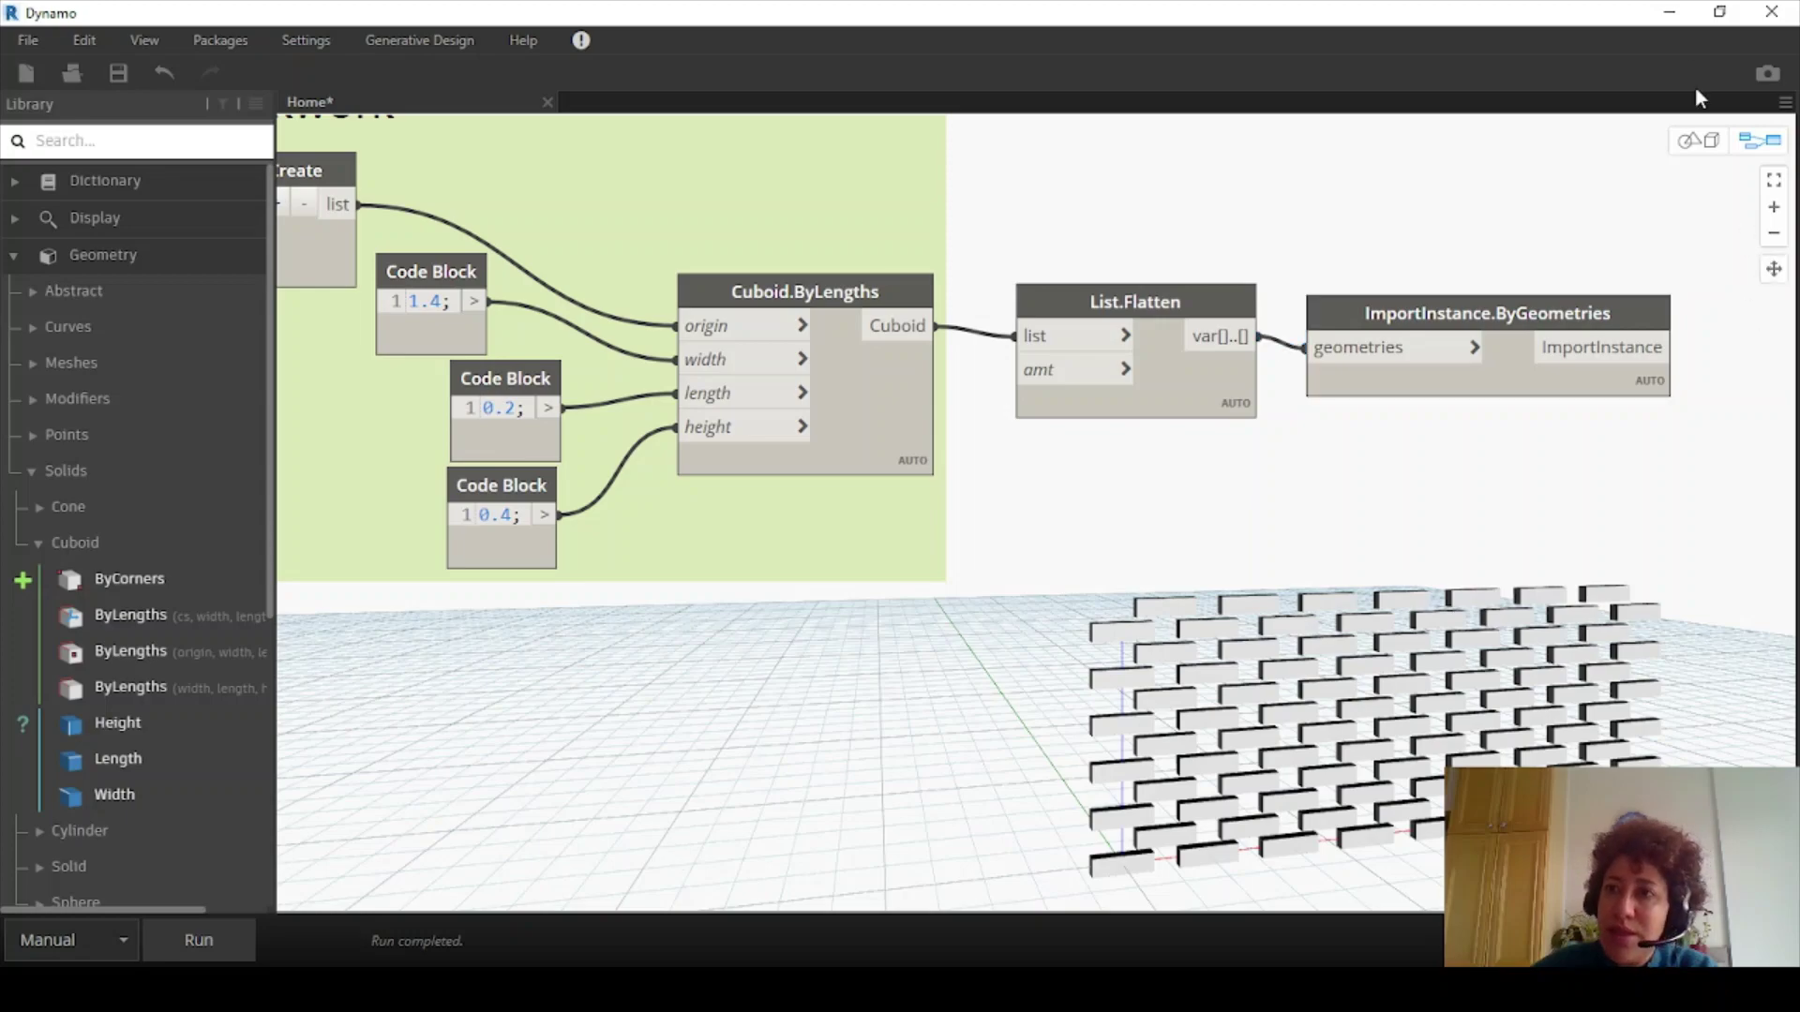
Switch to Revit and set the Scale Factor of the imported brick wall's type to 0.3048
left_click(1669, 11)
left_click(975, 664)
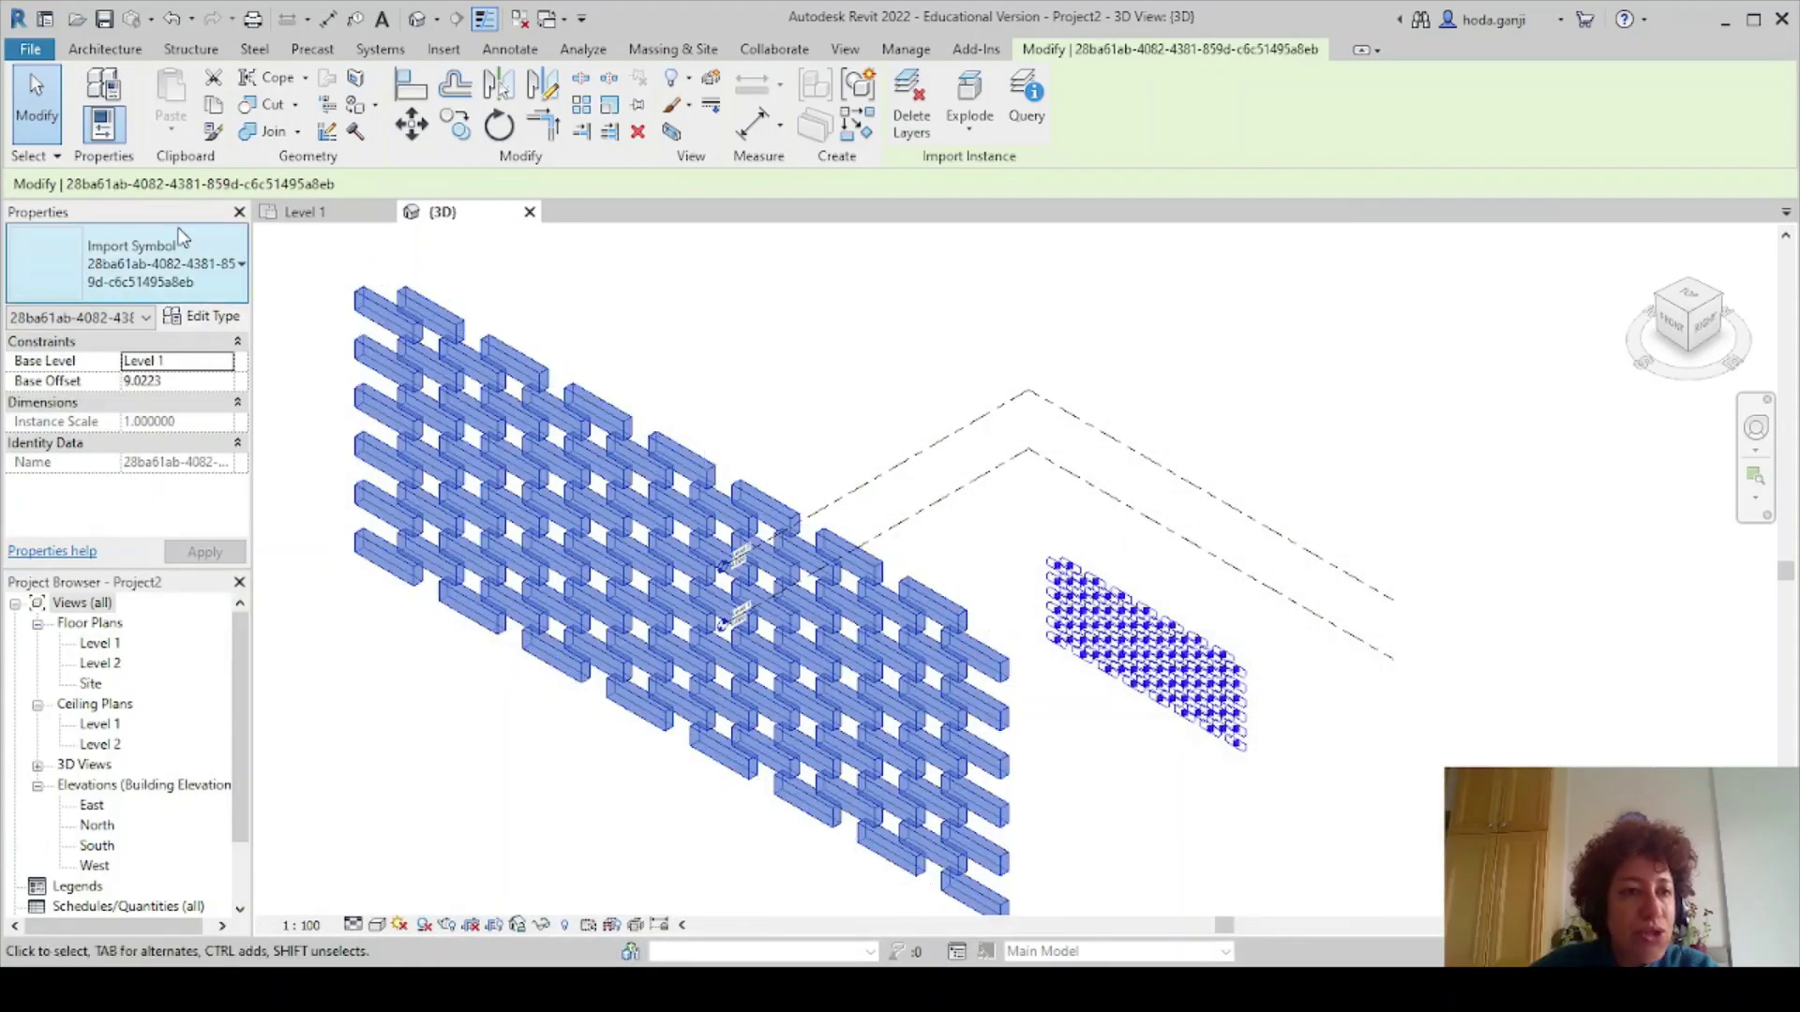
left_click(214, 317)
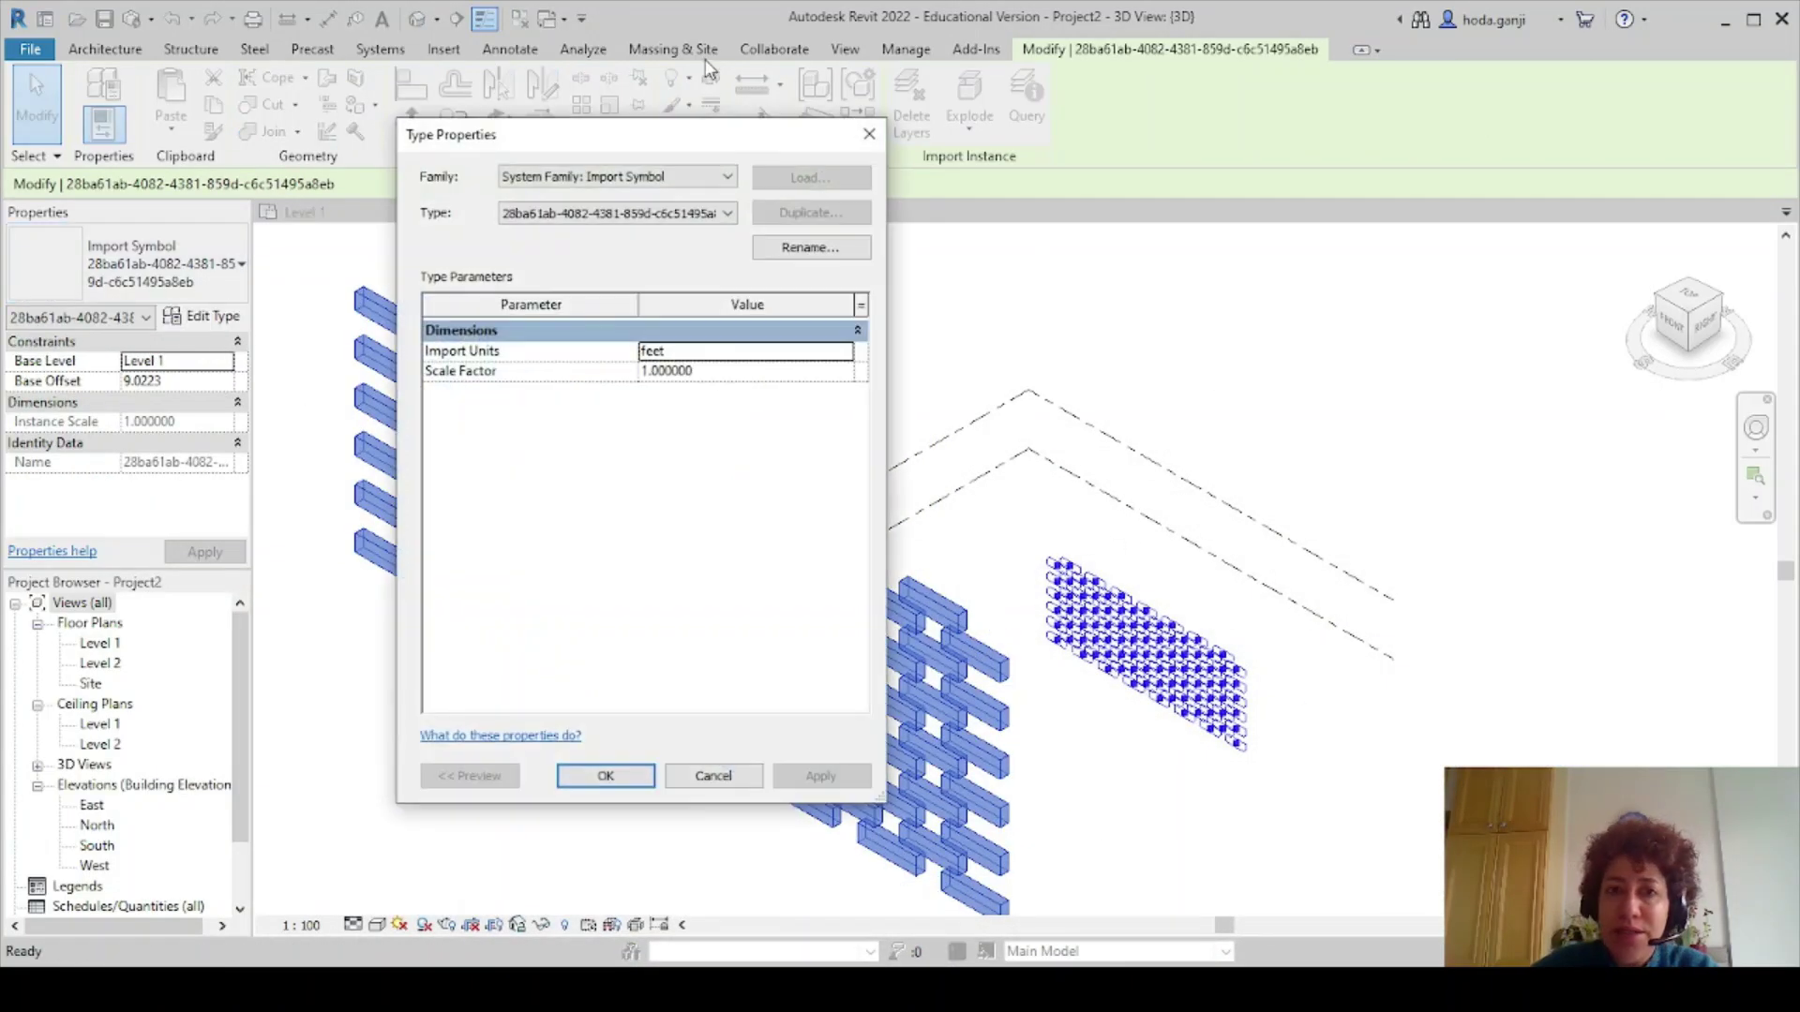
left_click_drag(695, 138, 1309, 220)
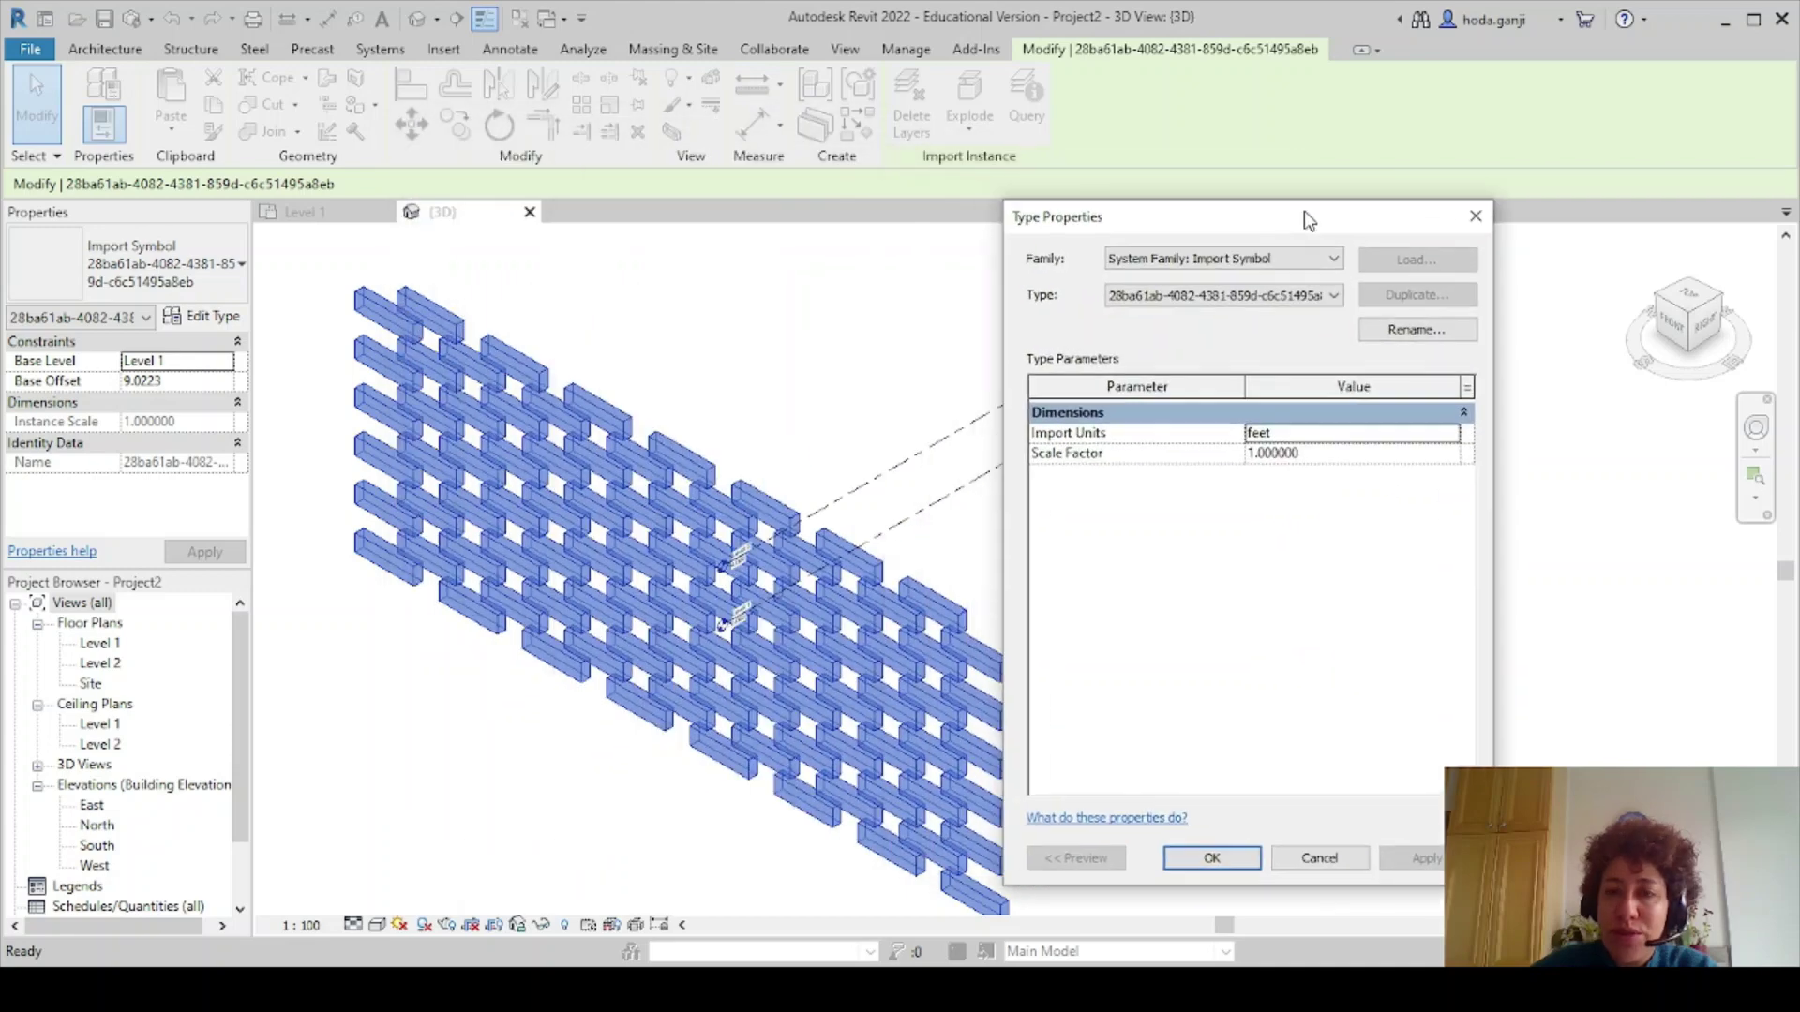
left_click(1330, 455)
key("BackSpace")
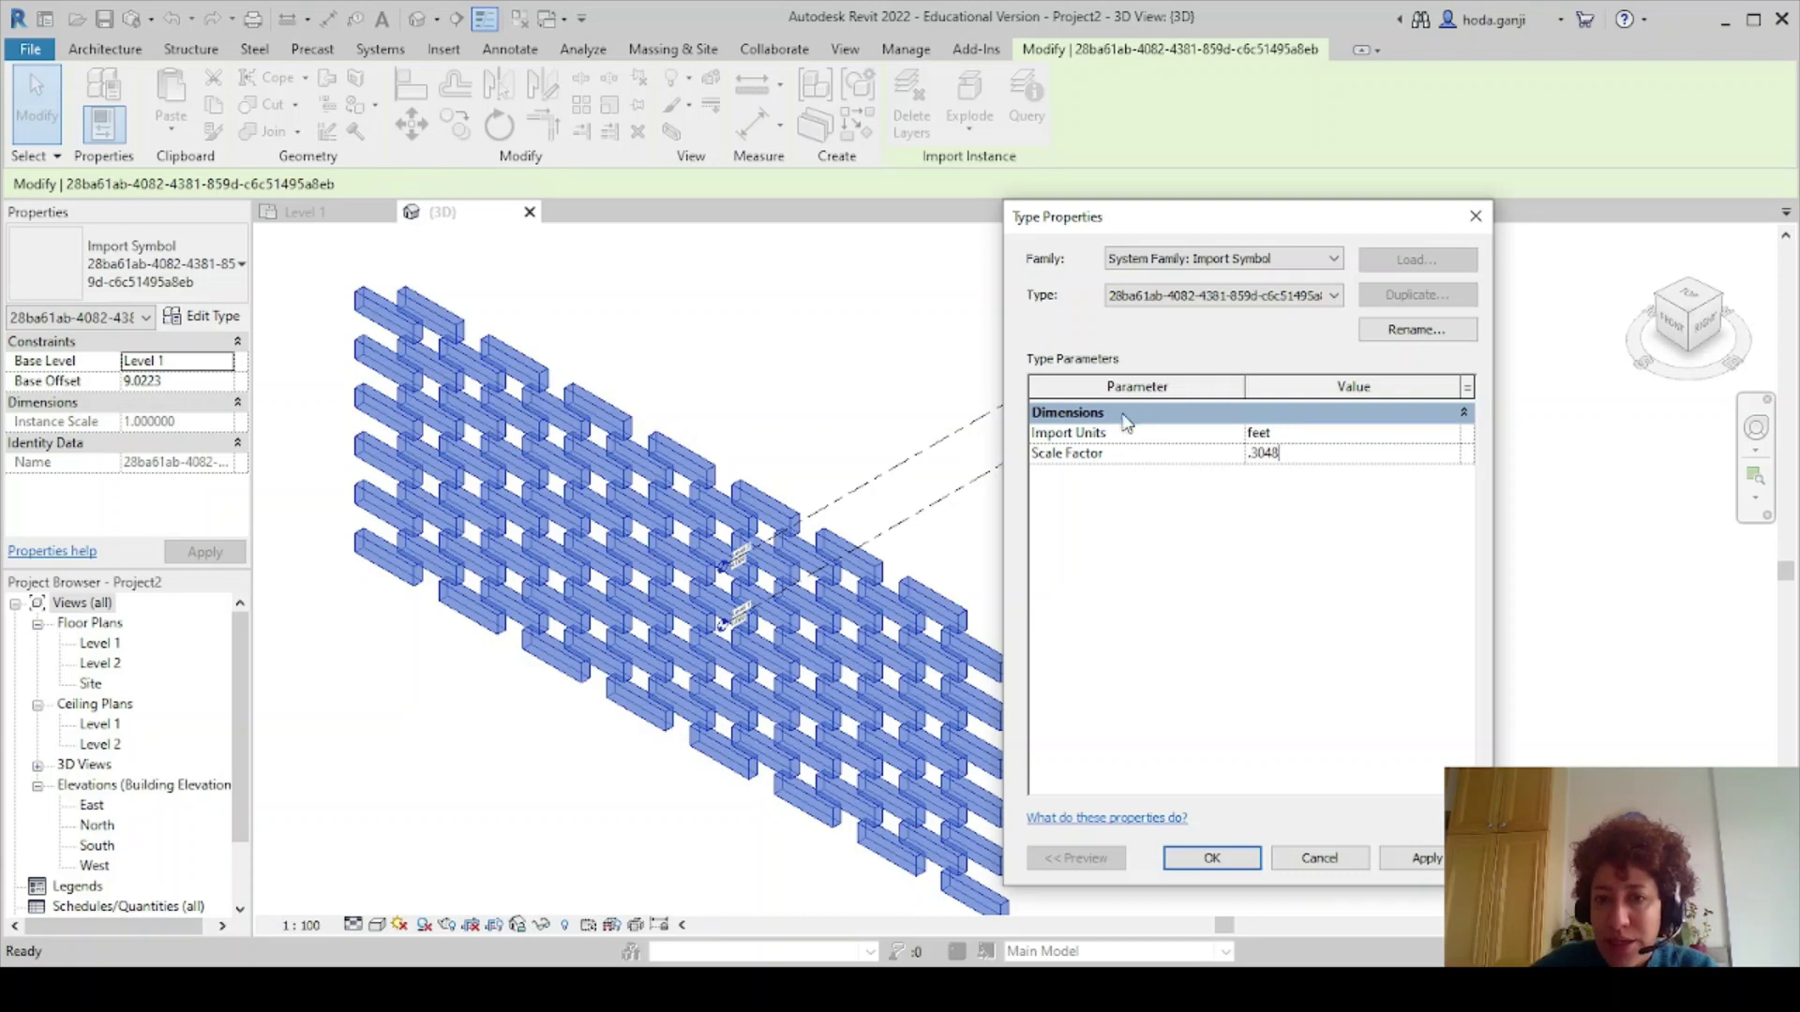
left_click(1211, 858)
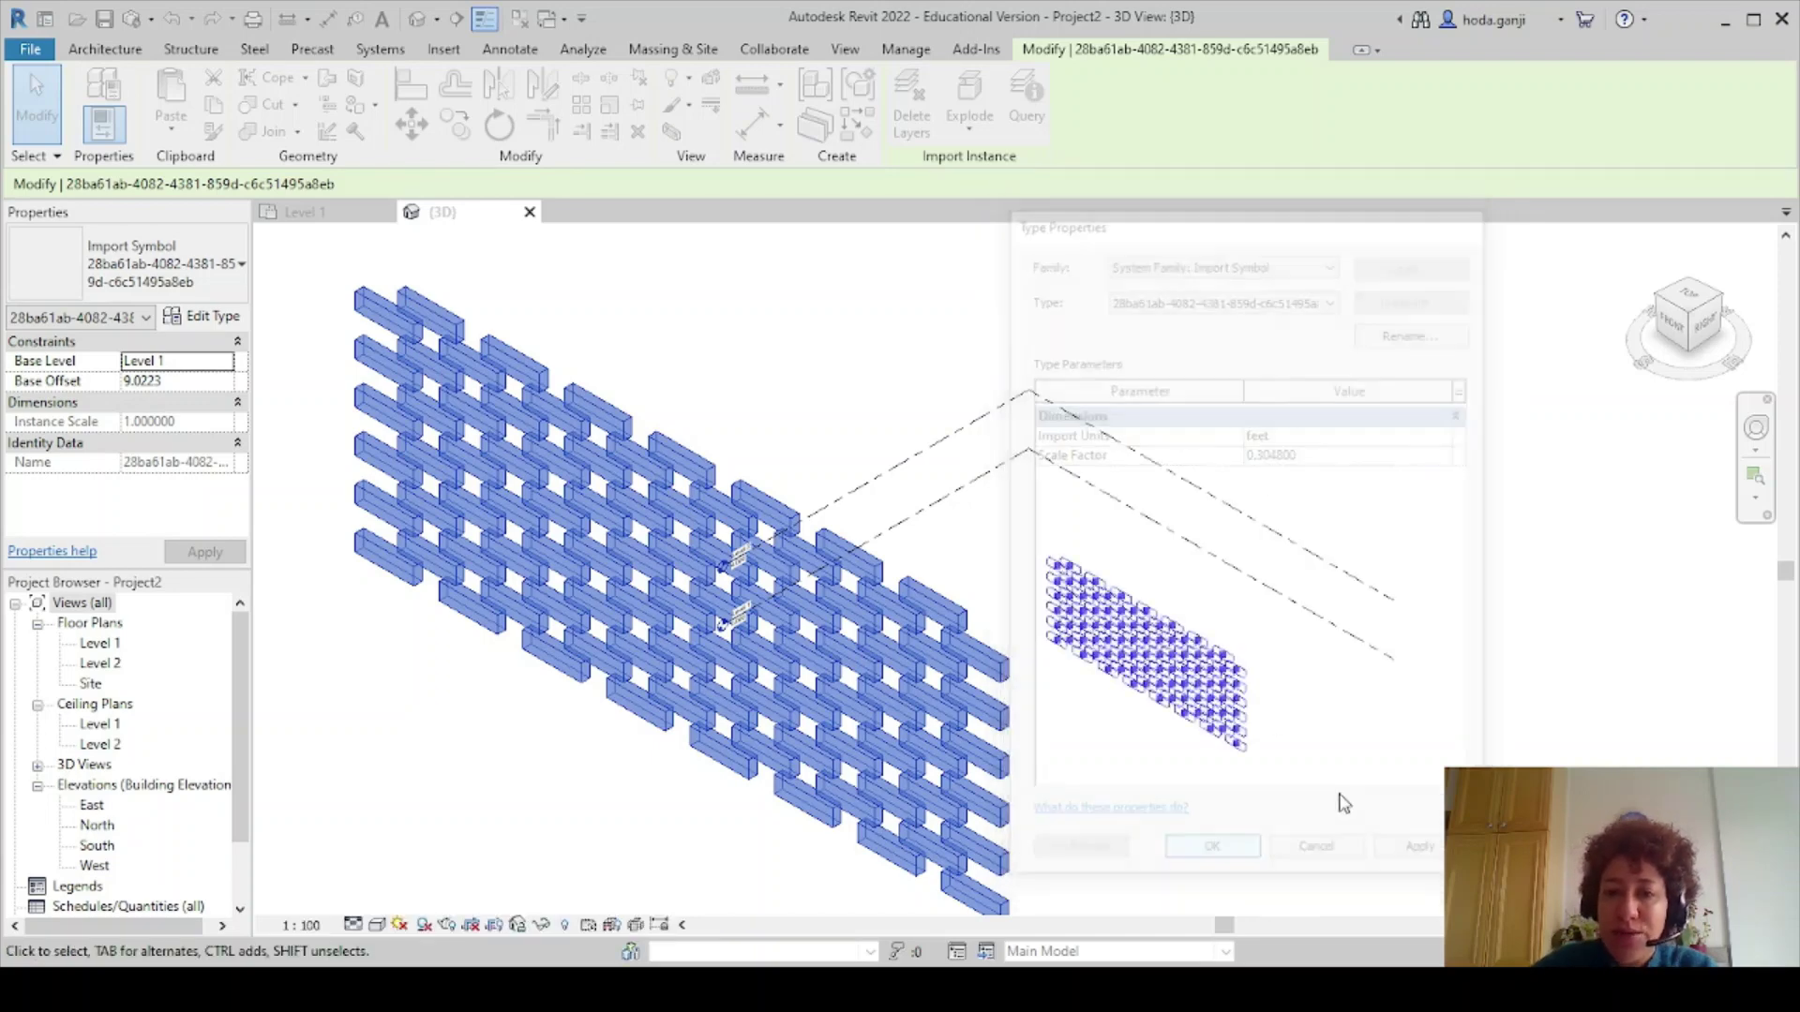
Apply a shaded visual style to the 3D view to inspect the brick wall from the front, and switch back to Dynamo
scroll(1219, 656, "up", 2)
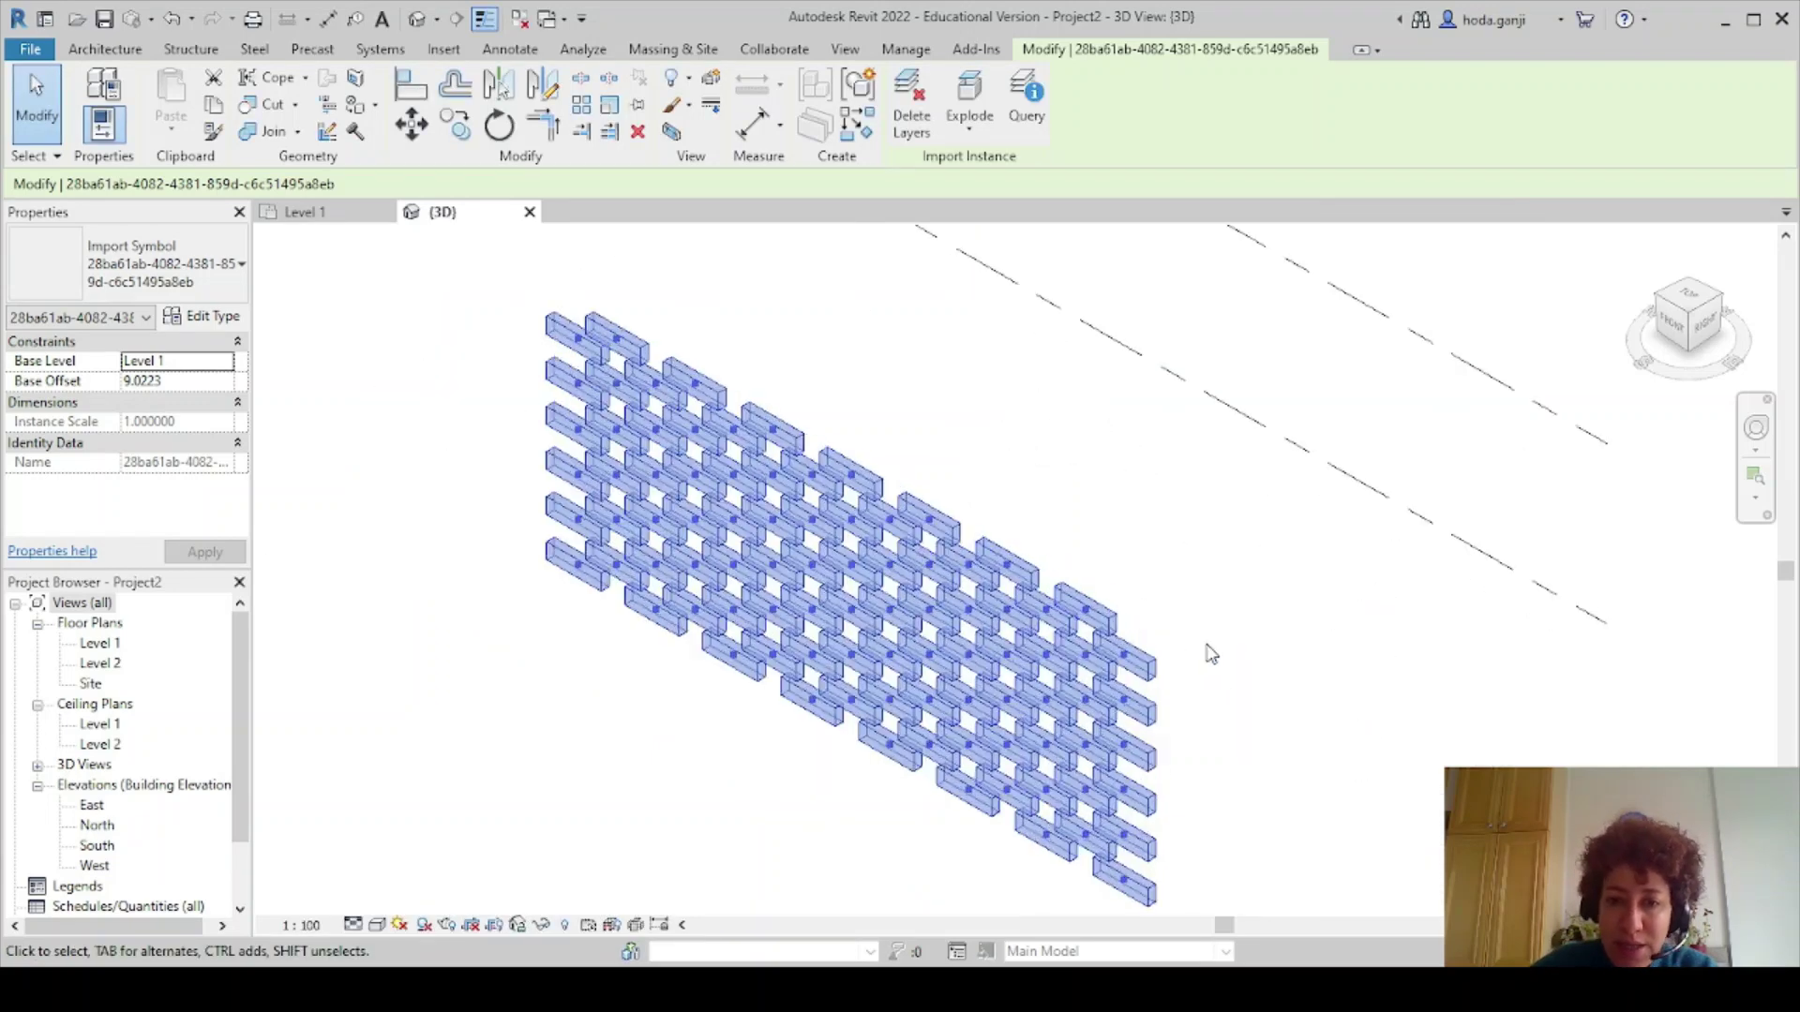
left_click(377, 925)
left_click(417, 856)
mouse_move(1274, 883)
middle_mouse_down("shift")
mouse_move(1306, 615)
mouse_move(1247, 572)
middle_mouse_up("shift")
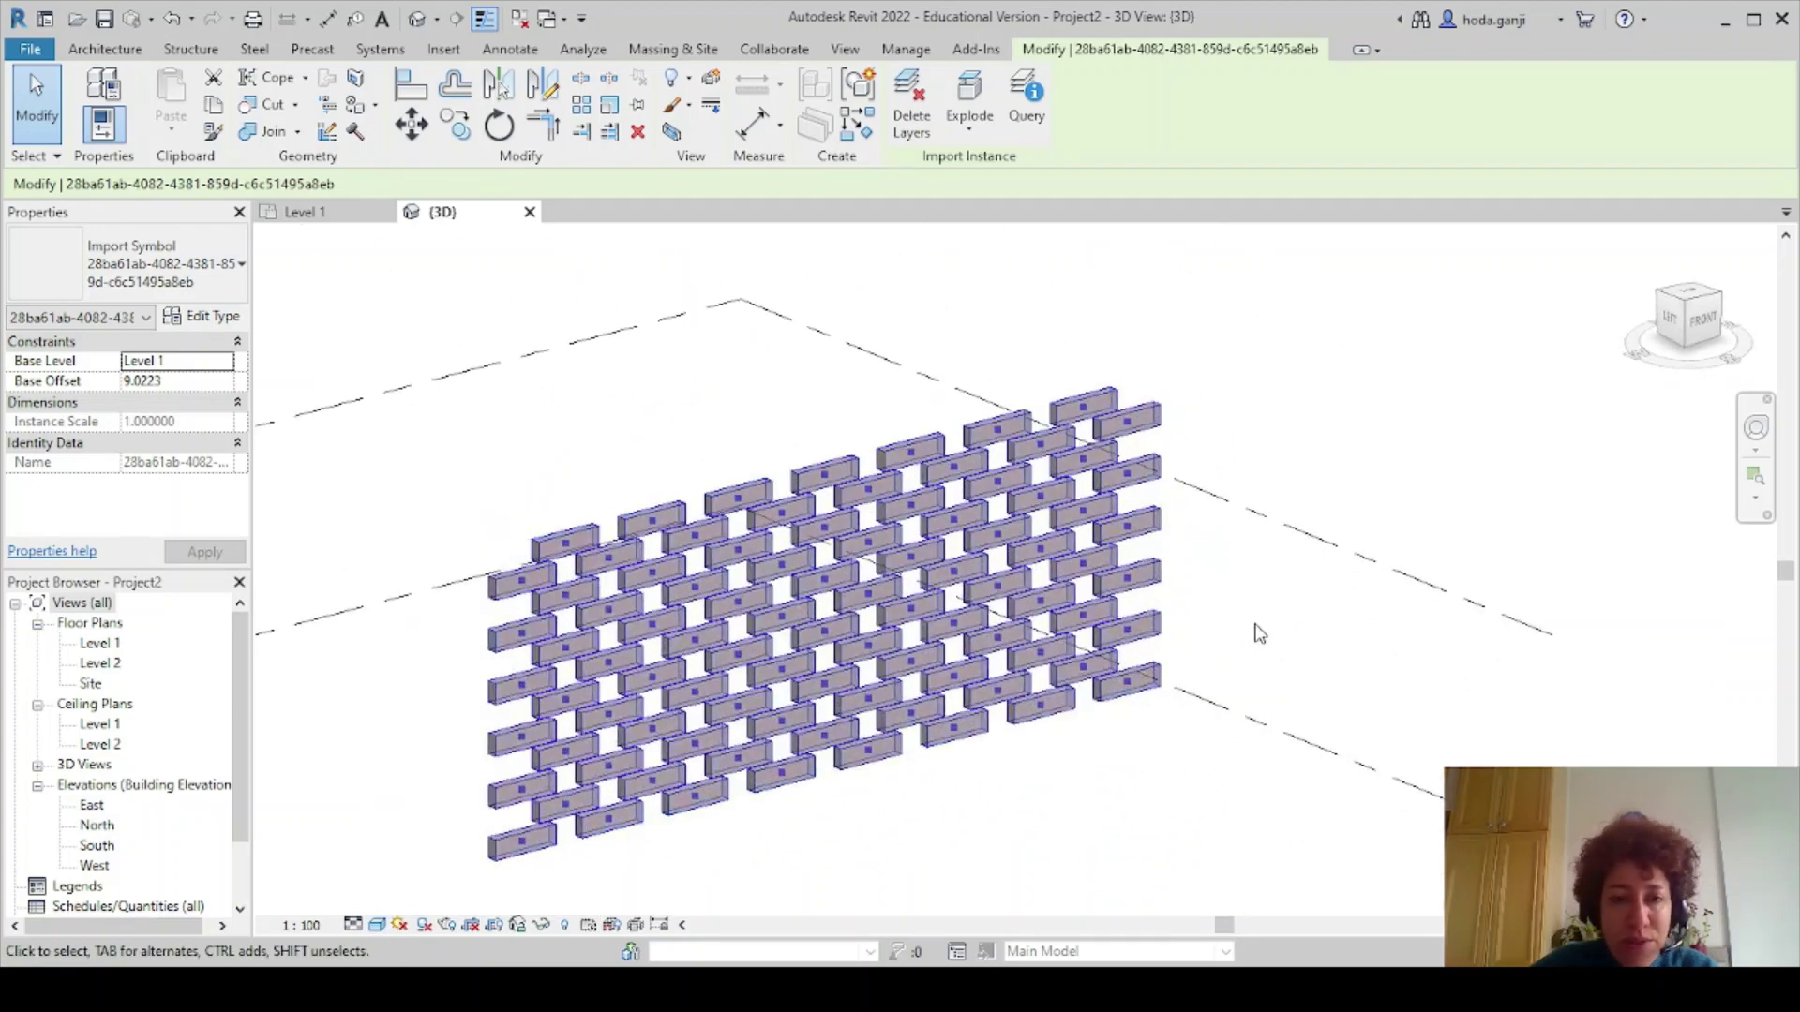
middle_click_drag(1259, 634, 1113, 621)
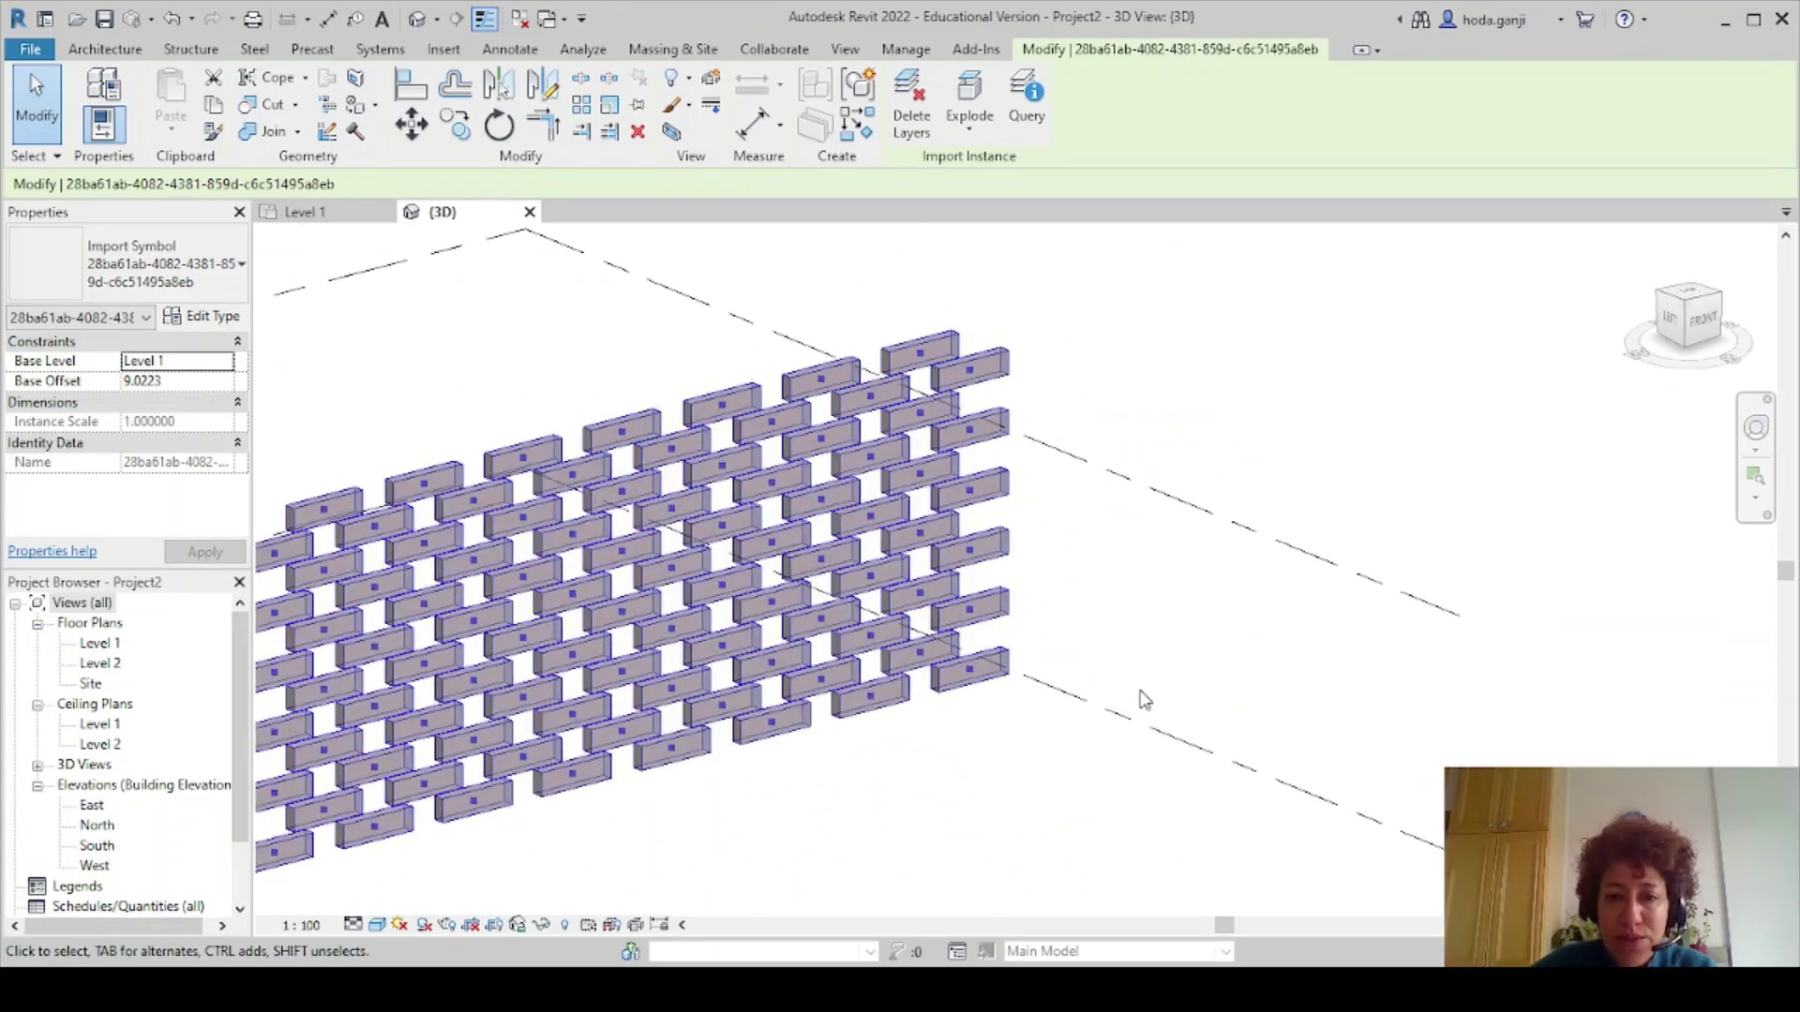
scroll(1143, 699, "down", 1)
key("alt+Tab")
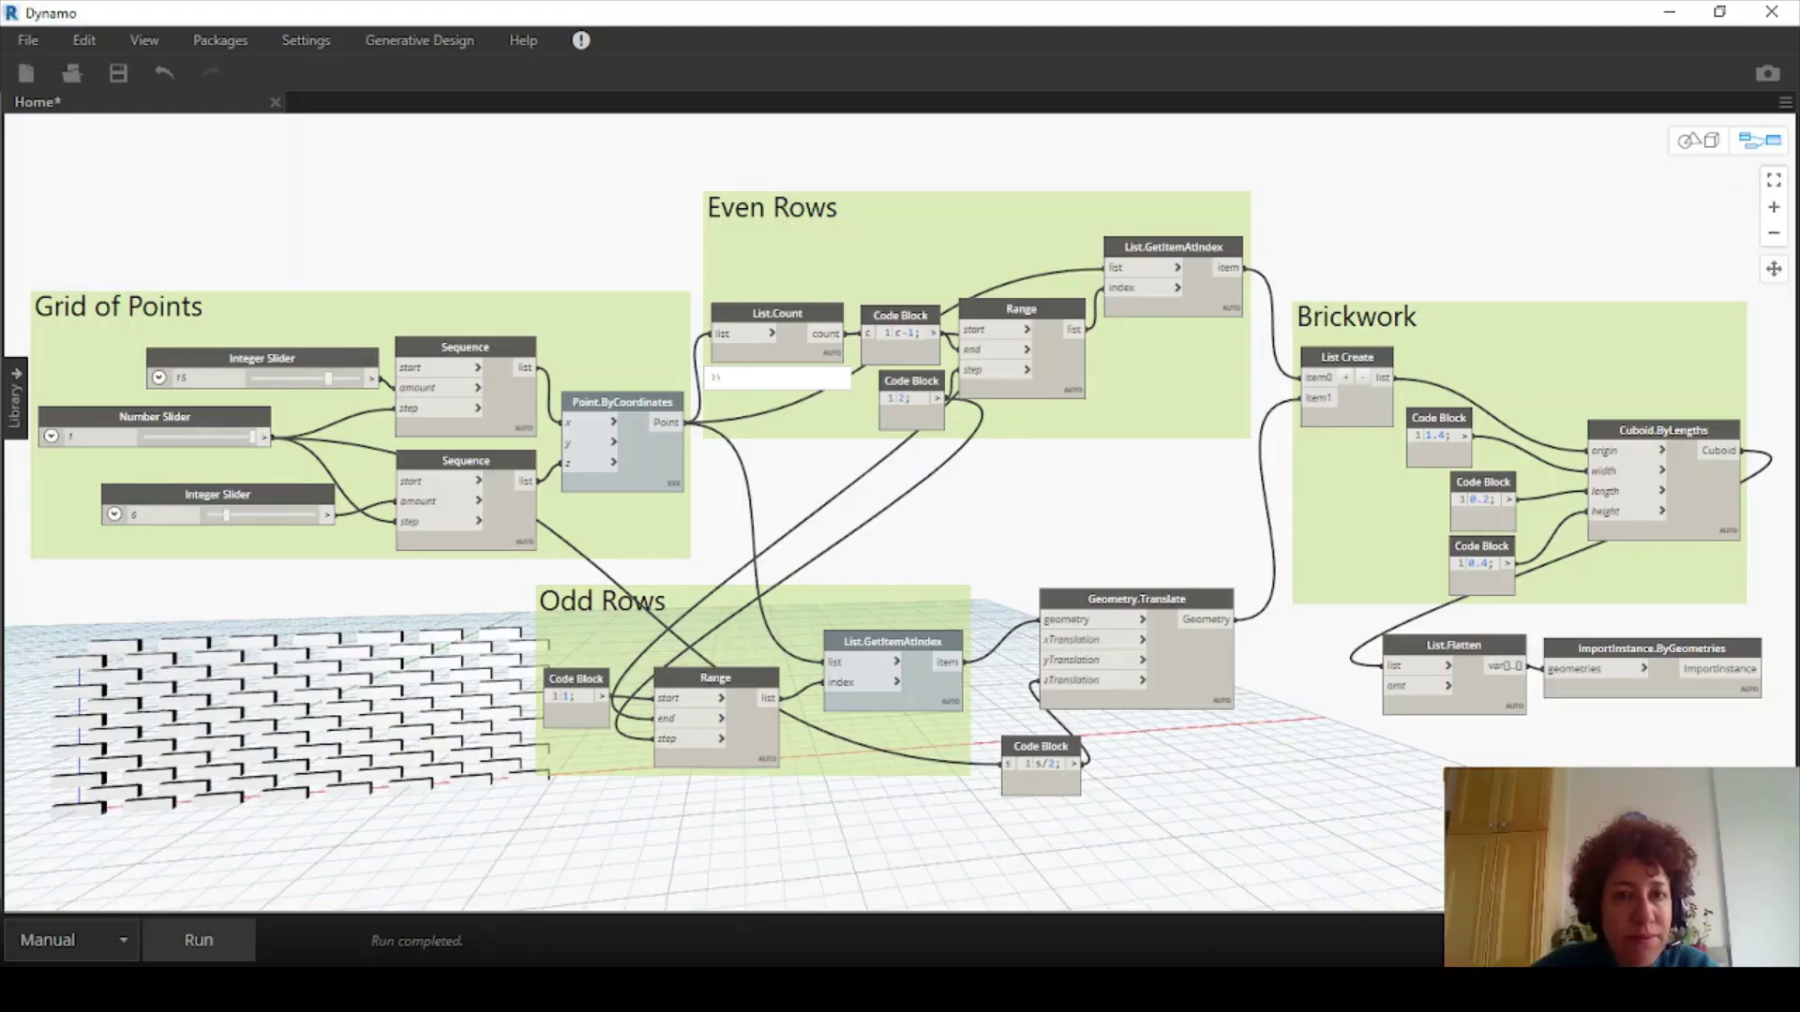